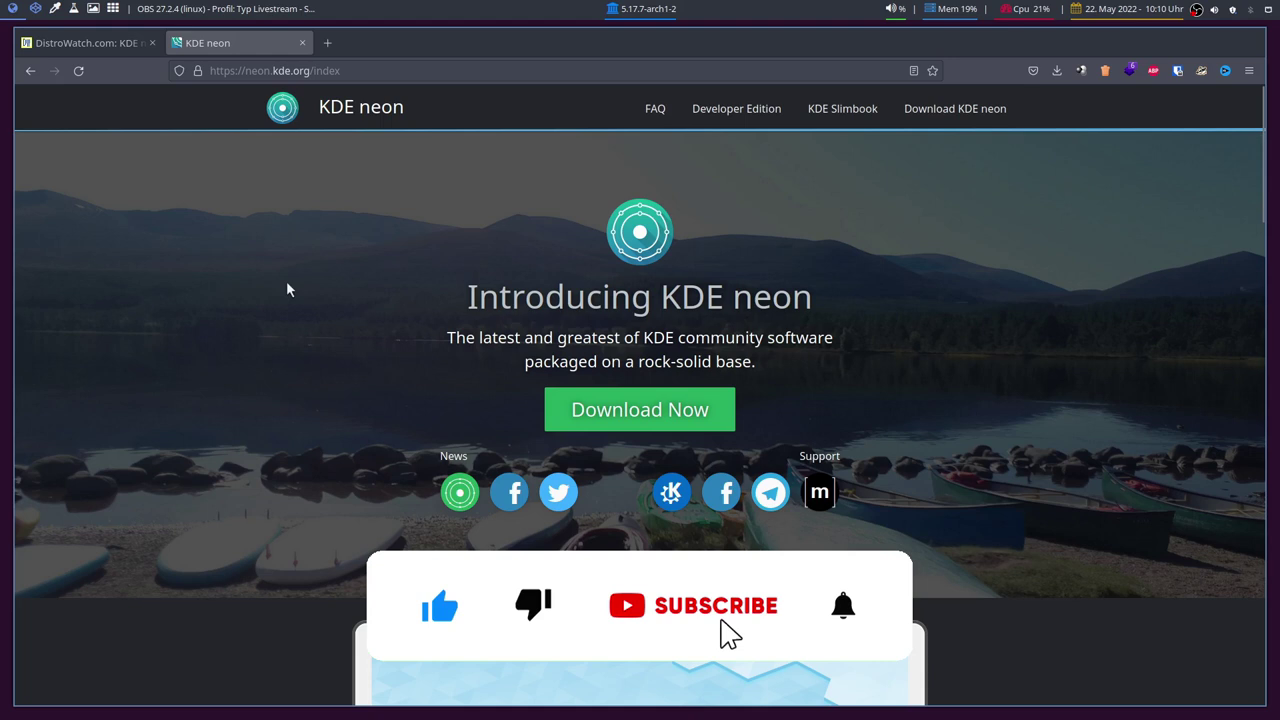
Look over the KDE neon landing page and open its download page
scroll(286, 285, down, 2)
scroll(286, 296, down, 8)
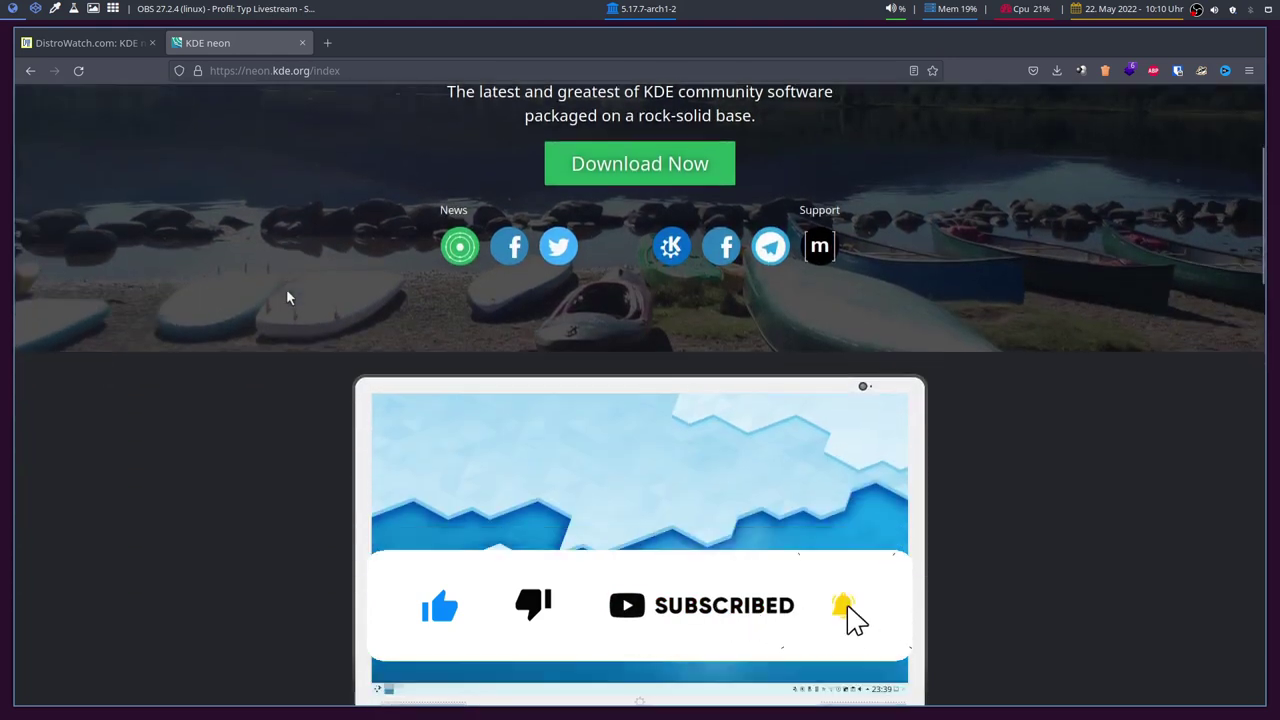
scroll(328, 342, up, 10)
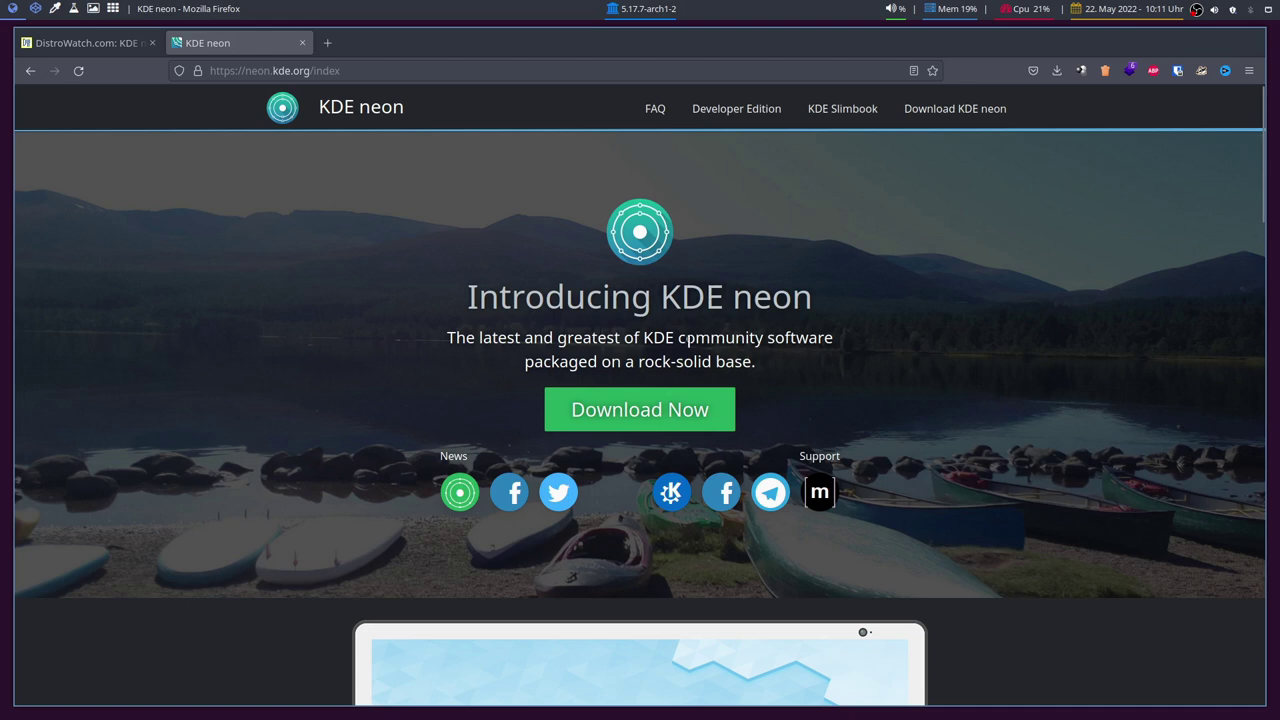
click(941, 120)
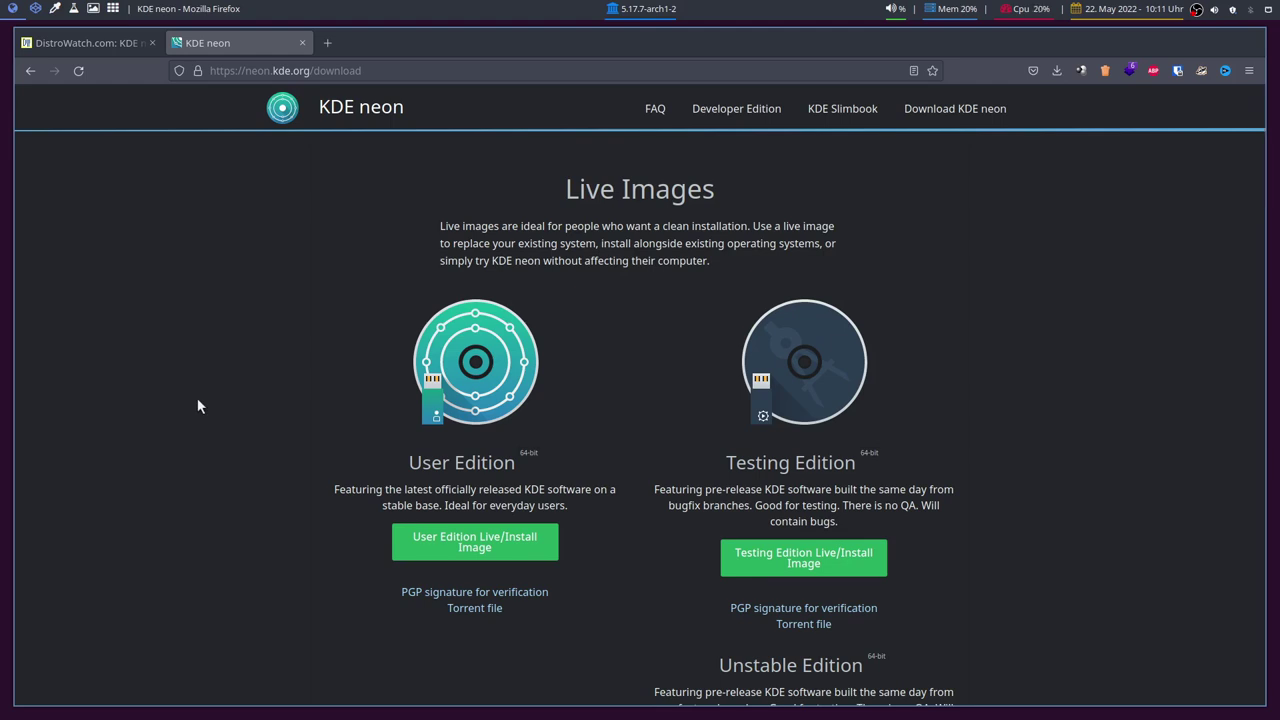
Examine the live image editions on the download page, from User and Testing to Unstable and Developer
scroll(1053, 313, down, 5)
scroll(1053, 313, up, 5)
scroll(967, 485, down, 2)
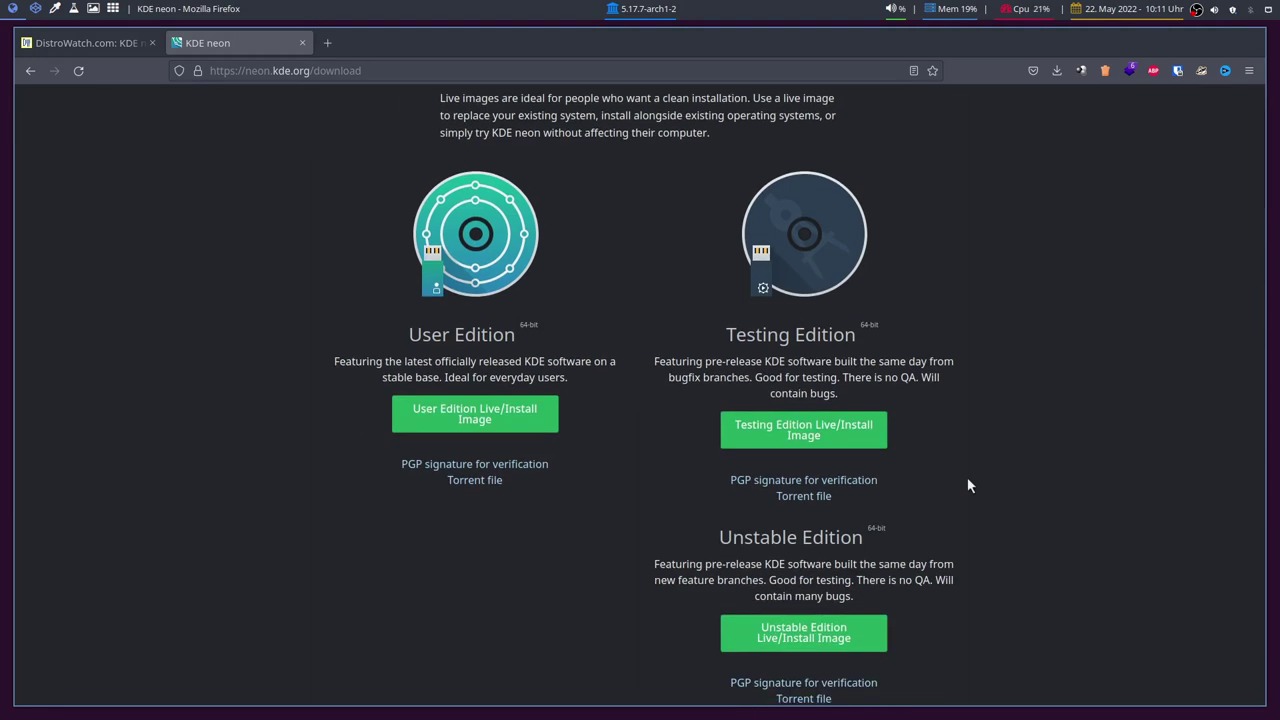
scroll(967, 485, down, 4)
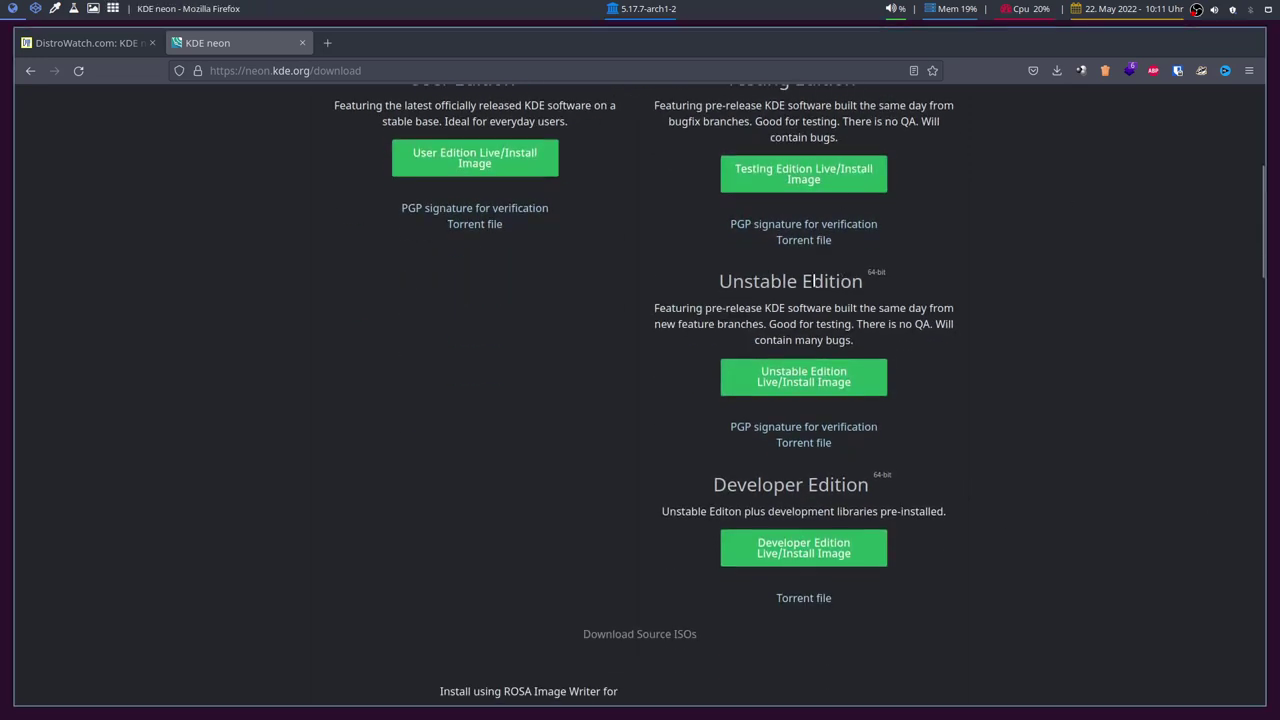
scroll(941, 330, down, 2)
scroll(941, 330, down, 1)
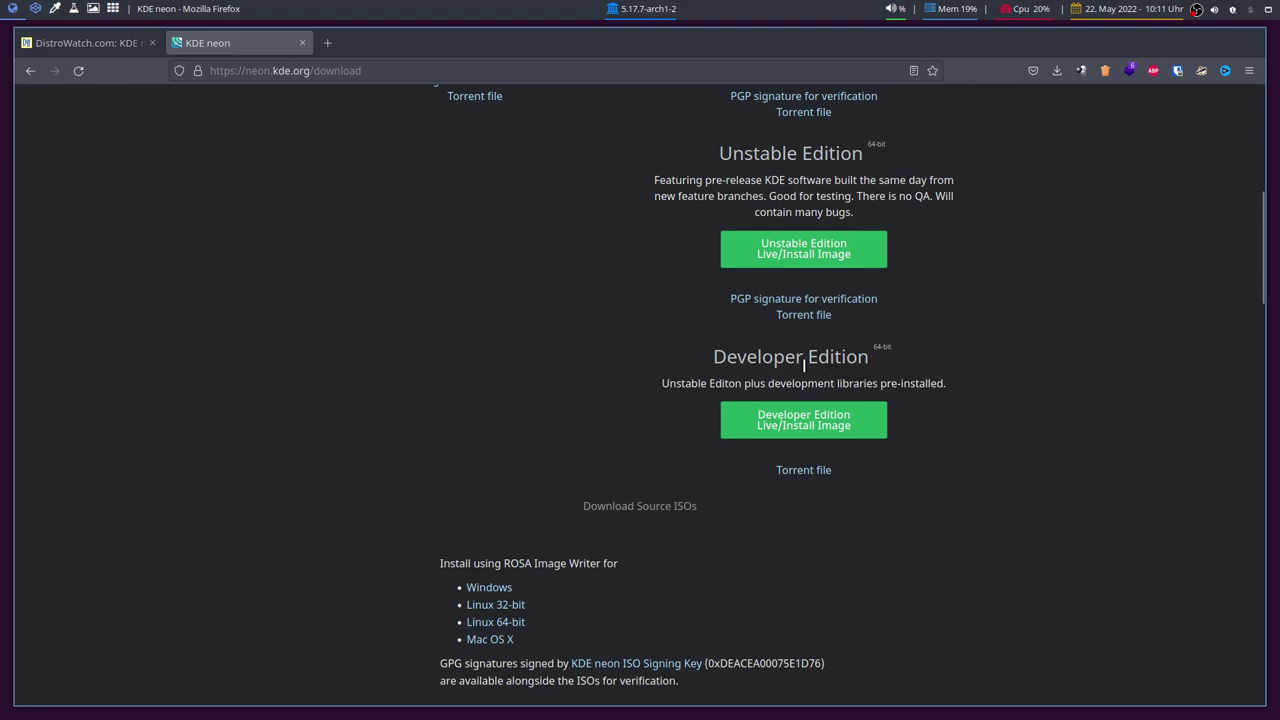
scroll(1083, 444, down, 3)
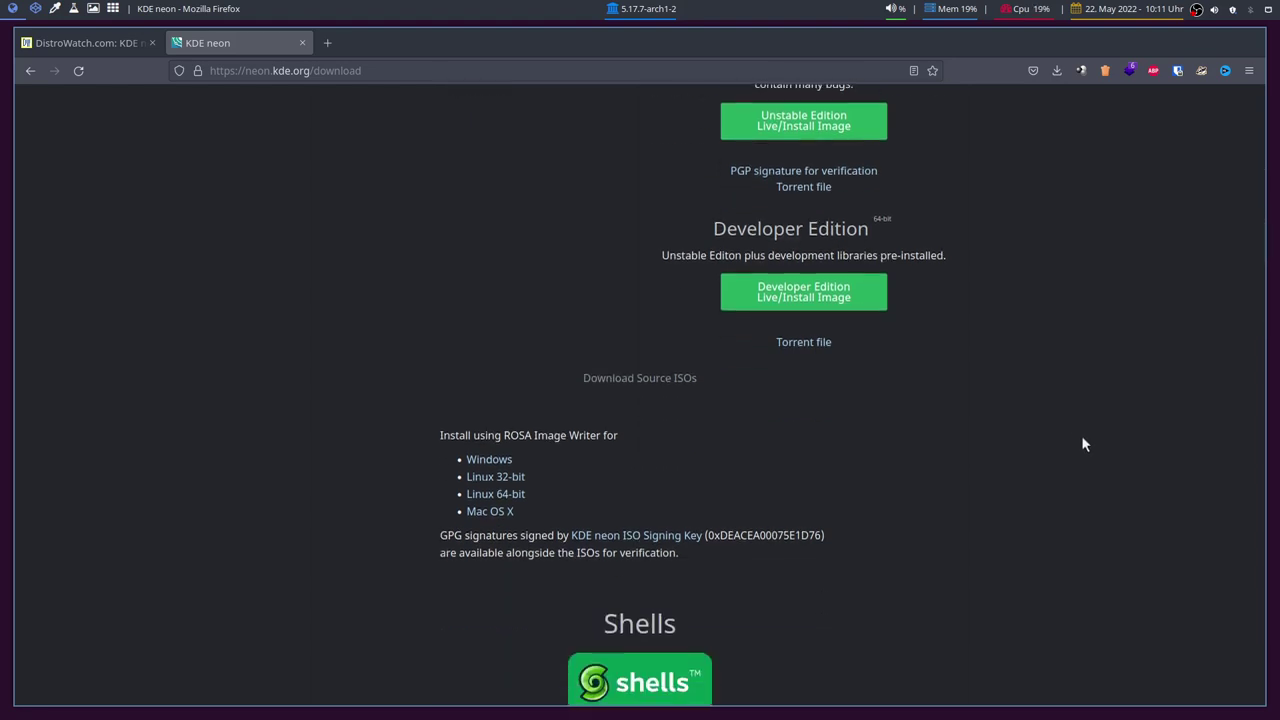
Examine the Shells, Docker Images and Snap Packages sections of the download page
scroll(1081, 444, down, 8)
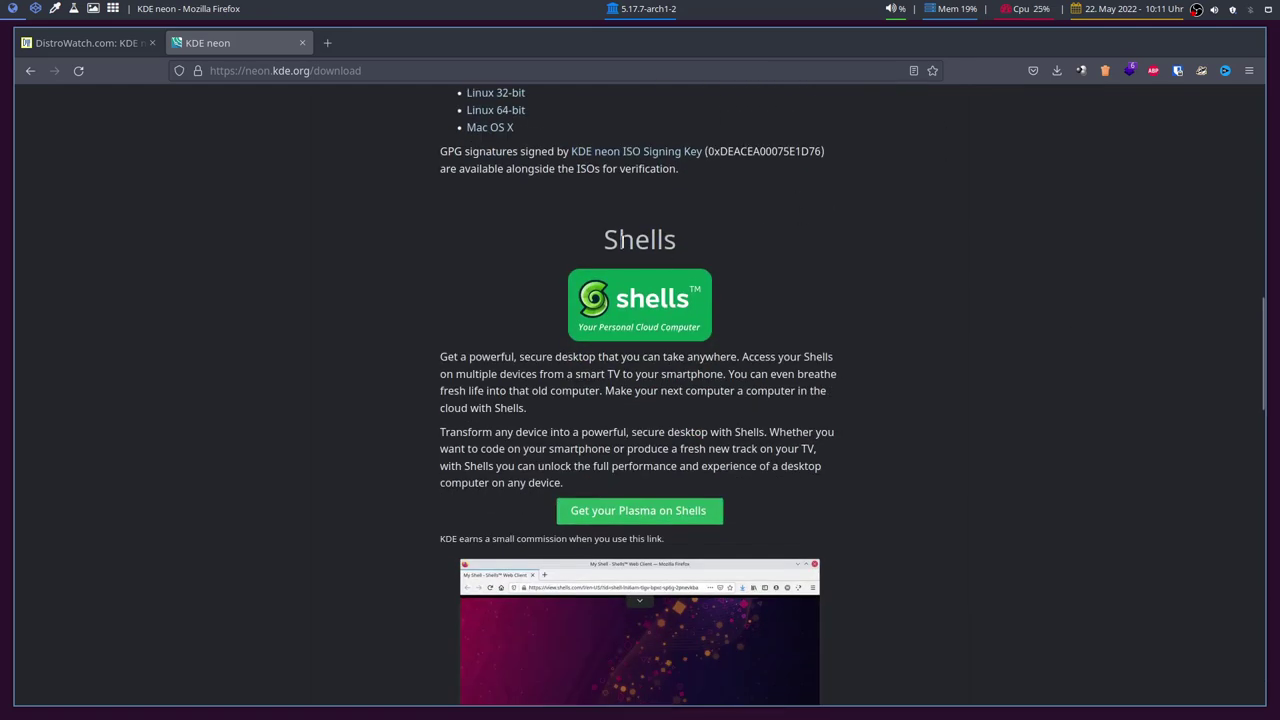
double_click(626, 238)
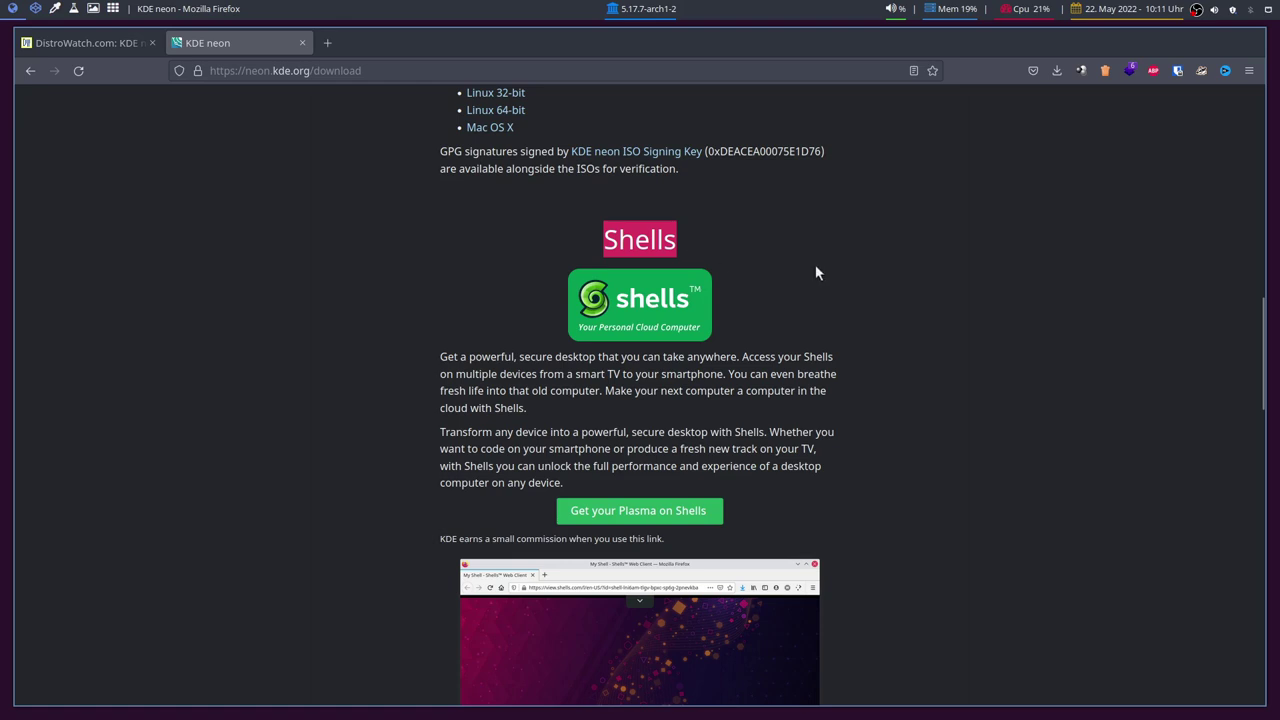
scroll(933, 395, down, 10)
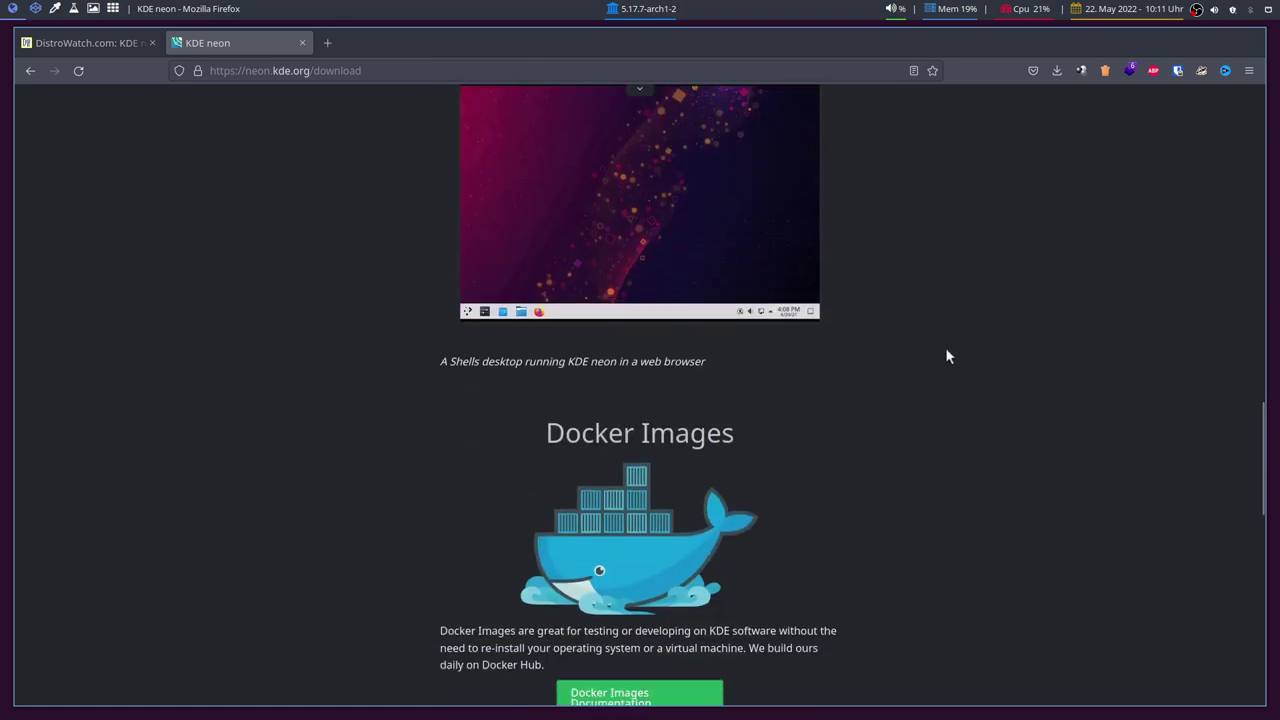
scroll(920, 310, up, 8)
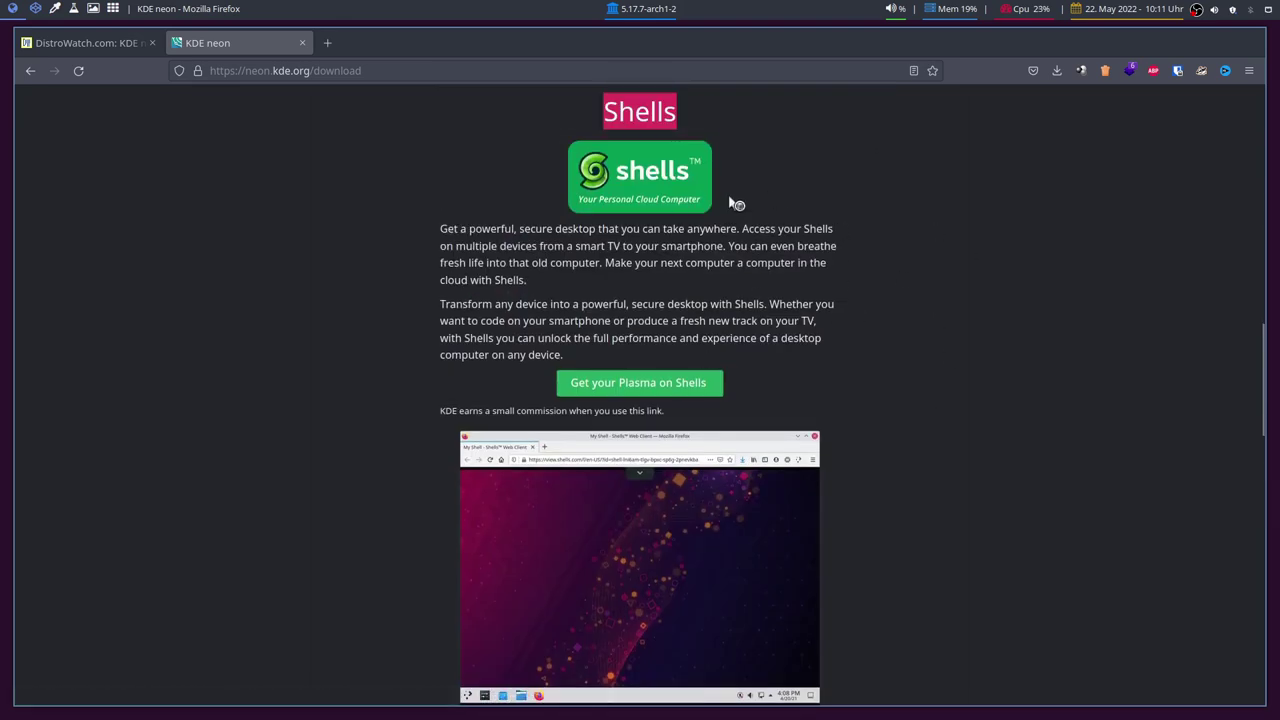
scroll(966, 337, down, 5)
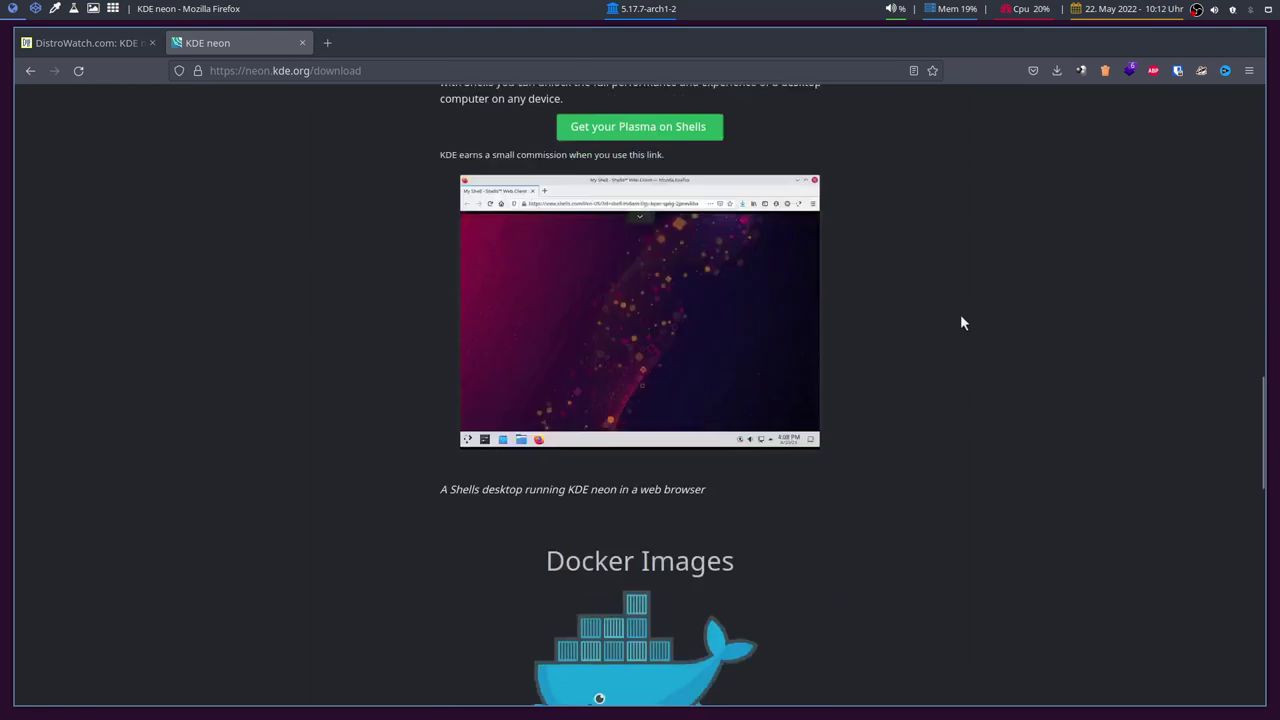
scroll(728, 424, down, 4)
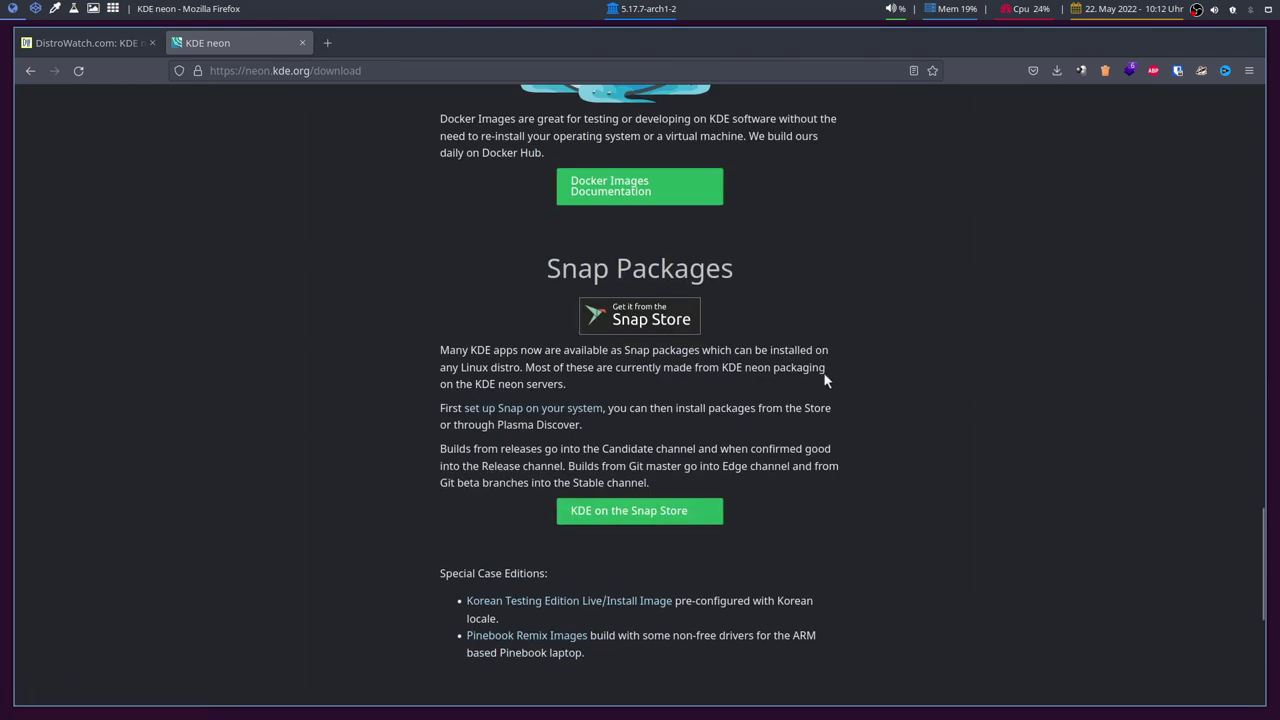
scroll(826, 297, down, 3)
scroll(640, 330, up, 2)
Download the torrent file for the KDE neon User Edition image
scroll(667, 380, up, 15)
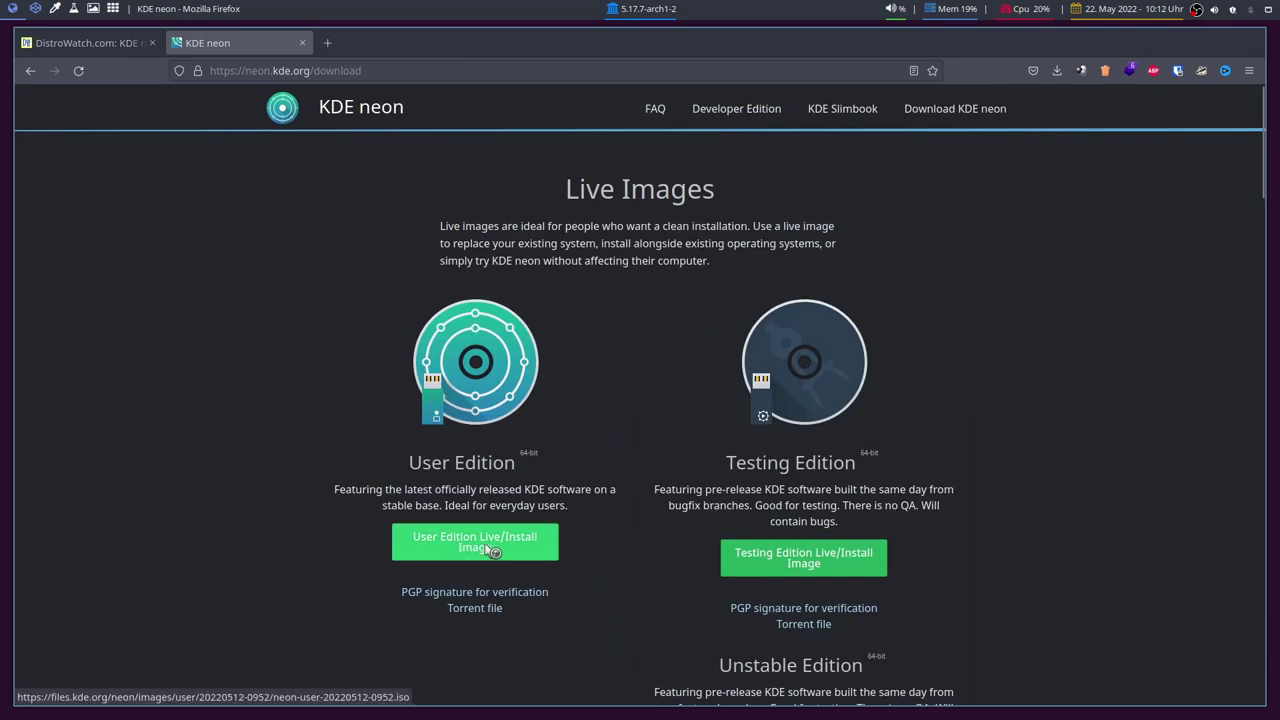
scroll(480, 353, down, 3)
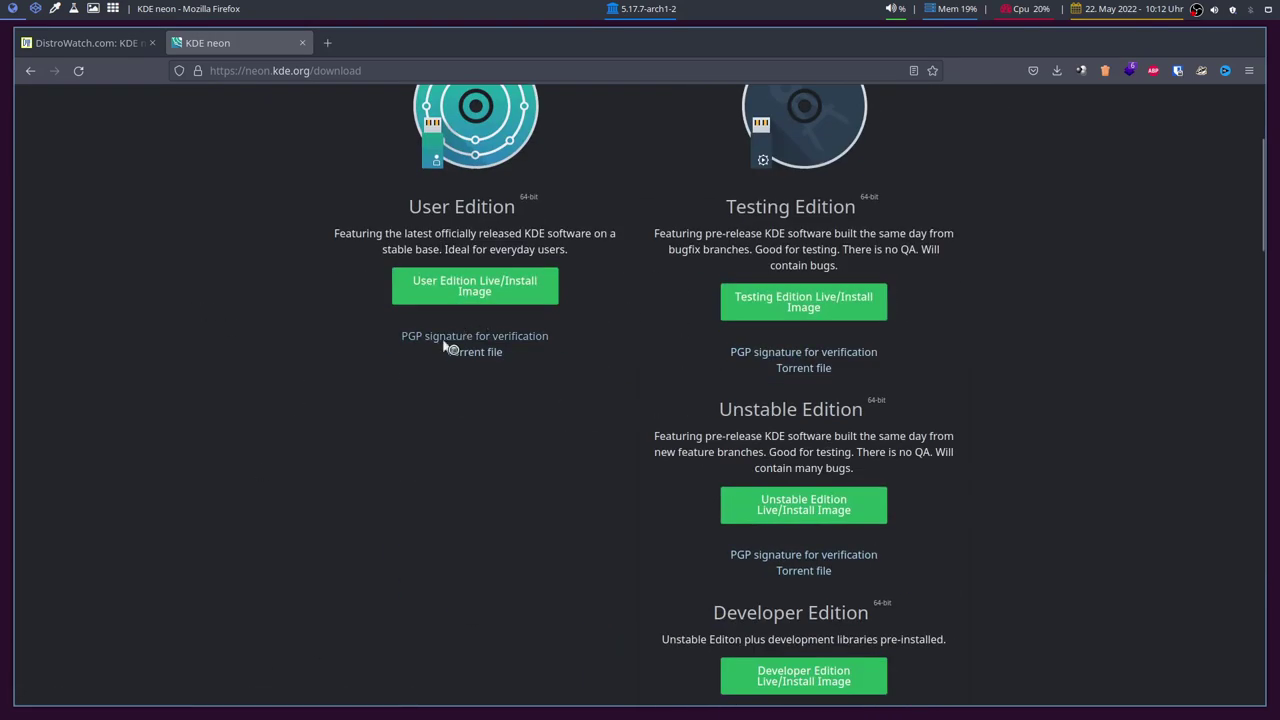
click(478, 353)
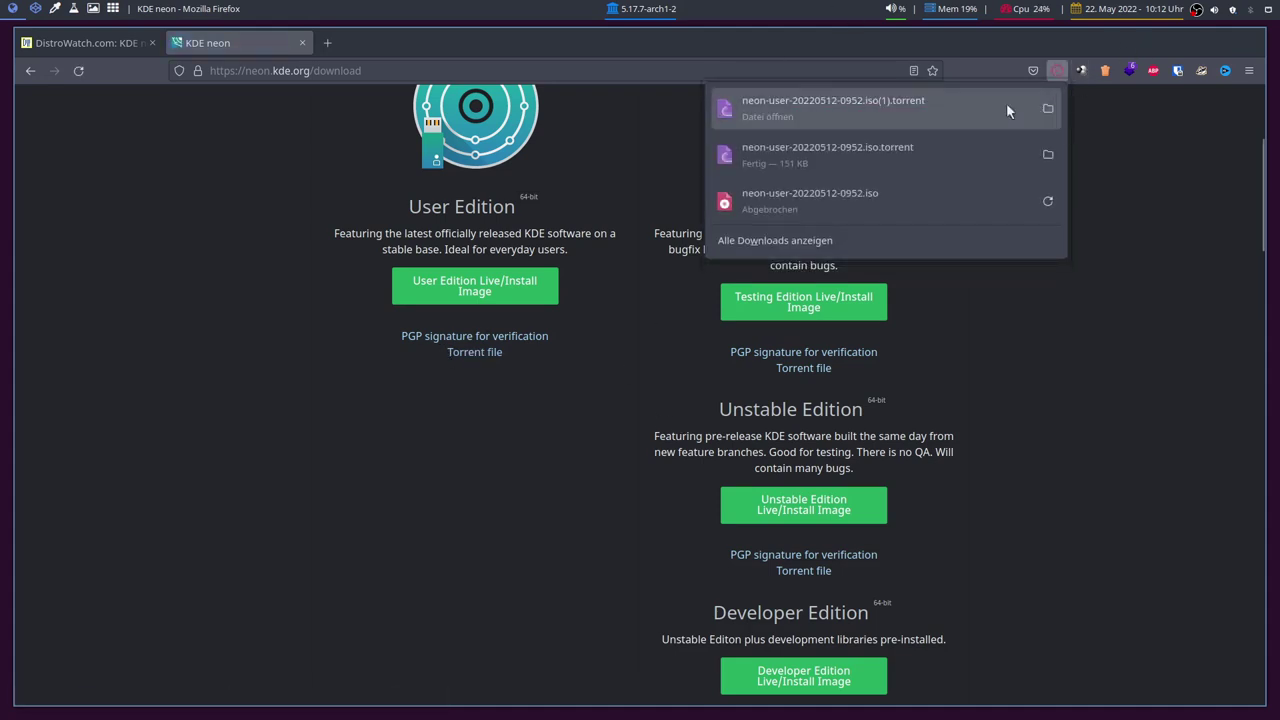
click(319, 404)
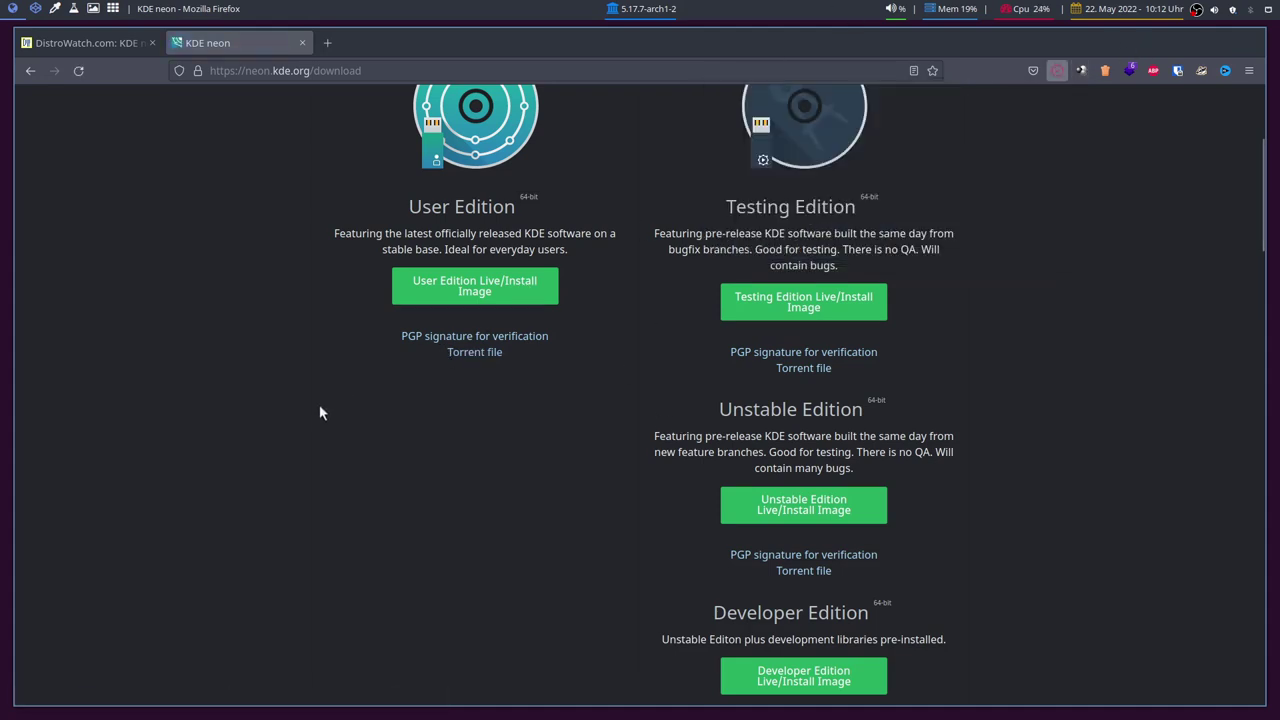
Switch to Virtual Machine Manager and review the overview and VirtIO disk settings of the new KDEneon machine
click(35, 10)
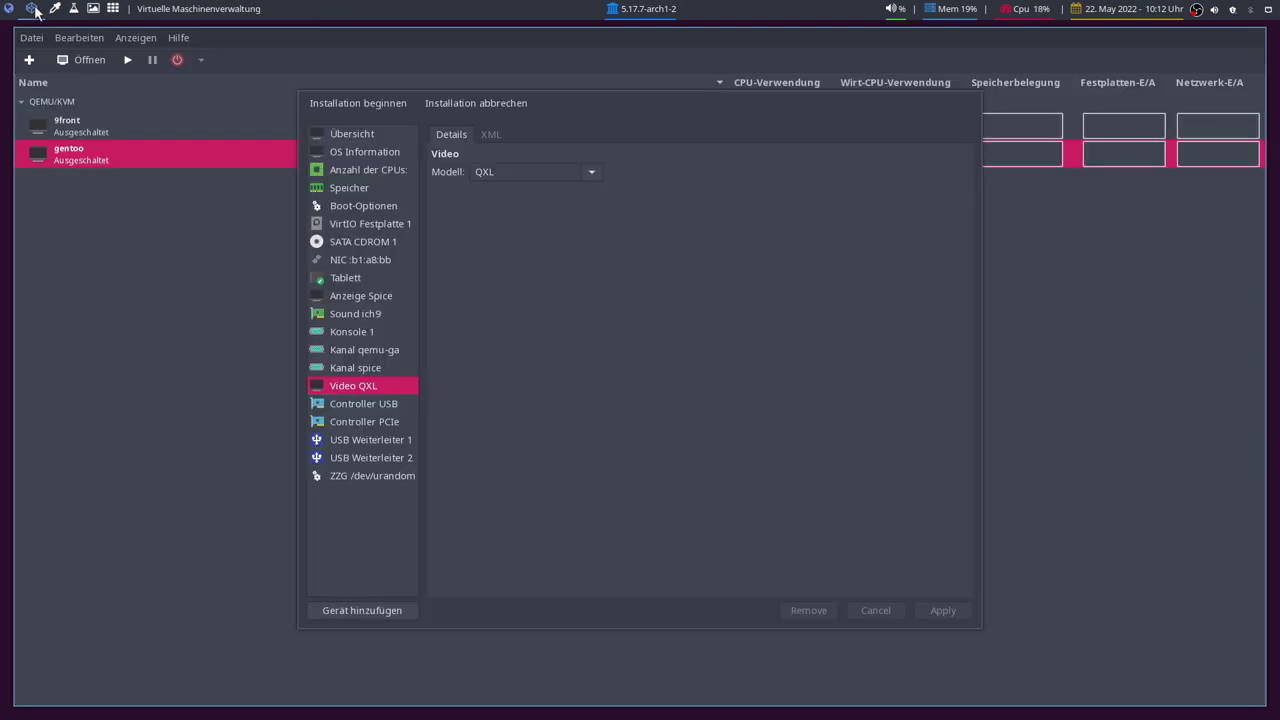
click(584, 369)
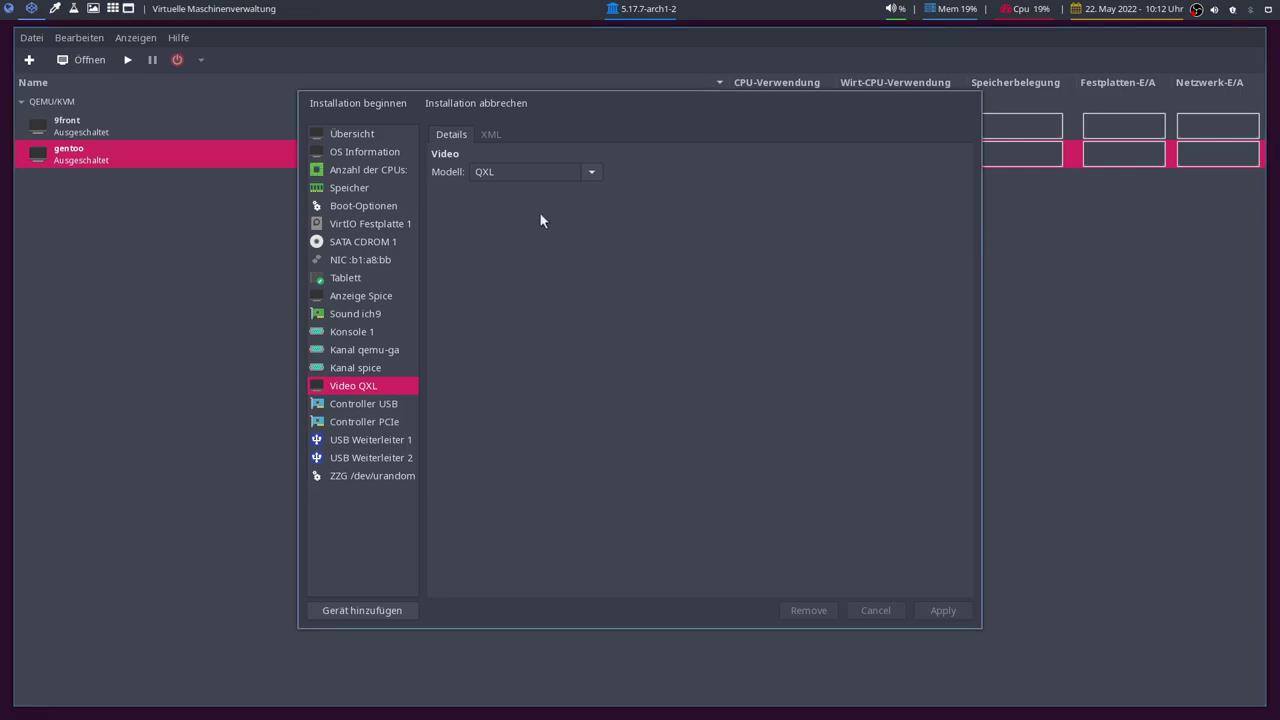
click(360, 136)
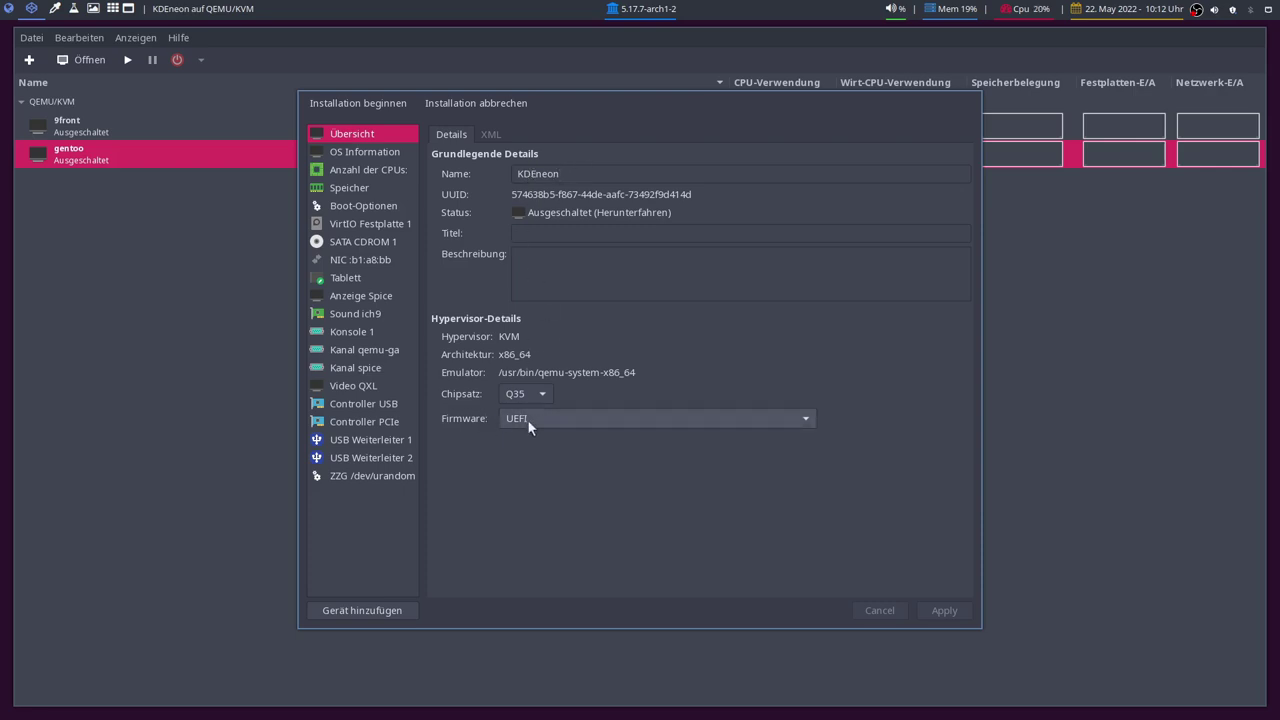
click(366, 226)
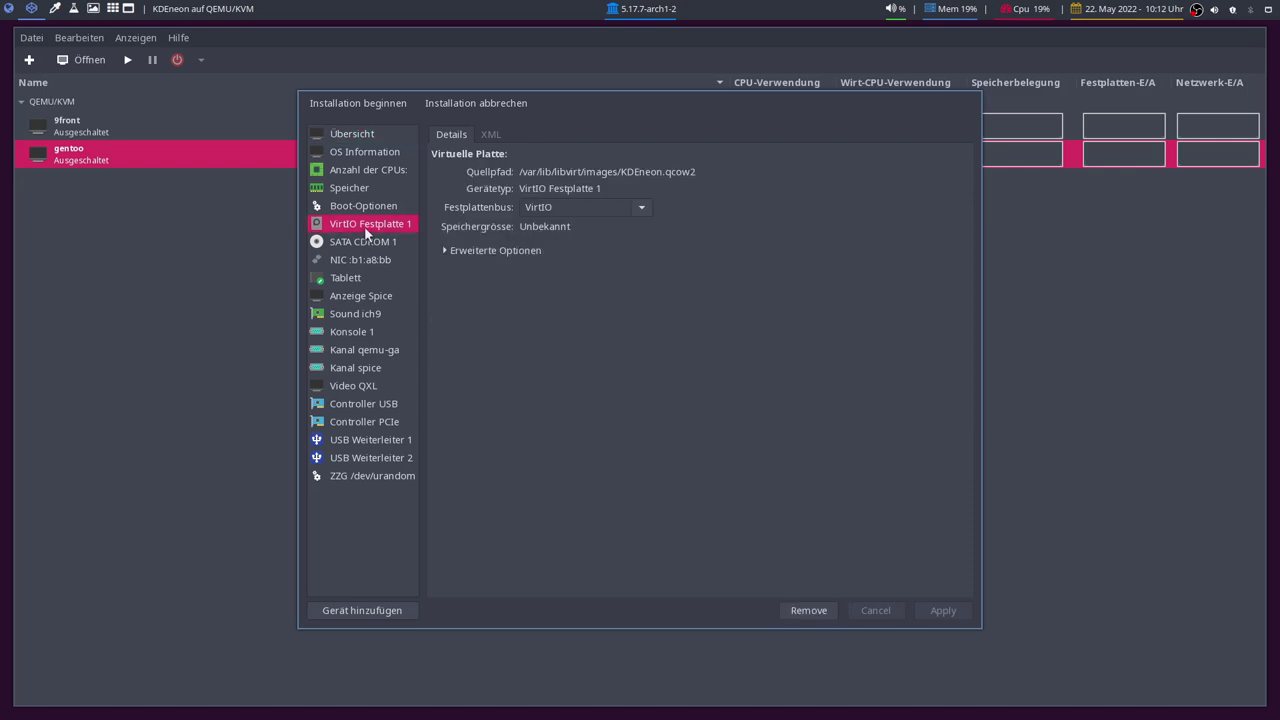
Set the KDEneon machine's video model to Virtio and apply the change
click(362, 385)
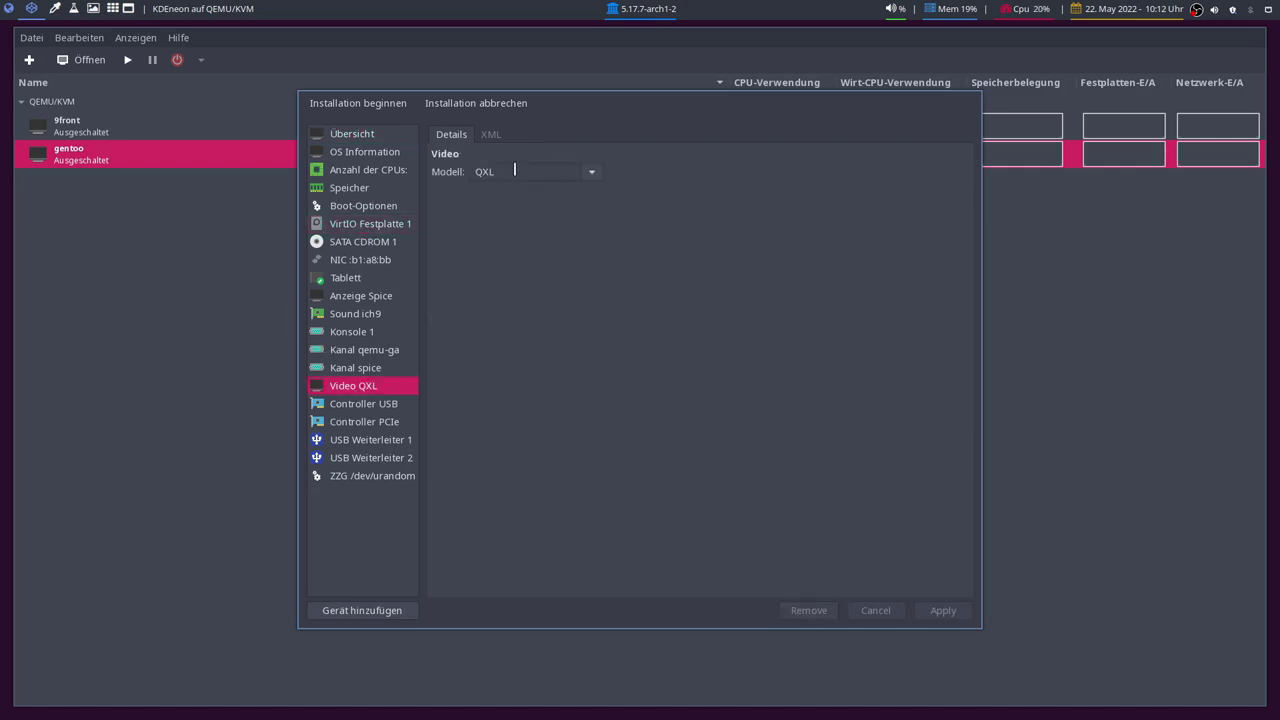
click(592, 171)
click(512, 314)
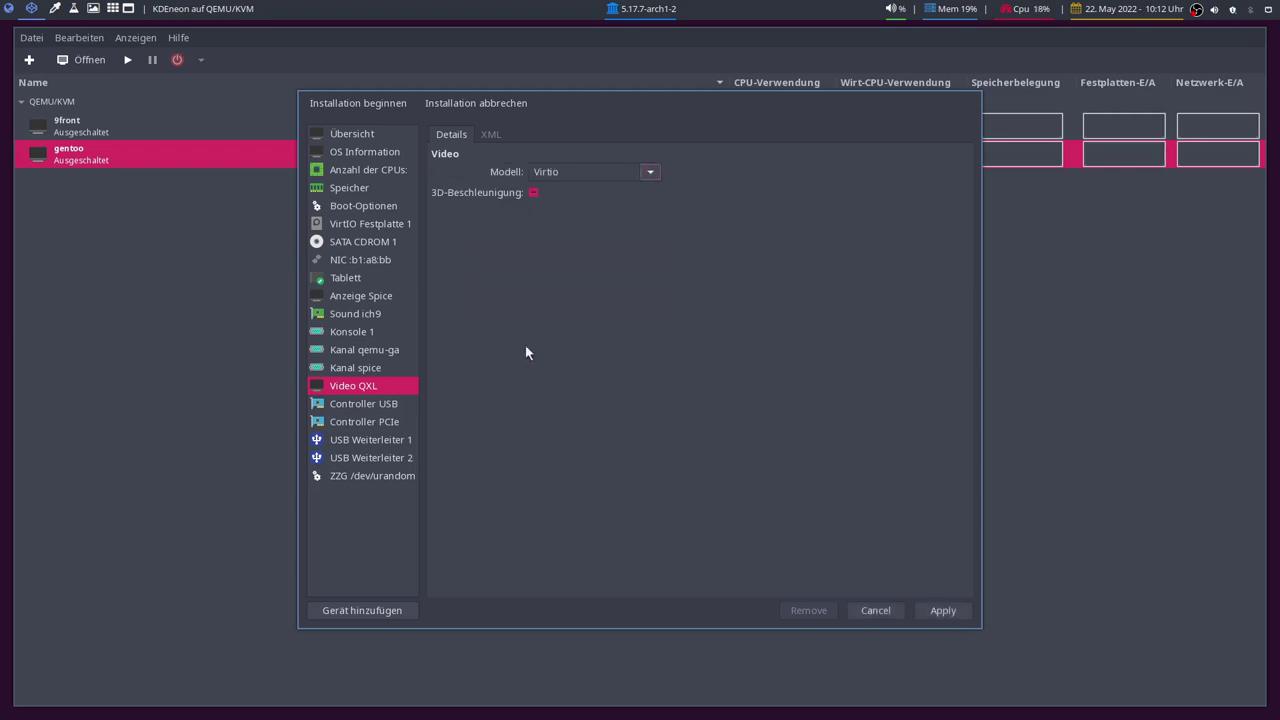
click(940, 612)
click(261, 329)
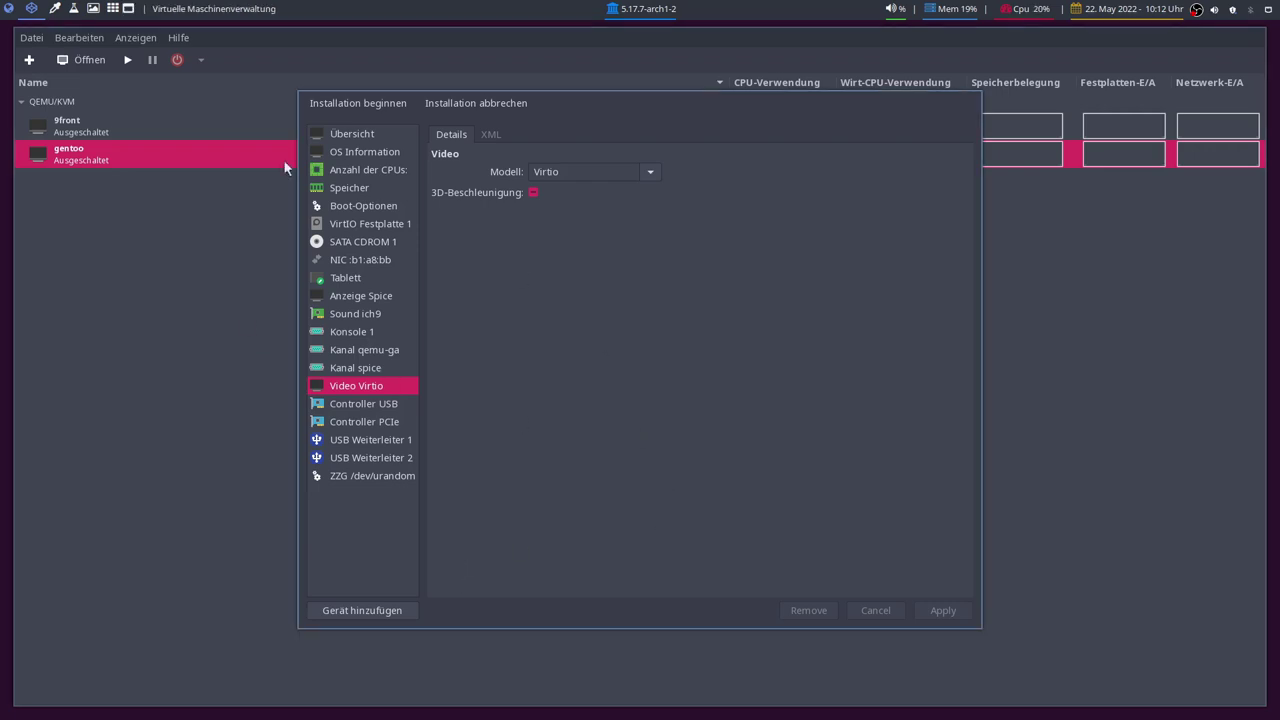
Begin the KDEneon machine's installation in full screen and boot the standard KDE neon entry
click(364, 104)
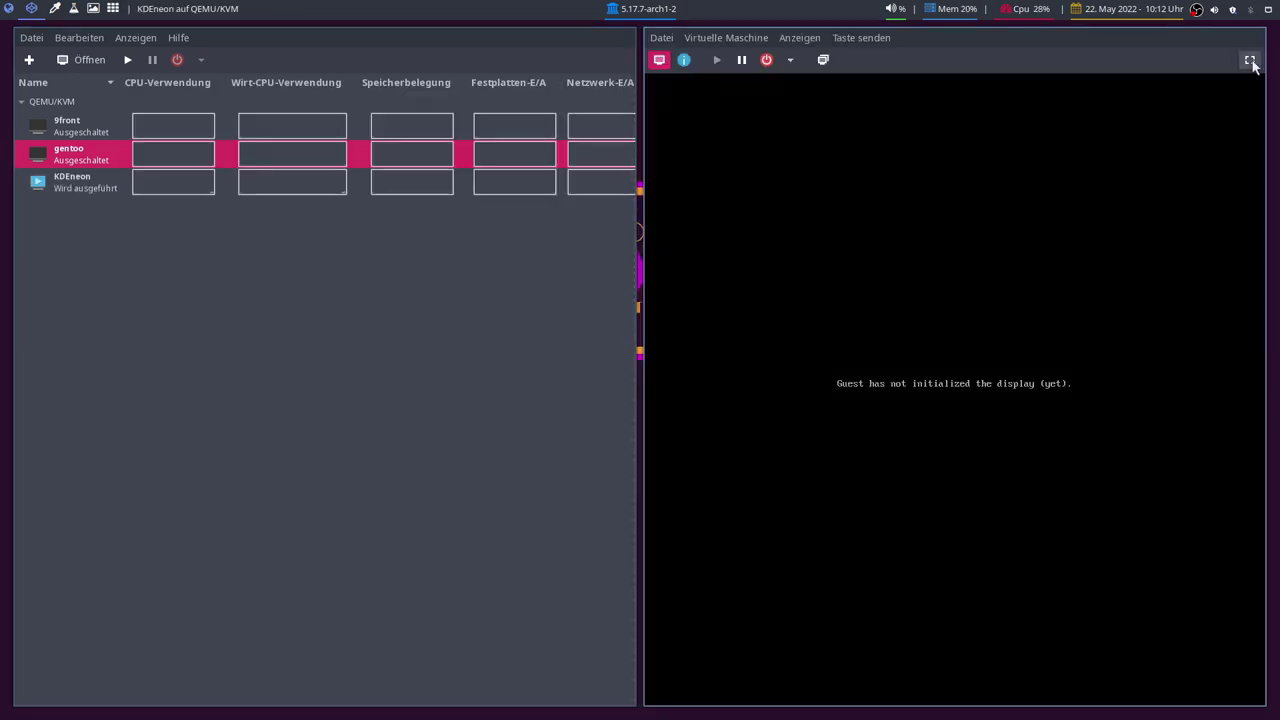
click(1249, 59)
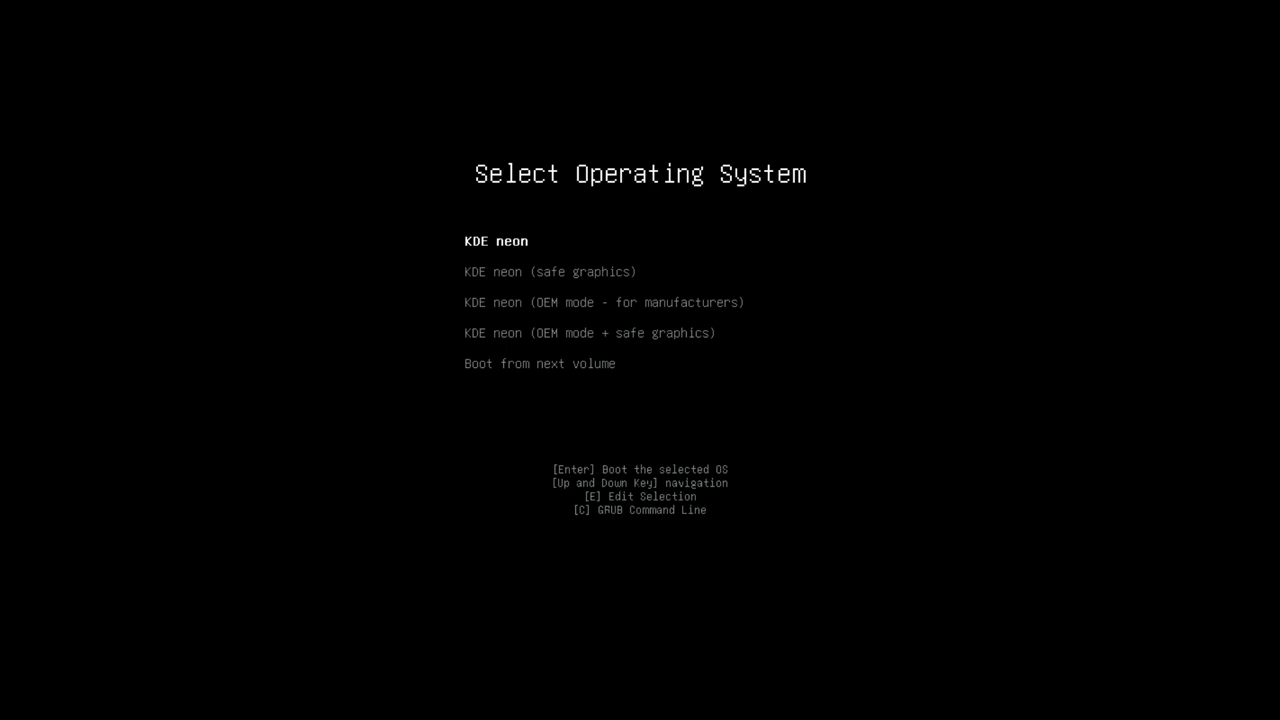
key(Down)
key(Down)
key(Down)
key(Up)
key(Up)
key(Up)
key(Return)
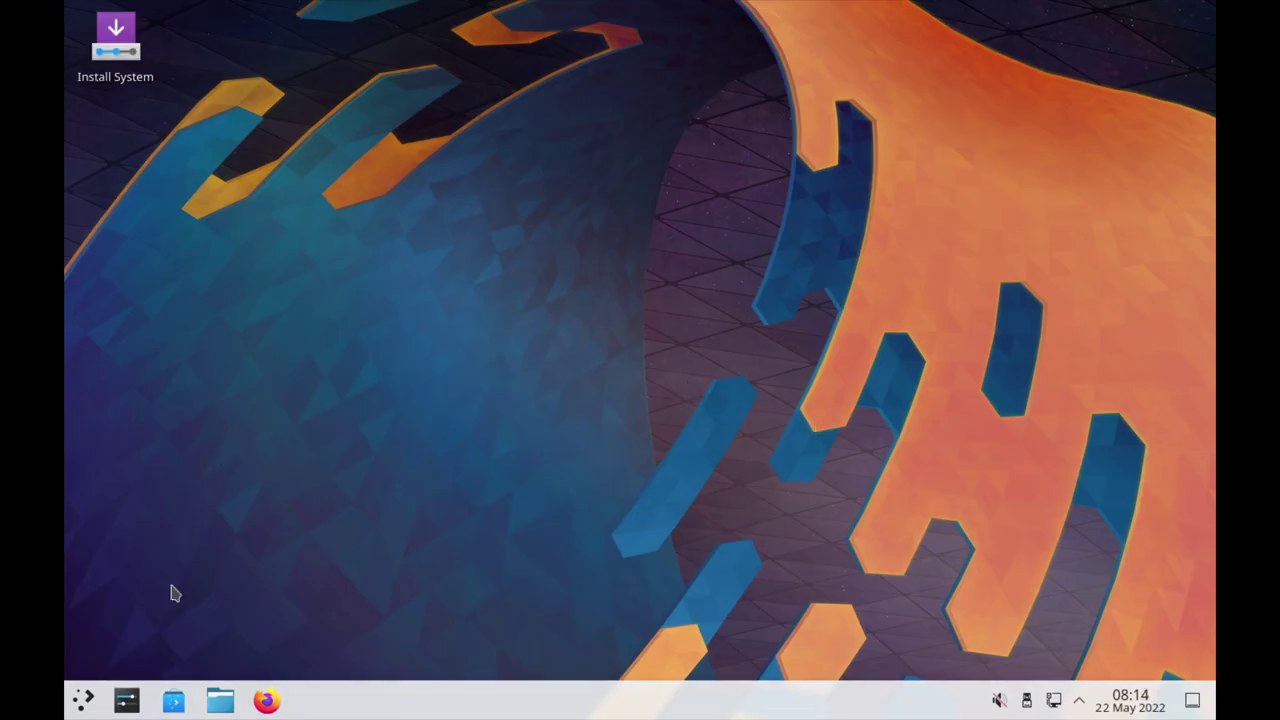
Open the Display Configuration page in the live system's System Settings
click(126, 700)
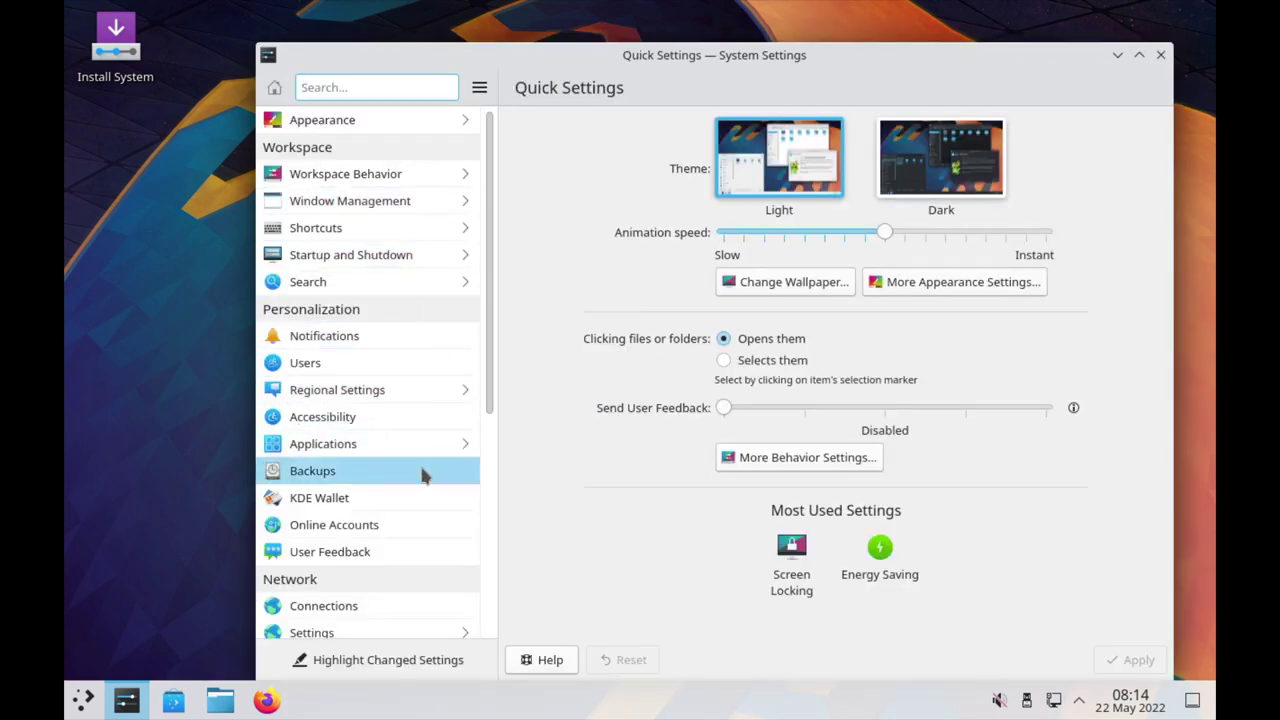
scroll(409, 460, down, 2)
scroll(406, 470, up, 2)
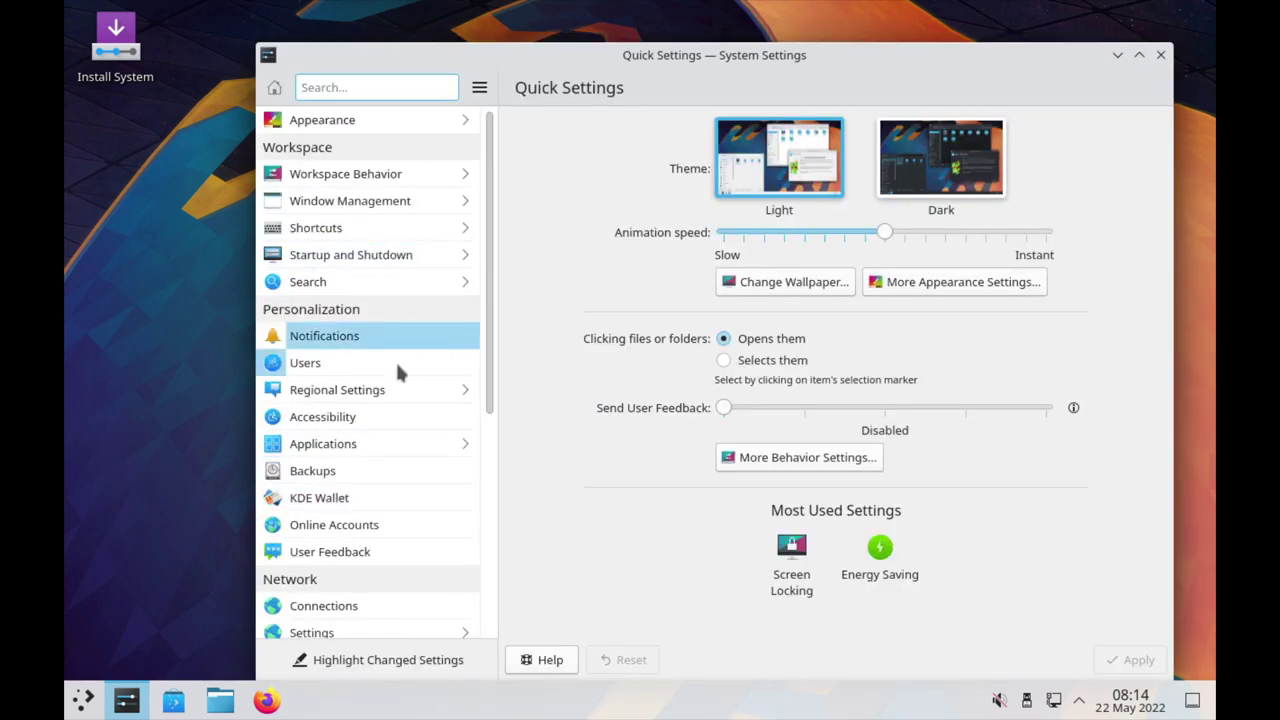
scroll(388, 410, down, 4)
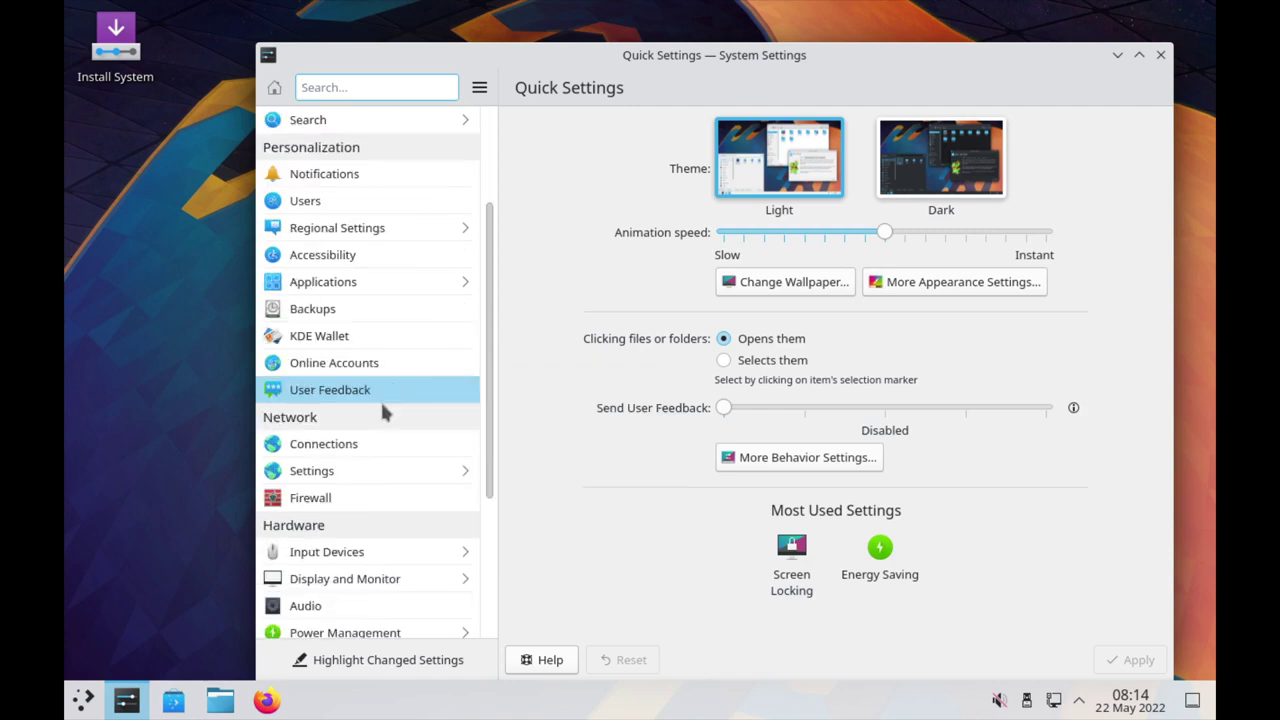
click(390, 527)
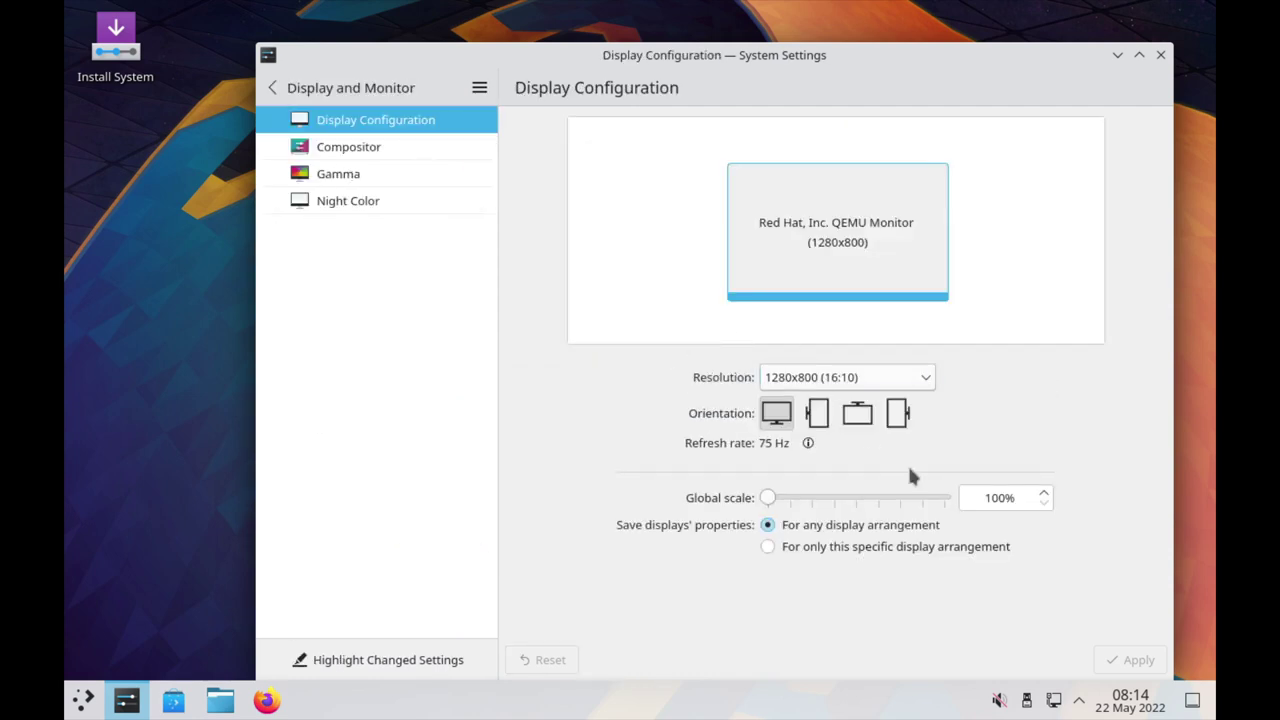
Set the QEMU monitor's resolution to 1920x1080 (16:9), apply it and keep the new display configuration
click(889, 381)
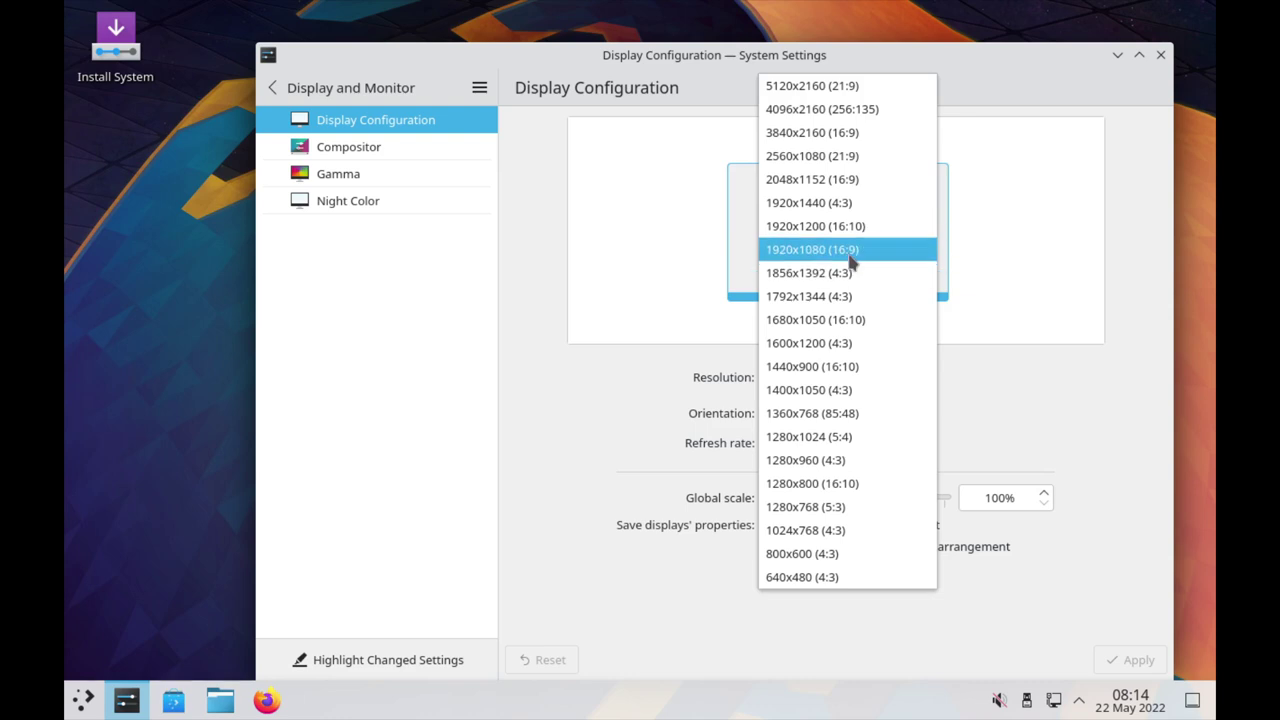
click(832, 249)
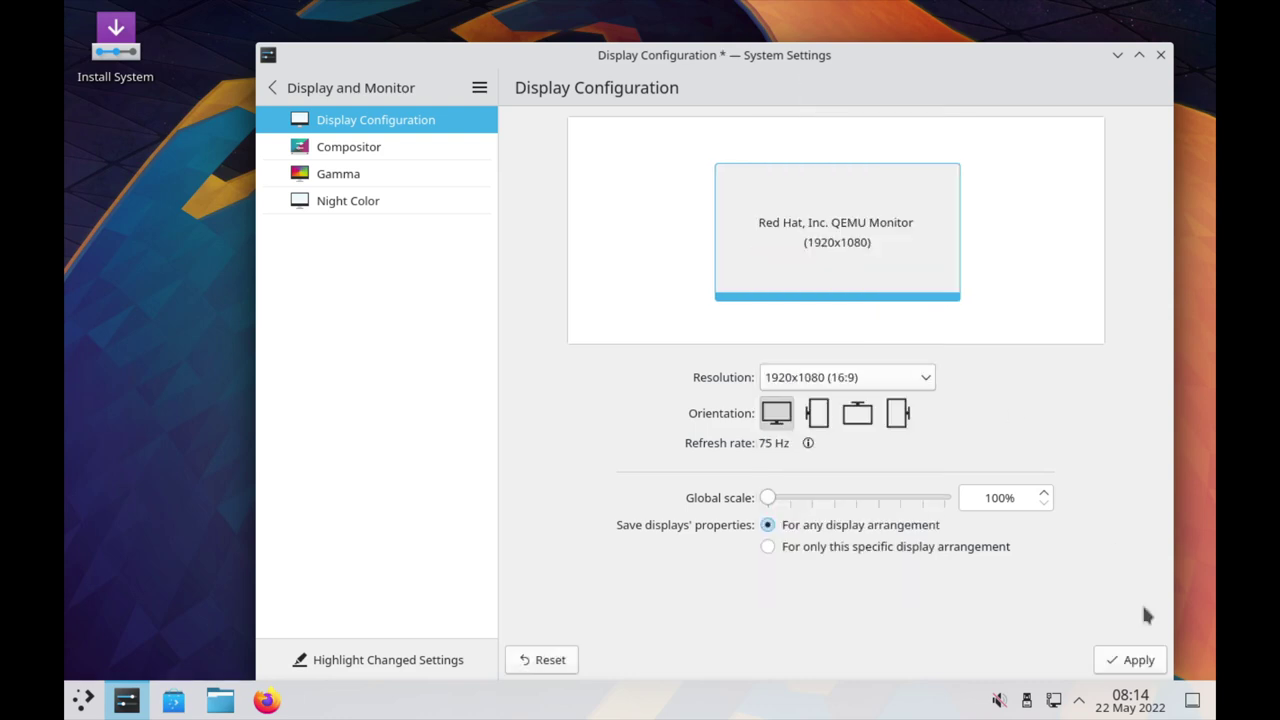
click(1128, 660)
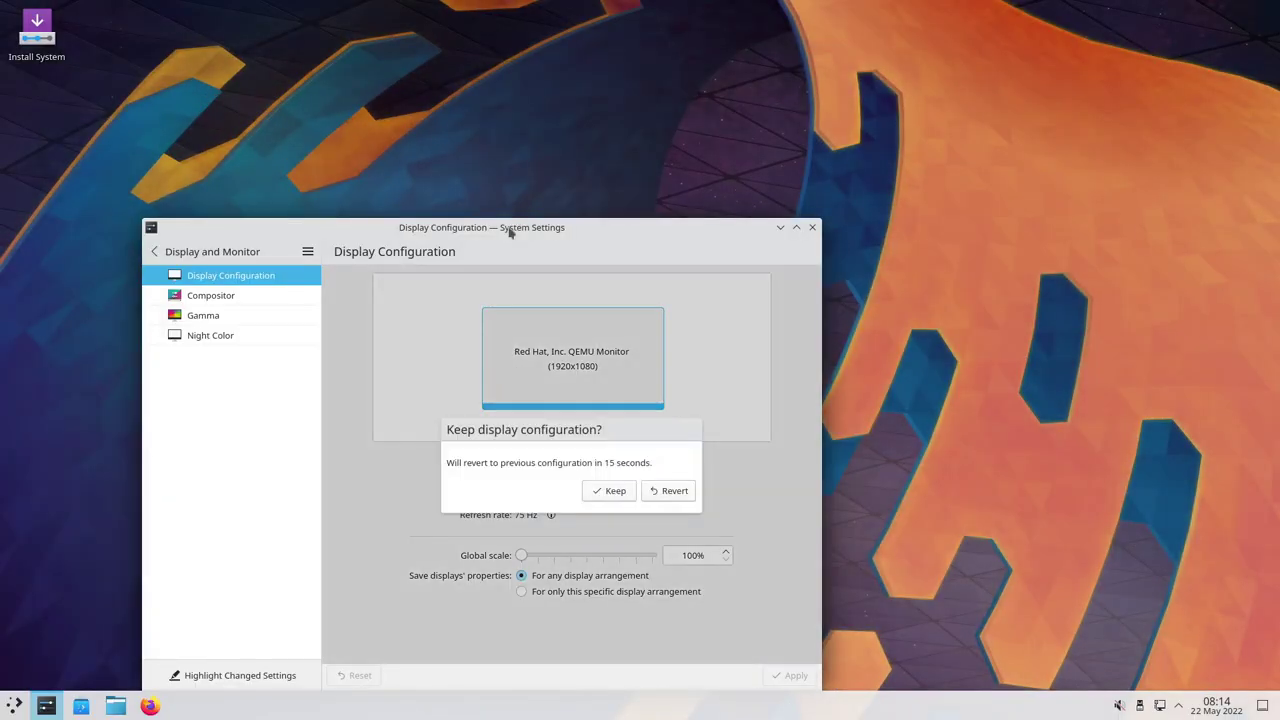
drag(510, 232, 542, 119)
click(764, 380)
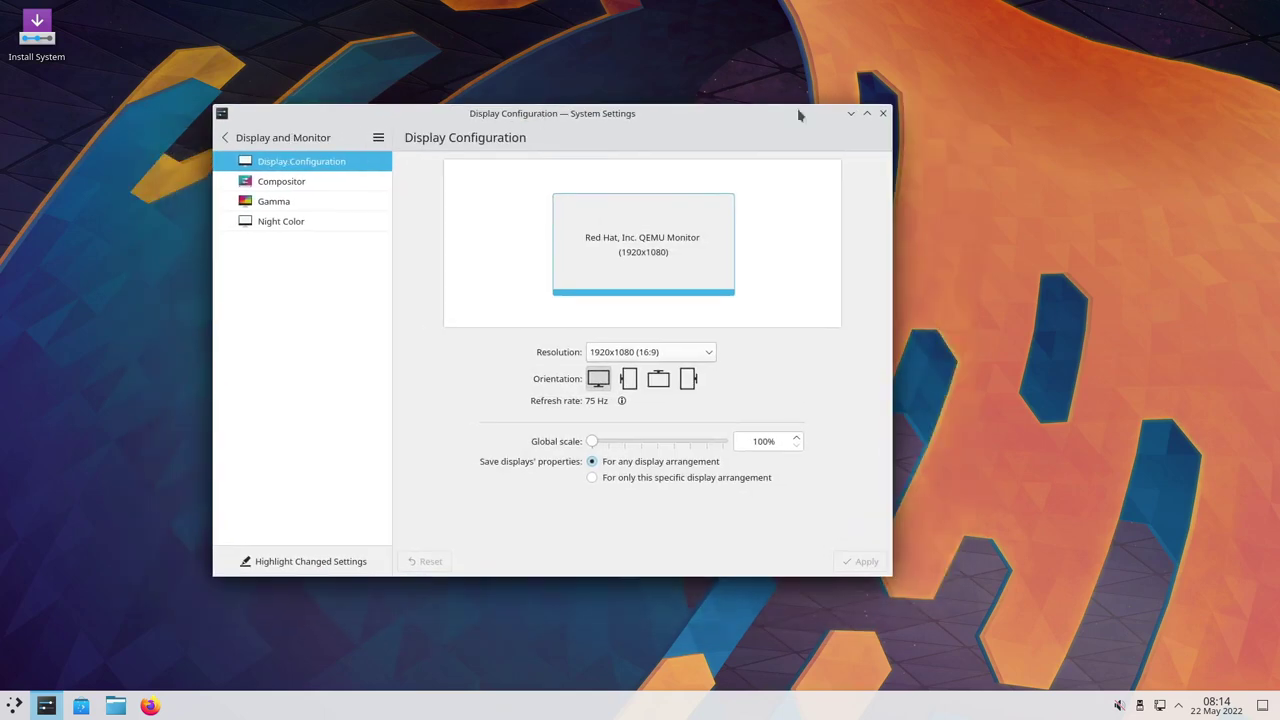
Close System Settings and launch the KDE neon installer from the live desktop
click(883, 114)
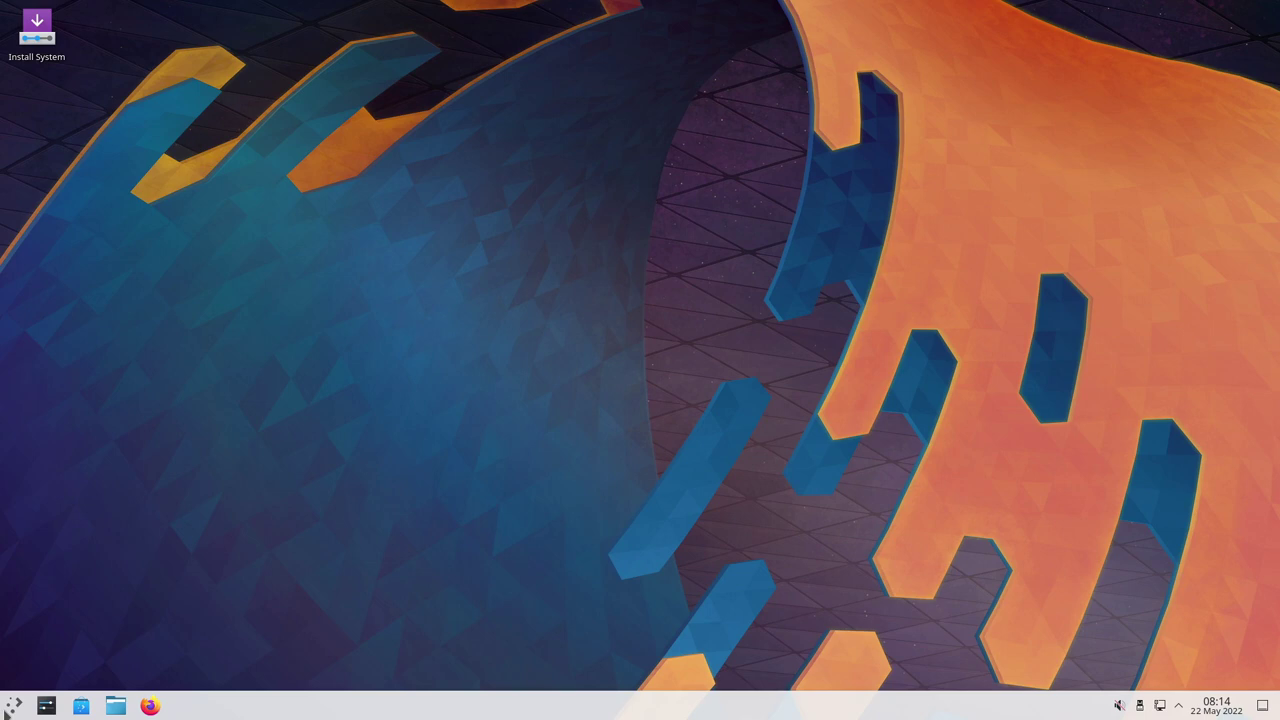
click(12, 707)
click(12, 707)
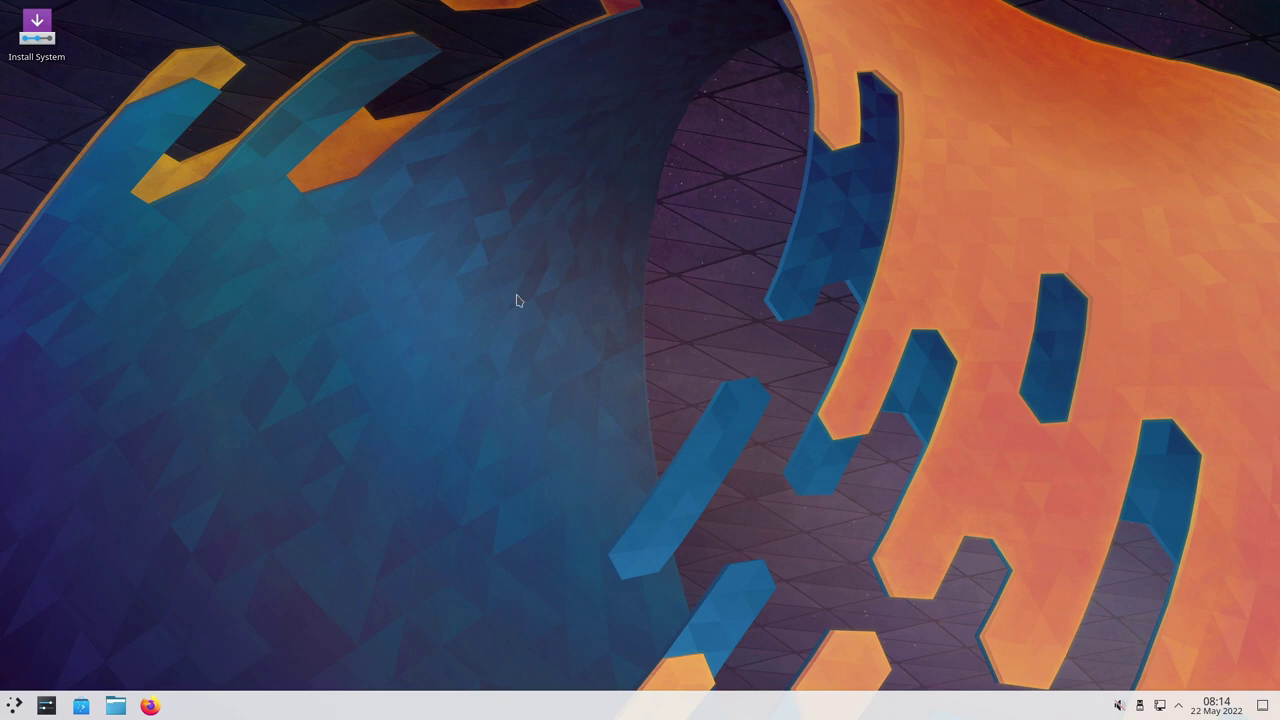
click(36, 40)
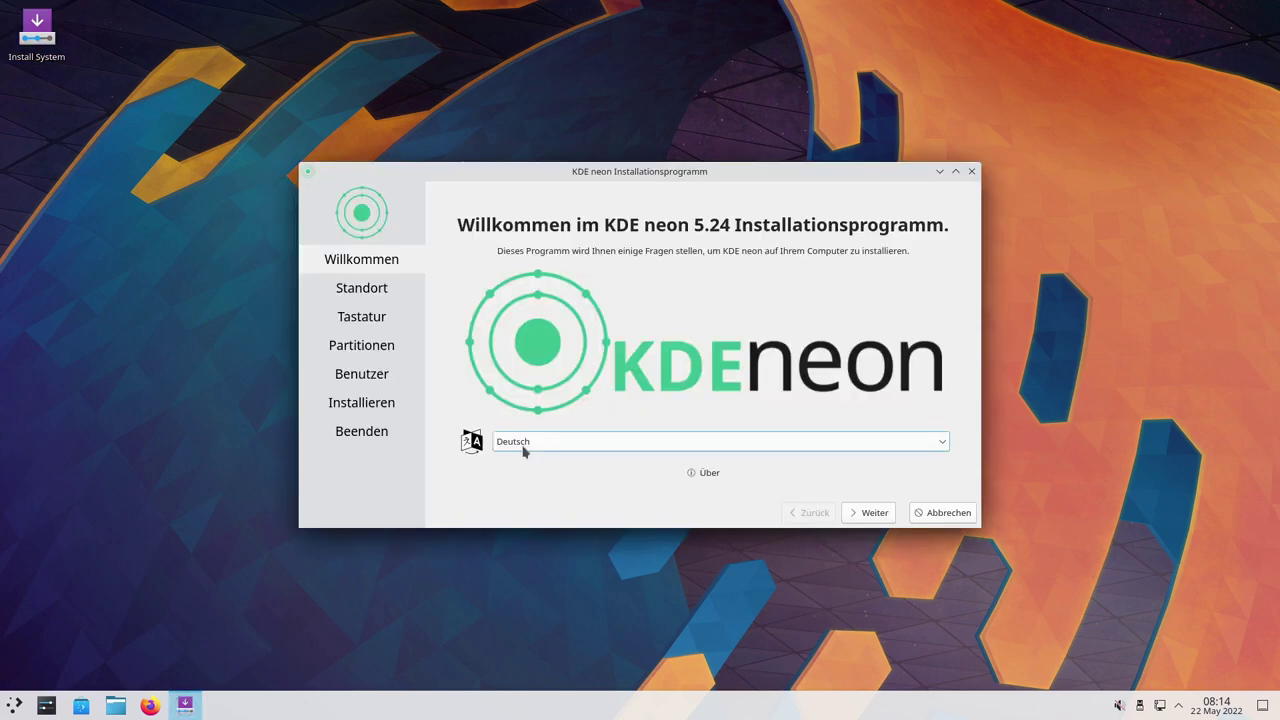
Keep Deutsch as the installer language and set the location to region Europe, time zone Berlin
click(862, 513)
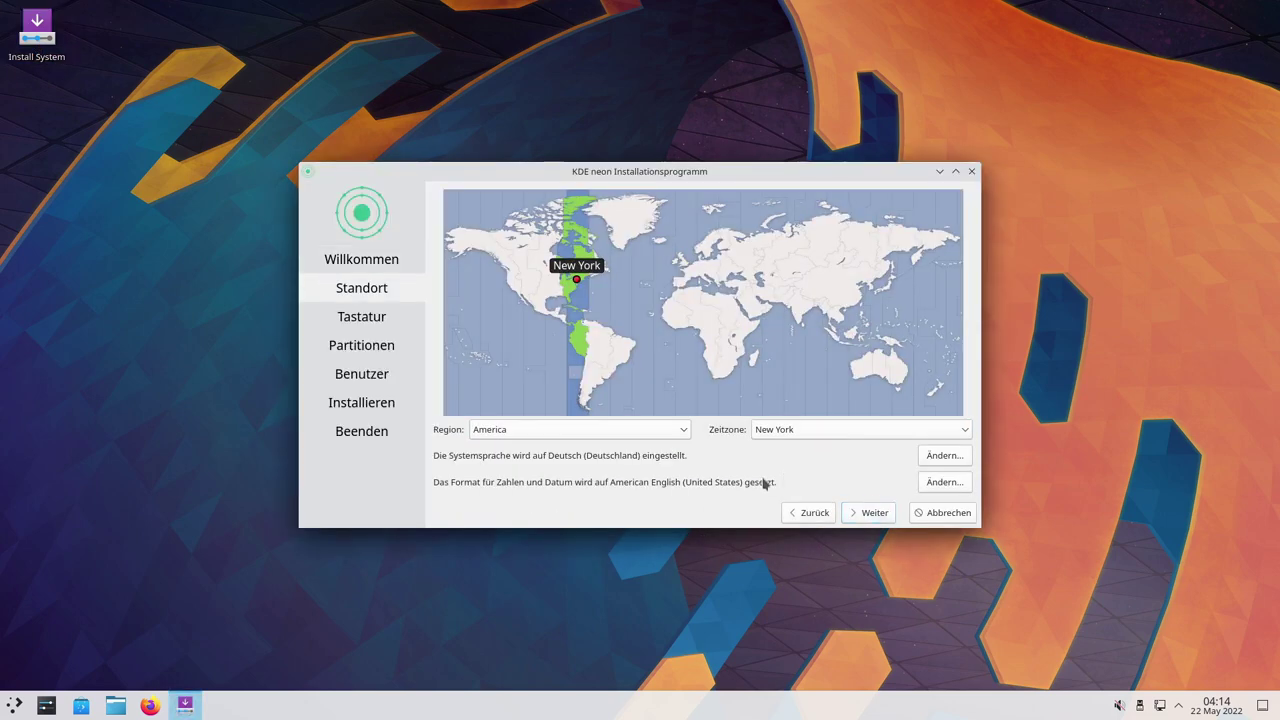
click(702, 274)
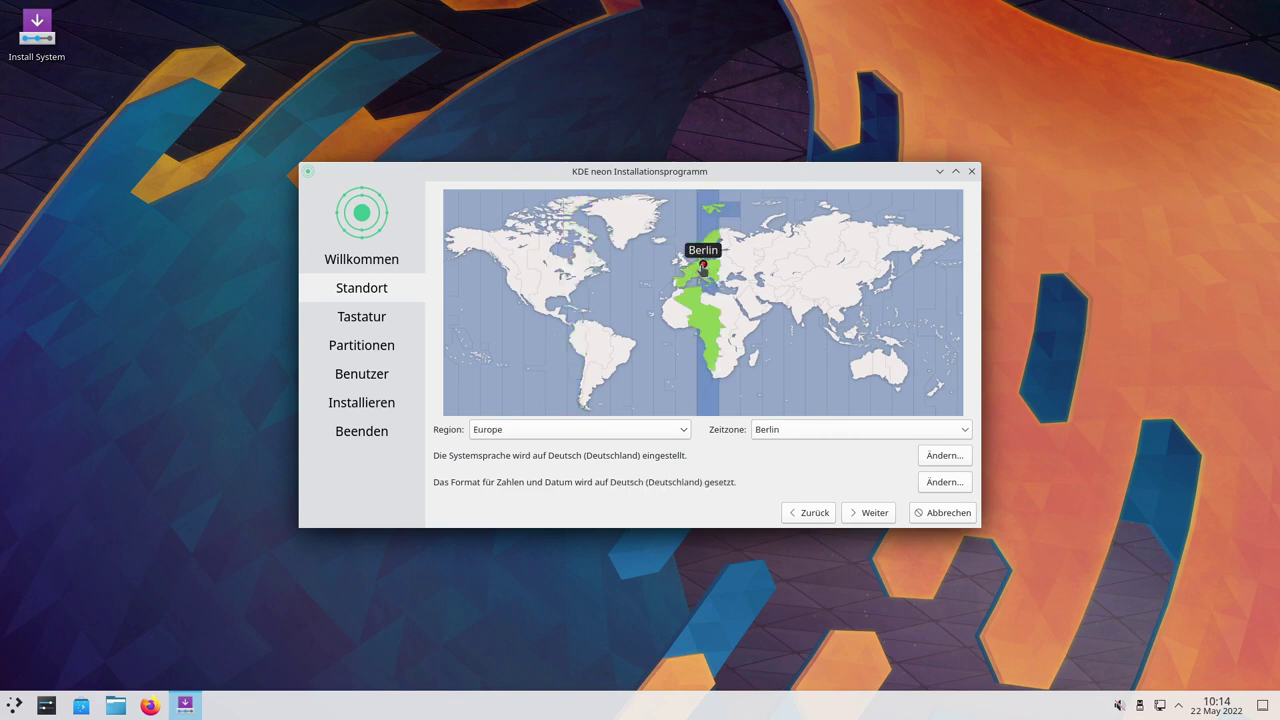
click(872, 513)
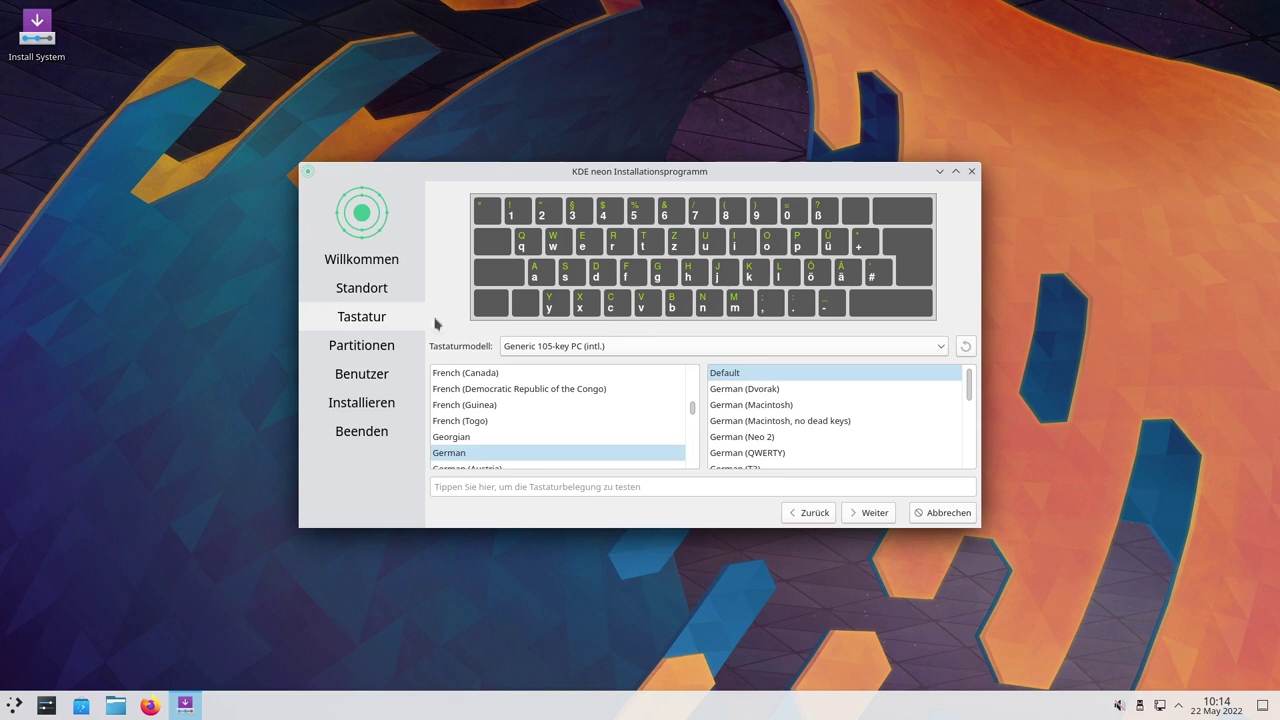
Accept the German keyboard layout with the Default variant and choose to erase the whole vda disk (Festplatte löschen)
click(866, 515)
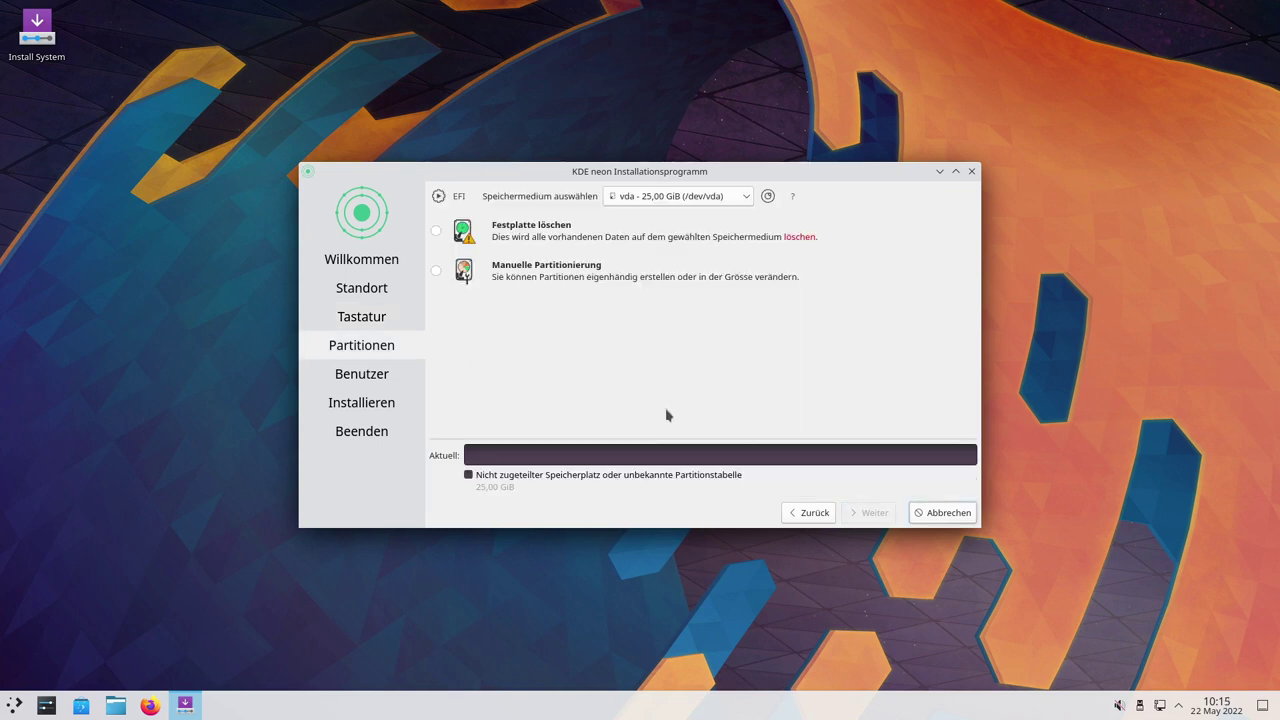
click(436, 232)
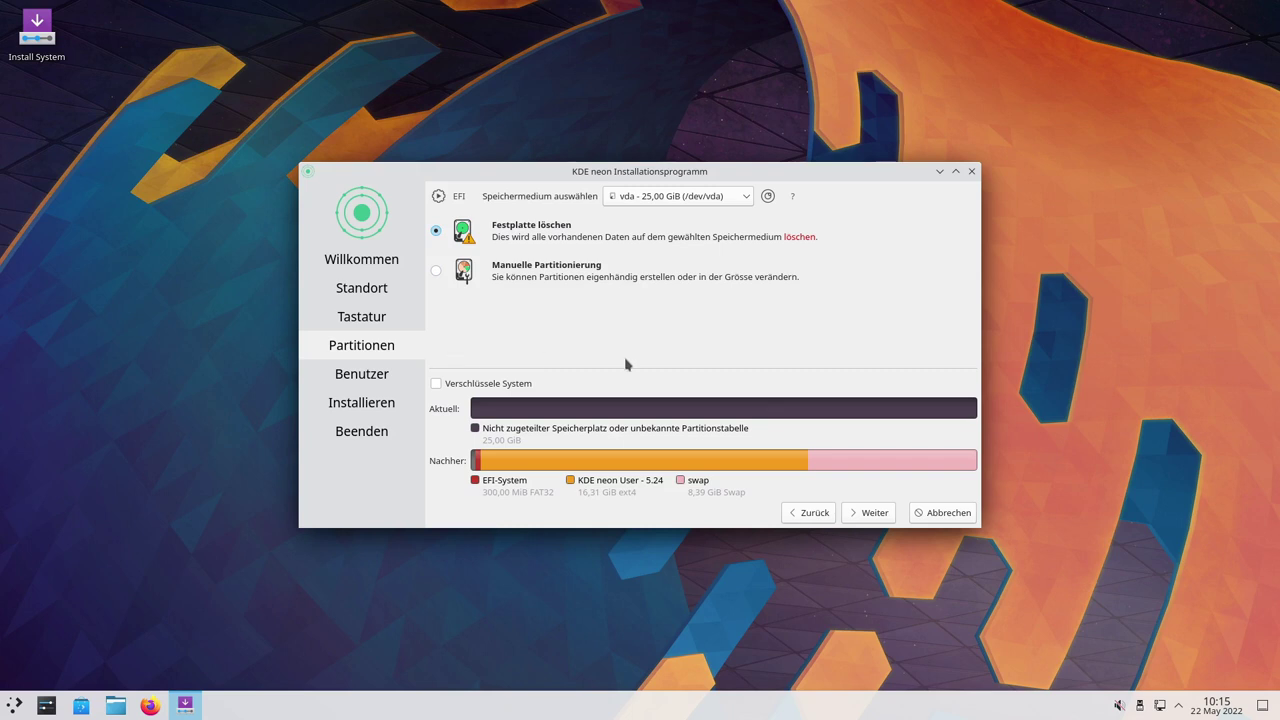
click(870, 512)
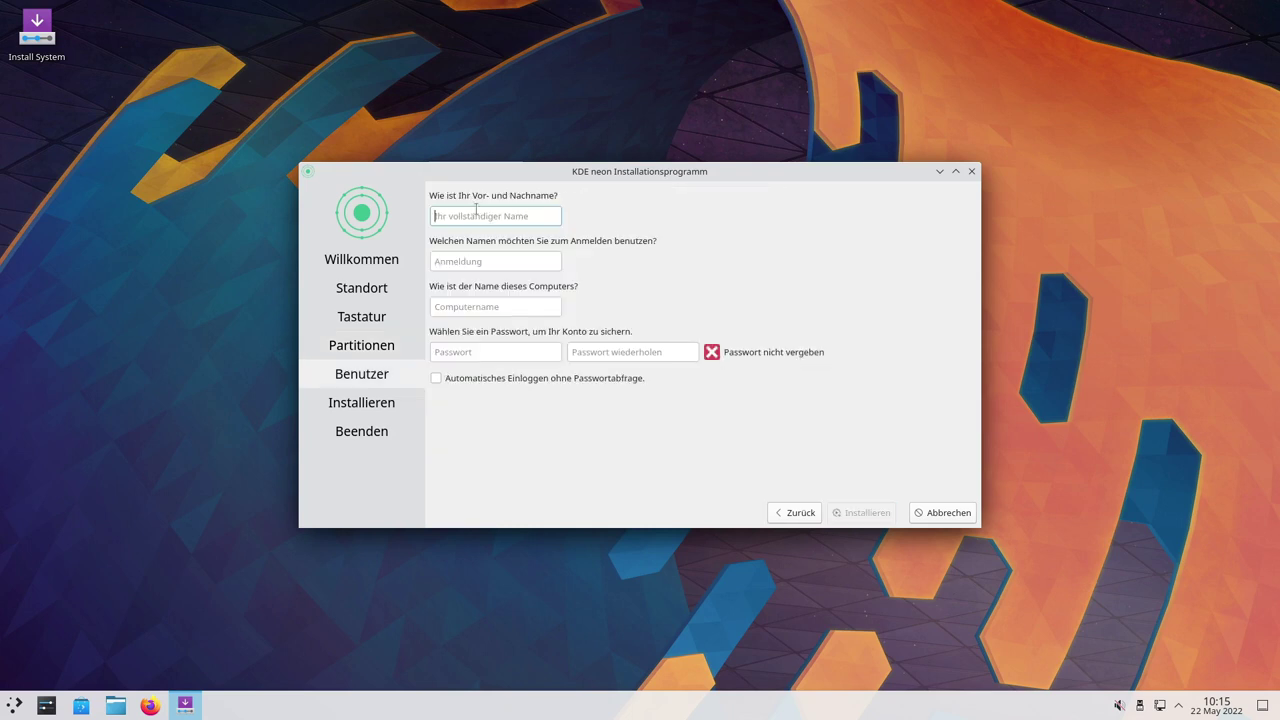
Fill in the user's full name and set the computer name to kdeneon
text(Typ)
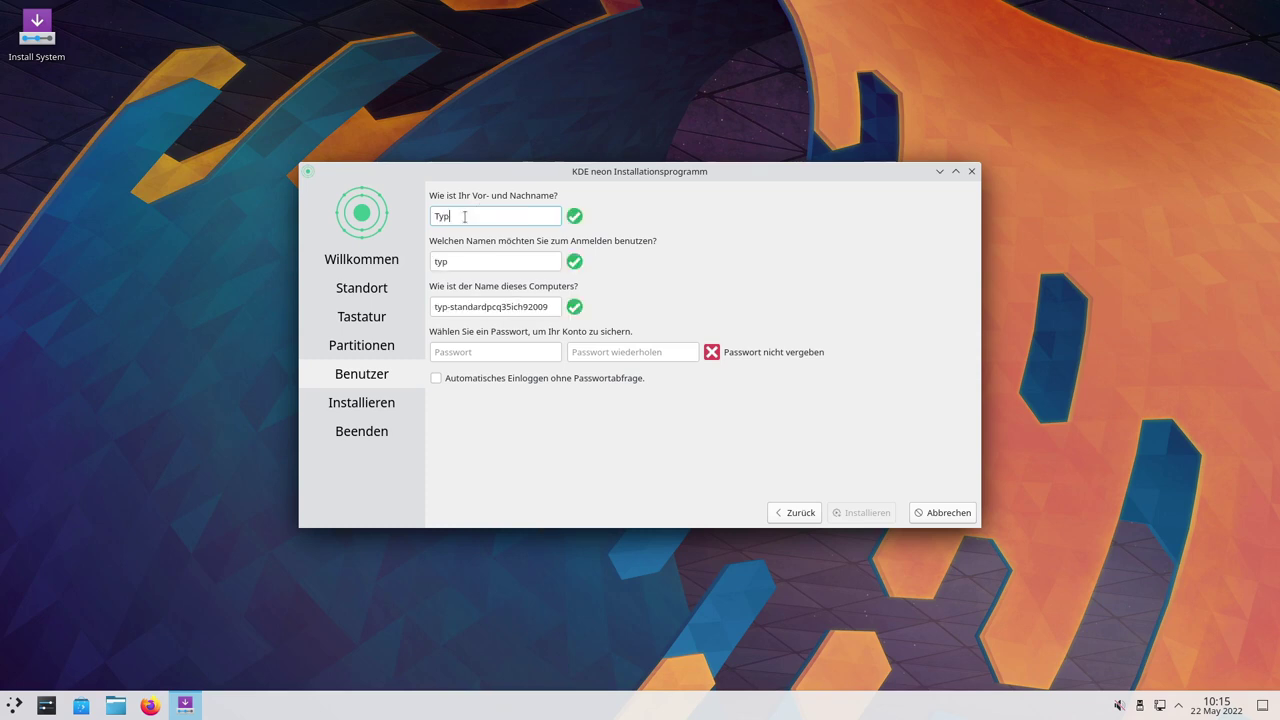
key(Tab)
key(Tab)
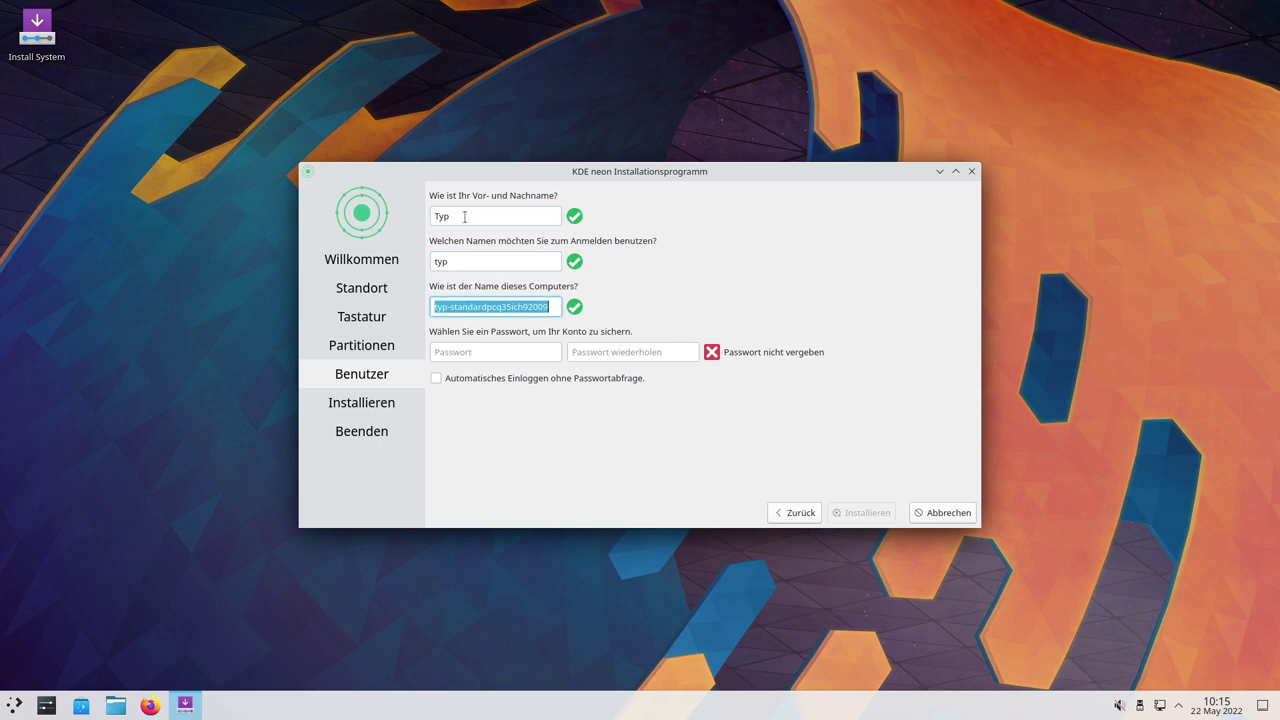
text(k)
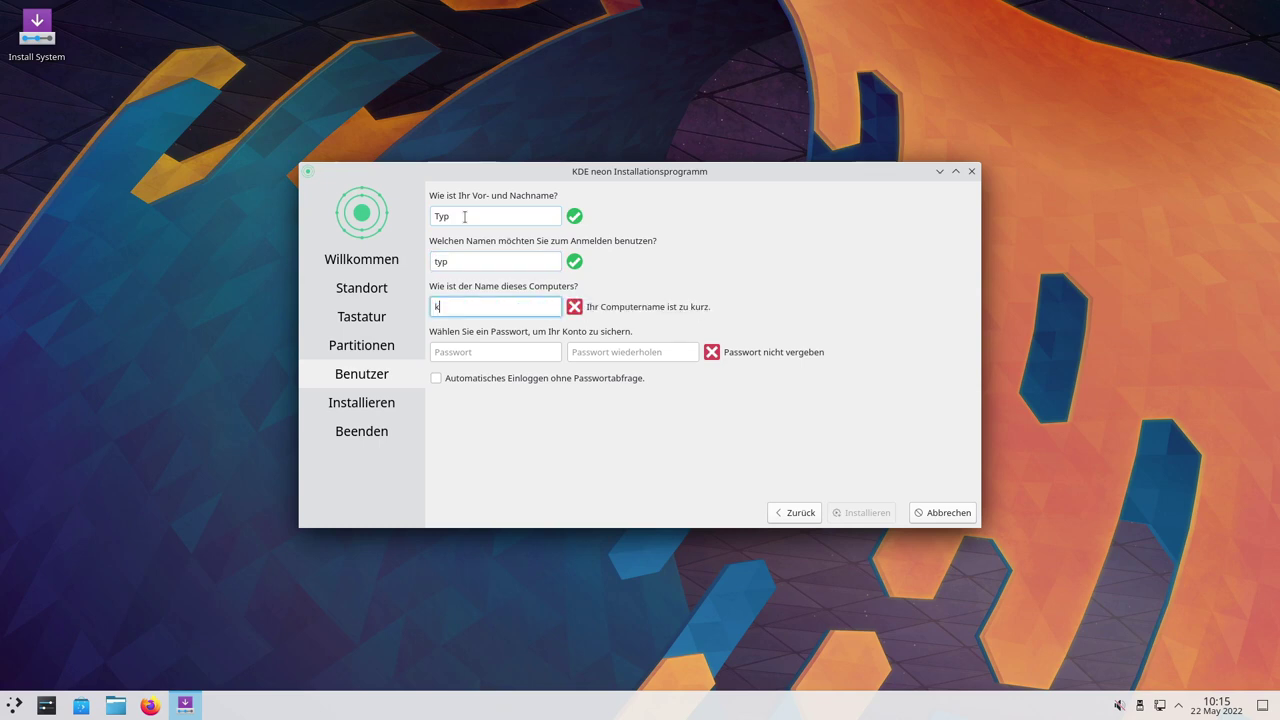
text(deneon)
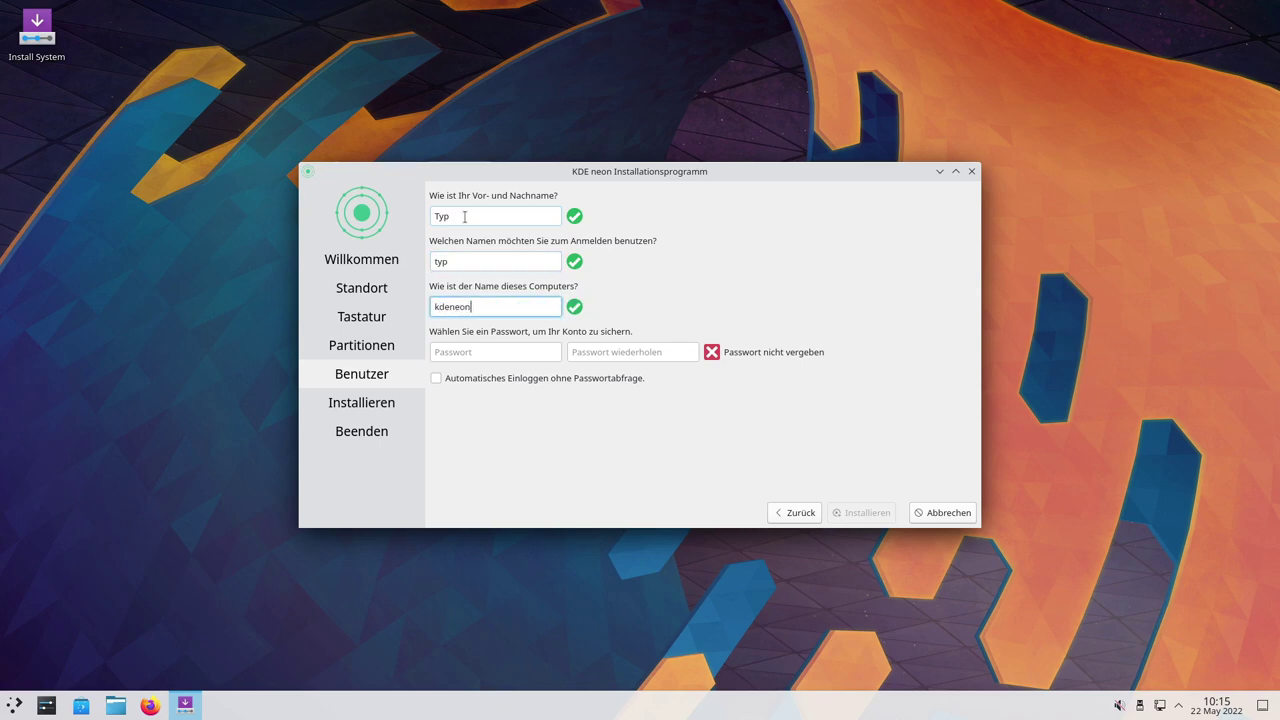
Enter and repeat the account password, and start the installation
key(Tab)
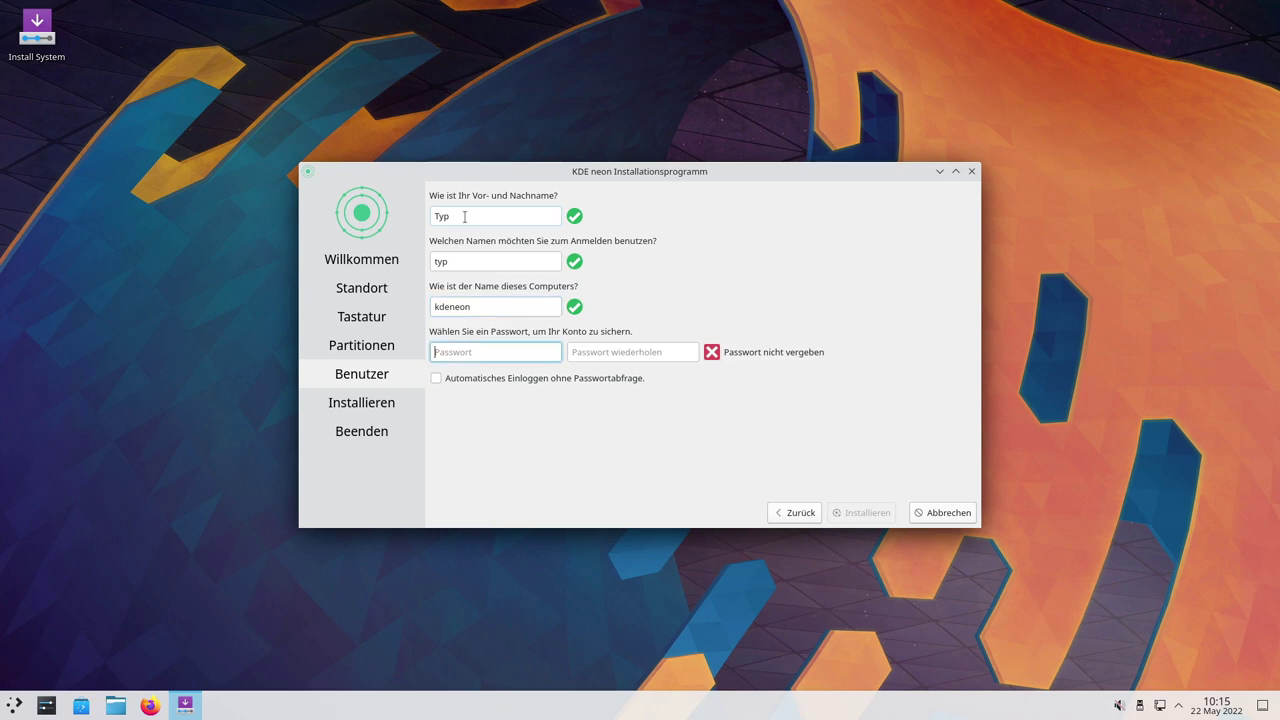
text(•••)
key(Tab)
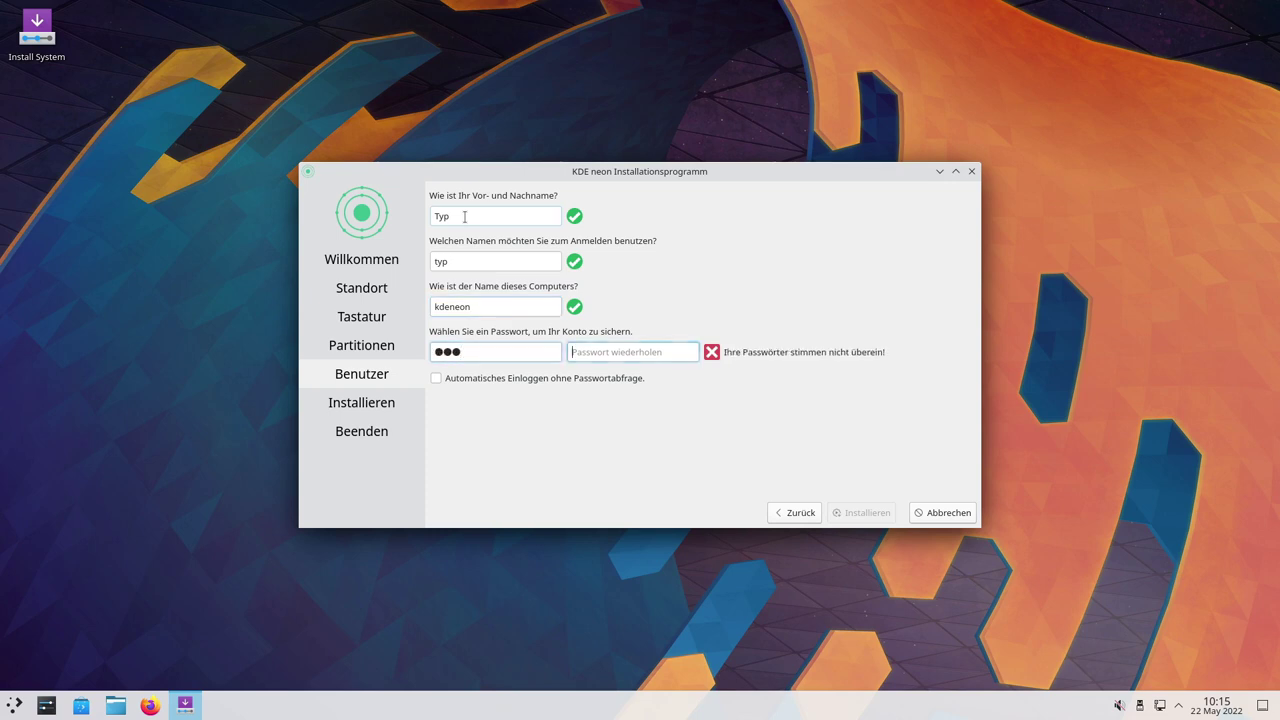
text(•••)
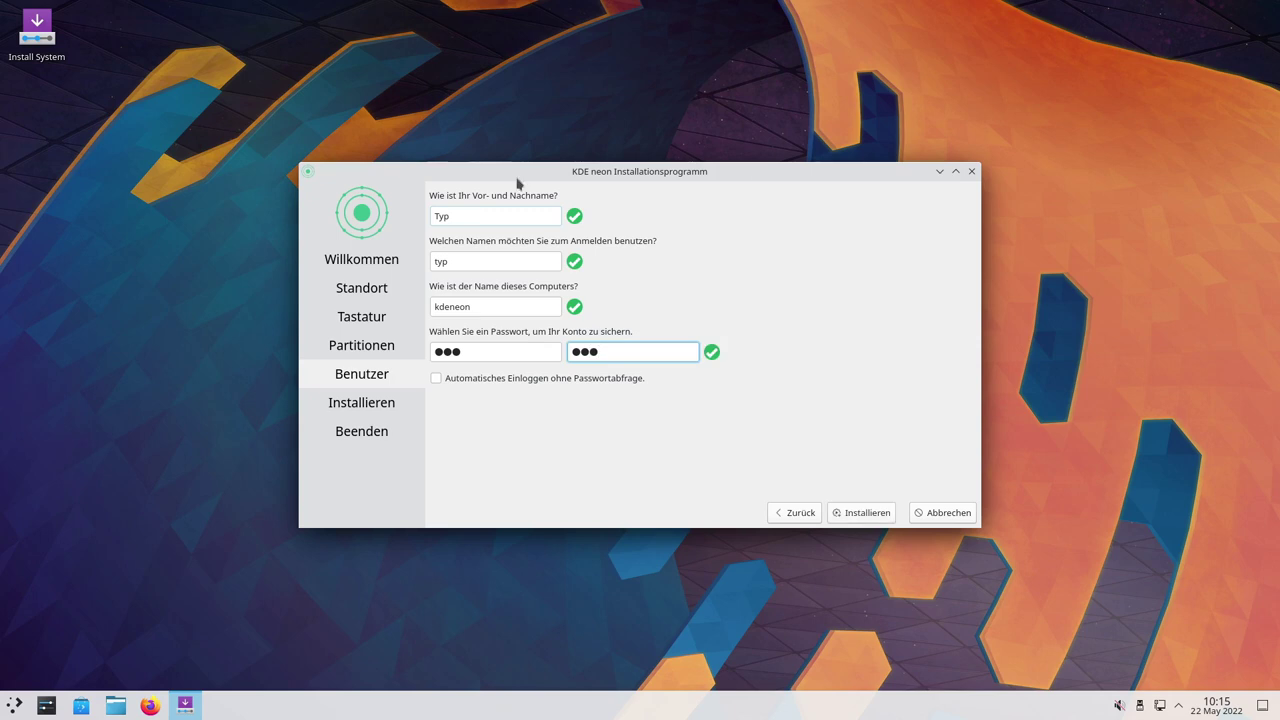
click(867, 513)
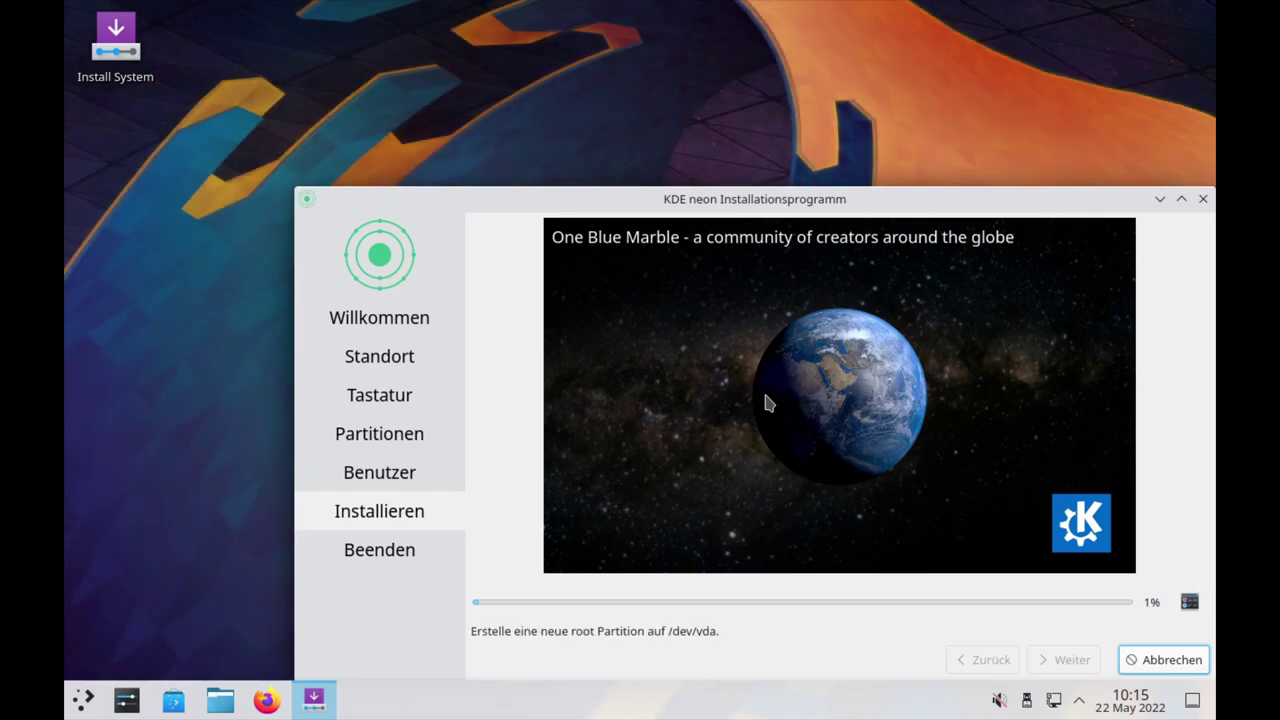
Move the installer window fully into view, finish the installer with Jetzt Neustarten enabled and restart into the installed system
drag(737, 206, 599, 107)
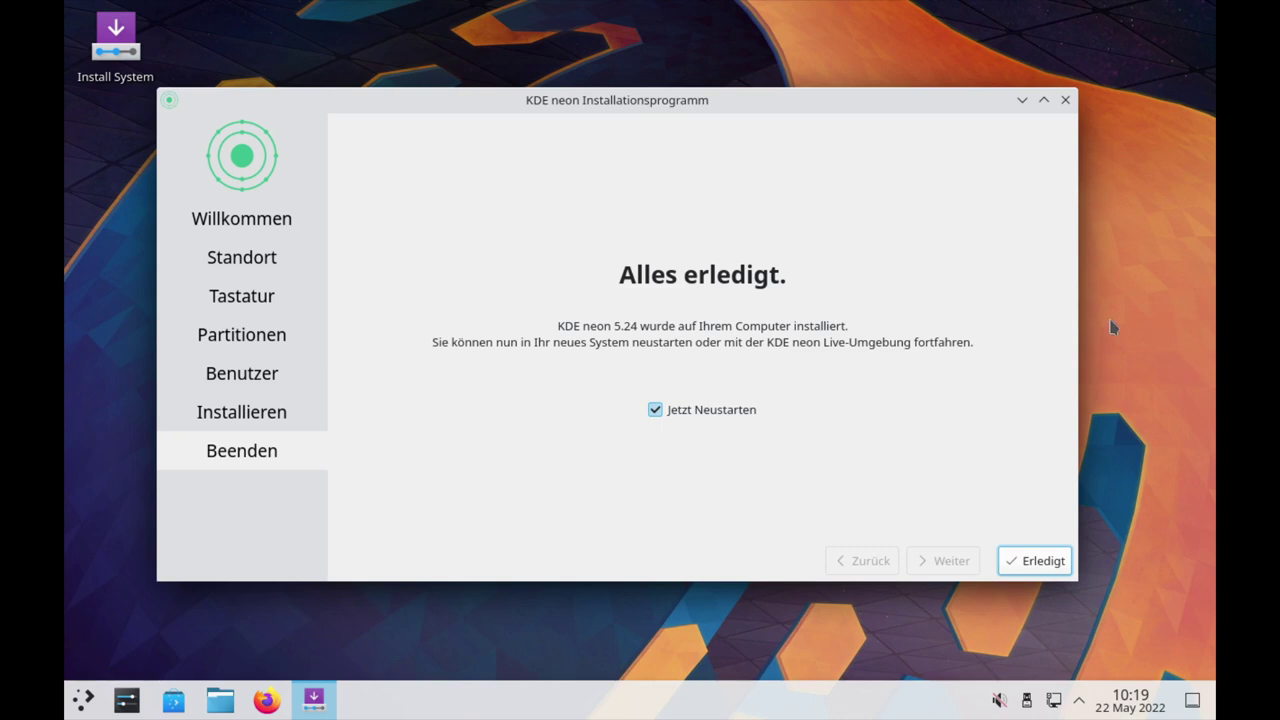
click(1040, 565)
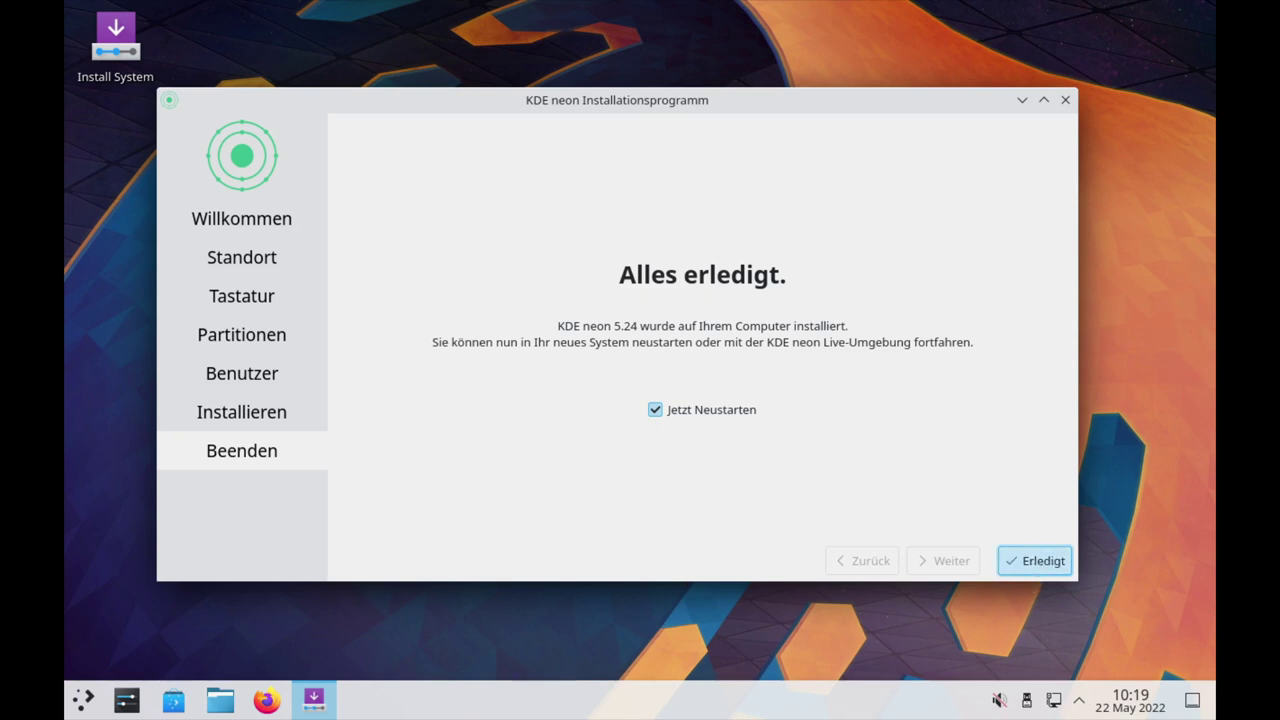
key(Return)
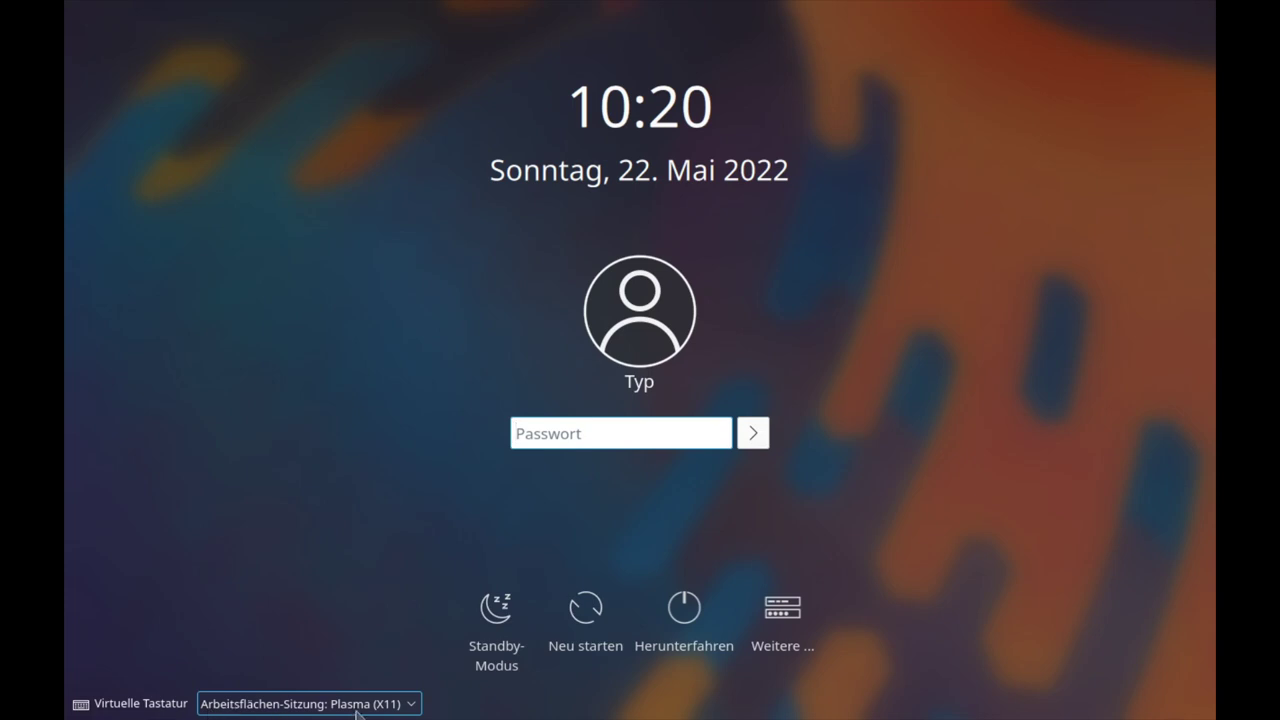
Choose the Plasma (X11) session on the login screen and log in with the account password
click(398, 708)
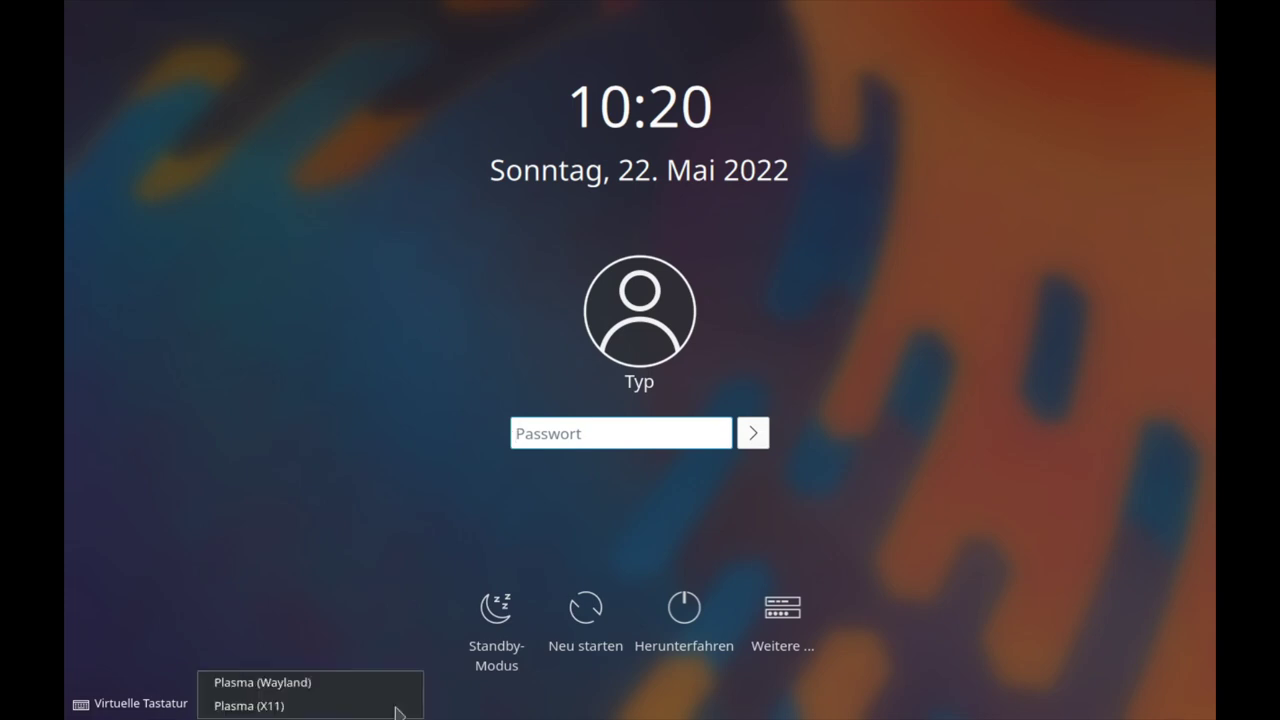
click(316, 706)
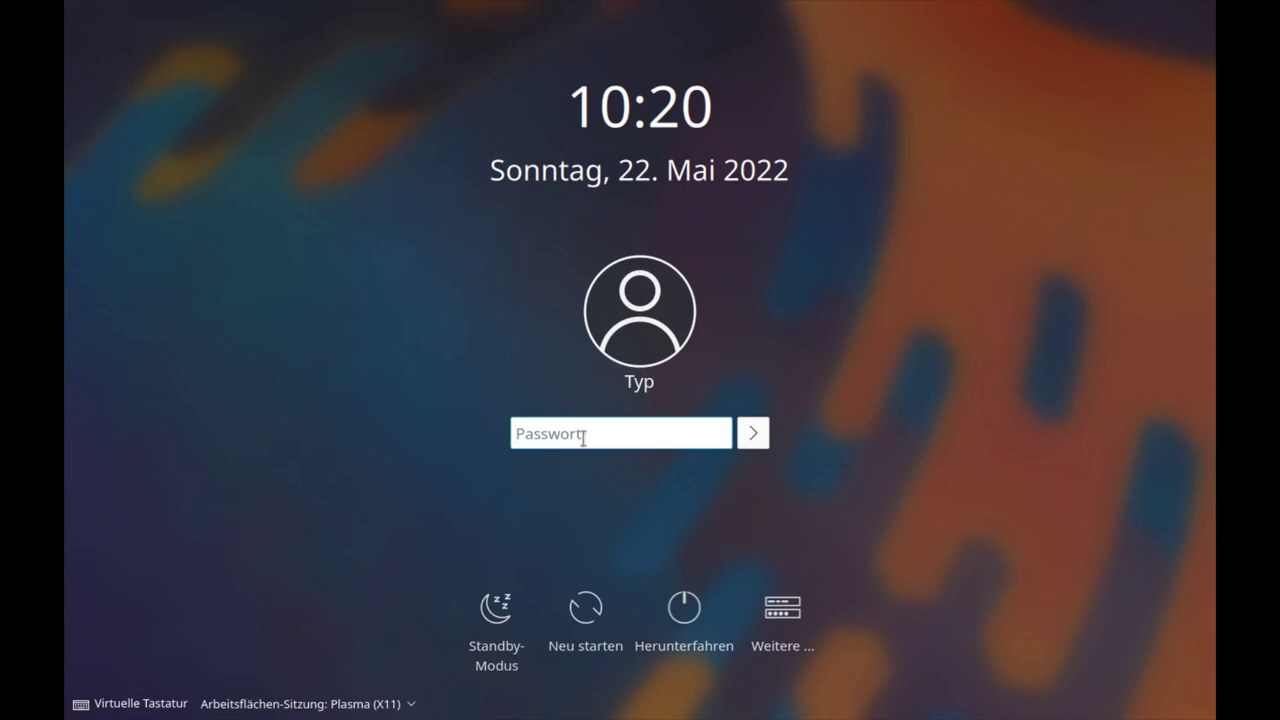
text(•••)
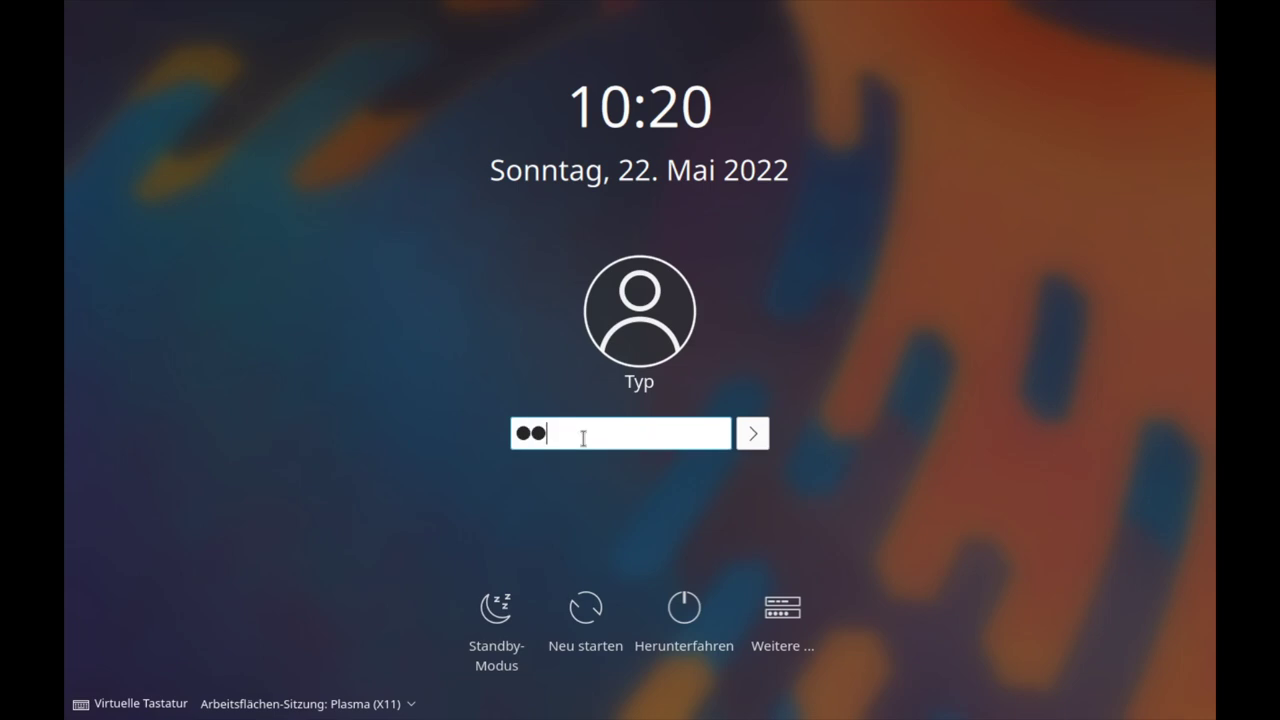
key(Return)
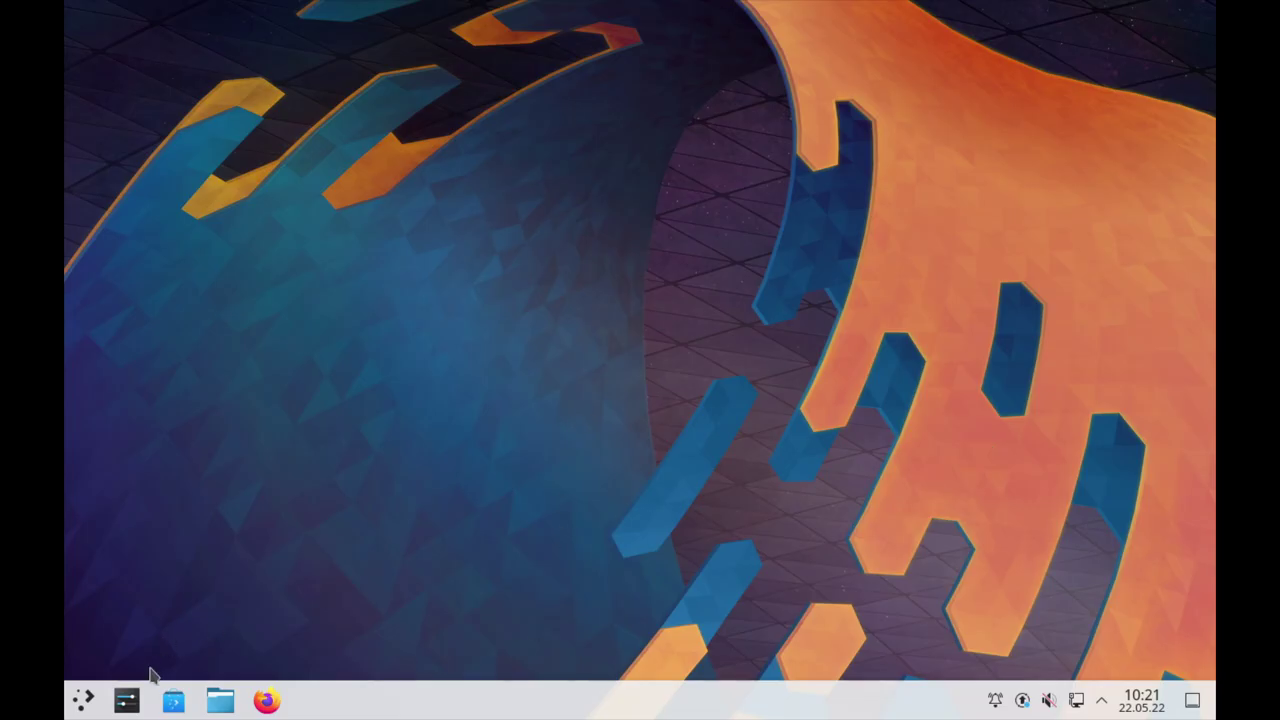
Open the Anzeige-Einrichtung page under Anzeige und Monitor in the installed system's settings
click(126, 700)
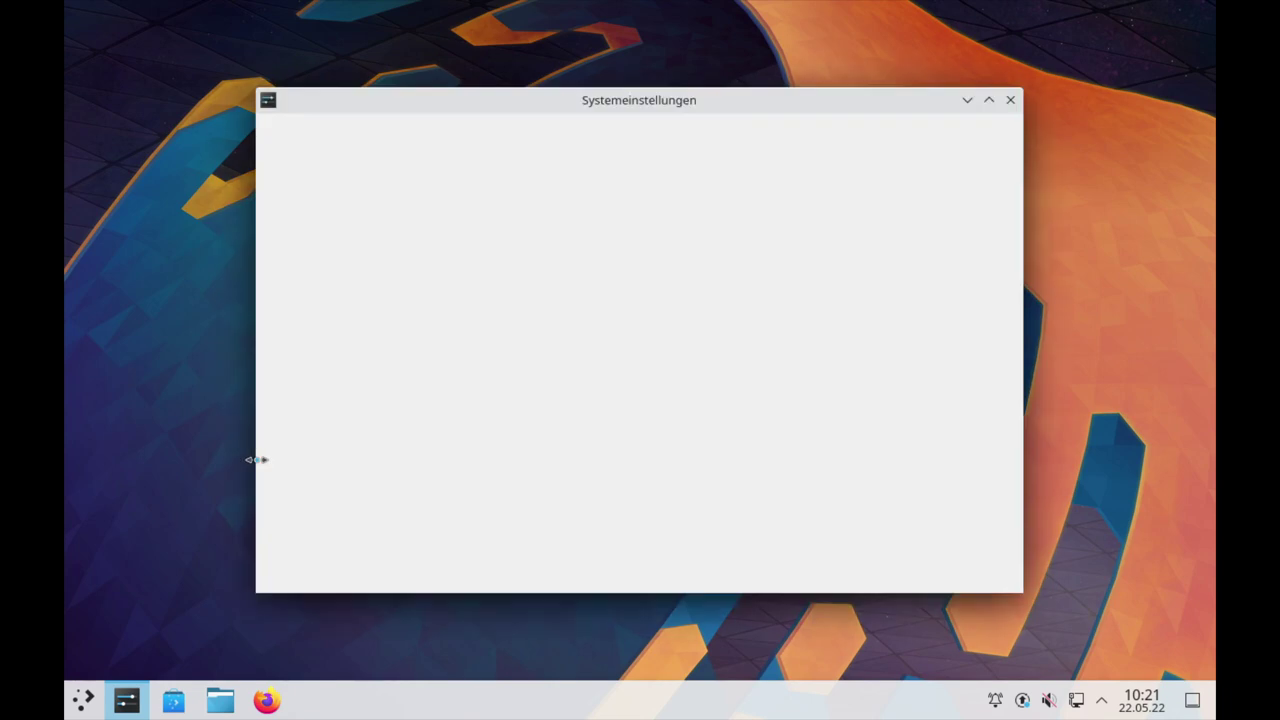
scroll(435, 345, down, 5)
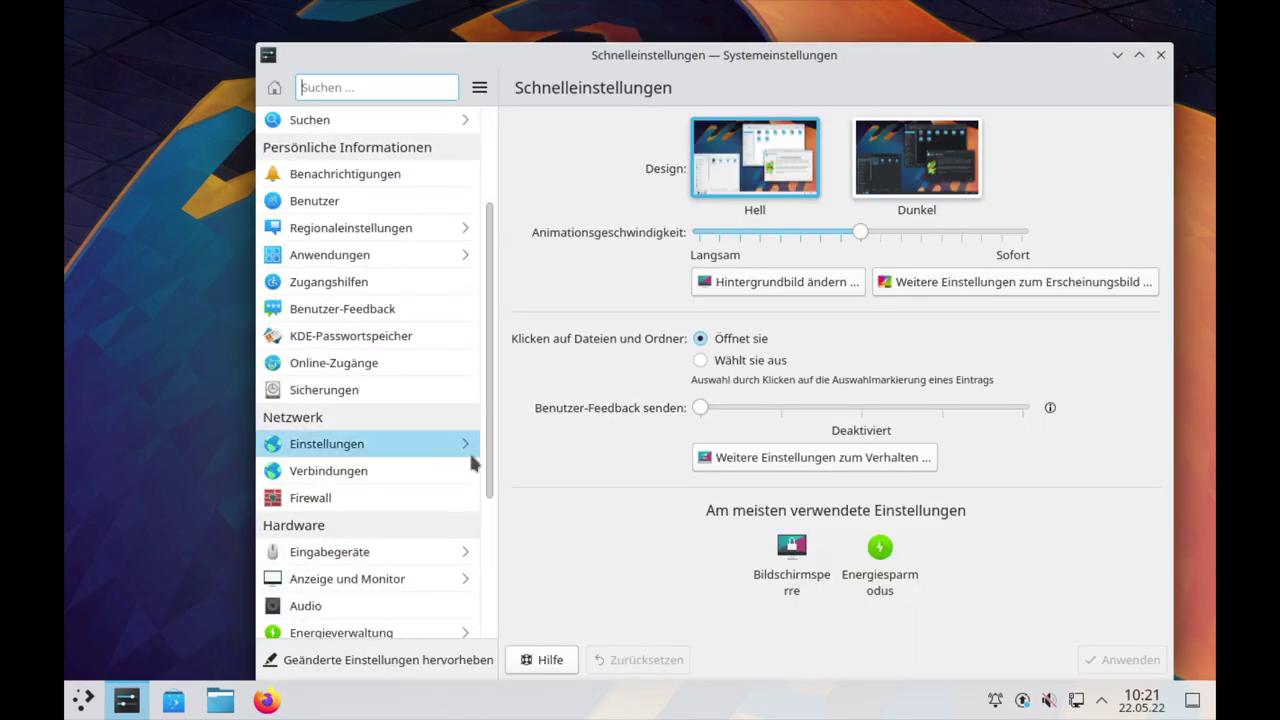
scroll(400, 360, down, 1)
click(343, 417)
Set the QEMU monitor's resolution to 1920x1080 (16:9), keep the new configuration and close the system settings
click(868, 378)
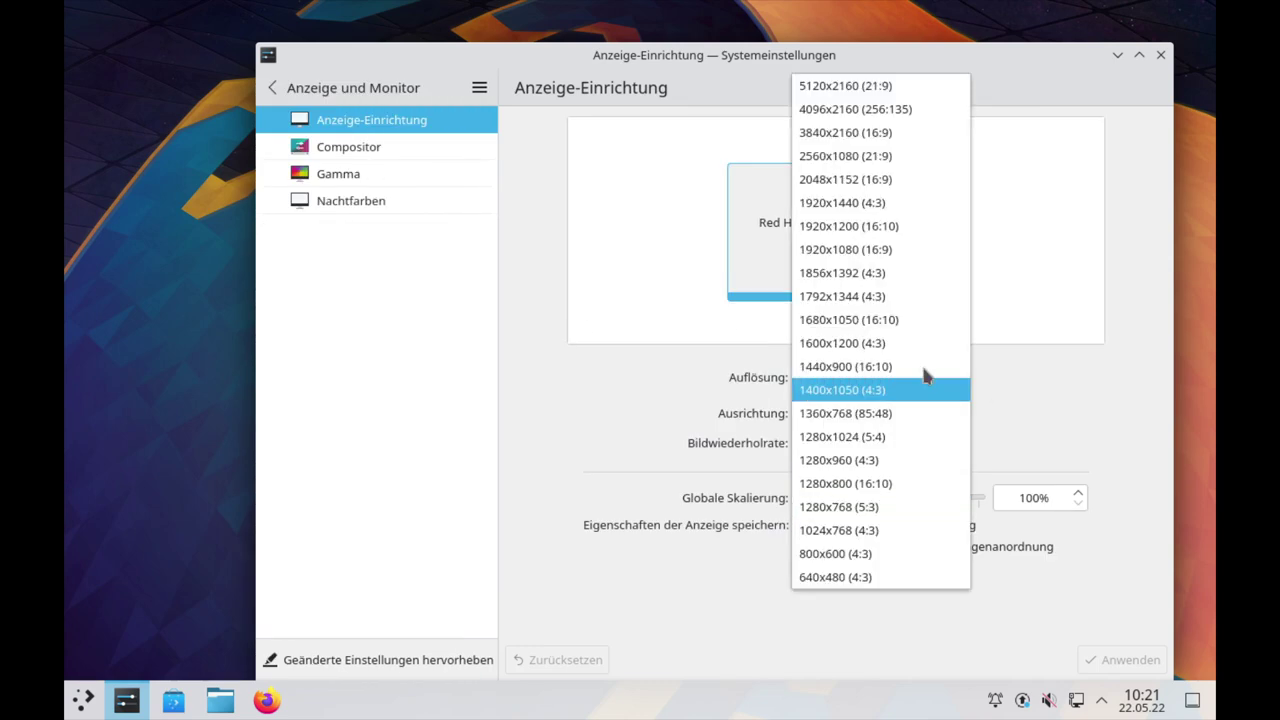
click(862, 262)
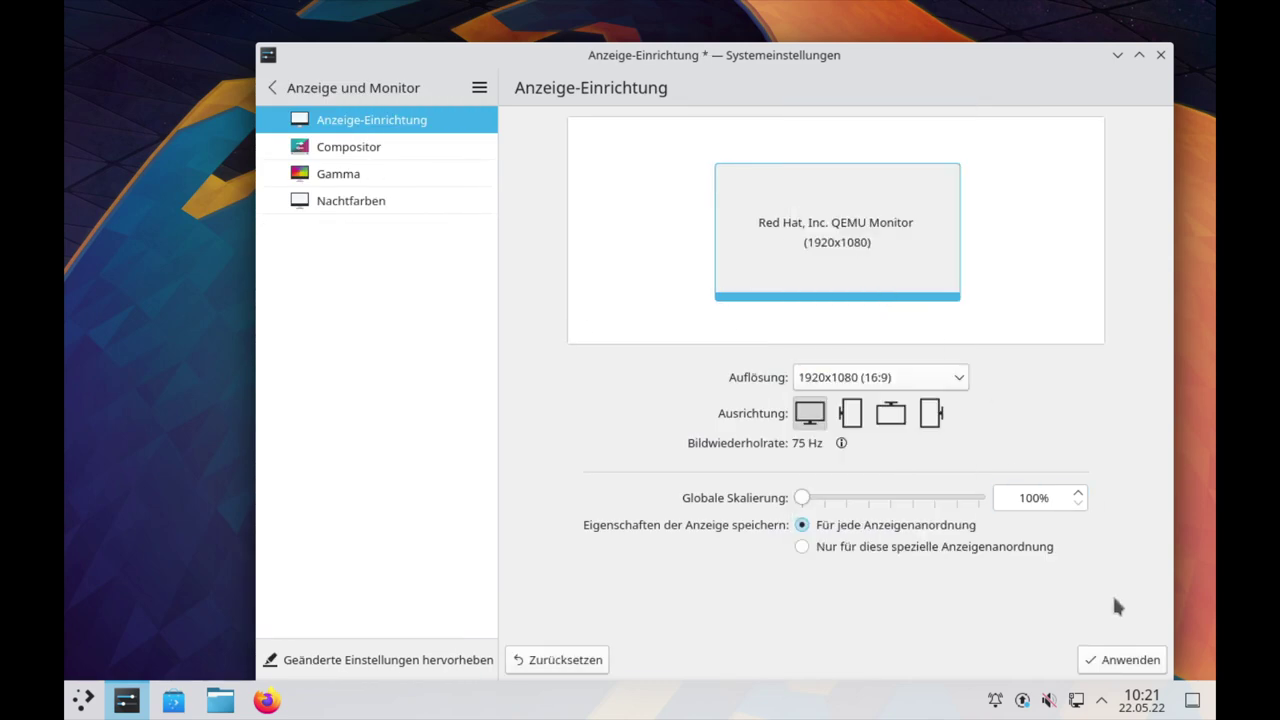
click(1120, 660)
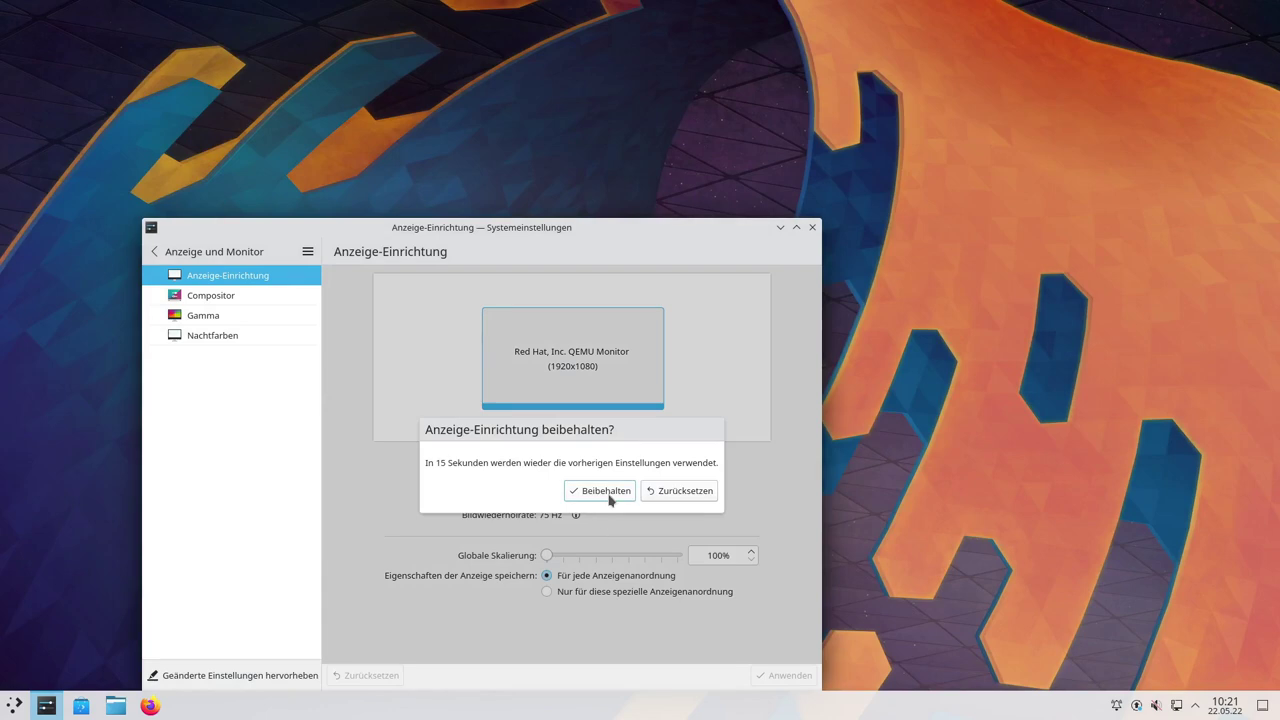
click(609, 497)
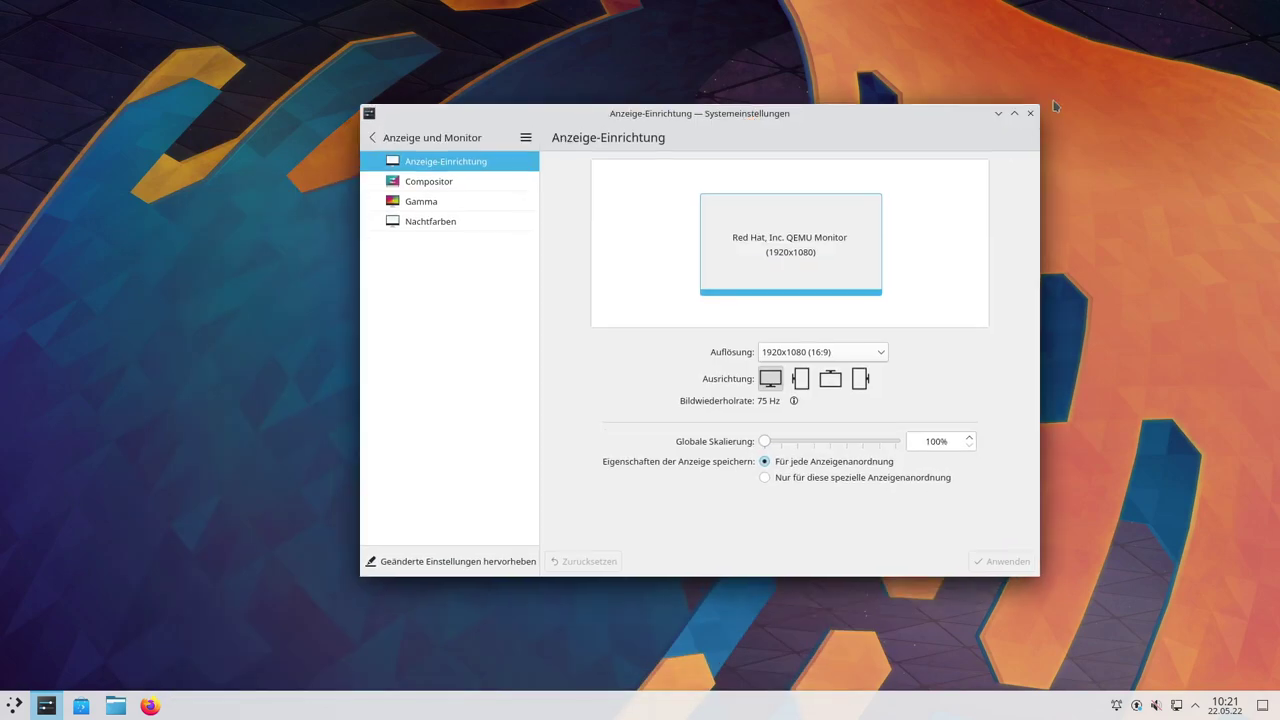
click(1050, 116)
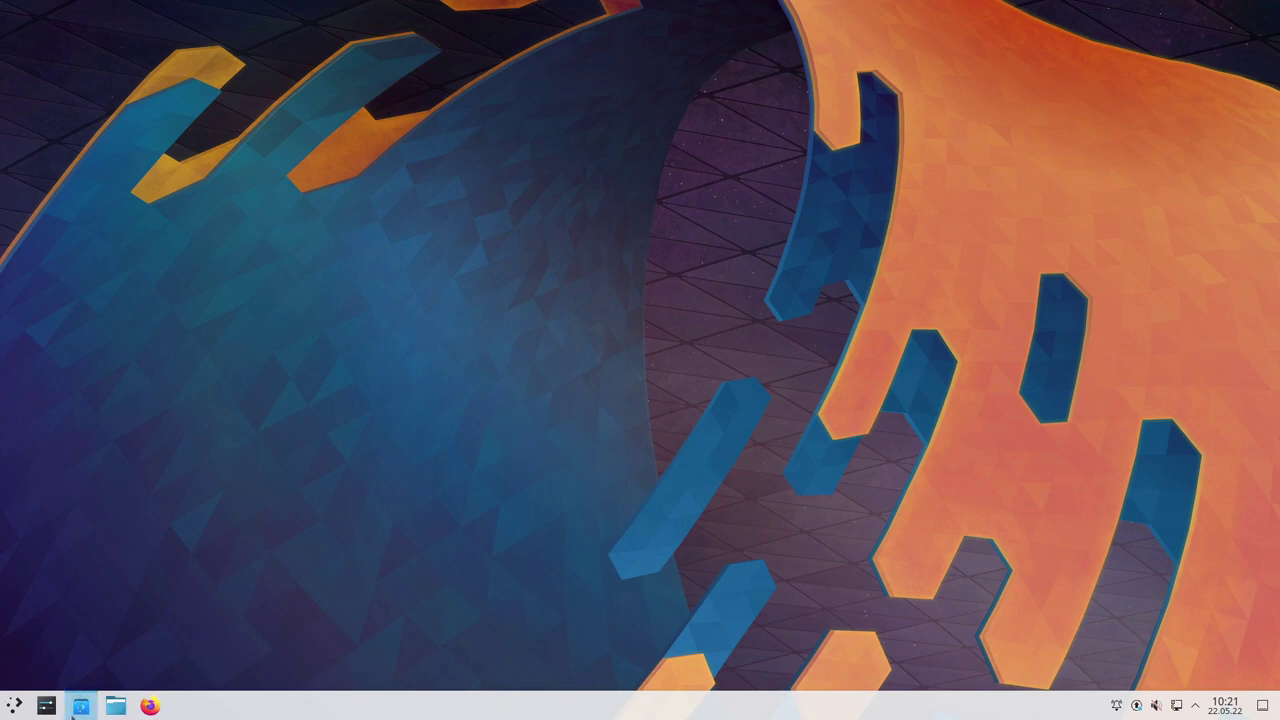
Open Discover with its window maximised and bring up the Aktualisierungen page
click(73, 707)
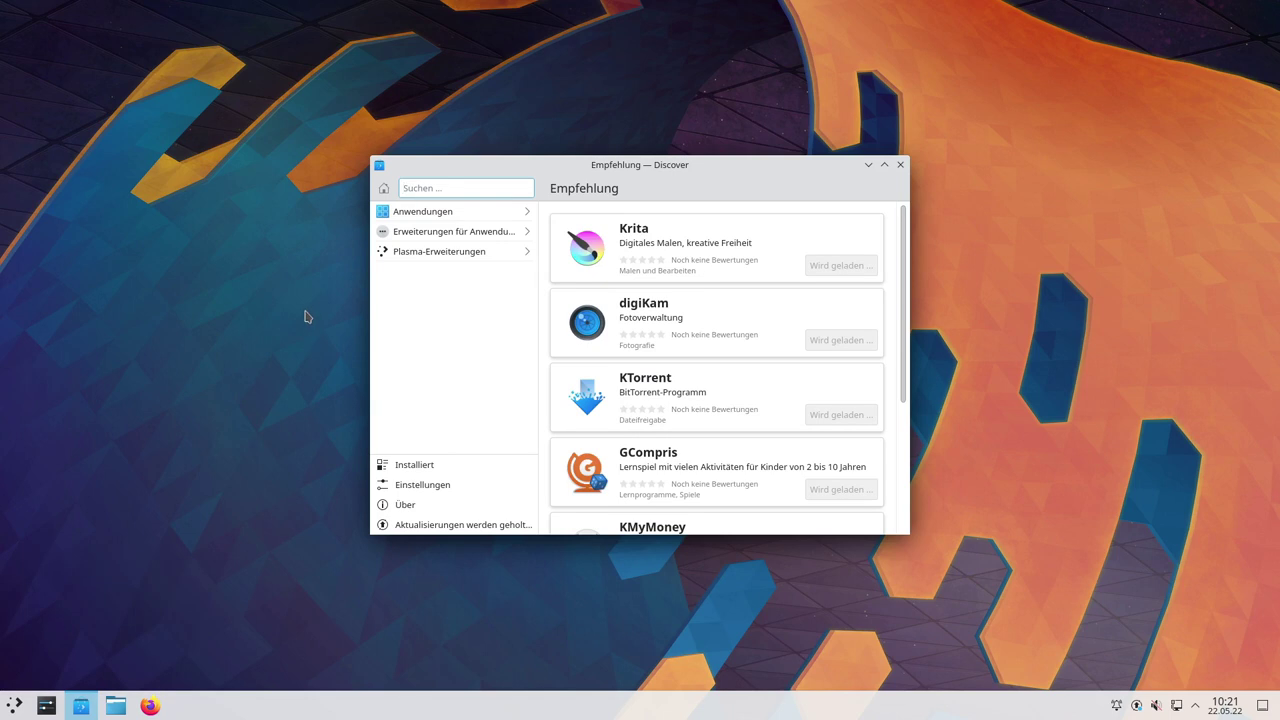
click(437, 216)
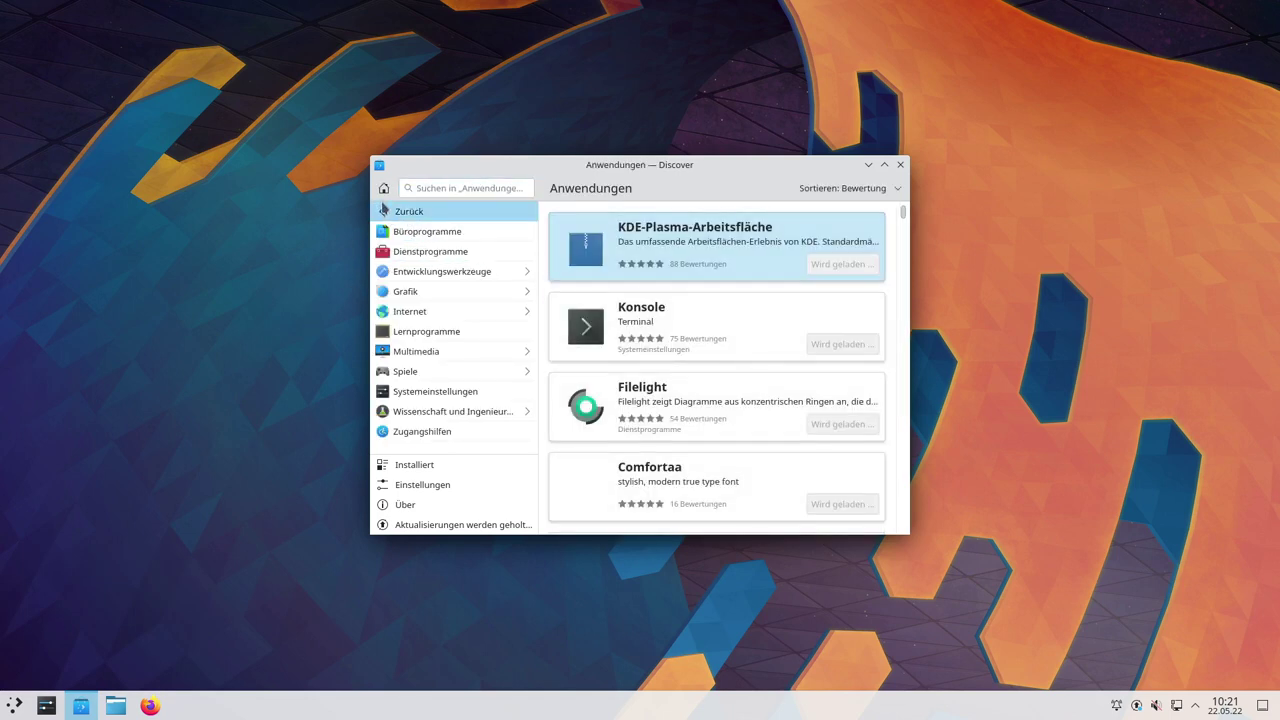
drag(610, 166, 640, 42)
click(922, 48)
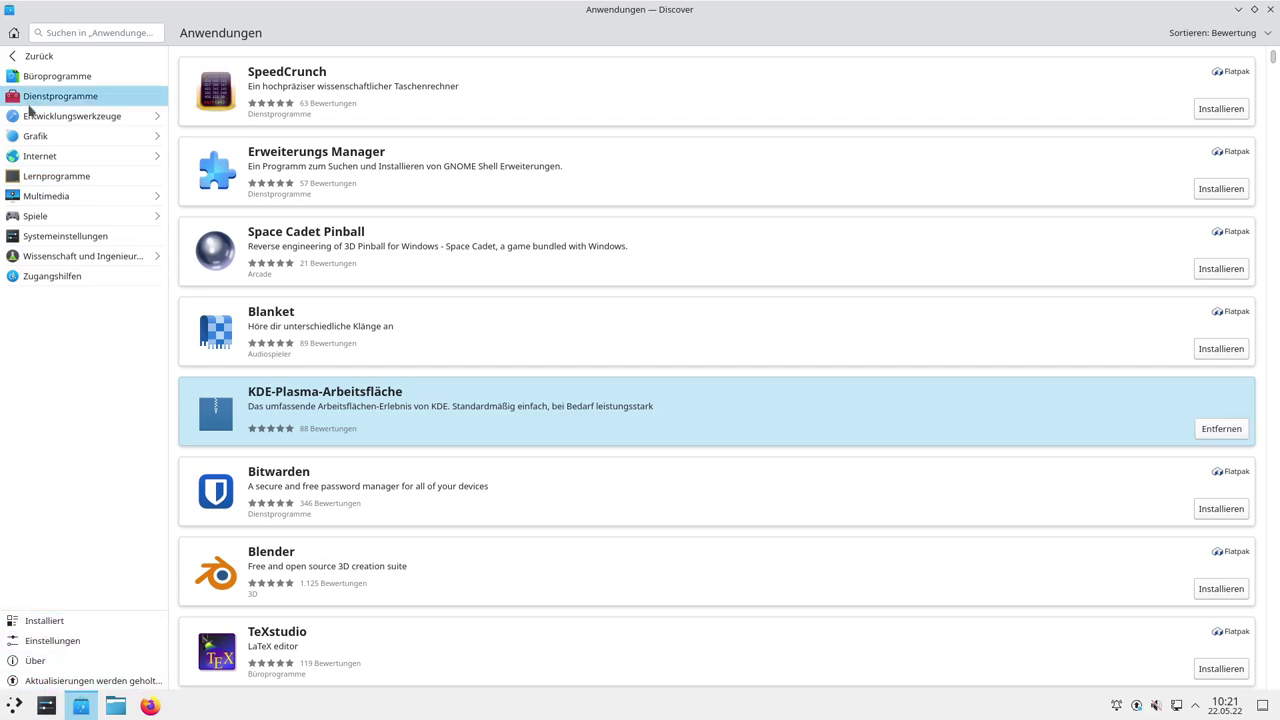
click(60, 680)
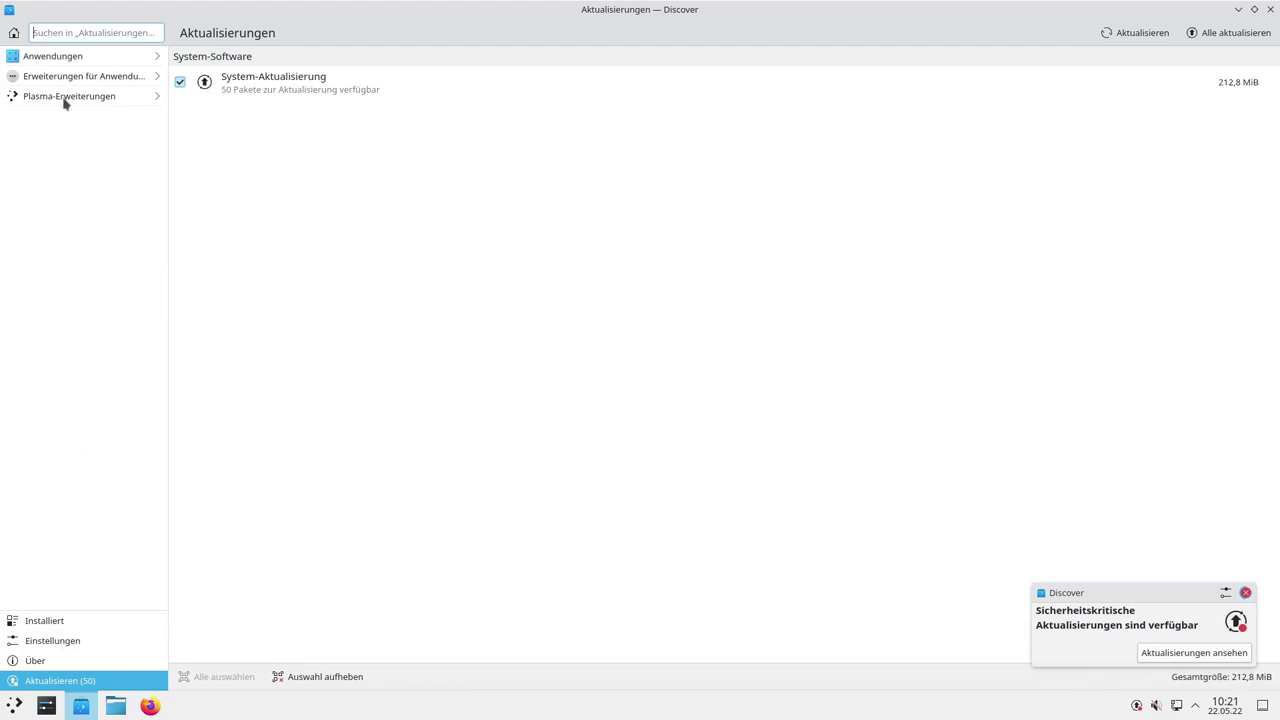
Browse the Plasma-Erweiterungen, Aktualisierungen and Anwendungen pages in Discover, then minimise its window
click(117, 97)
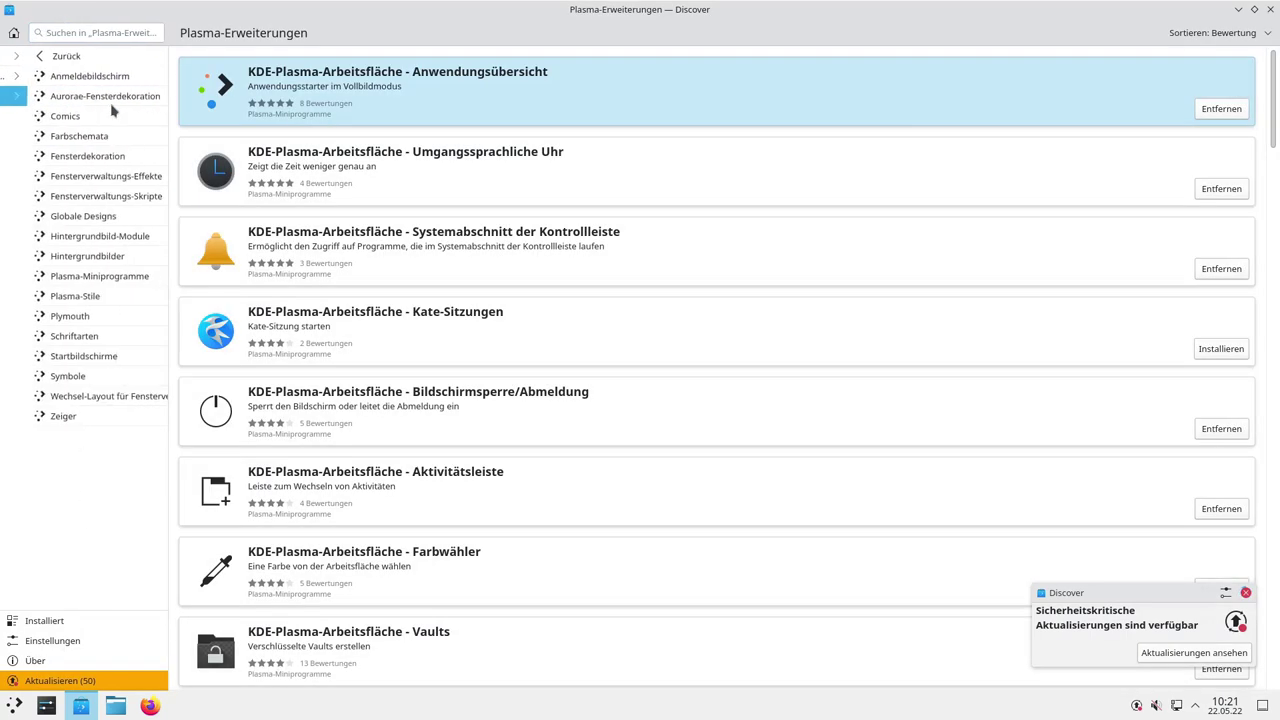
click(55, 682)
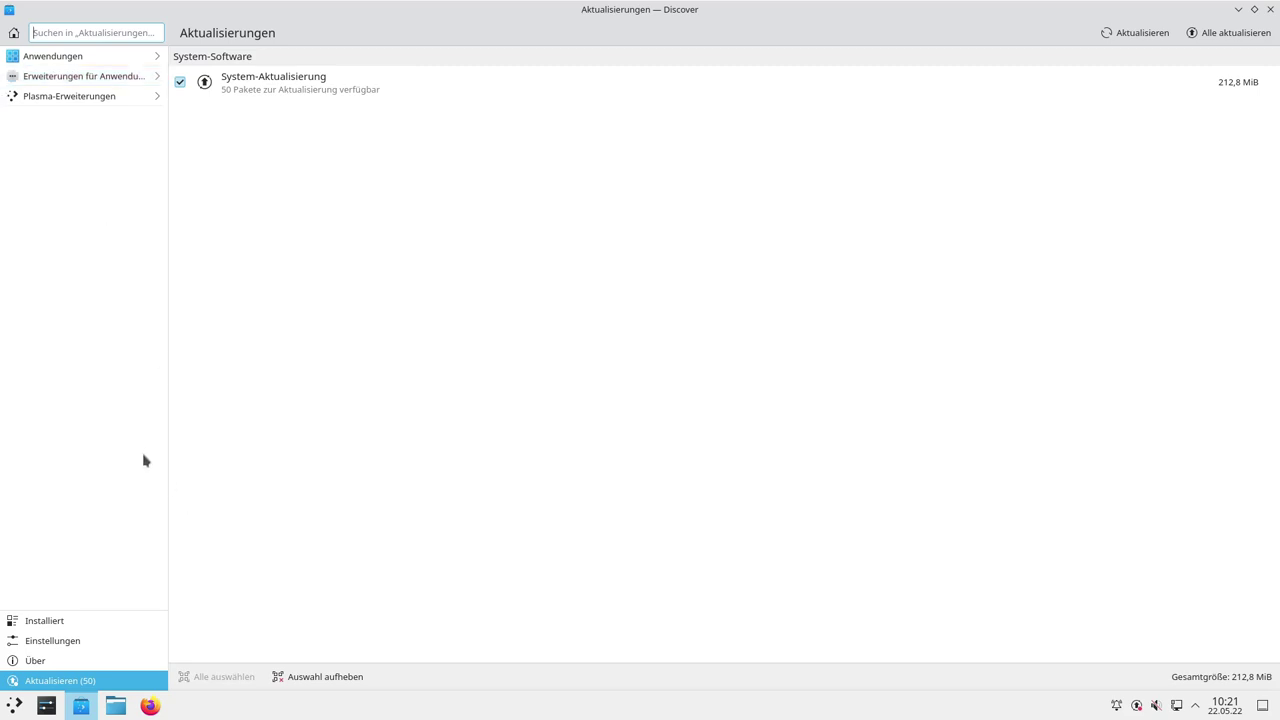
click(75, 56)
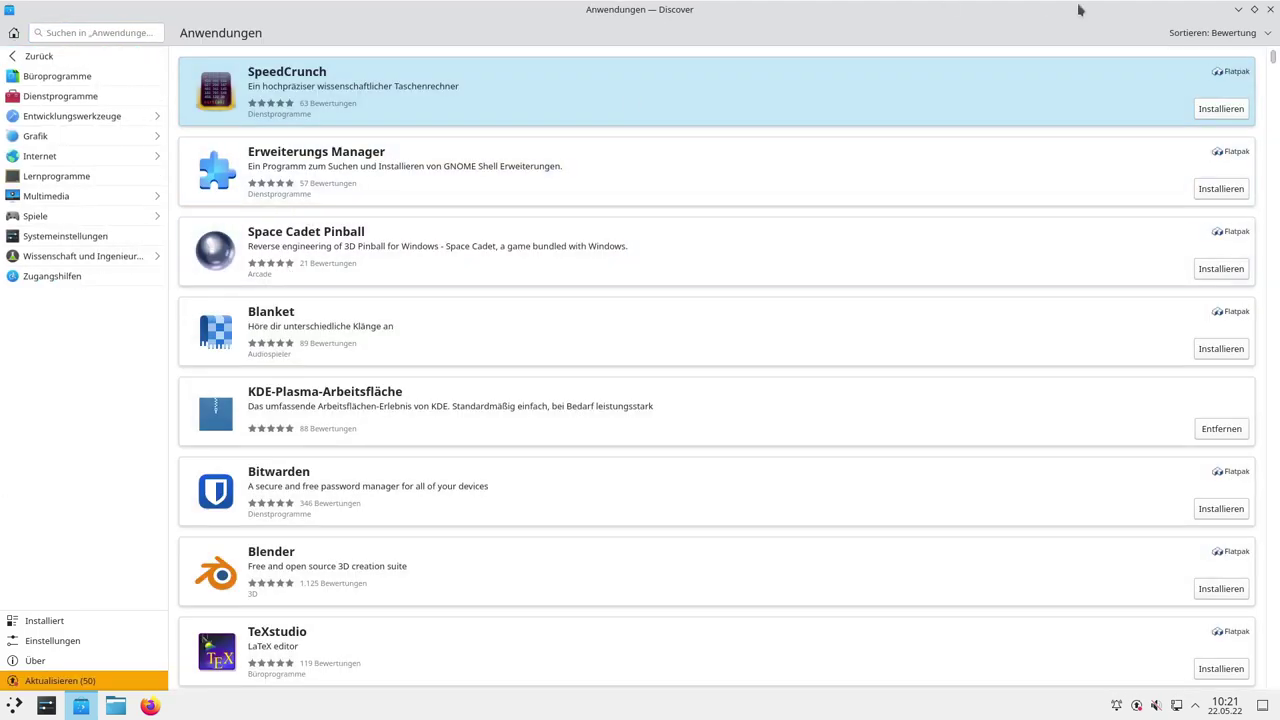
click(1238, 9)
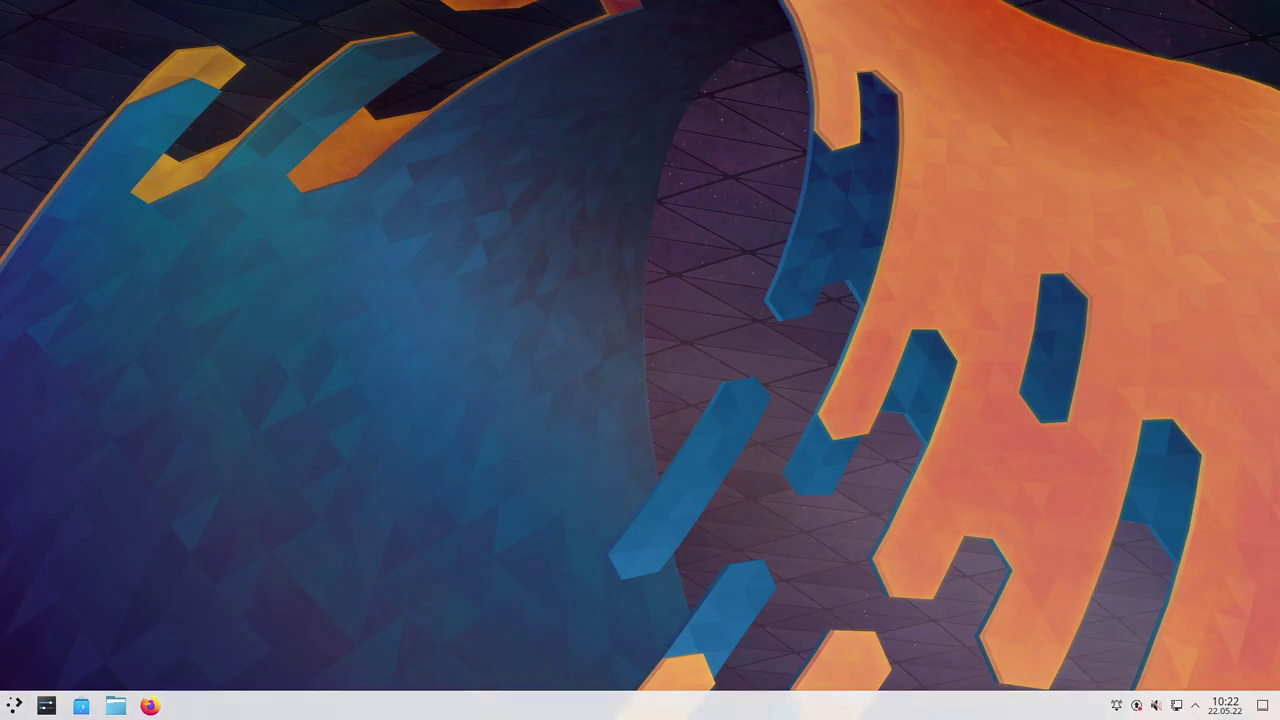
Open the Dolphin file manager, move and enlarge its window, view its application menu and close it
click(116, 706)
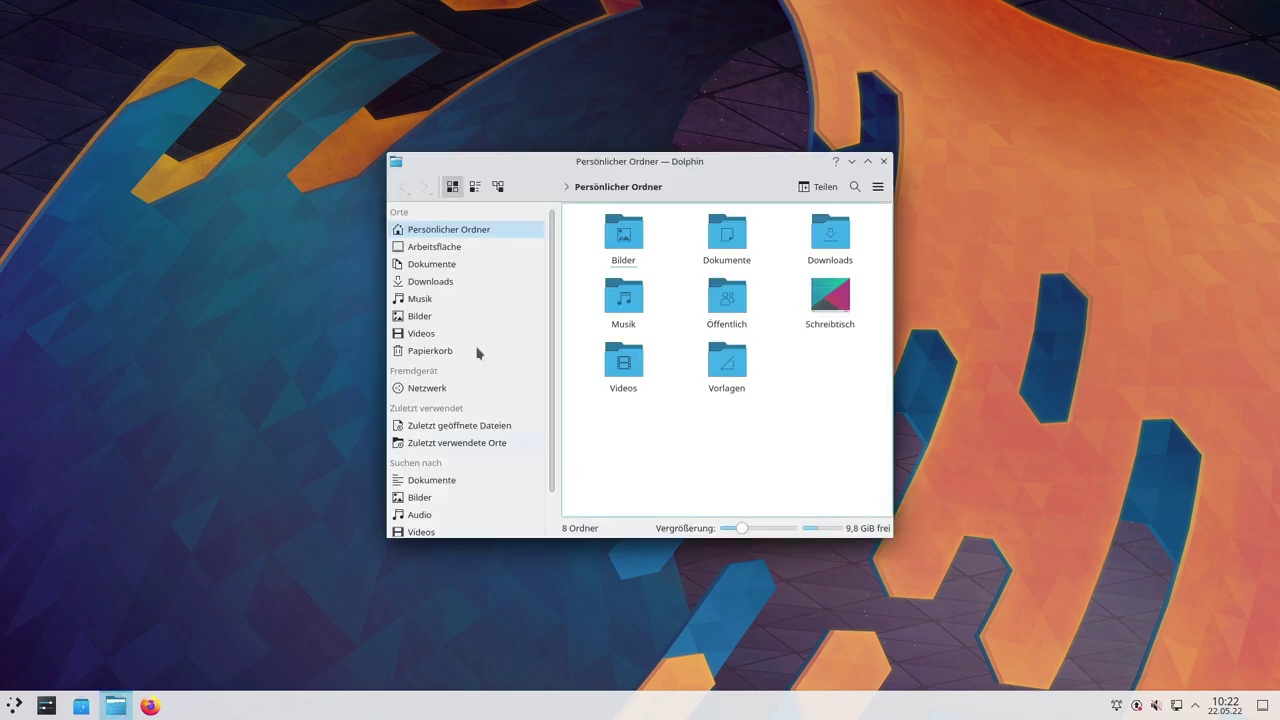
drag(600, 162, 405, 63)
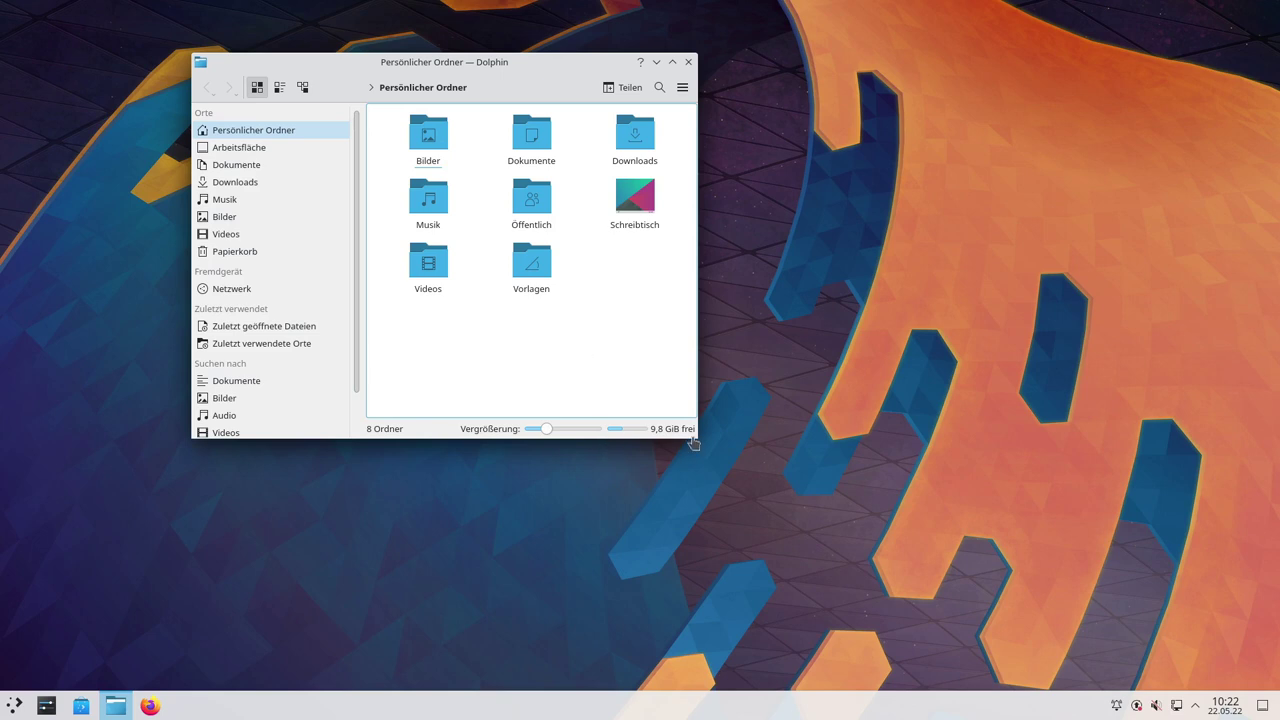
drag(693, 440, 936, 579)
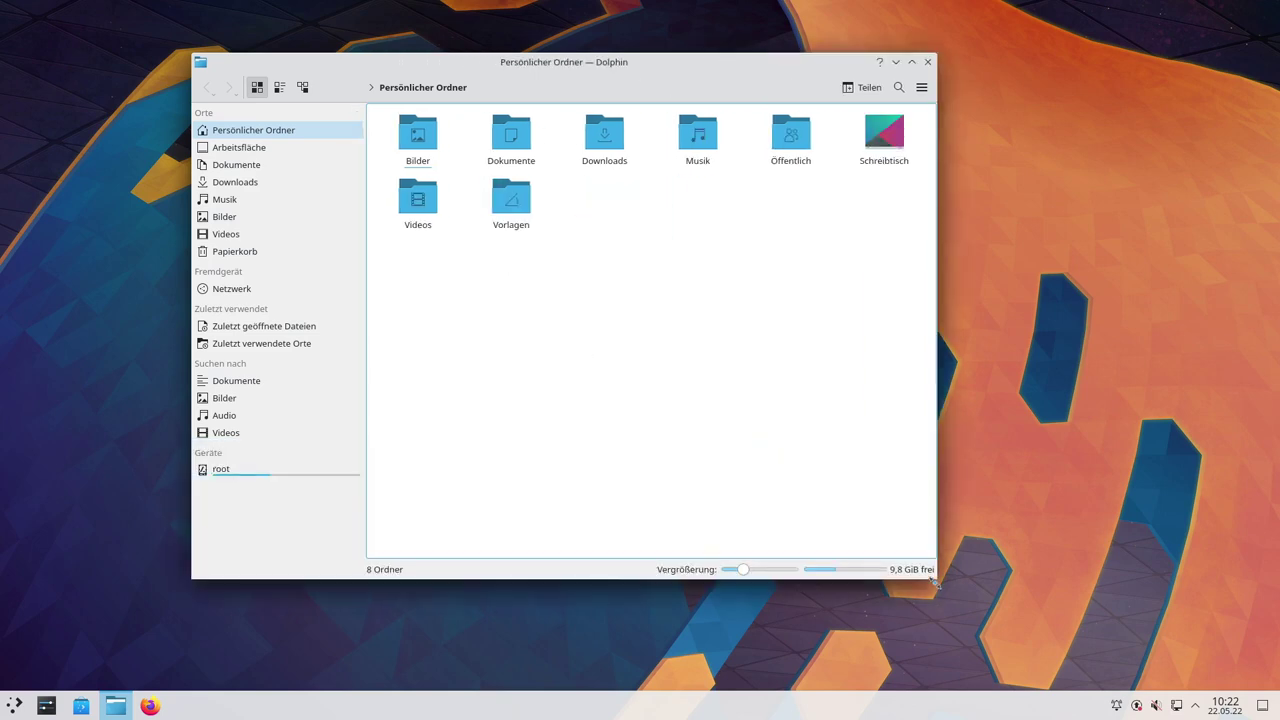
click(921, 87)
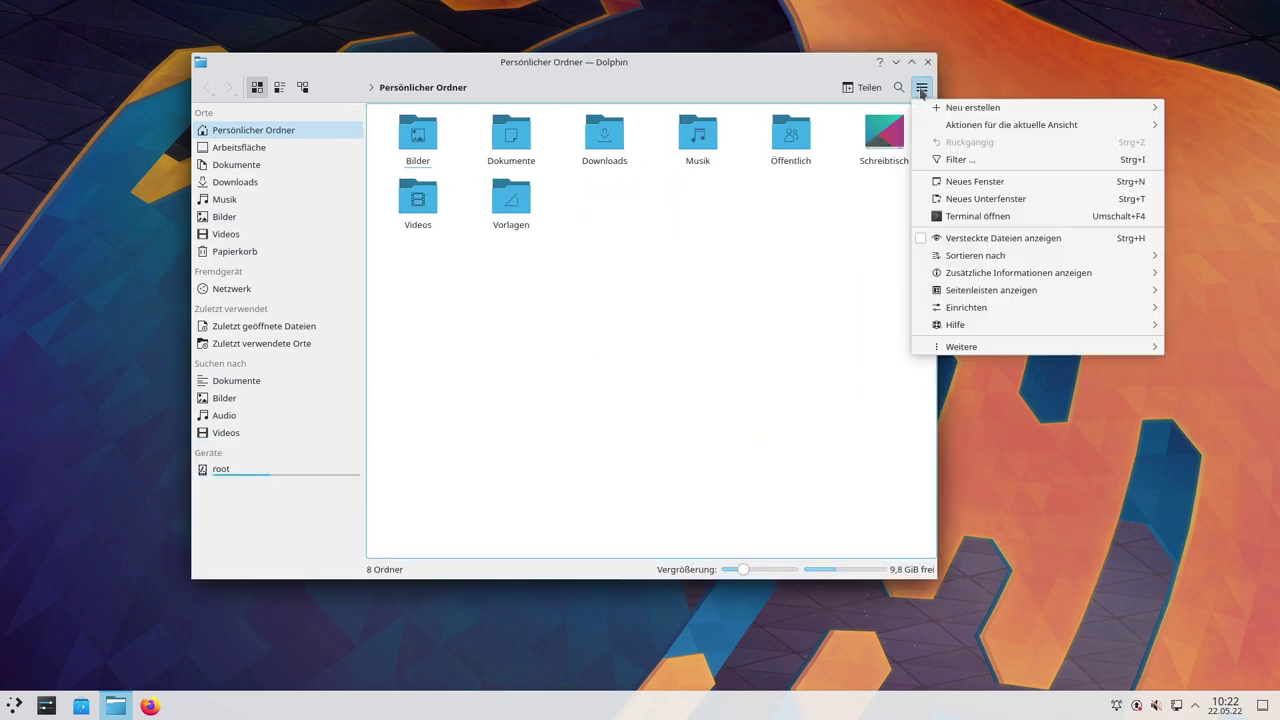
click(928, 62)
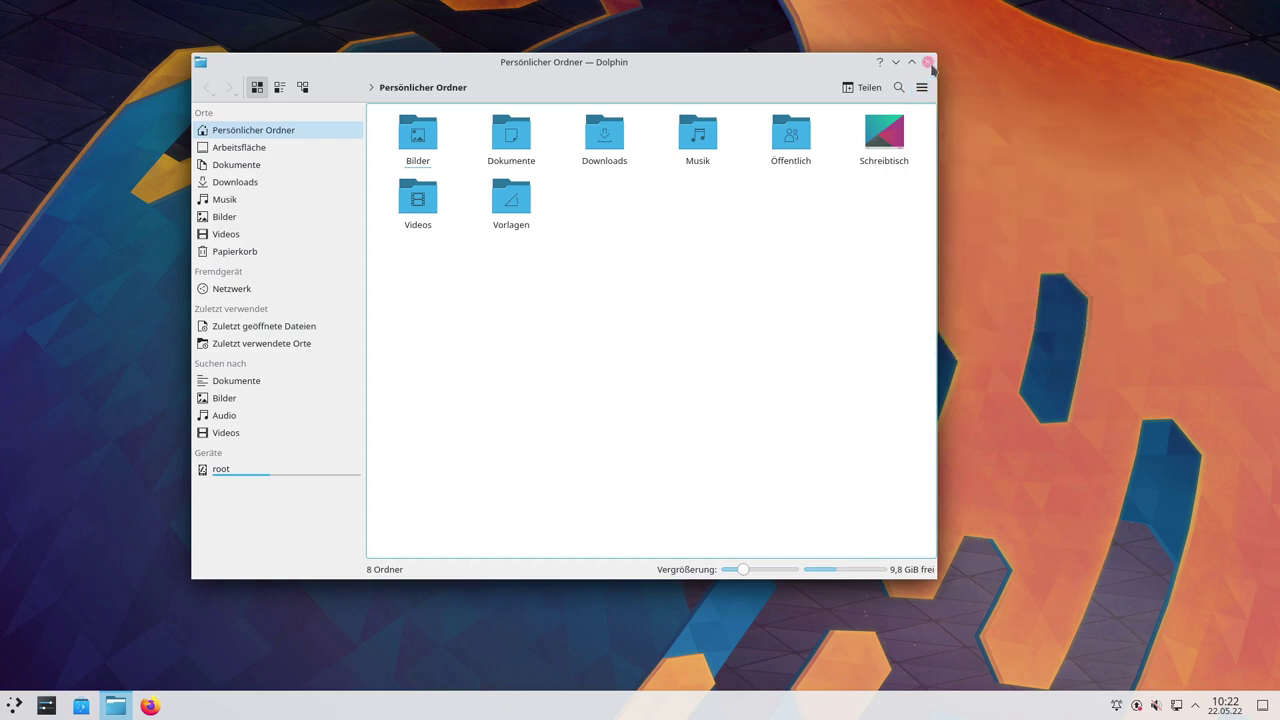
click(928, 62)
Open Firefox with its window maximised and check the version information in the Über Firefox dialog, closing the dialog again
click(150, 706)
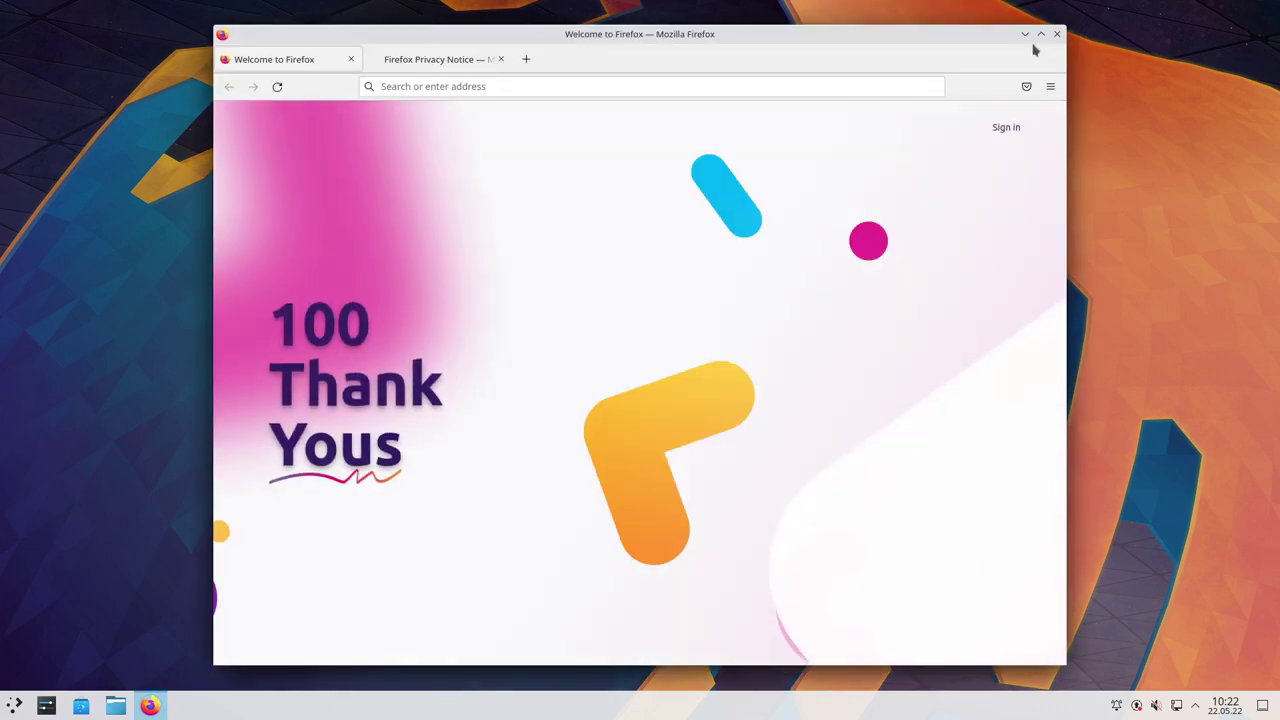
click(1041, 35)
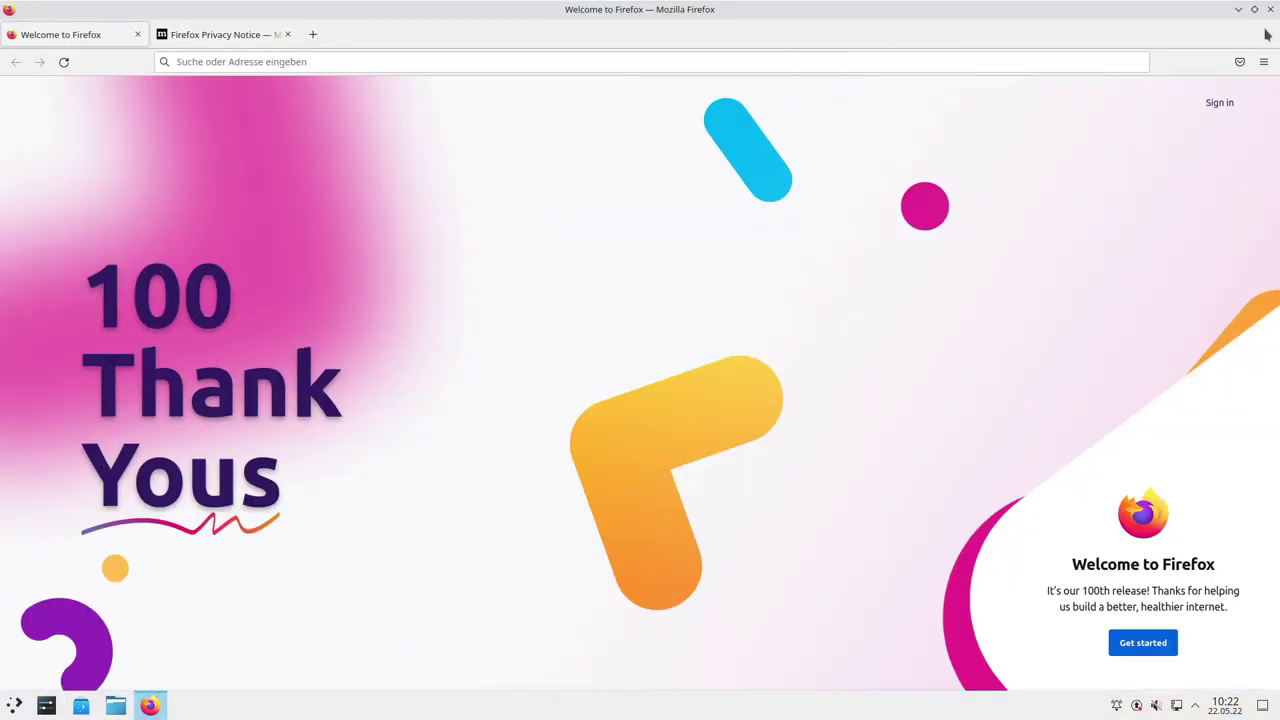
click(1263, 62)
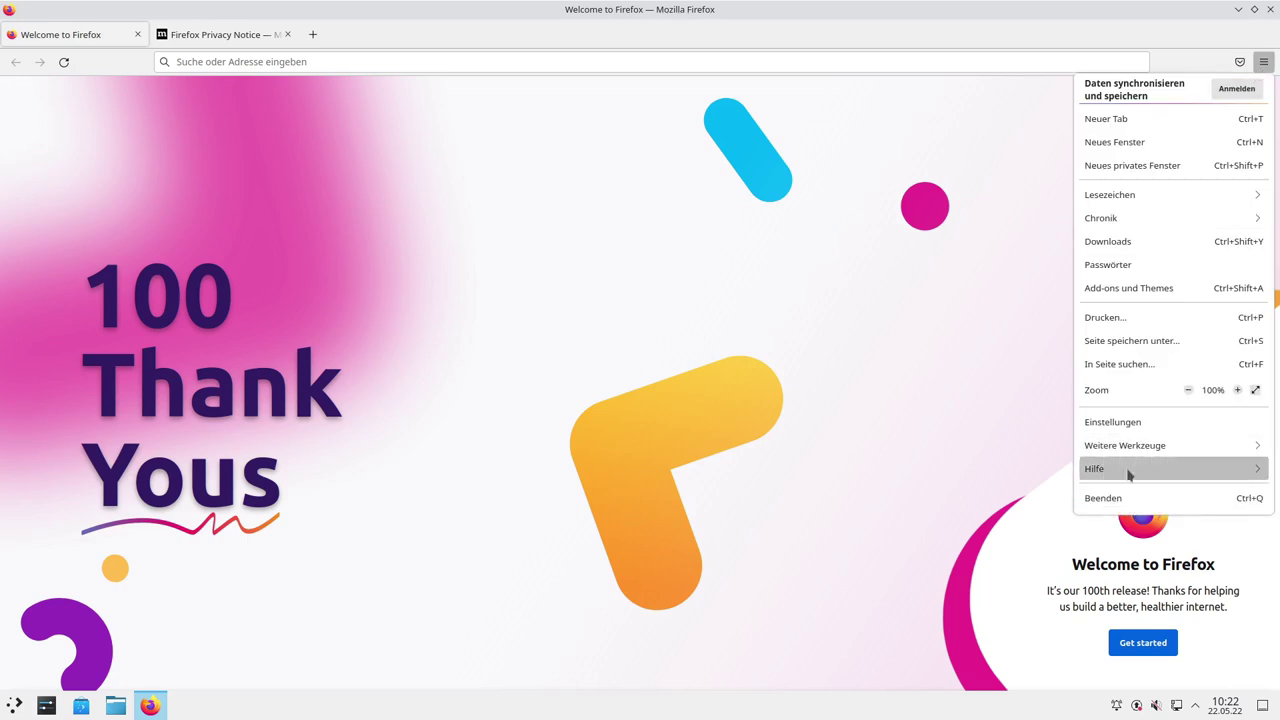
click(1129, 469)
click(1110, 238)
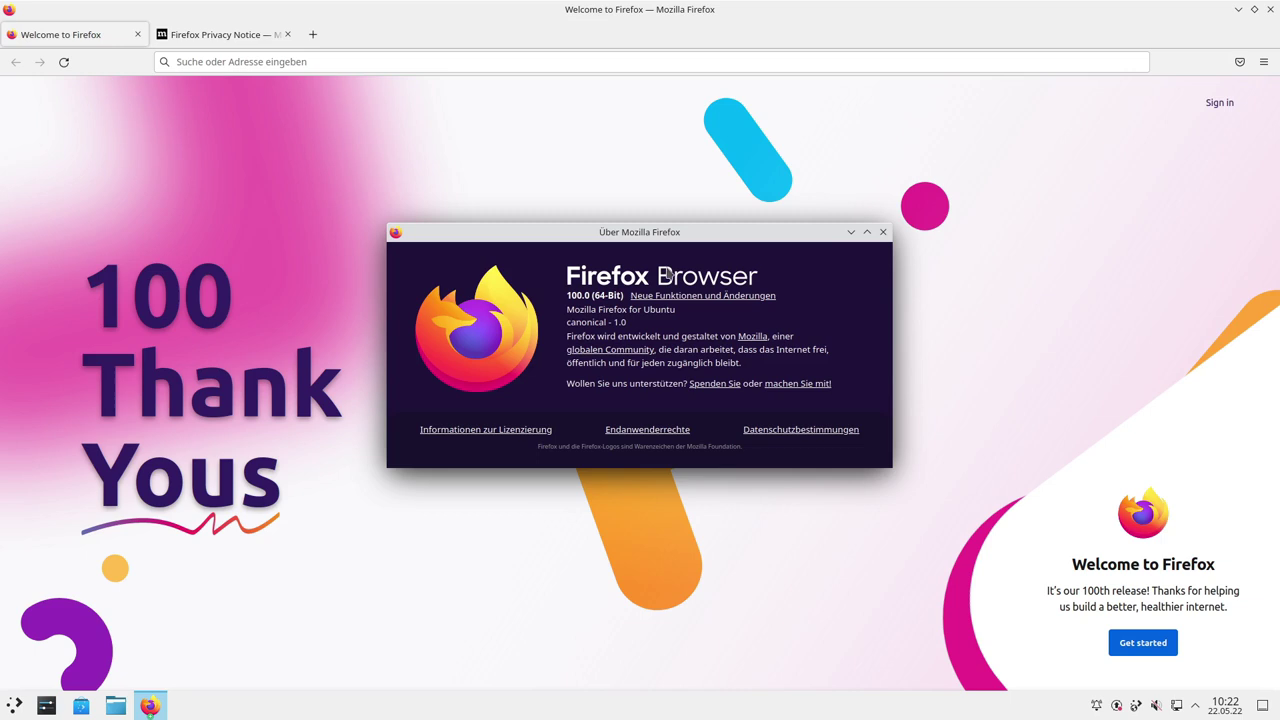
click(884, 233)
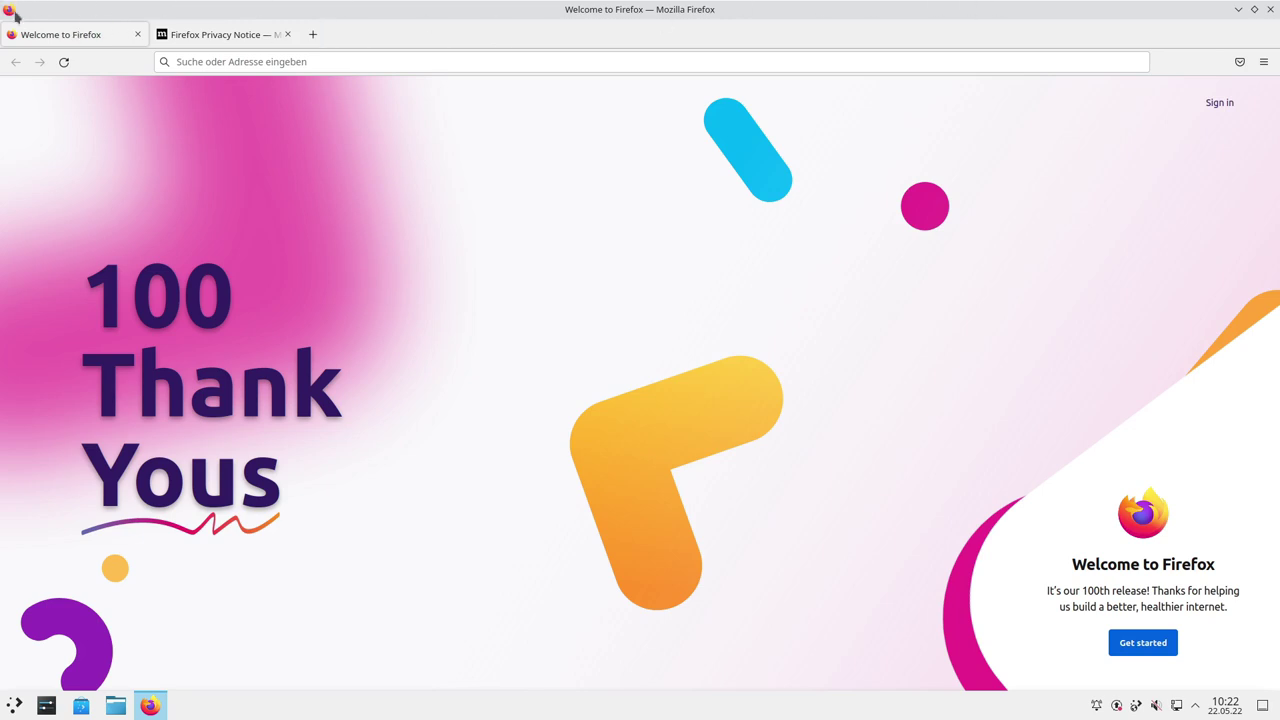
Turn off the Titelleiste option in Firefox's toolbar customisation, finish customising and close both open tabs
click(1263, 61)
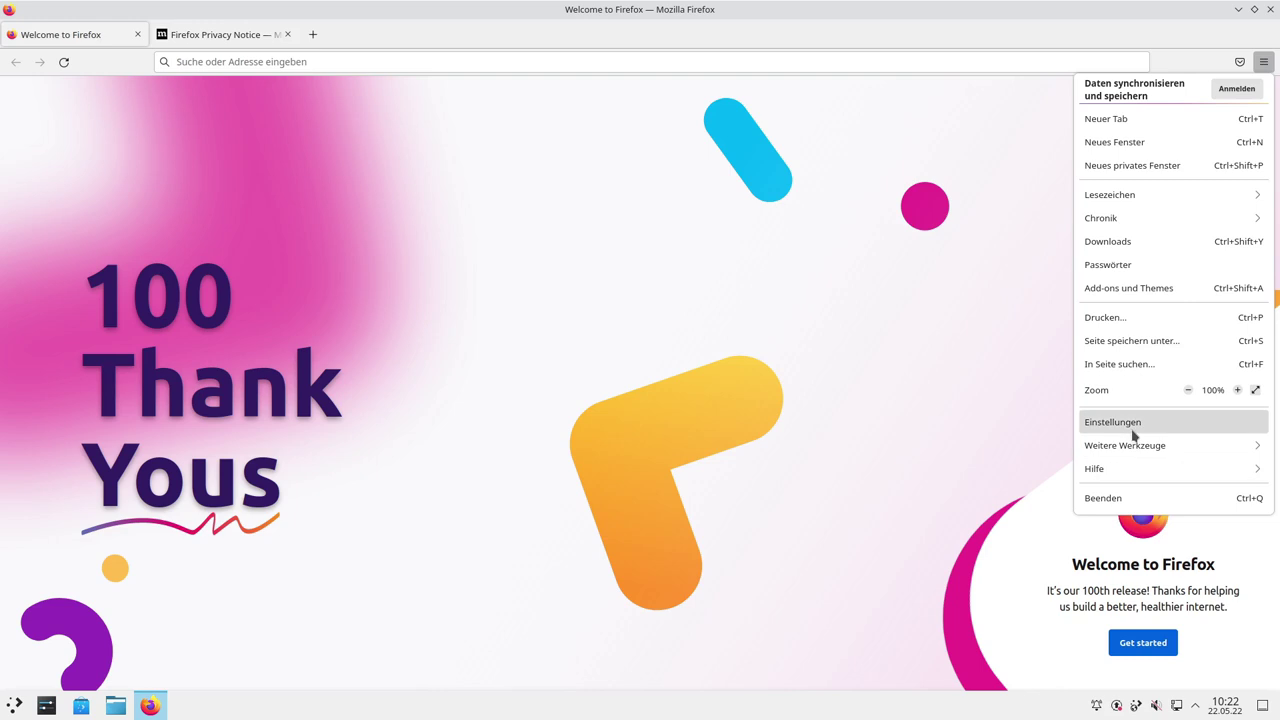
click(1134, 468)
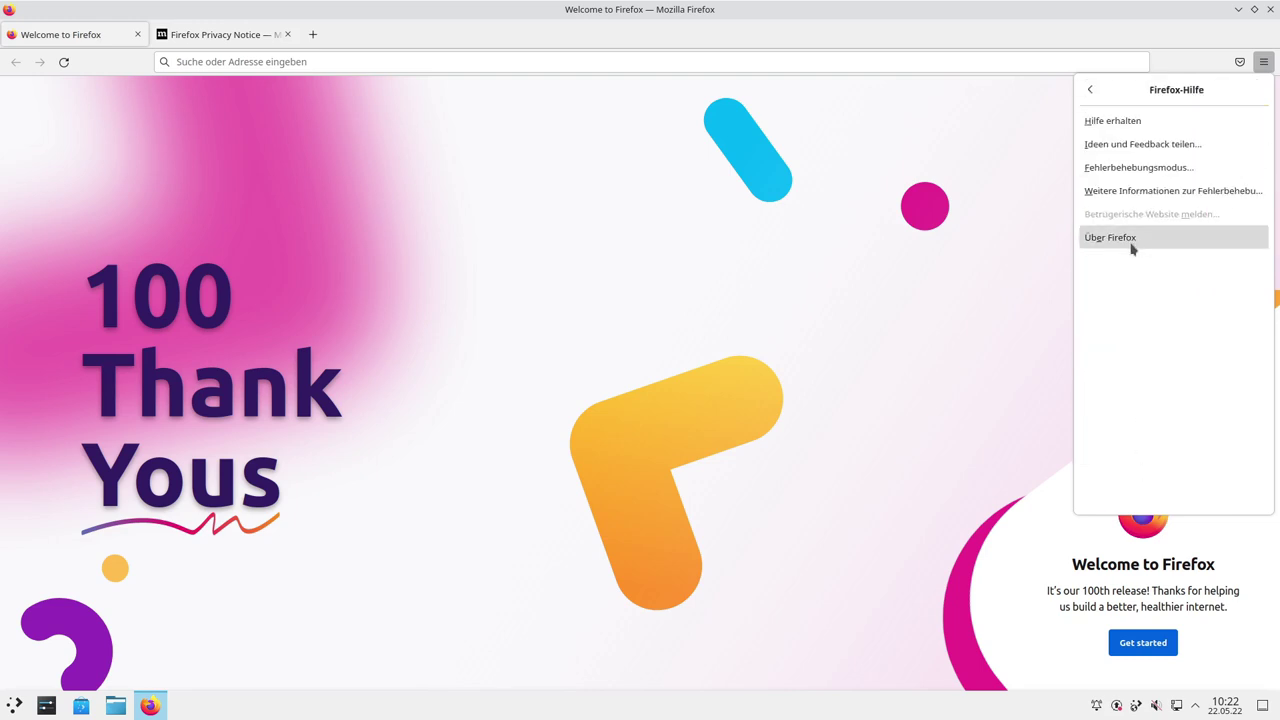
click(1090, 89)
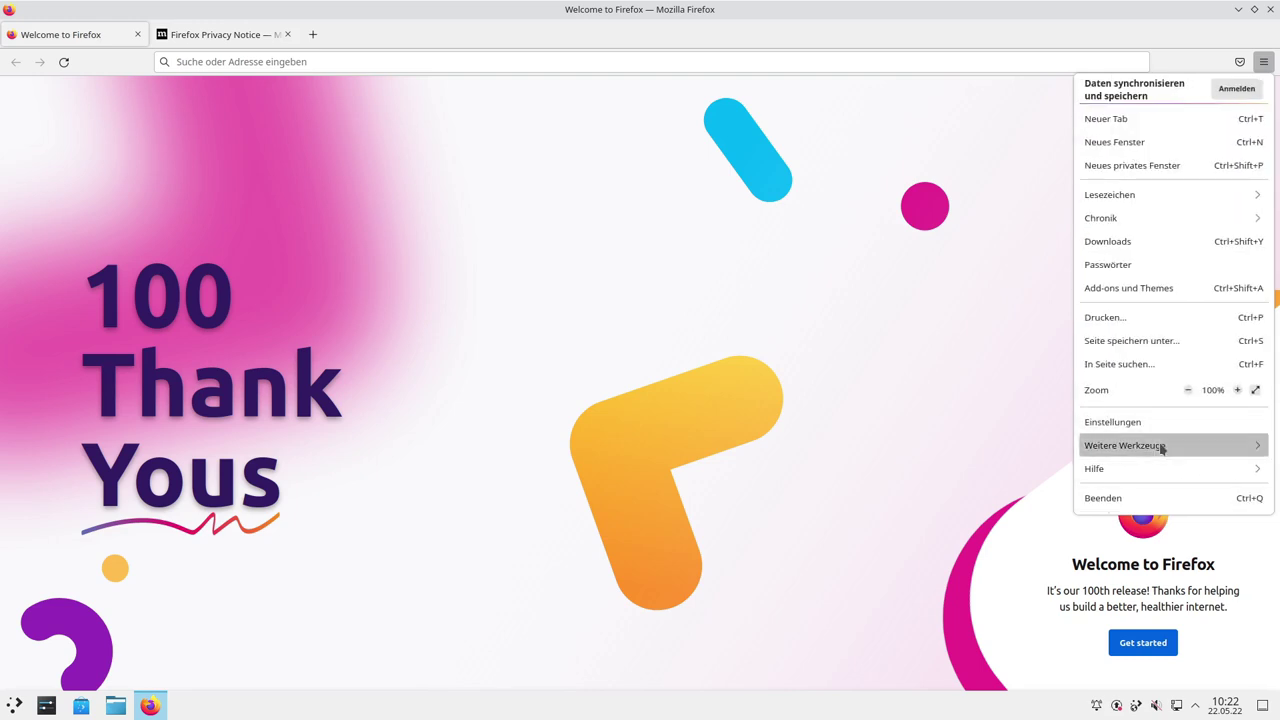
click(1162, 447)
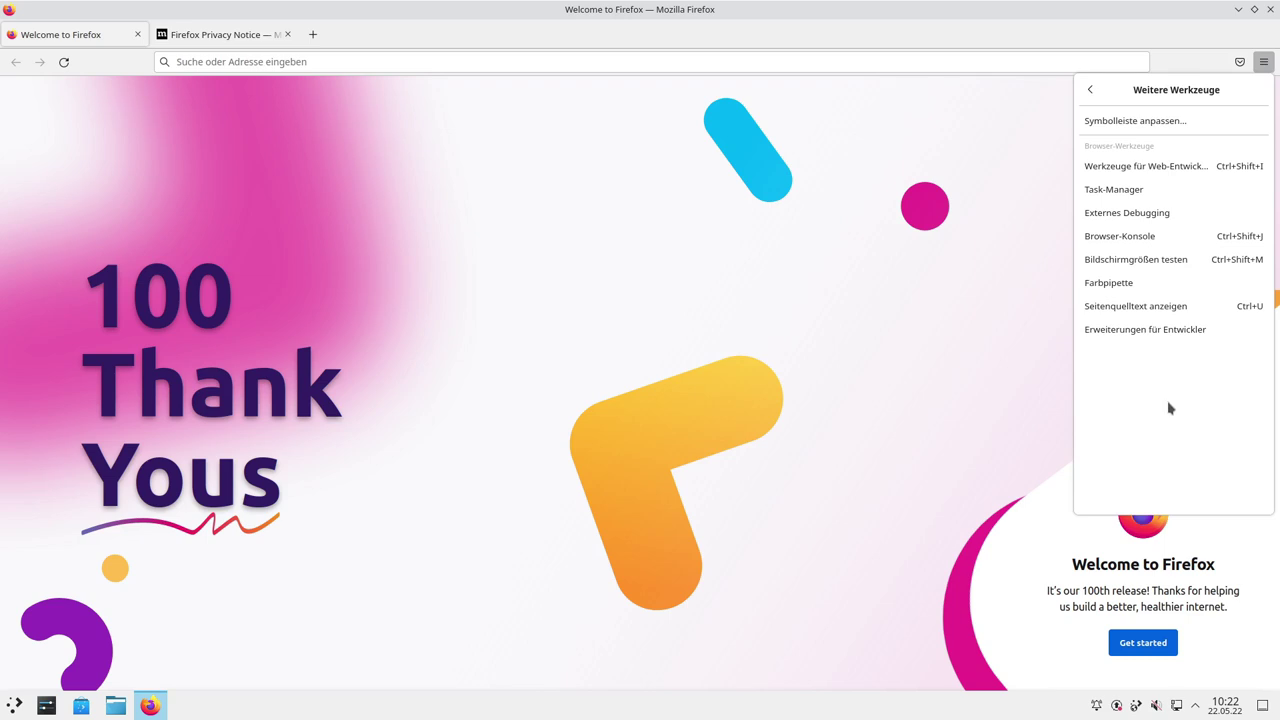
click(1122, 122)
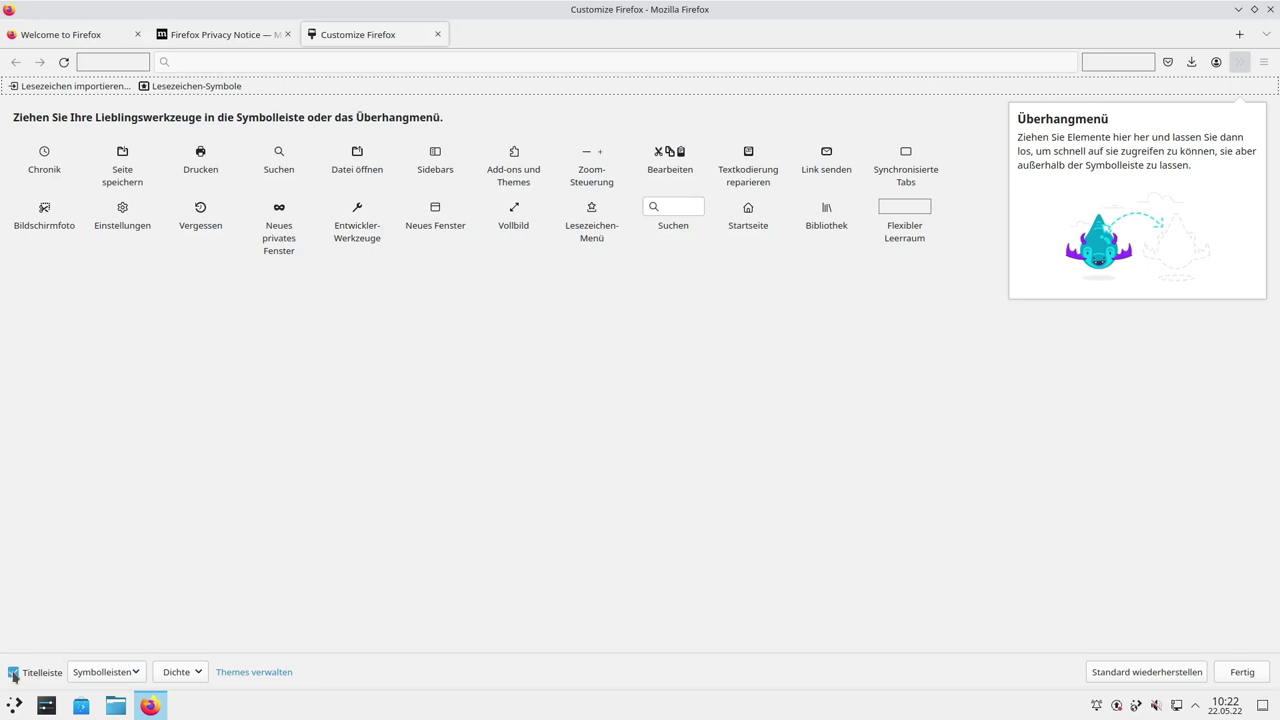
click(14, 674)
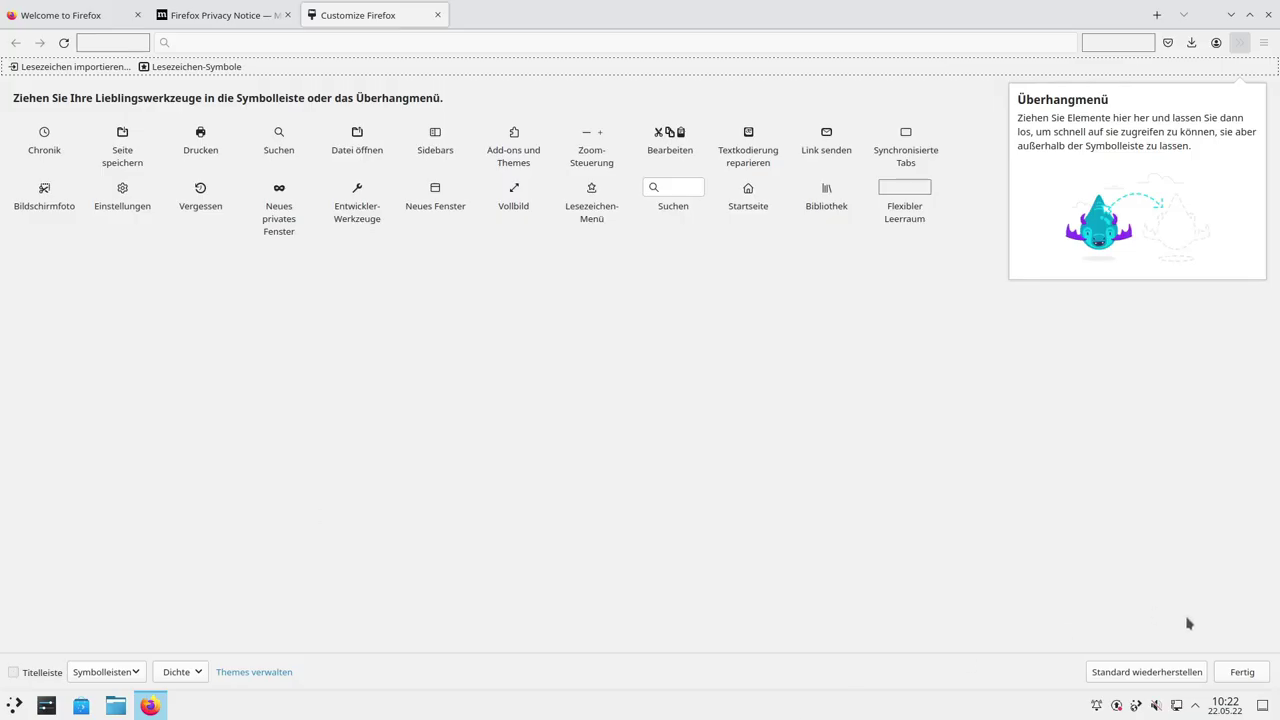
click(1242, 672)
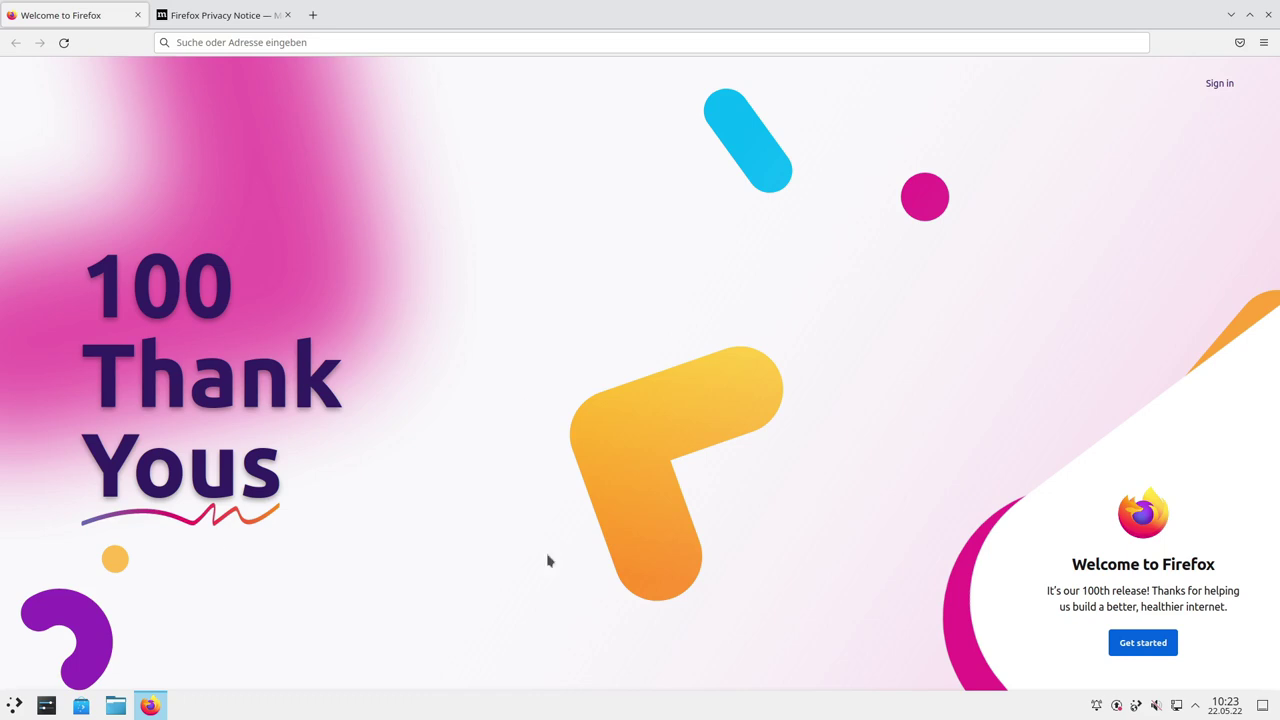
click(285, 17)
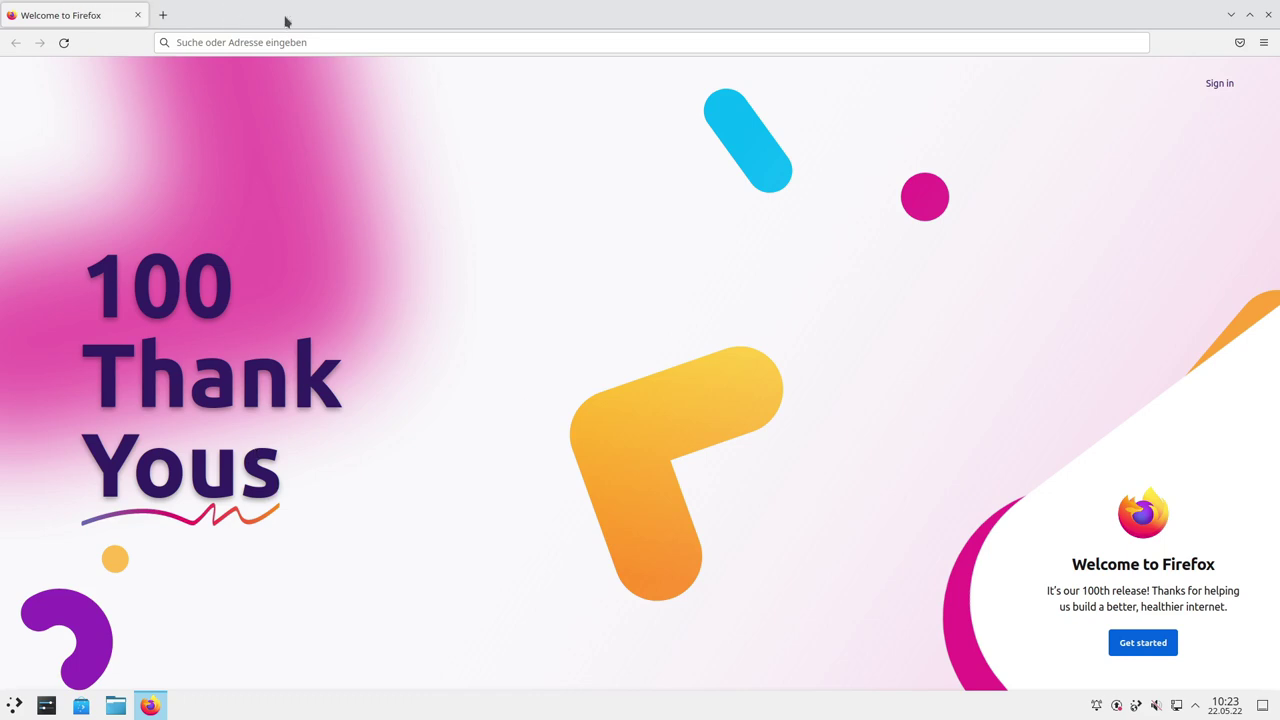
click(138, 15)
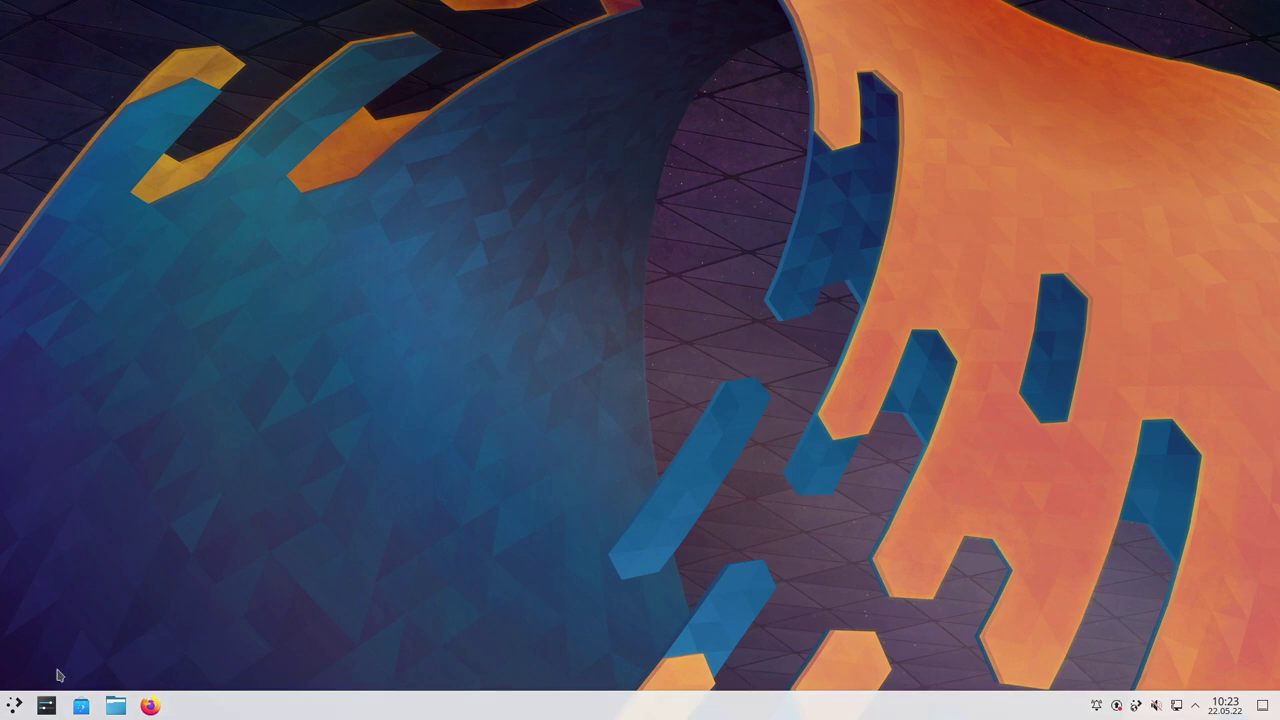
Look through the Büroprogramme and Dienstprogramme categories of the application launcher and start Emoji-Auswahl
click(13, 708)
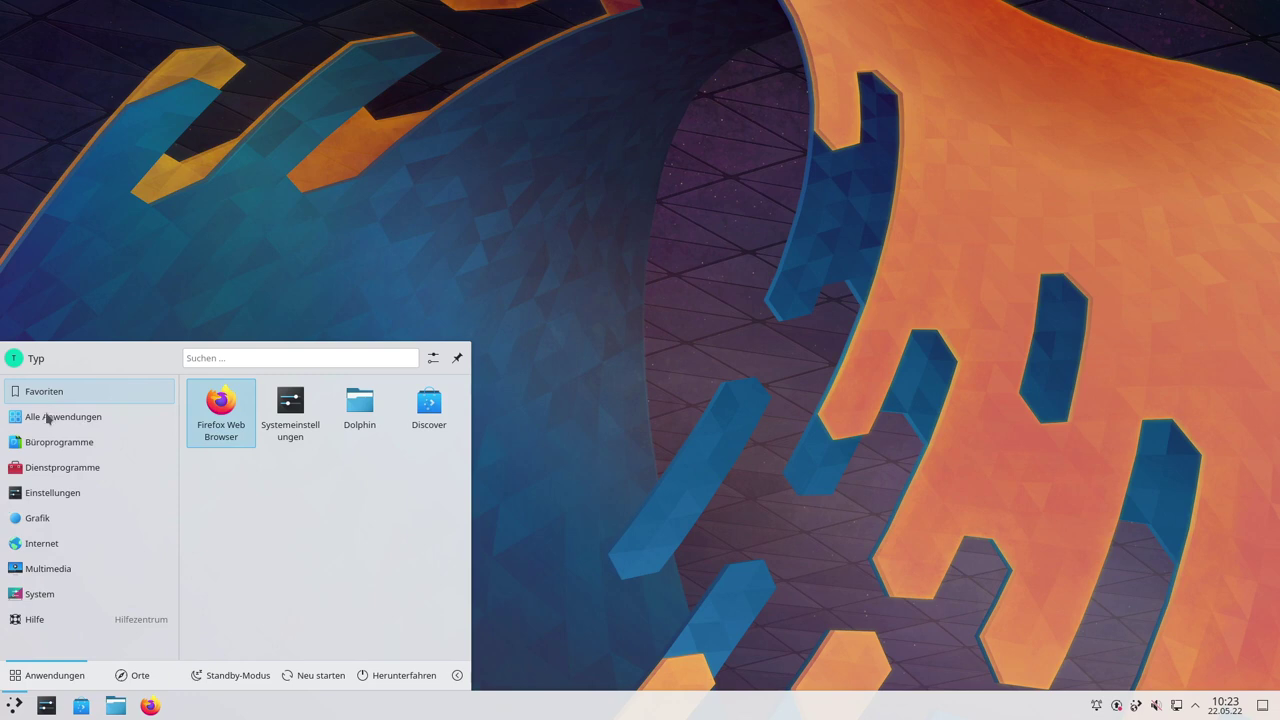
mouse_move(59, 447)
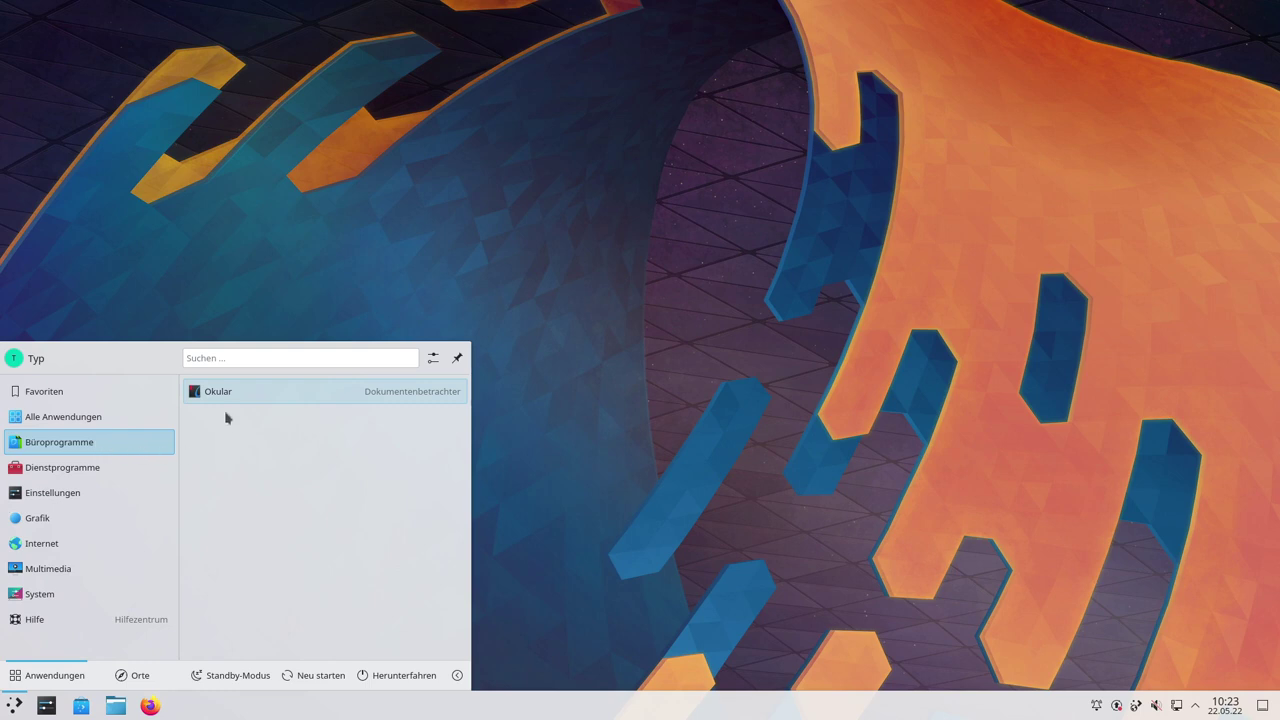
mouse_move(160, 428)
mouse_move(87, 474)
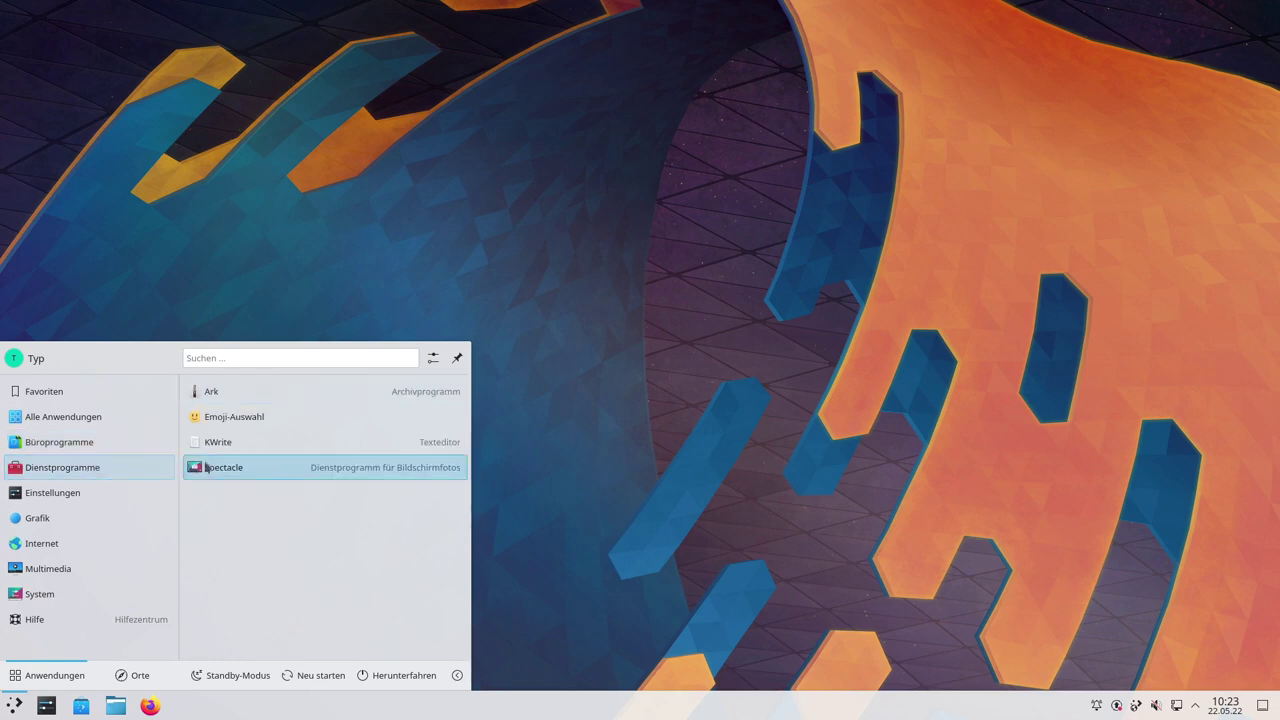
click(249, 422)
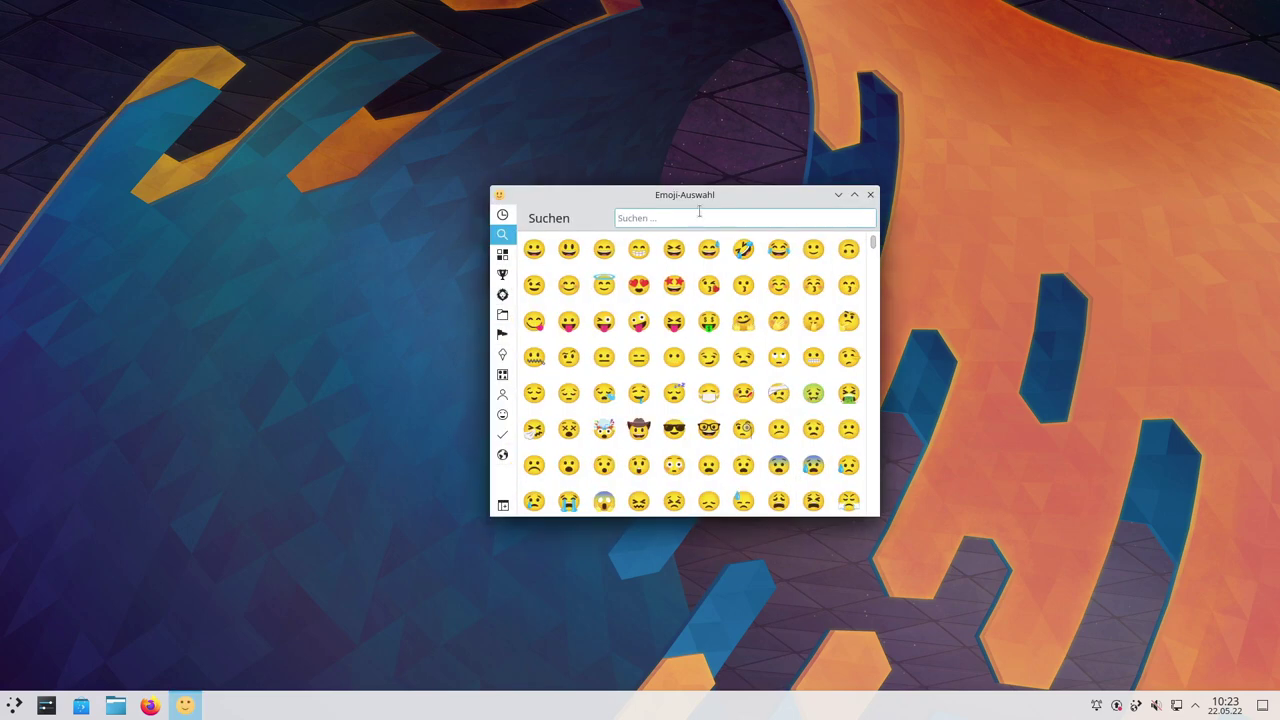
View emoji categories including Activities and Objects, return to the Suchen page and close Emoji-Auswahl
click(502, 274)
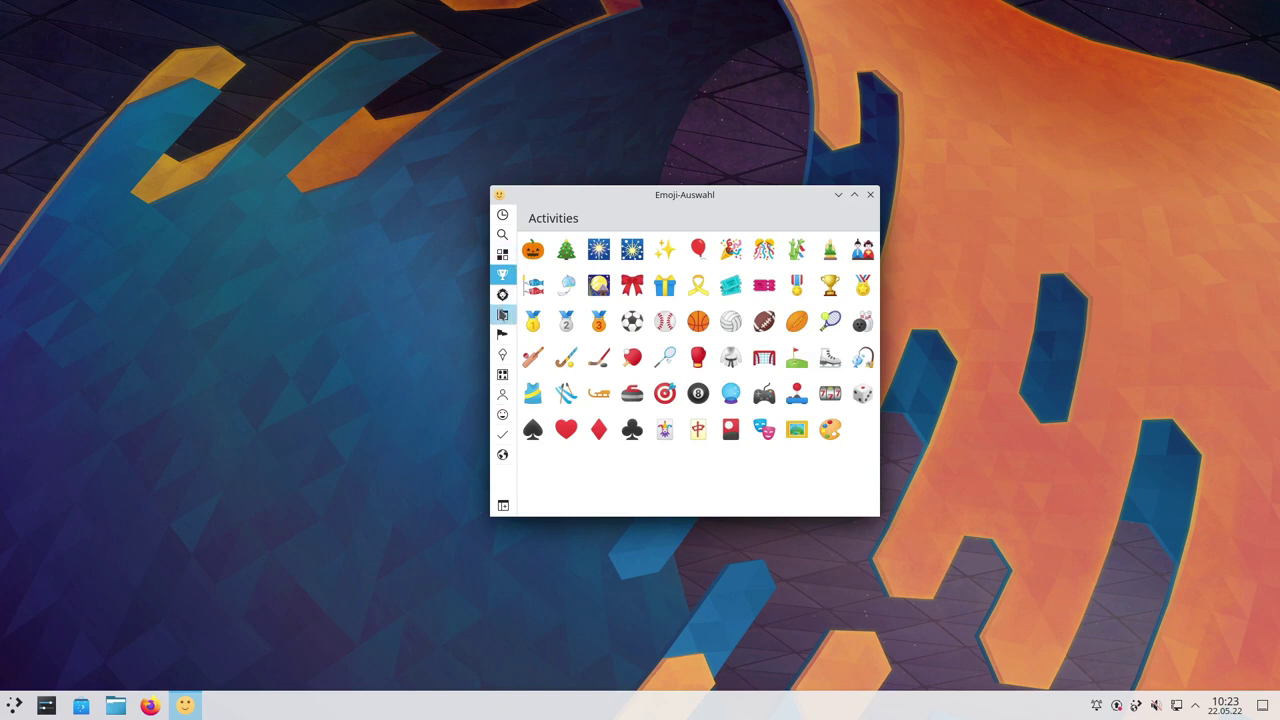
click(502, 354)
click(502, 374)
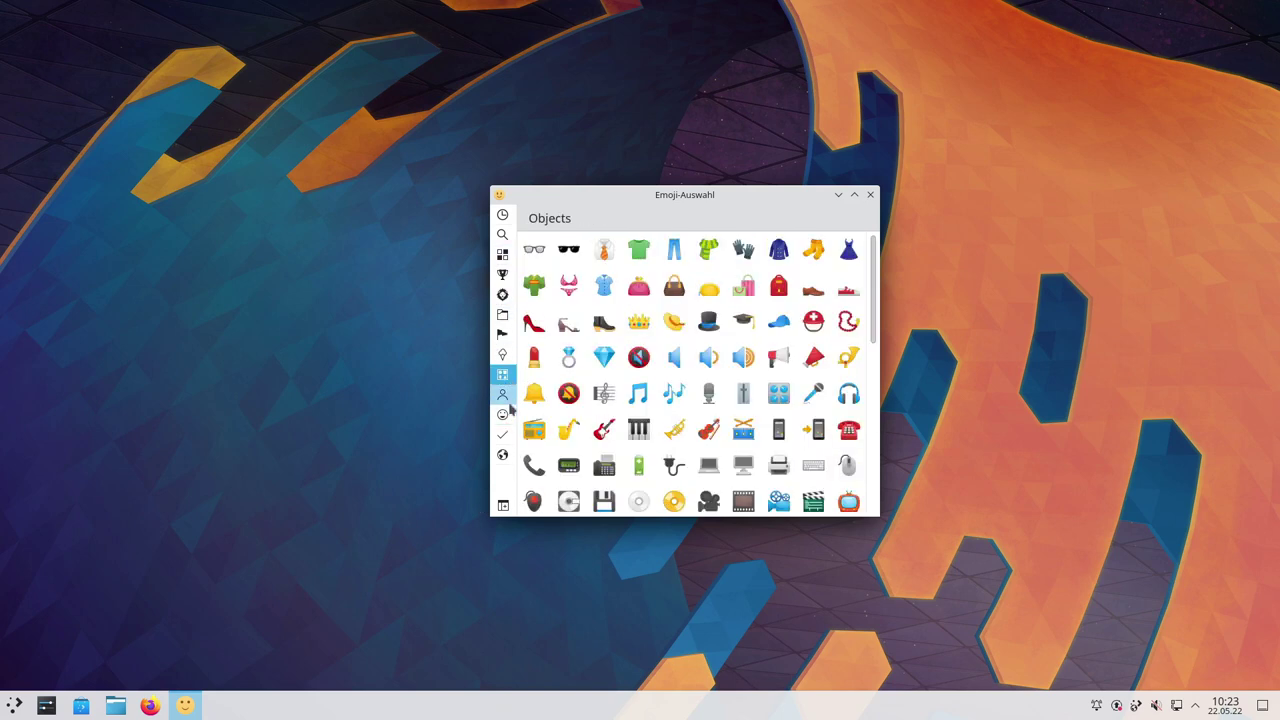
click(502, 234)
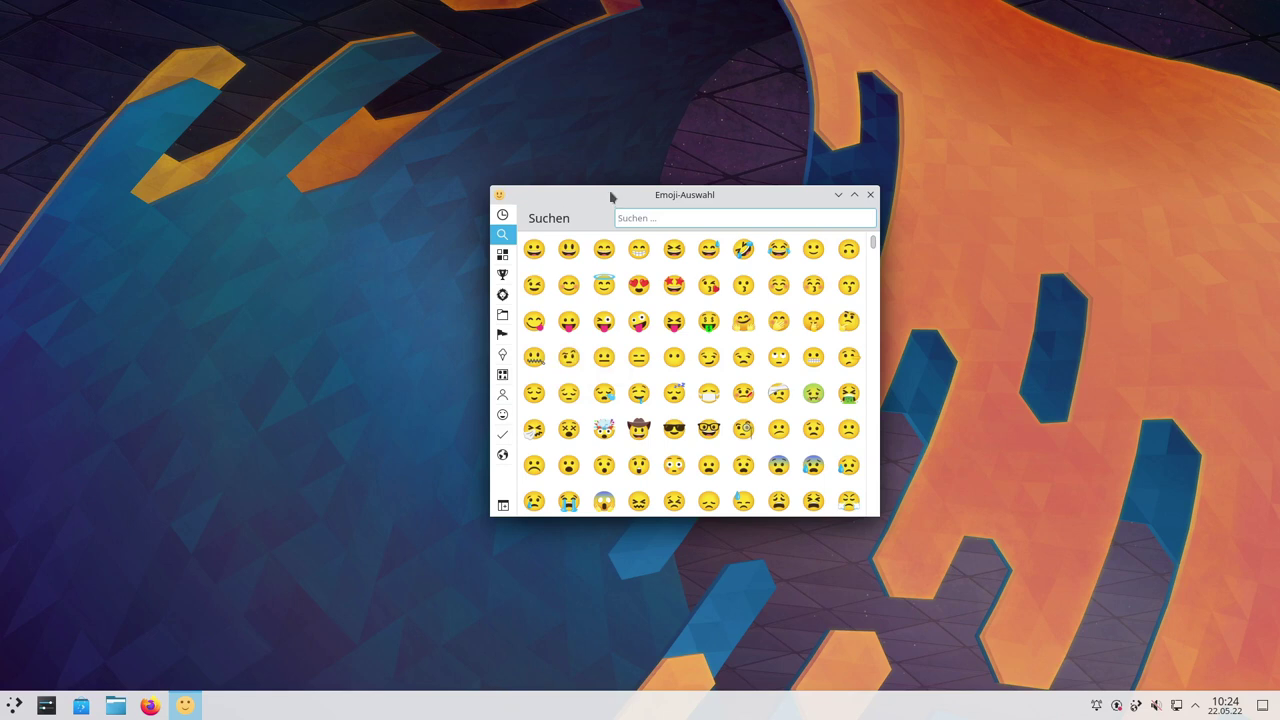
click(871, 195)
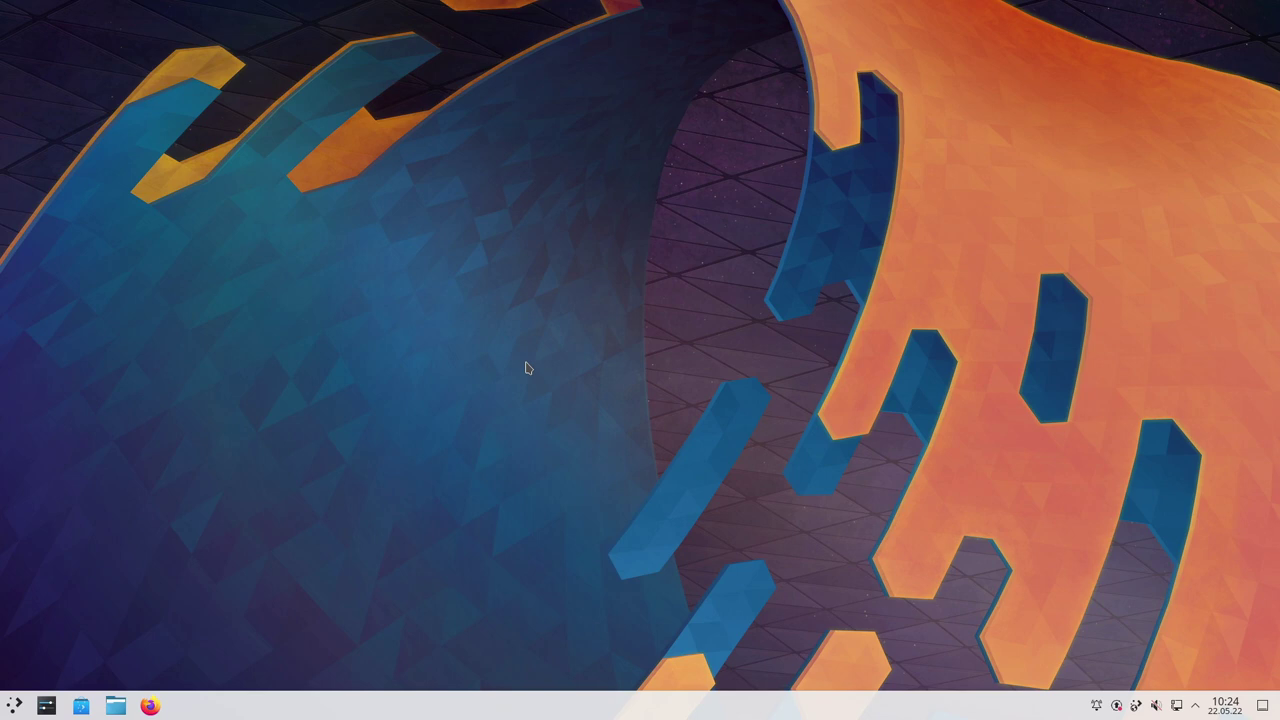
Bring Emoji-Auswahl up again from the desktop, copy the smirking face emoji and paste it into the search field
key(super+period)
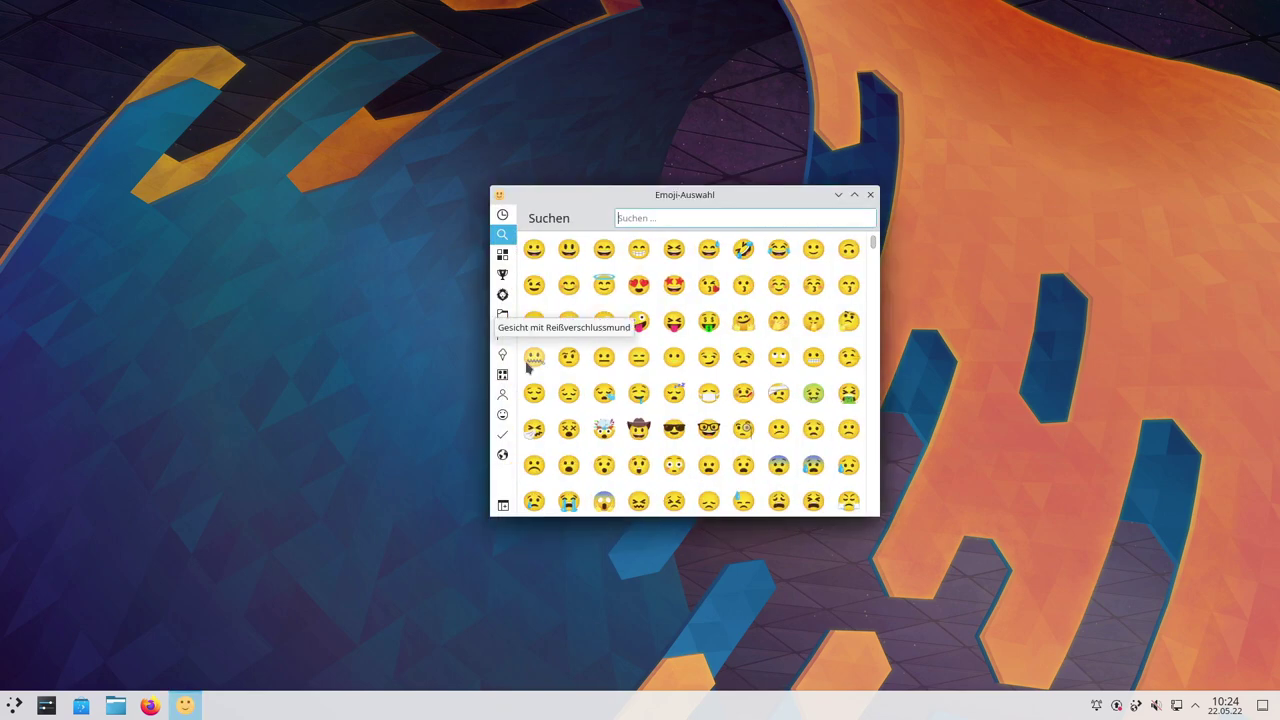
click(870, 194)
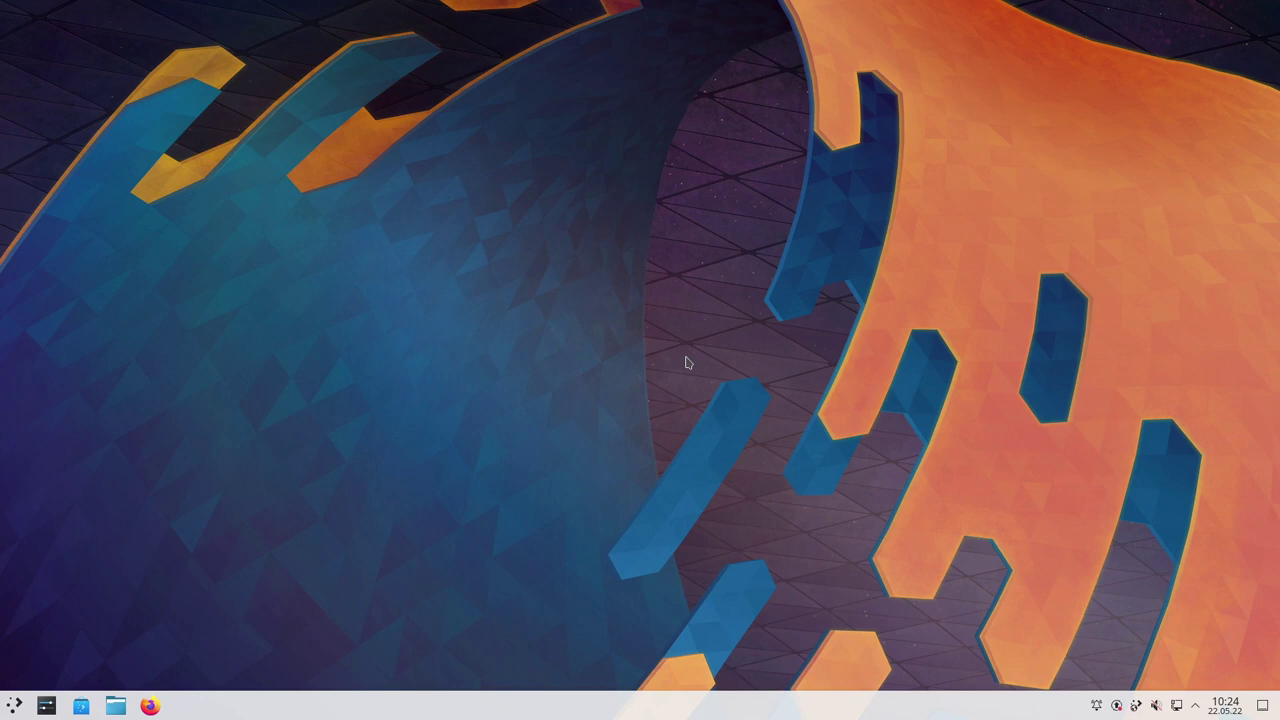
key(super+period)
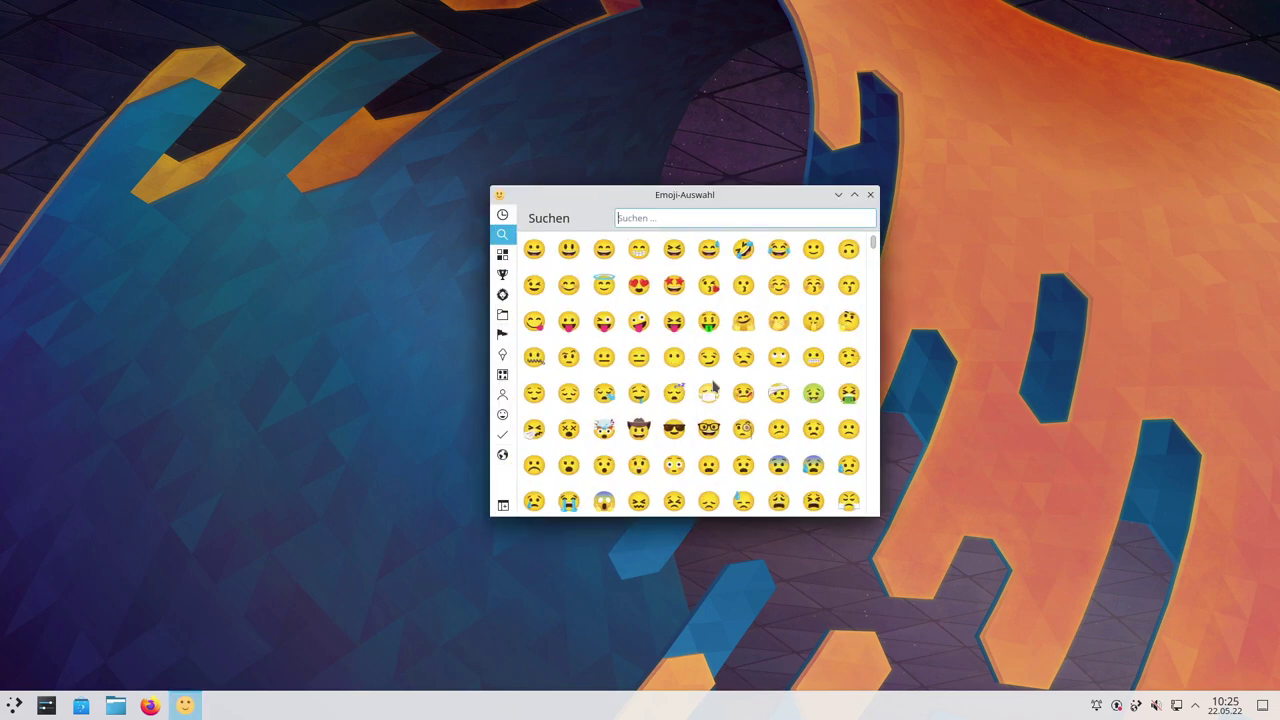
click(707, 362)
key(ctrl+v)
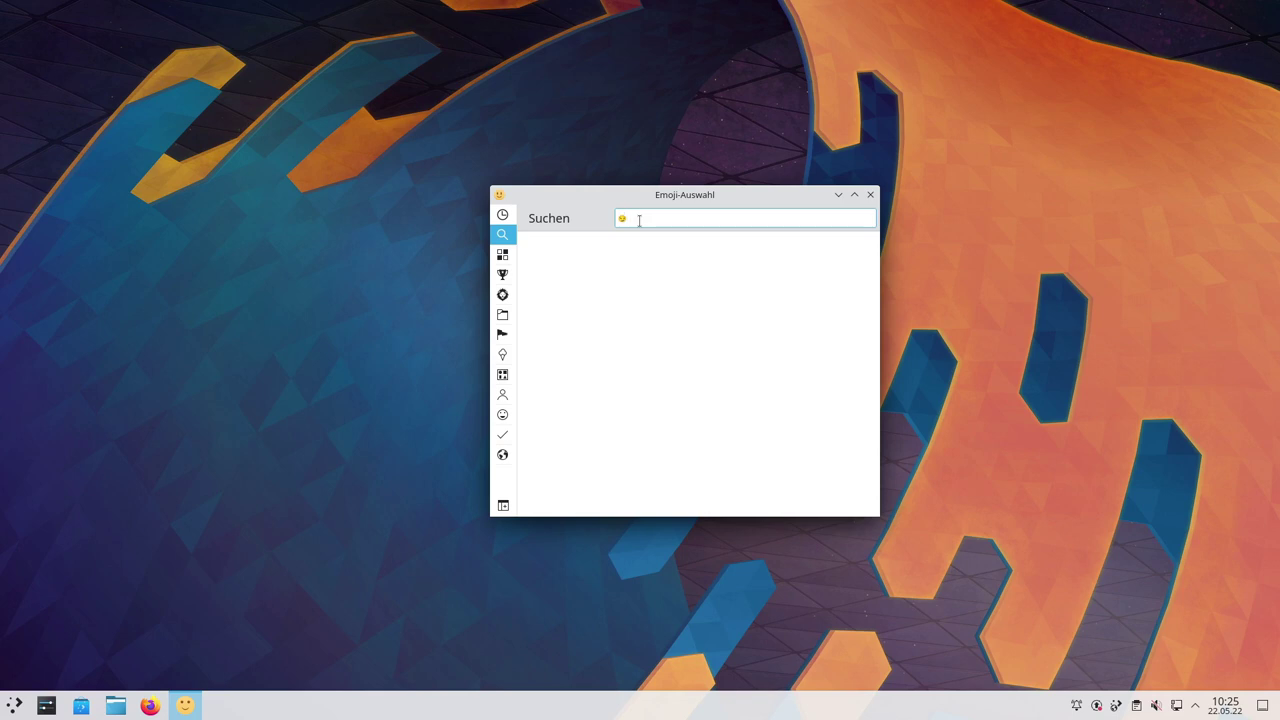
Start KWrite from the Dienstprogramme category of the application launcher and enlarge its window
key(BackSpace)
key(super)
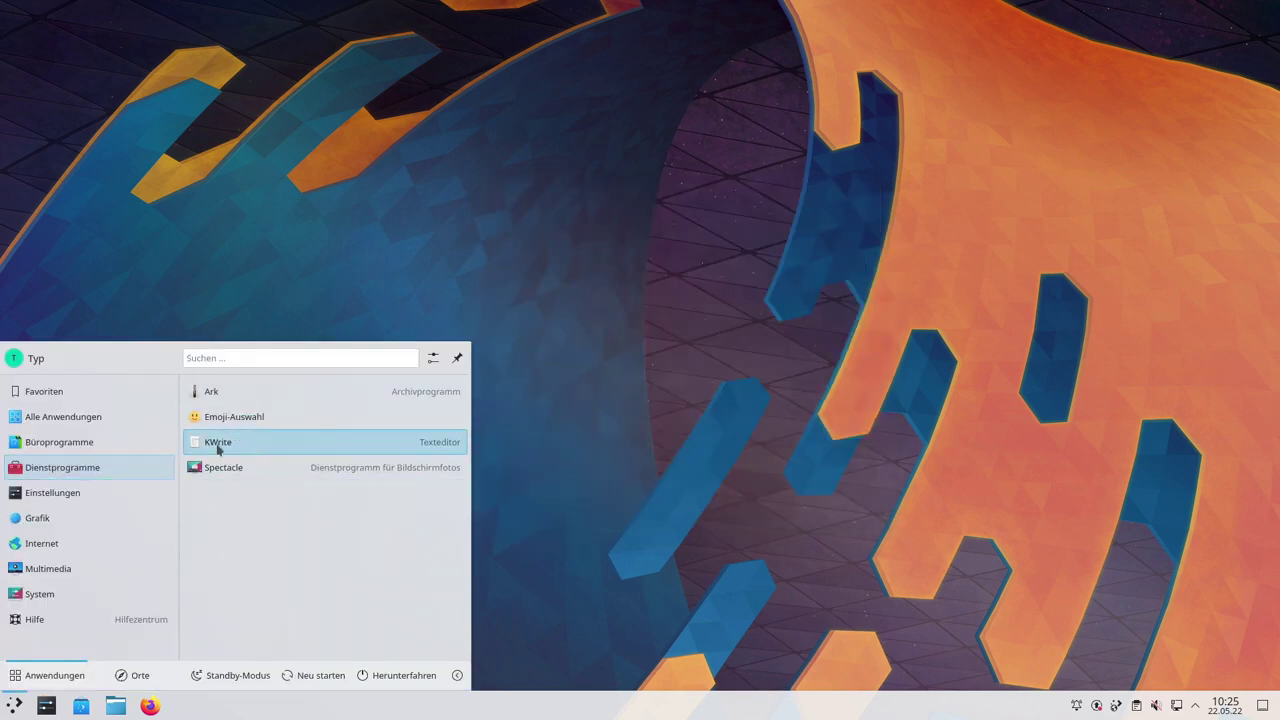
click(220, 447)
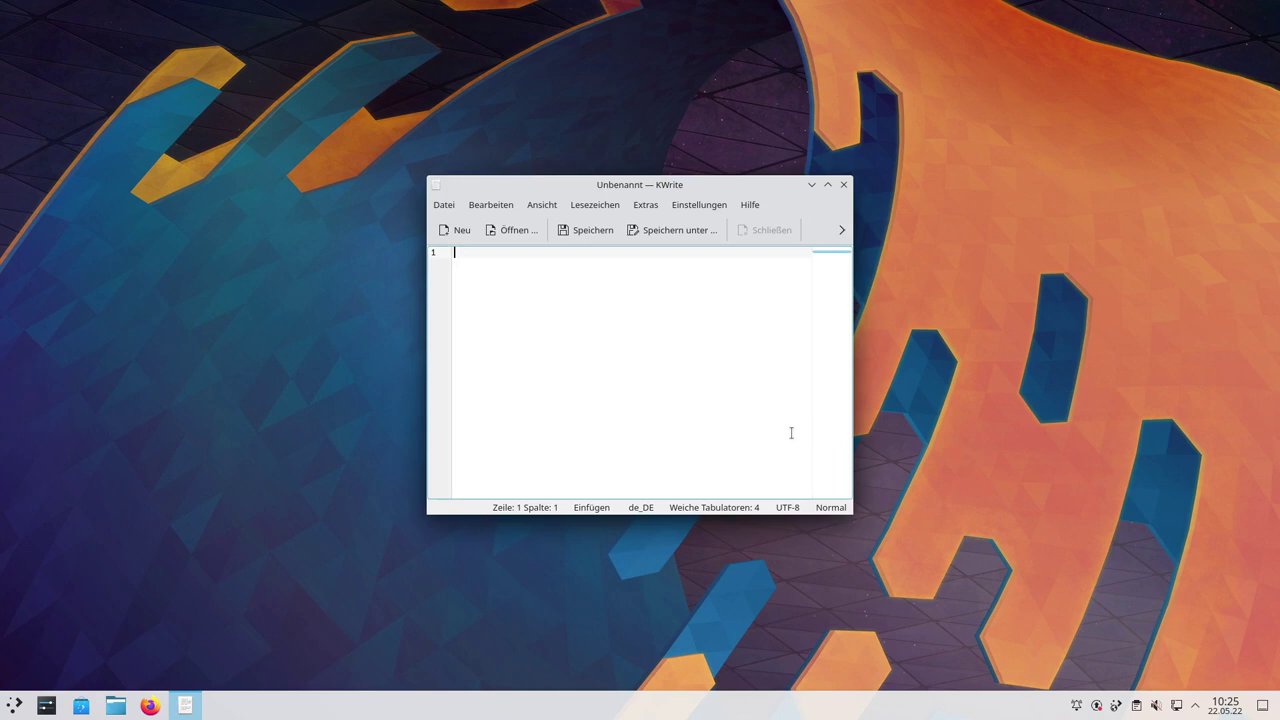
drag(656, 186, 552, 153)
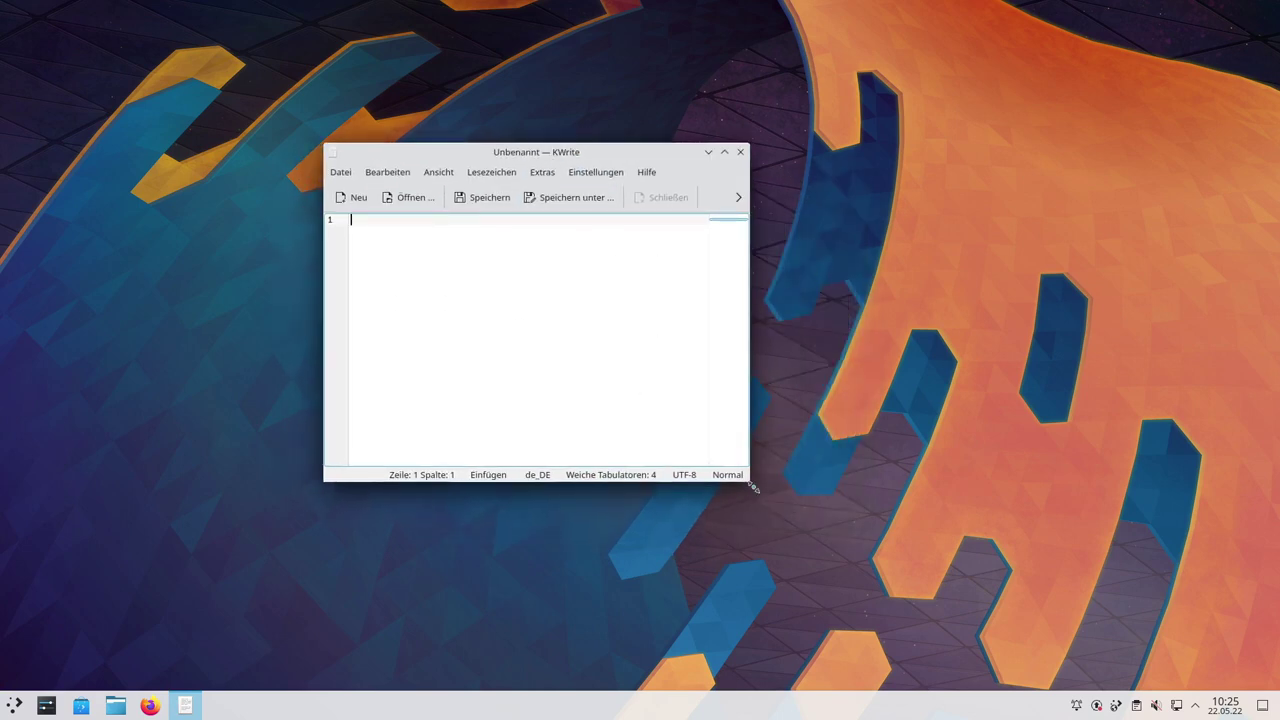
drag(759, 497, 991, 573)
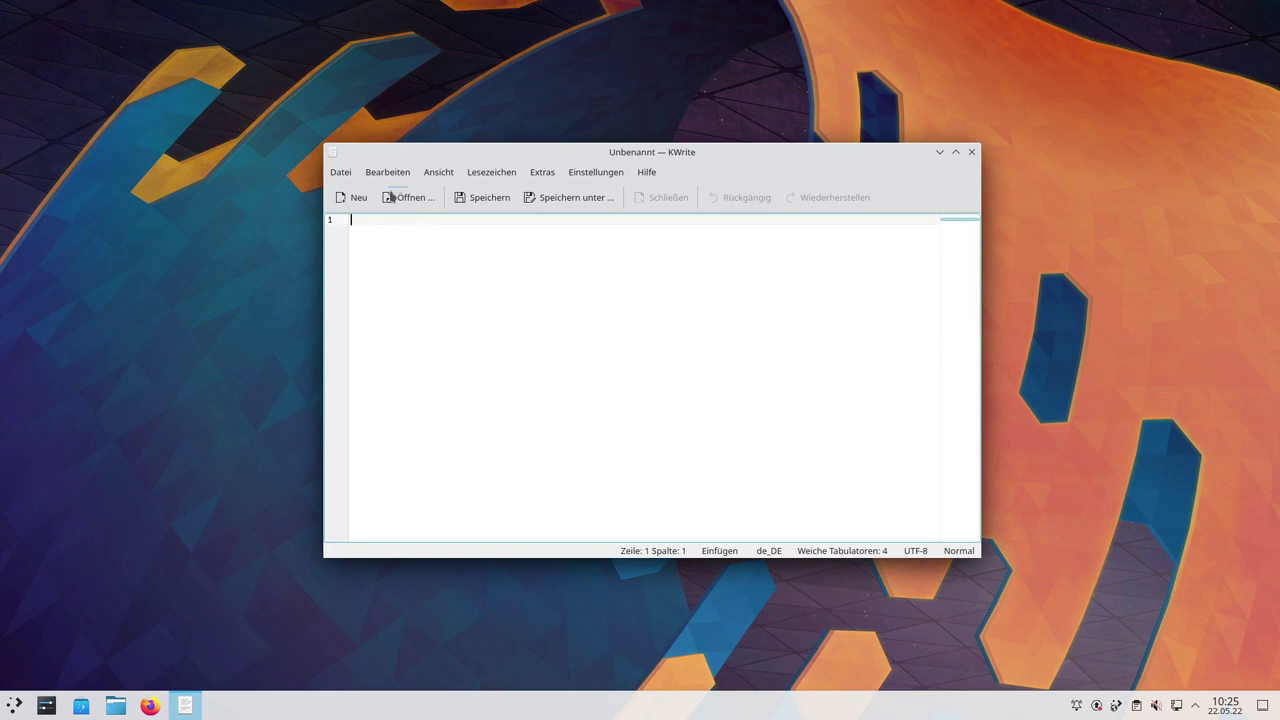
Enter the test lines sdsd and sdsds in the blank KWrite document and delete all of the text
click(543, 176)
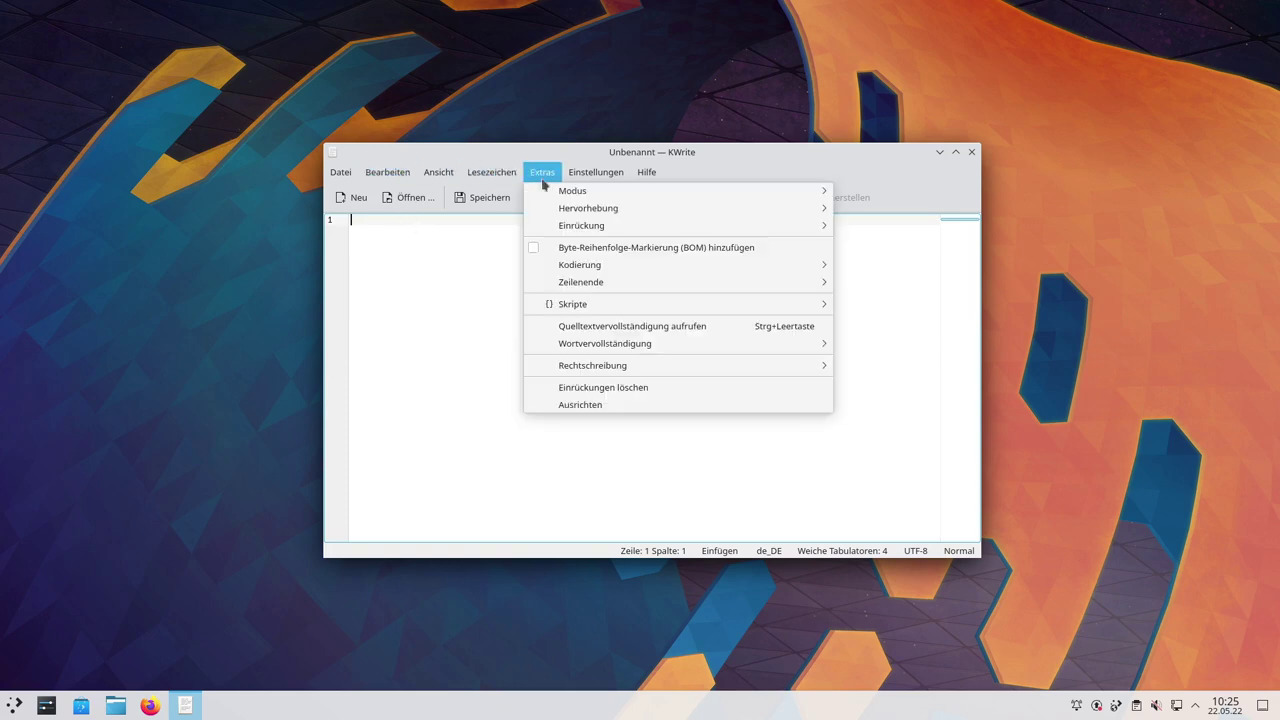
click(449, 302)
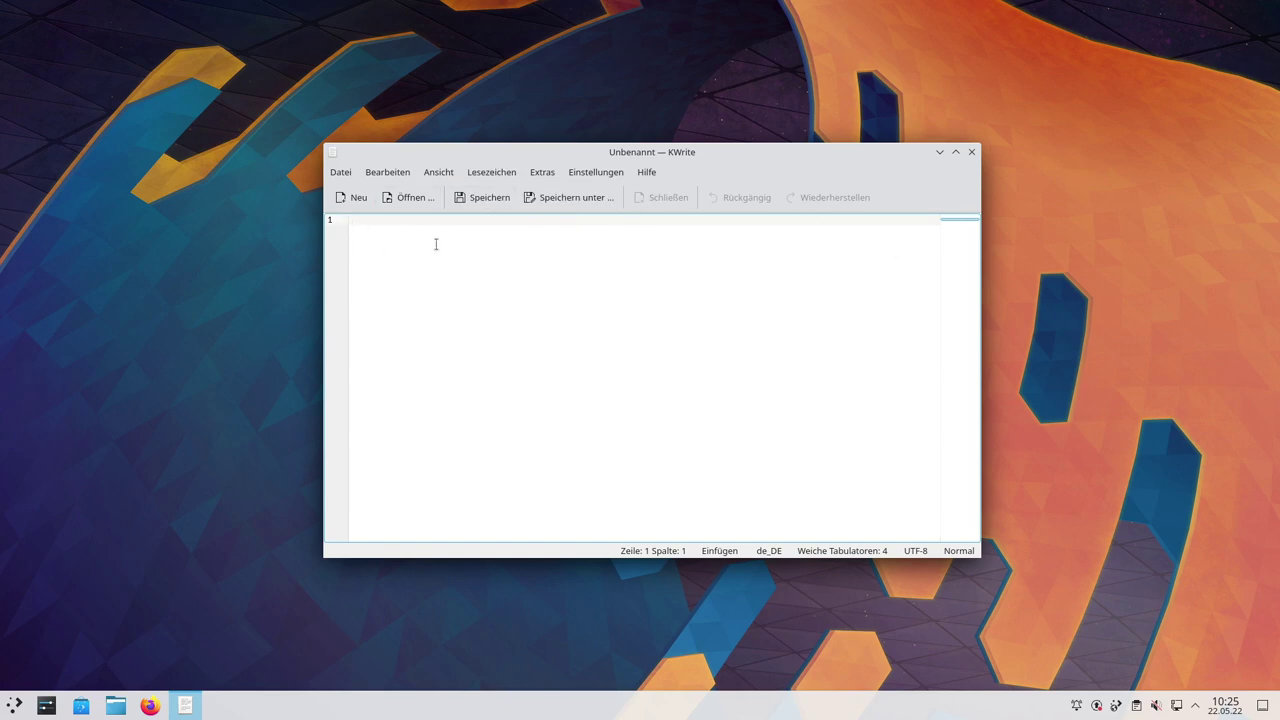
key(Return)
text(sdsd)
key(Return)
key(Return)
text(sdsds)
key(Return)
key(ctrl+a)
key(Delete)
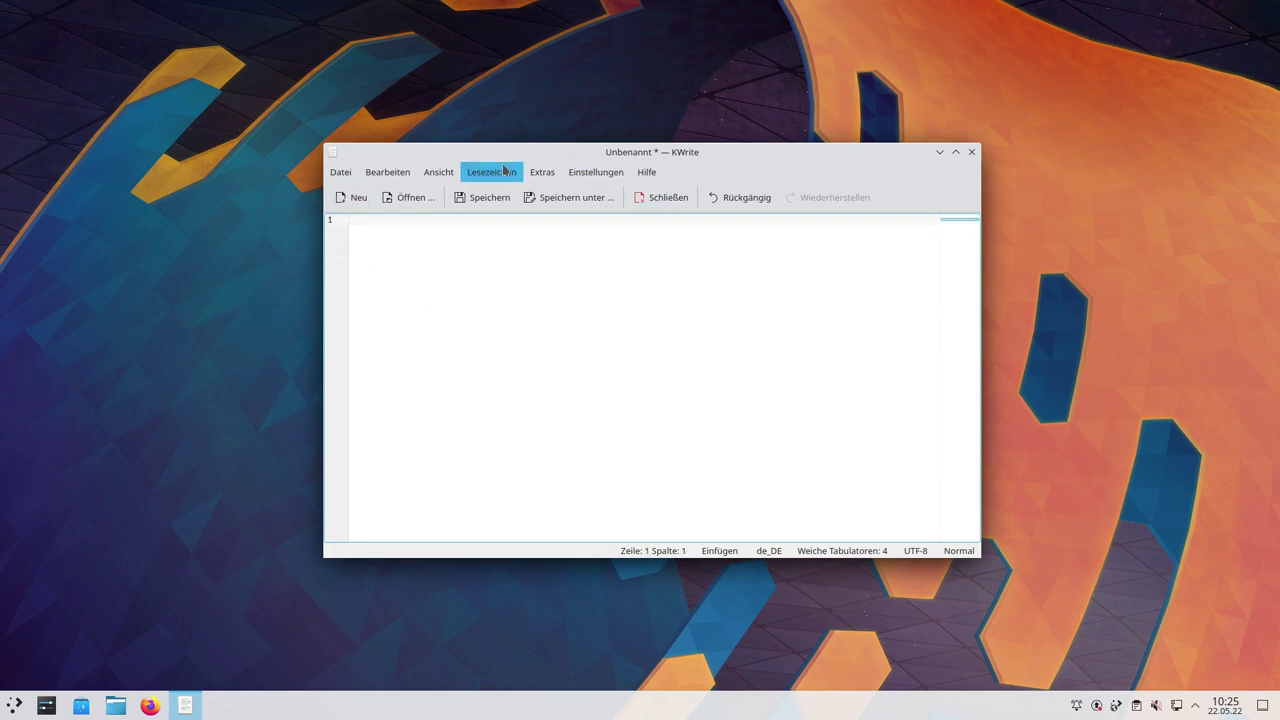
Look through the syntax highlighting languages offered under Hervorhebung, including the Quelltexte group, without choosing one
click(536, 173)
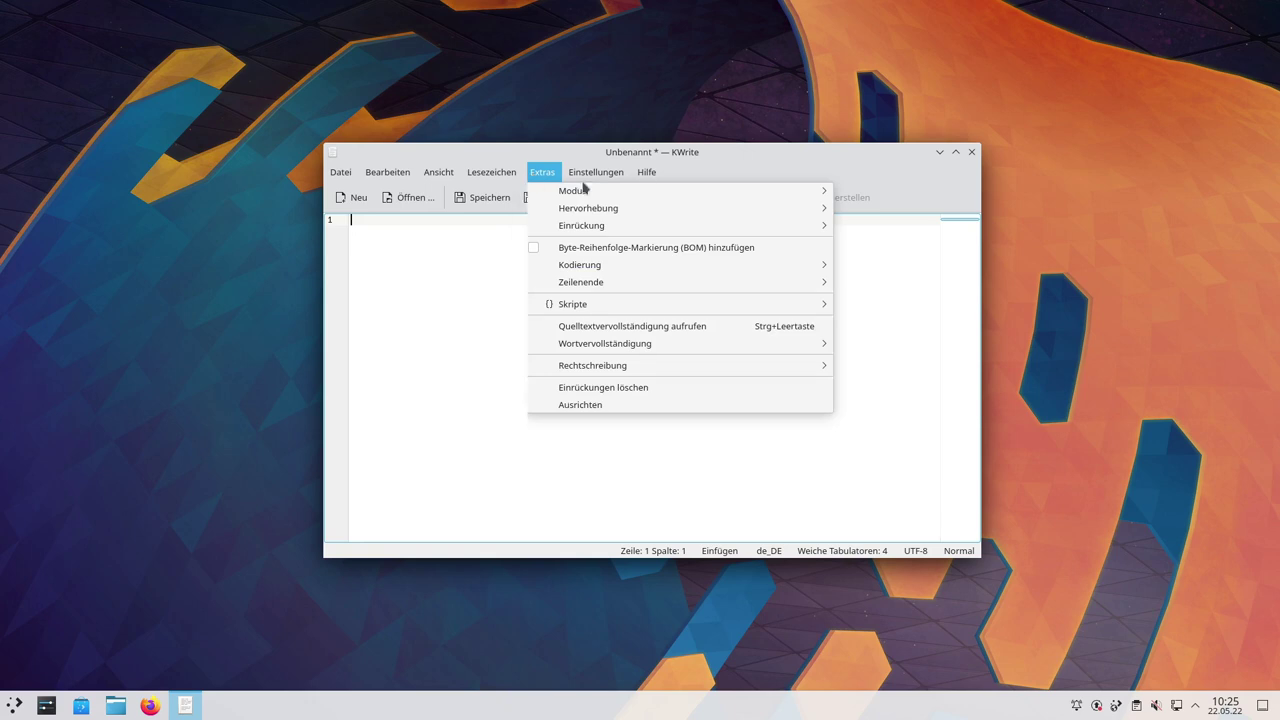
mouse_move(560, 212)
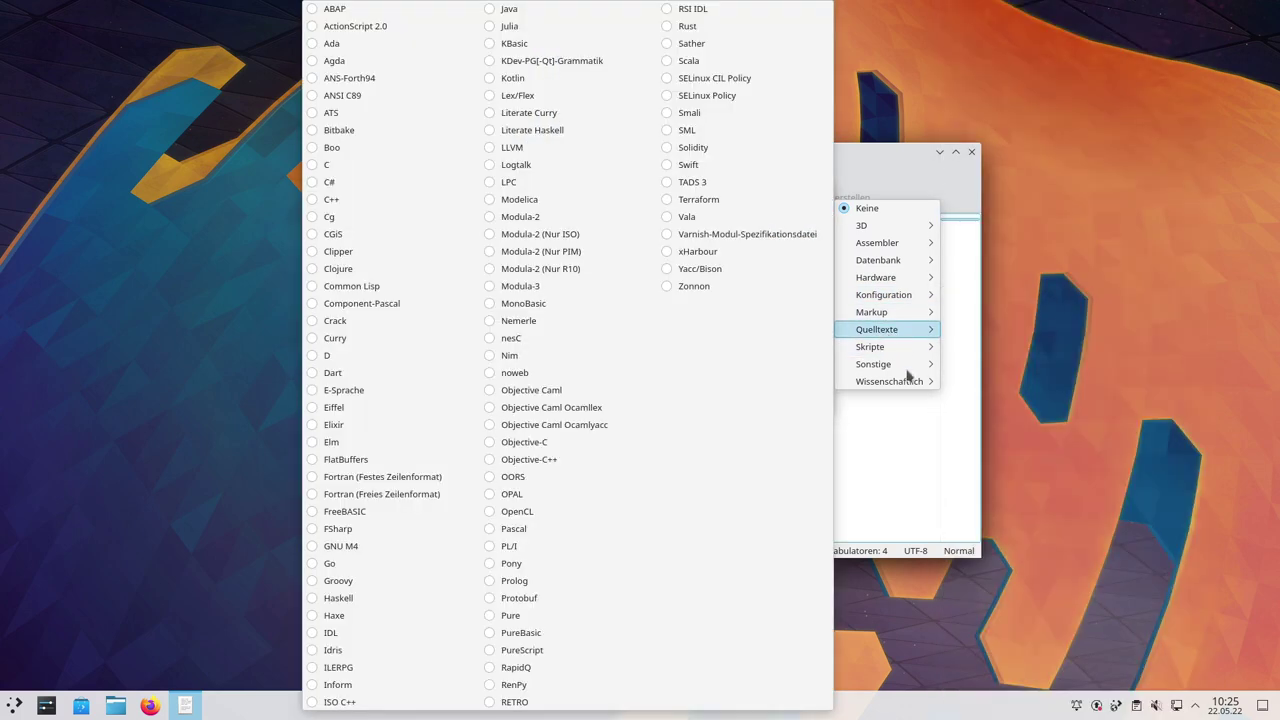
click(886, 479)
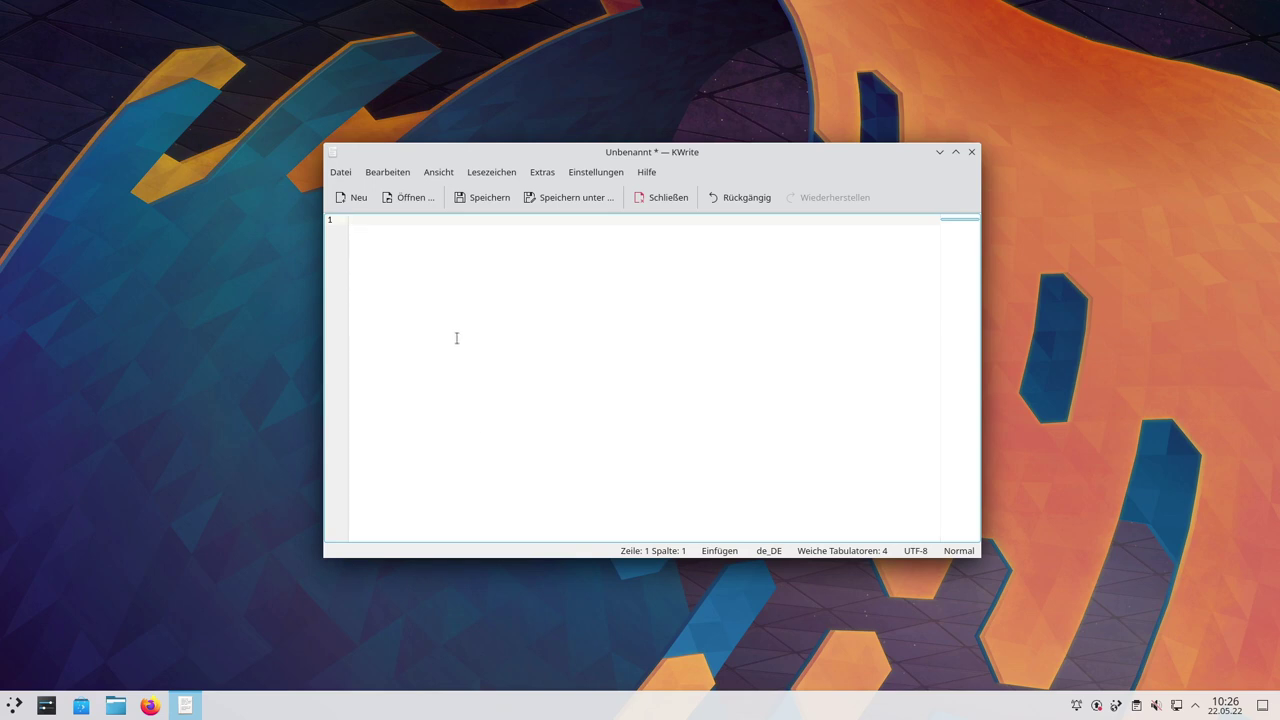
Show hidden files in the home folder, open .bashrc and view it in a maximised window at 140 % magnification
click(416, 198)
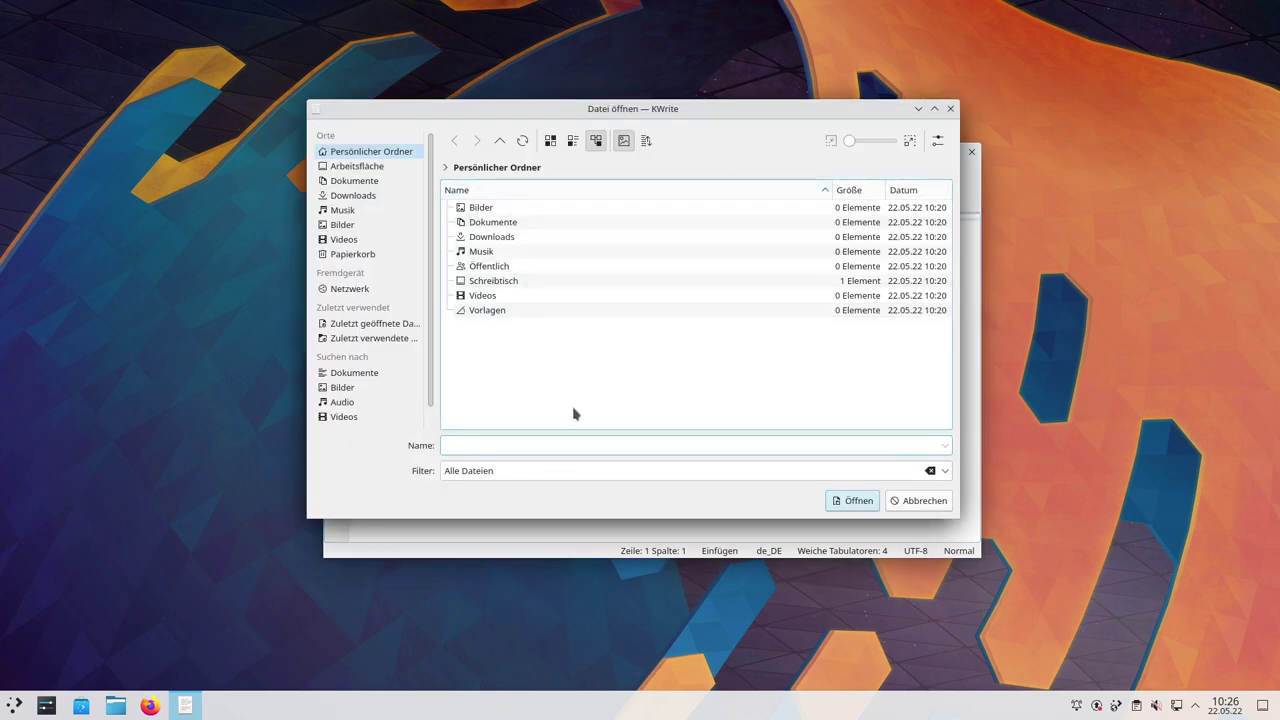
key(alt+period)
scroll(575, 352, down, 2)
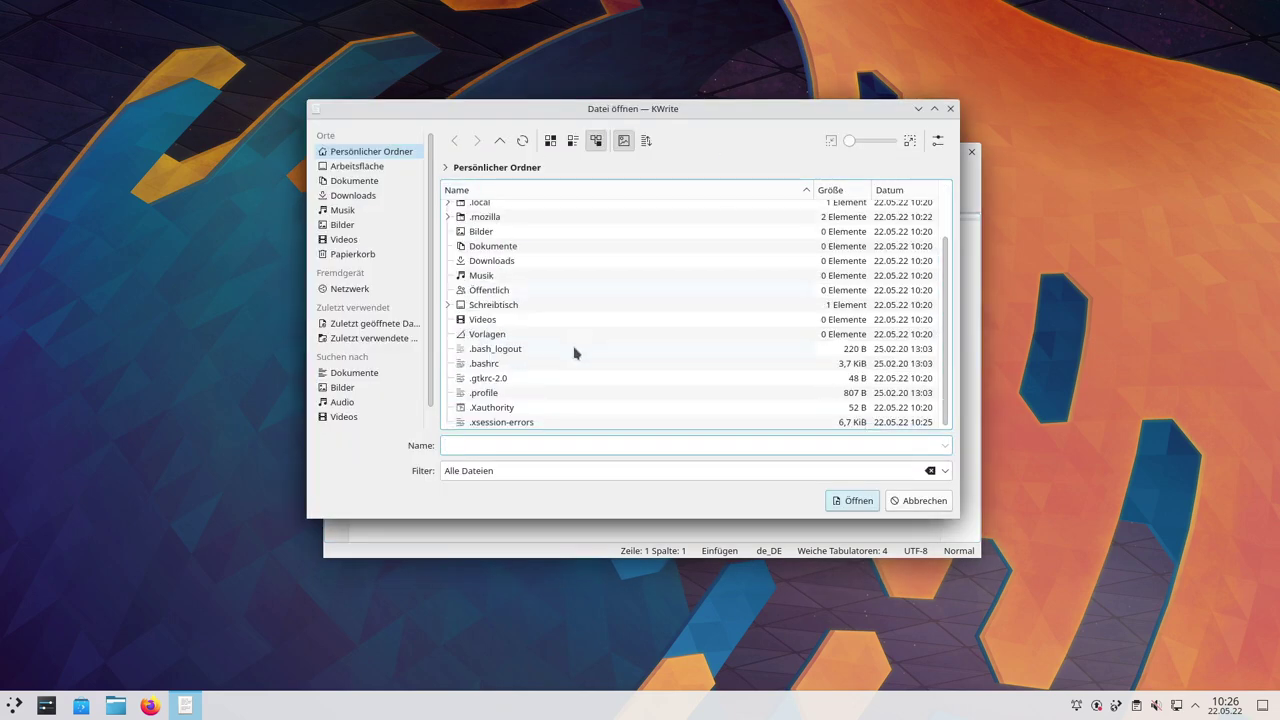
double_click(486, 364)
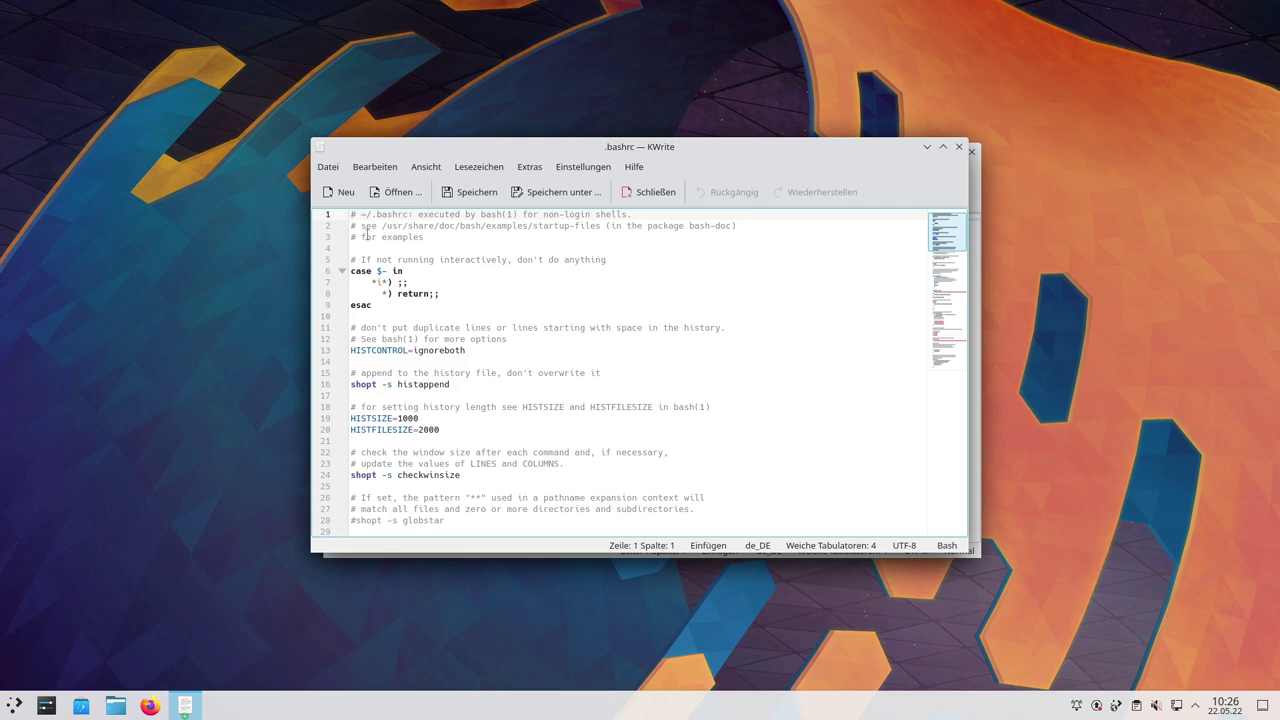
scroll(460, 297, up, 3)
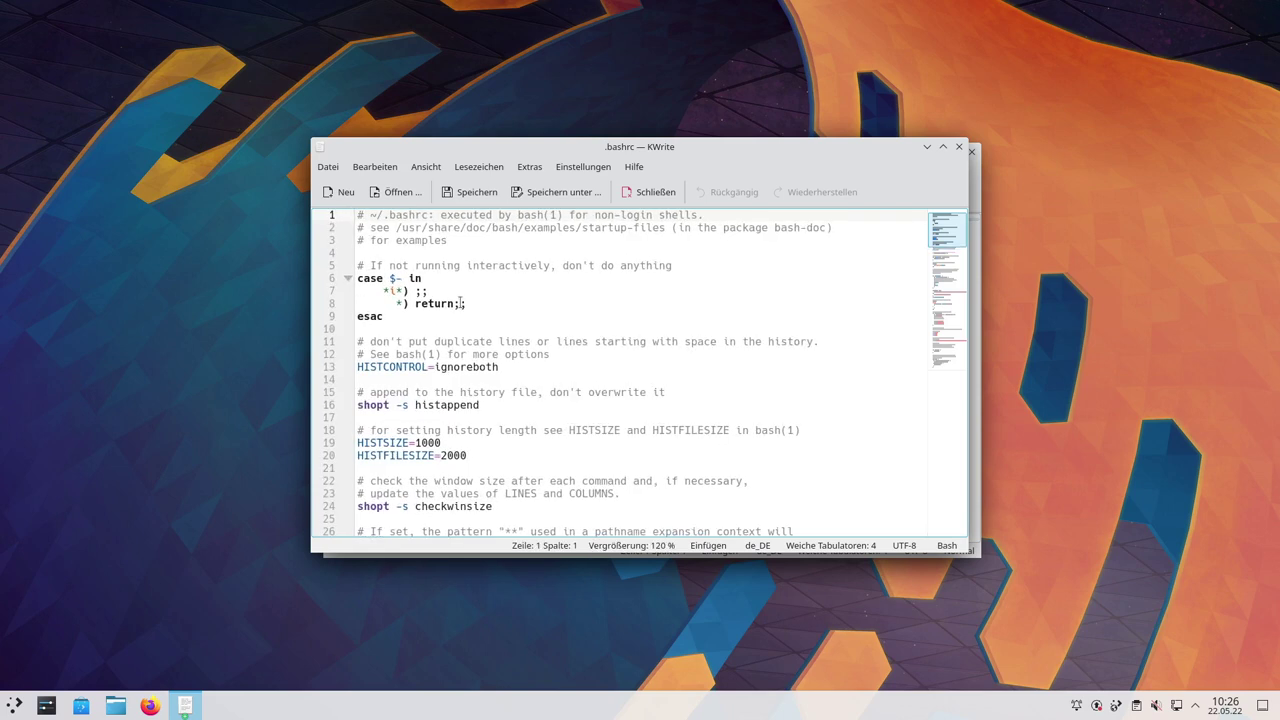
click(943, 147)
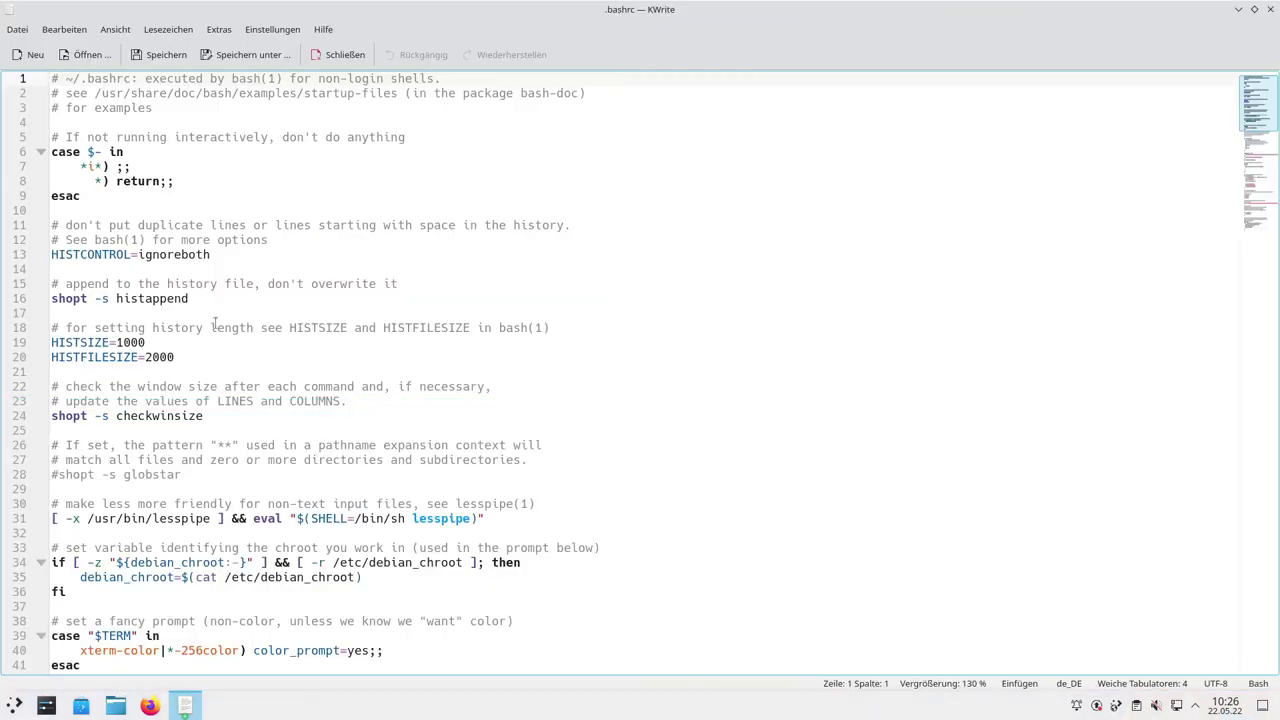
scroll(147, 247, up, 1)
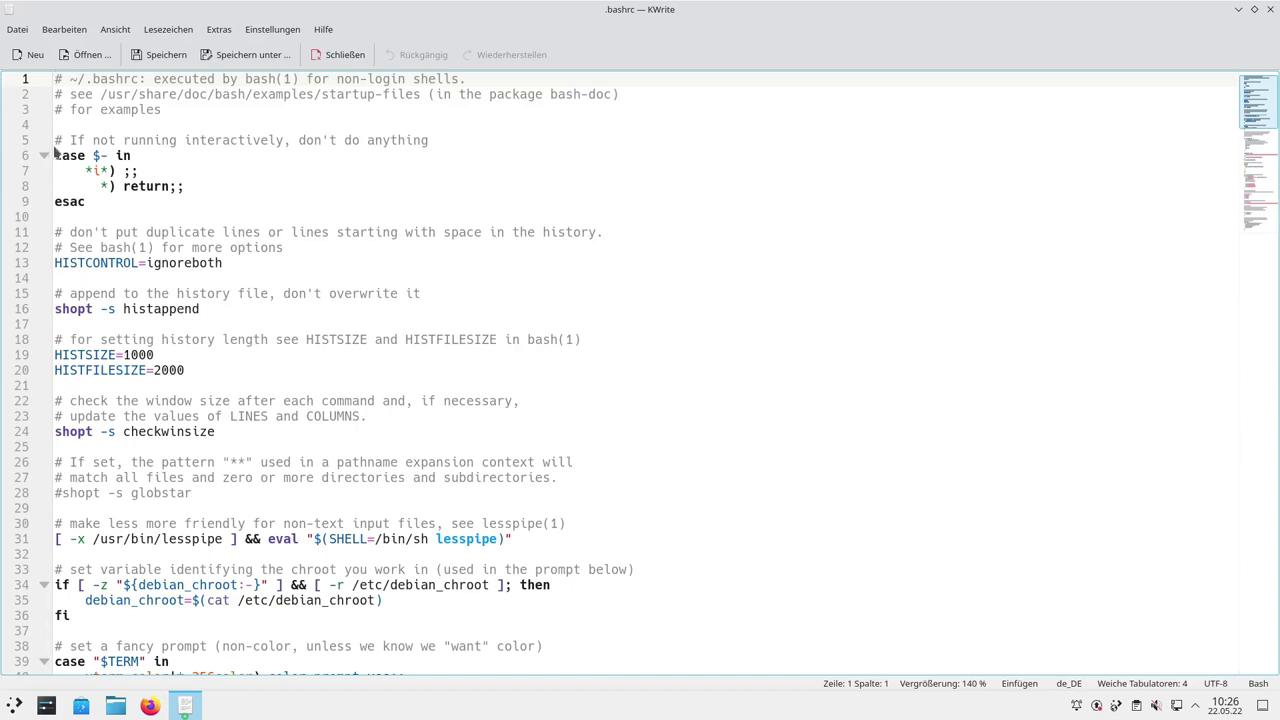
Select the case block on lines 6 to 9 of .bashrc and place the cursor on empty line 10
click(76, 140)
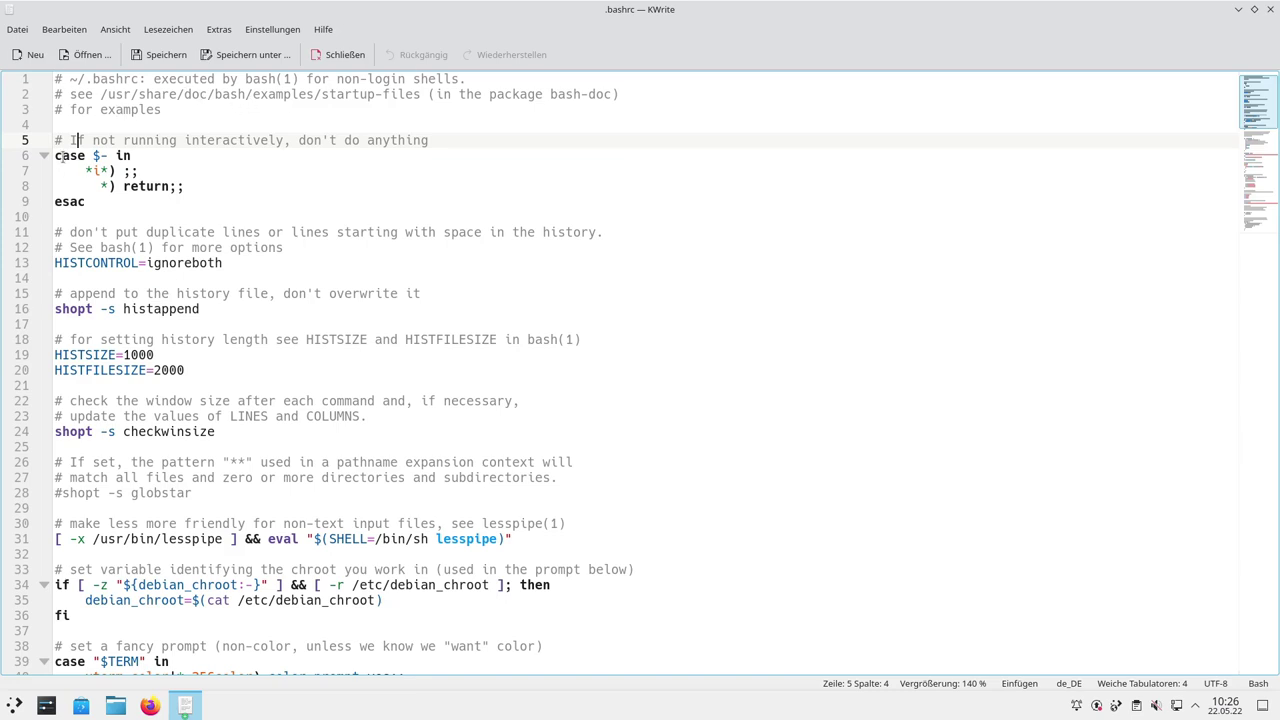
drag(56, 156, 114, 208)
click(114, 208)
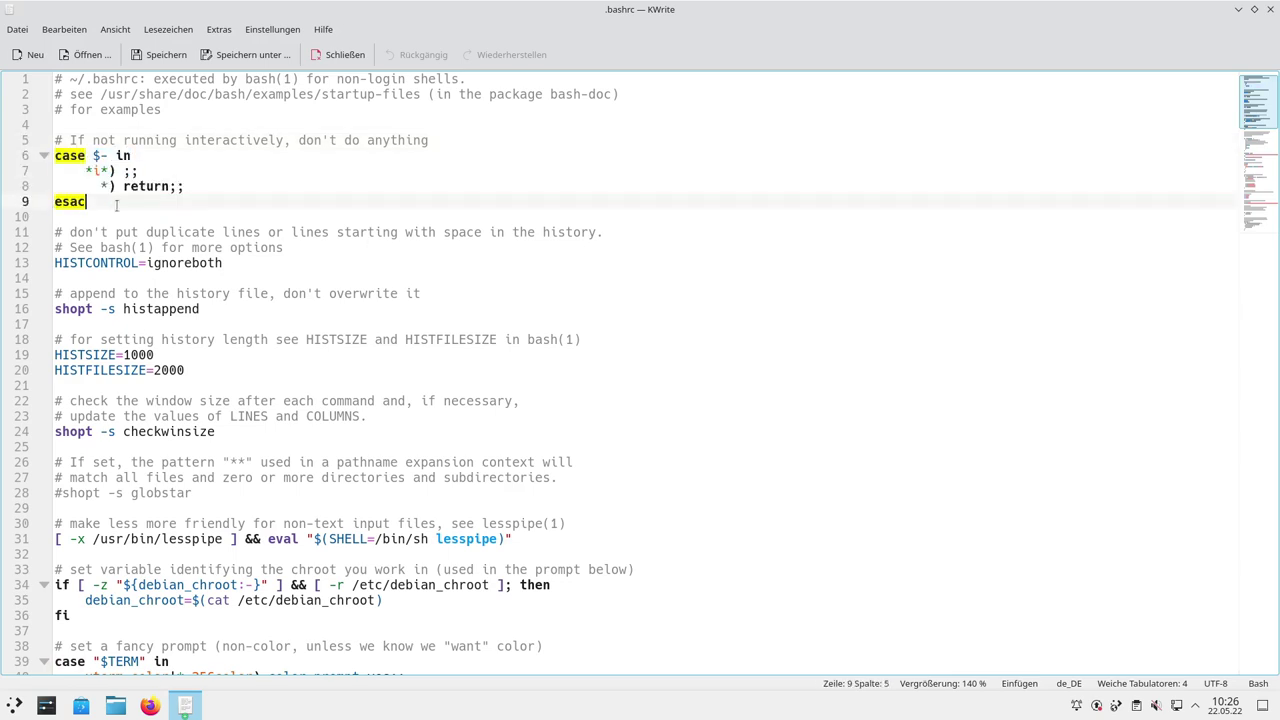
click(85, 228)
click(74, 216)
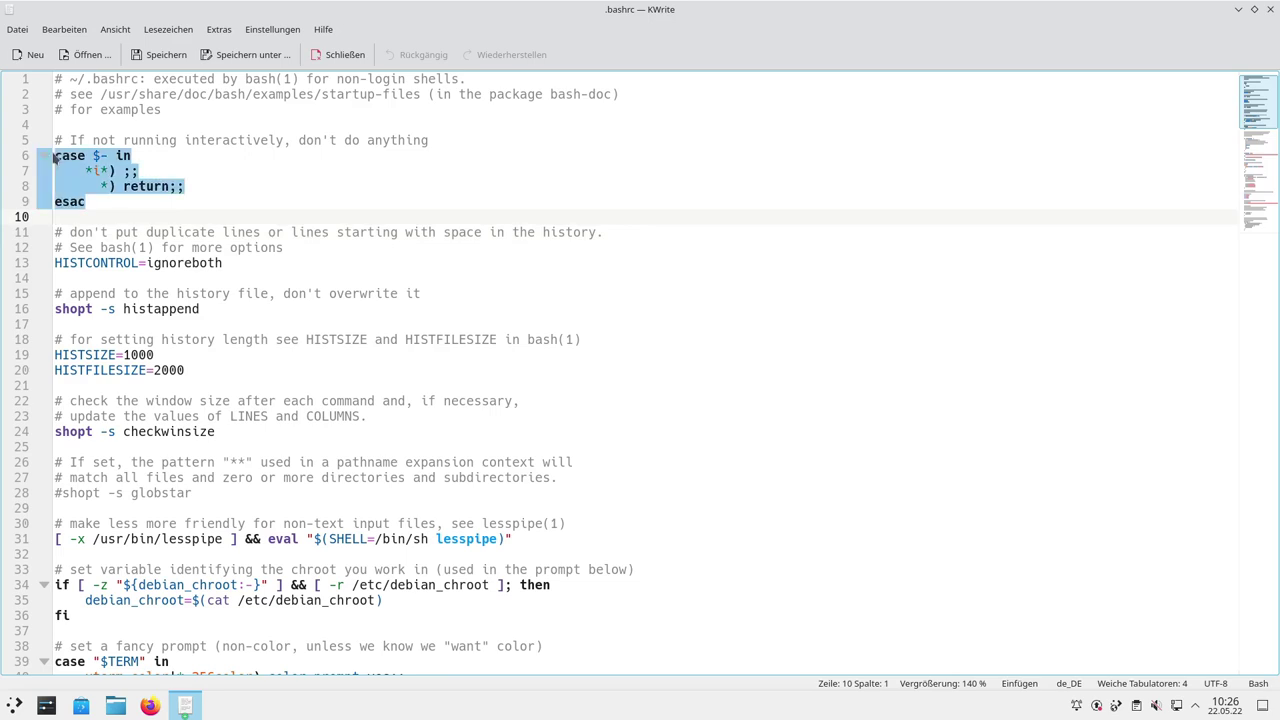
Read through .bashrc down to the alias definitions and return to the beginning, examining the syntax colouring
scroll(100, 155, down, 2)
scroll(22, 146, up, 2)
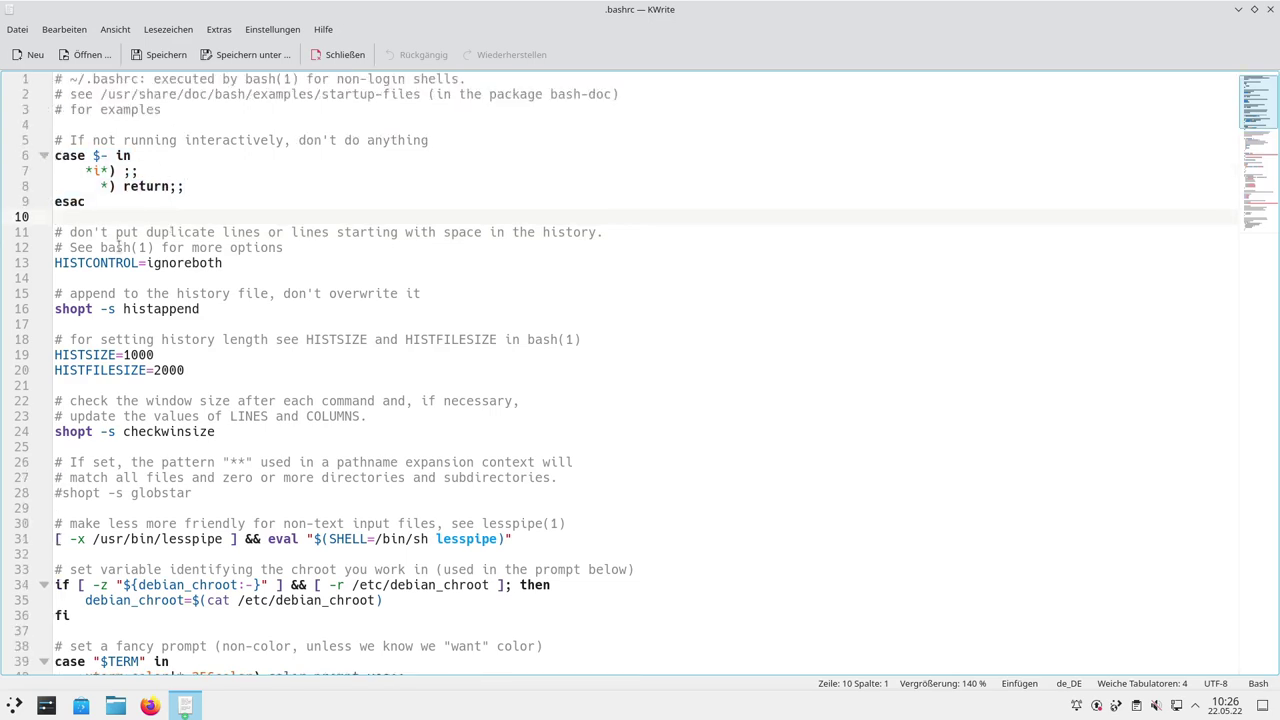
scroll(118, 244, down, 7)
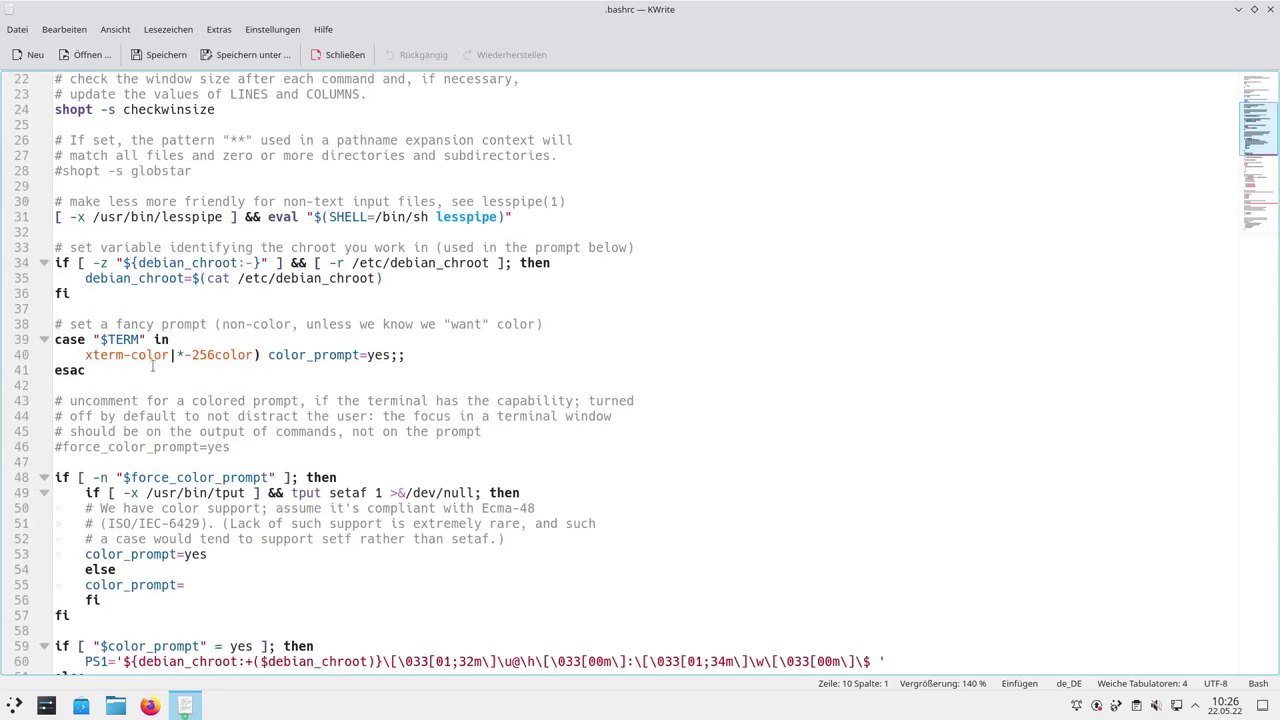
scroll(153, 367, down, 7)
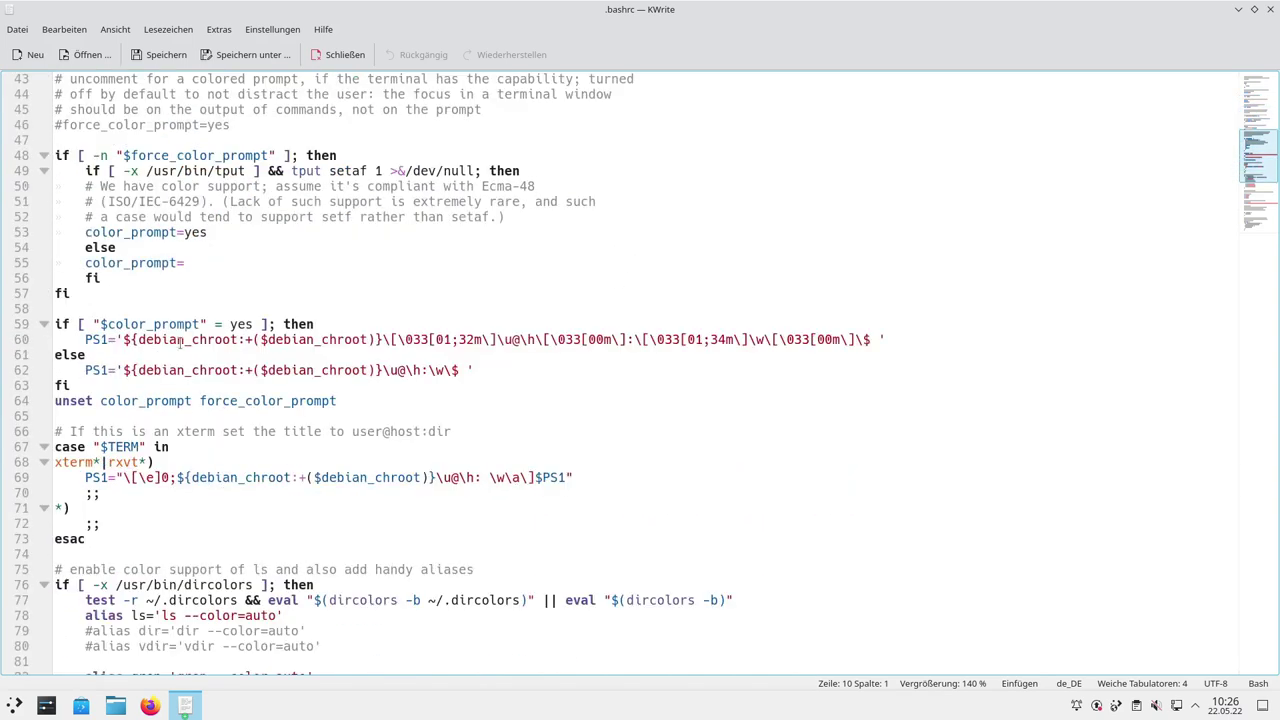
scroll(180, 341, down, 8)
scroll(130, 290, down, 5)
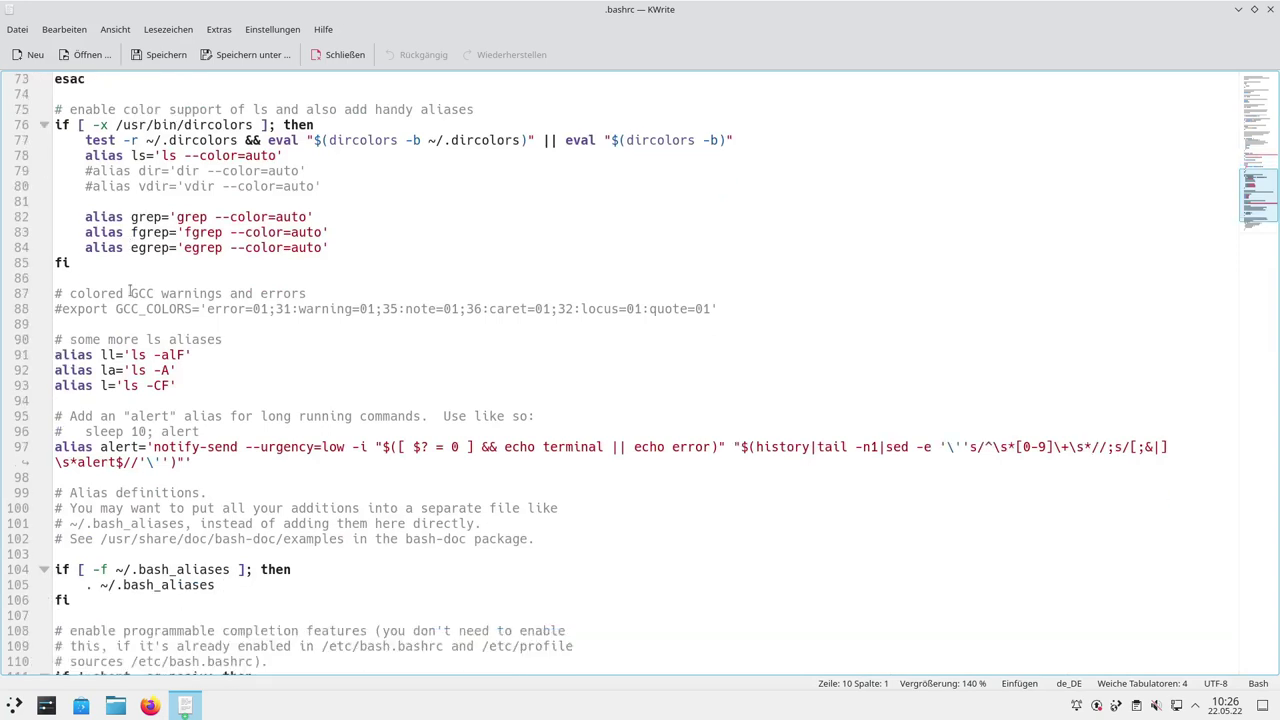
scroll(127, 293, up, 17)
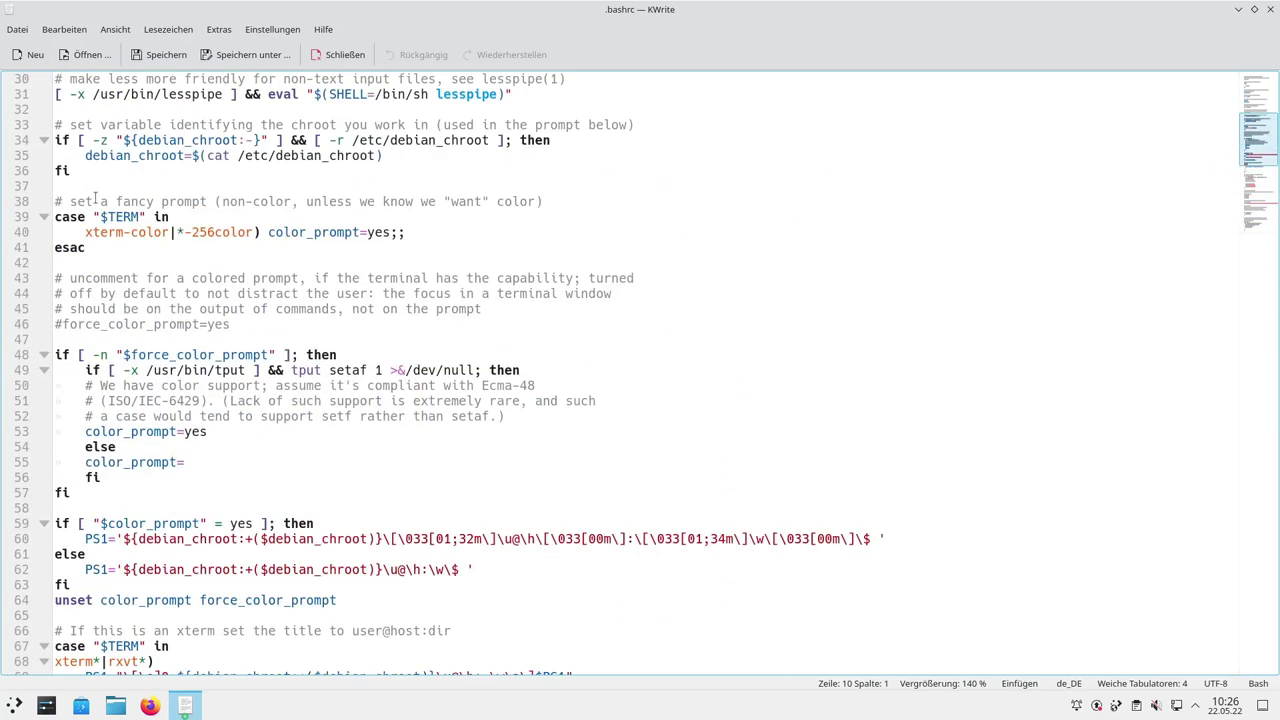
scroll(95, 197, up, 5)
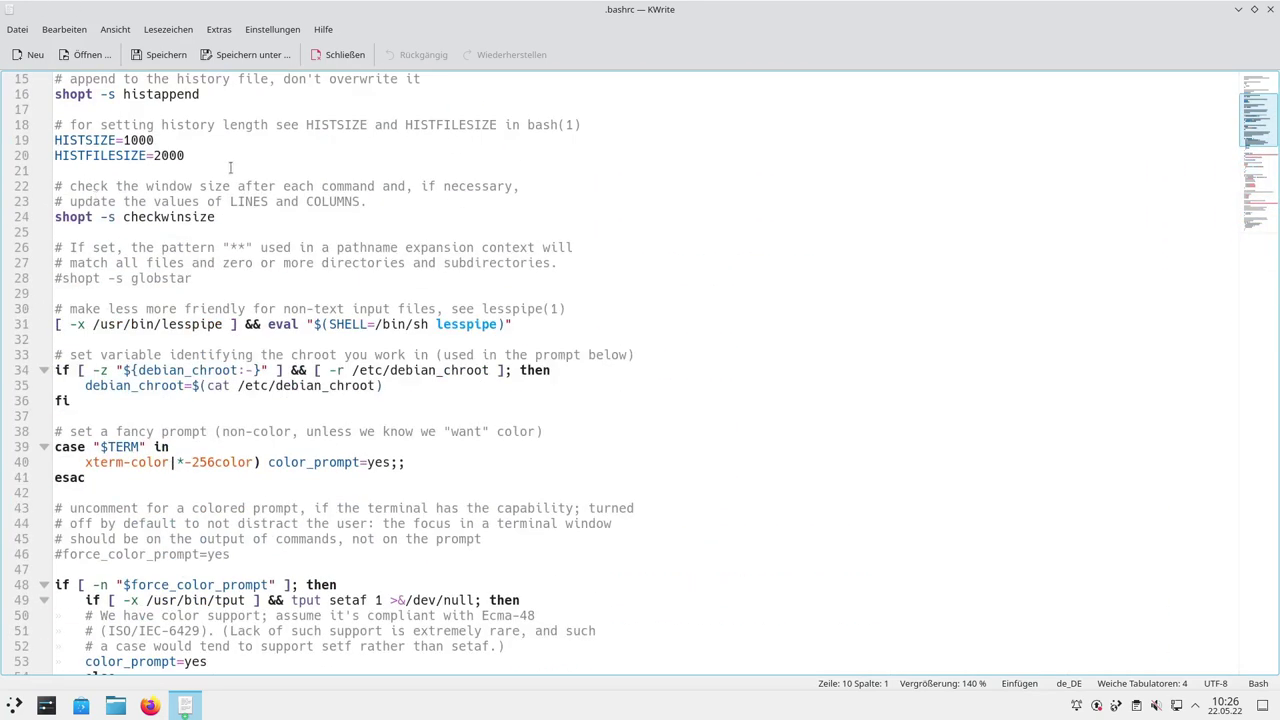
scroll(230, 167, up, 5)
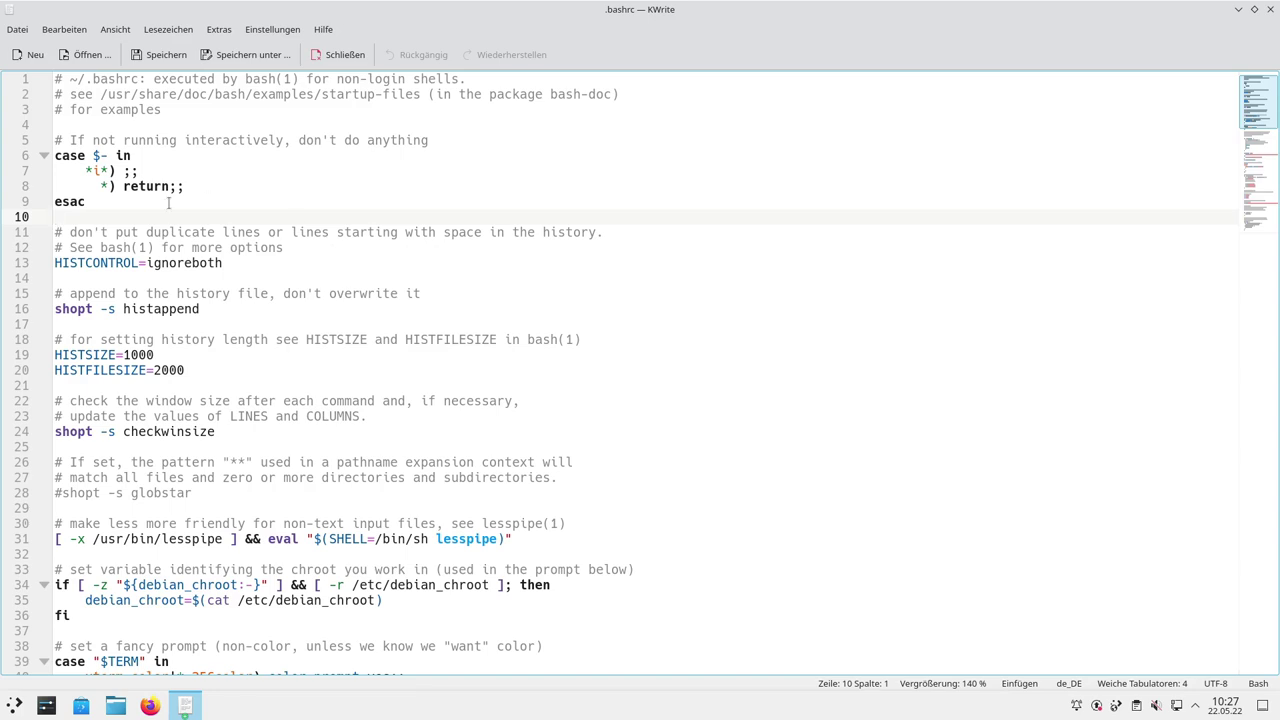
Switch the syntax highlighting of .bashrc to Zsh from the Skripte group and review the file's colouring
click(230, 34)
mouse_move(300, 65)
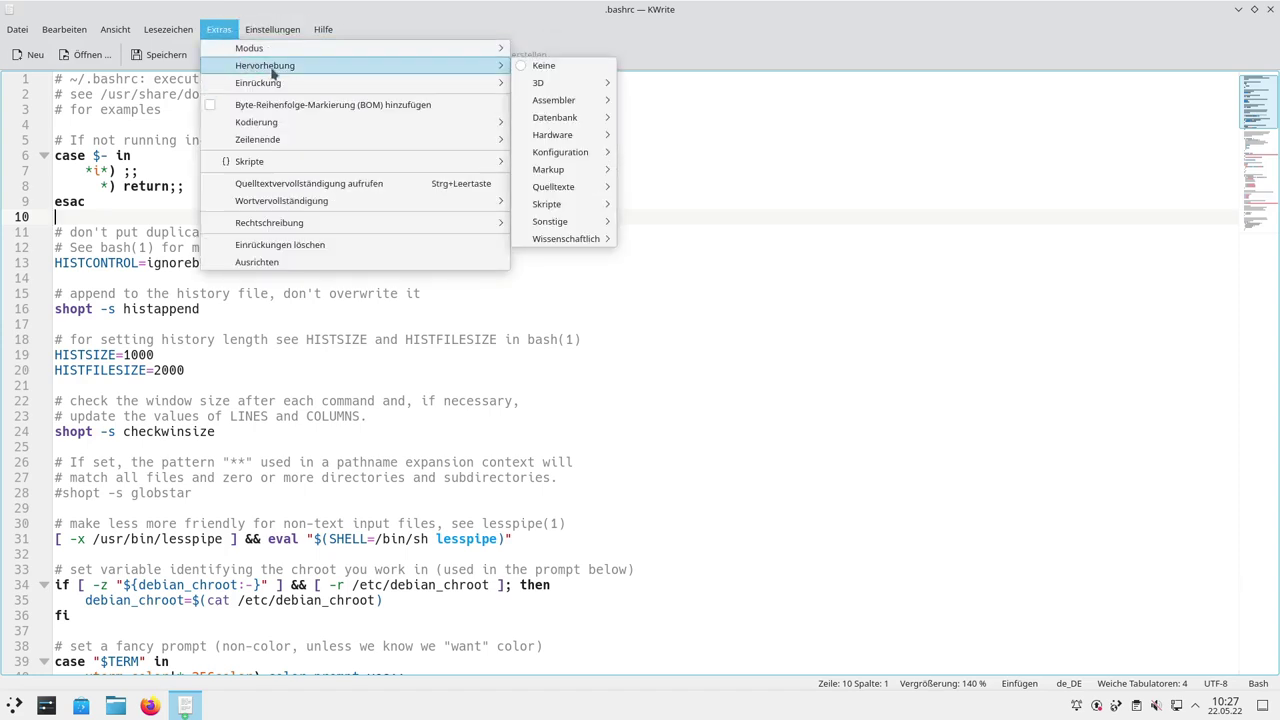
mouse_move(580, 102)
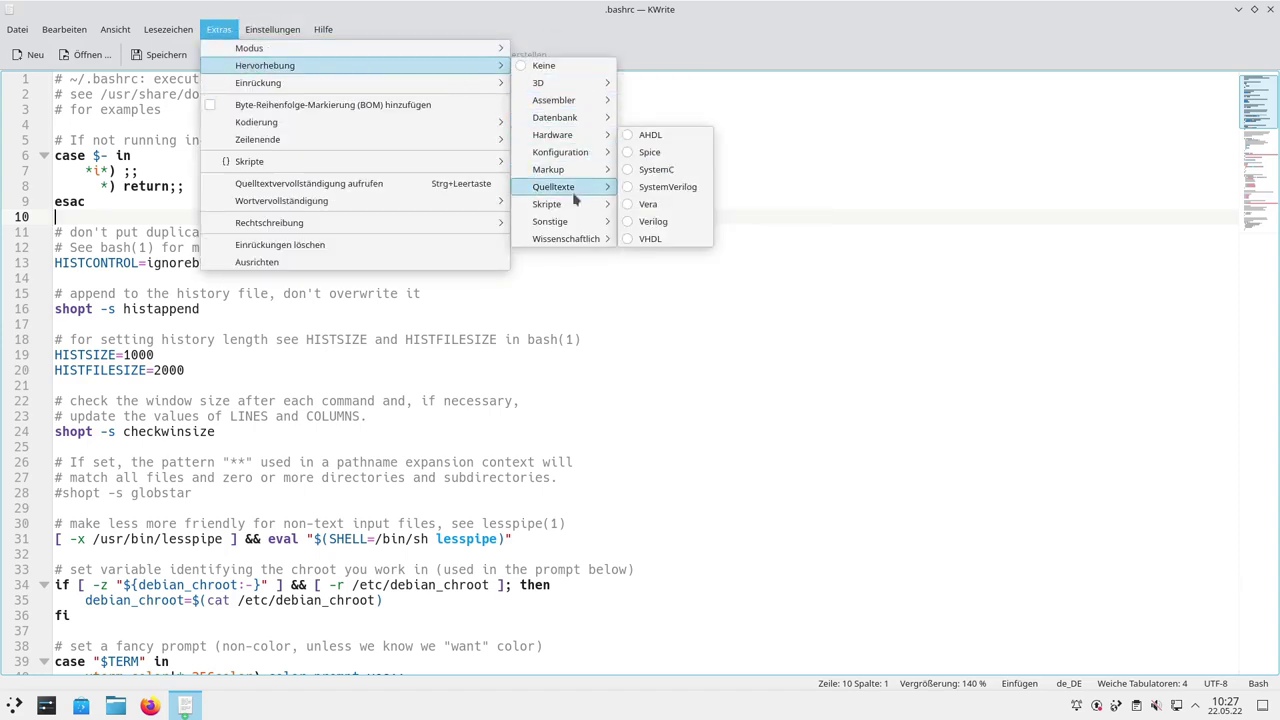
mouse_move(580, 206)
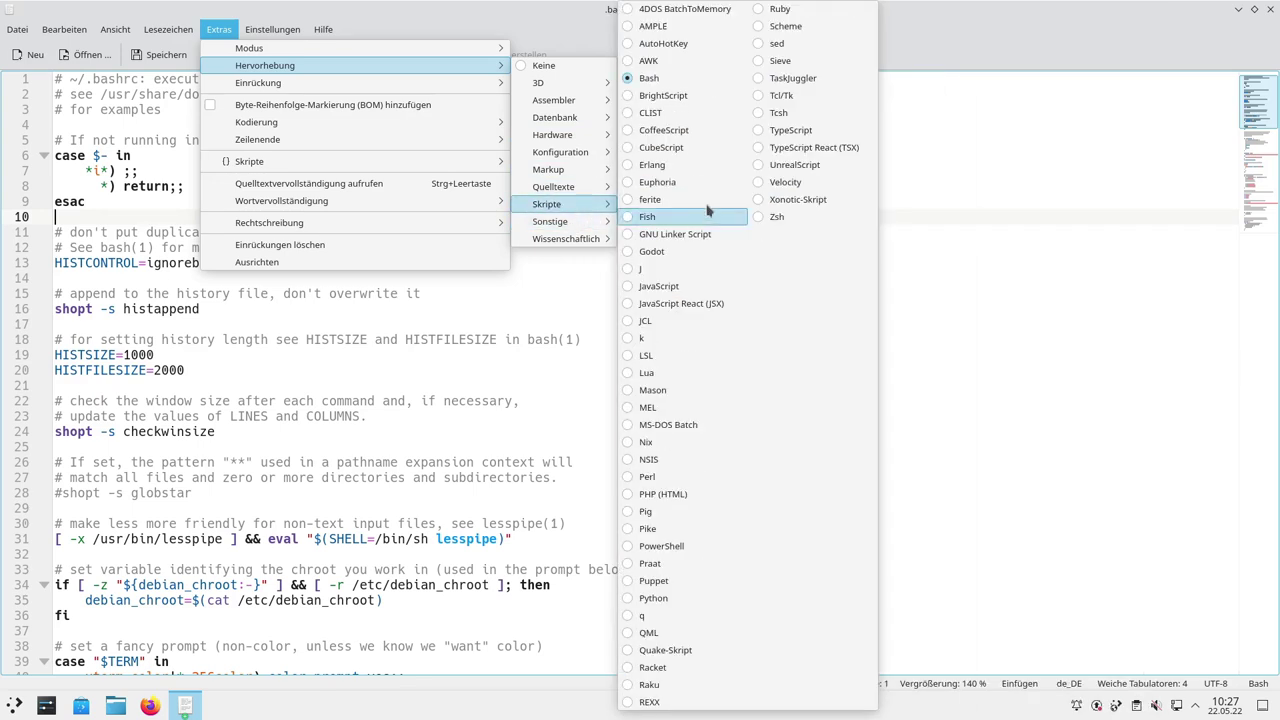
click(766, 217)
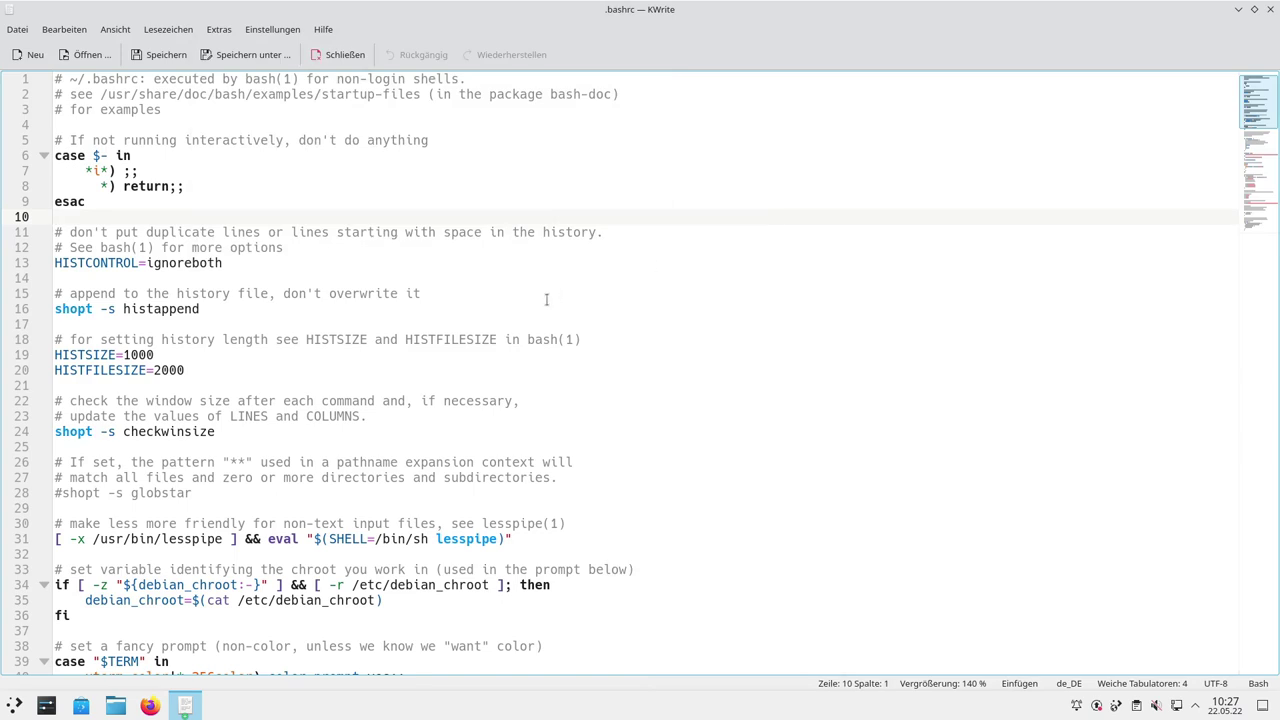
scroll(140, 354, down, 12)
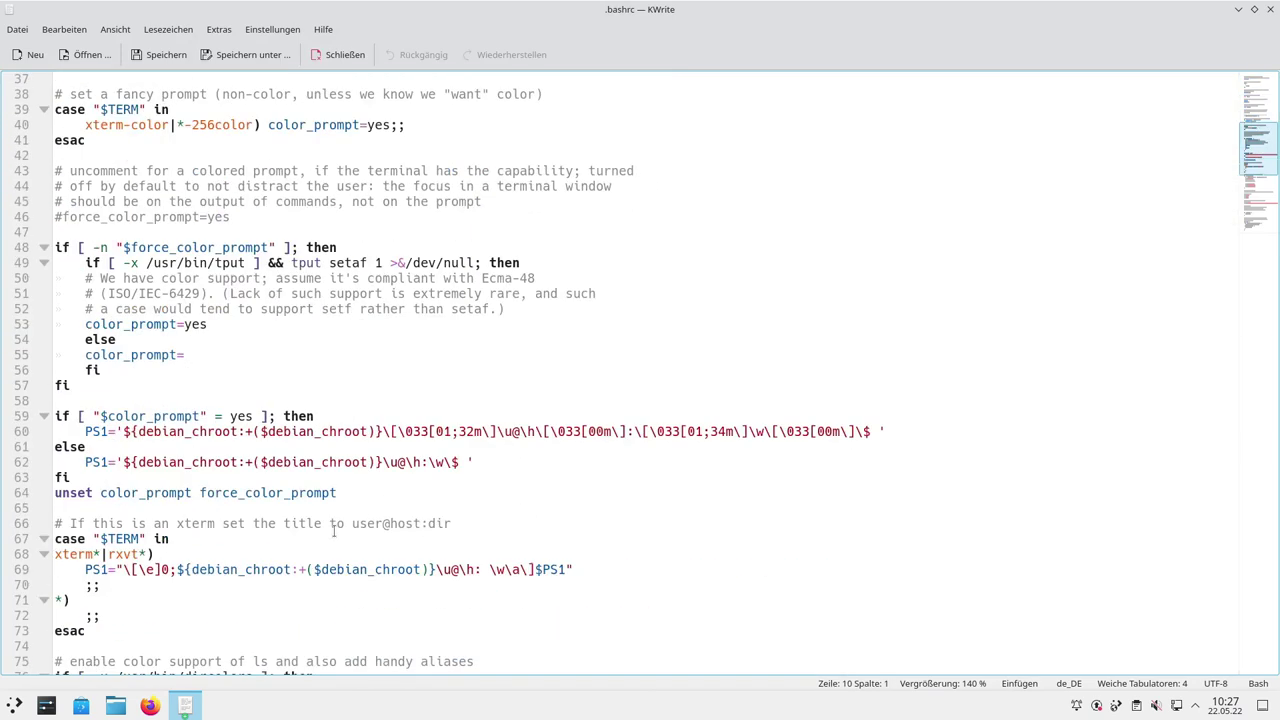
scroll(241, 440, up, 11)
scroll(241, 441, up, 1)
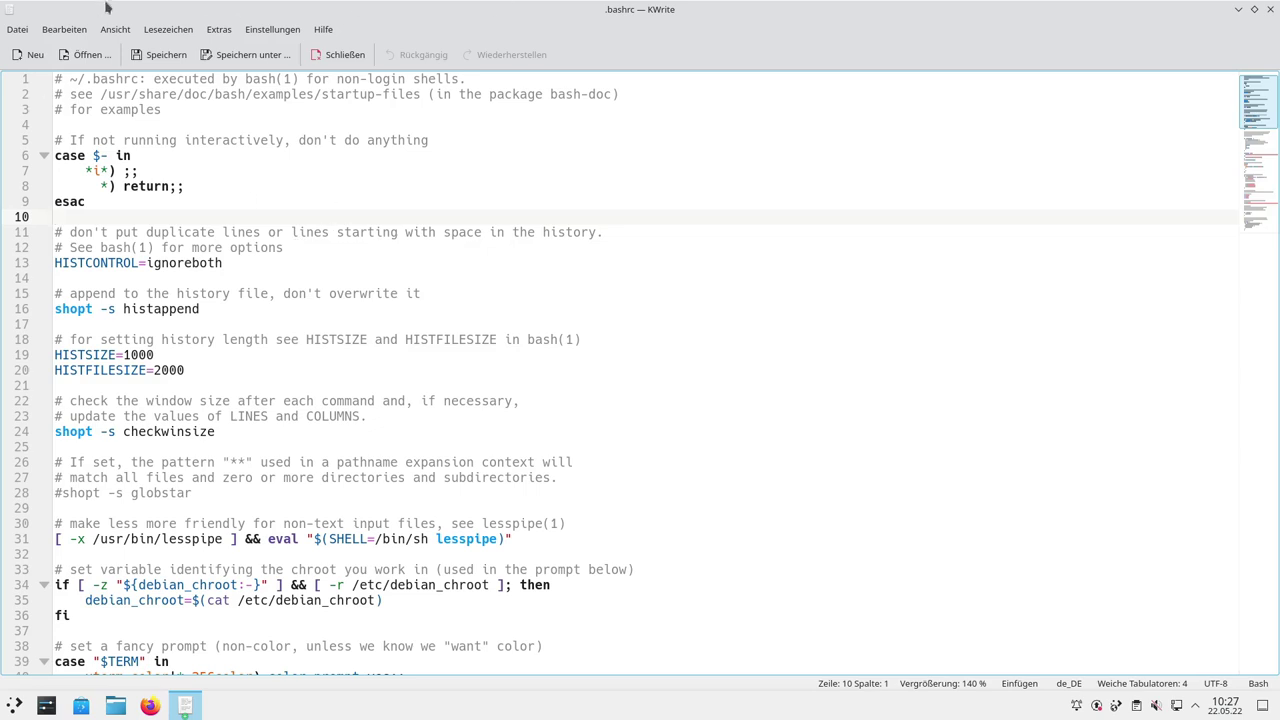
Close .bashrc and the remaining KWrite windows, and start Spectacle with a full-screen screenshot
click(332, 54)
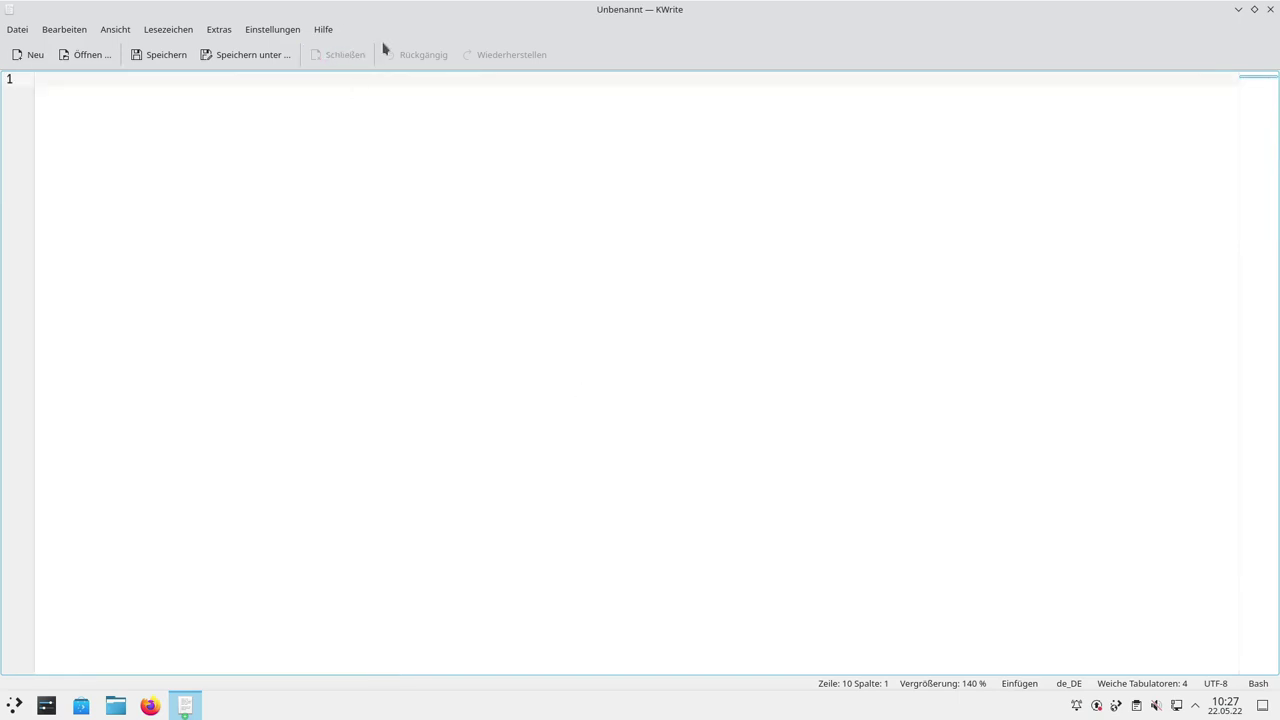
click(1254, 9)
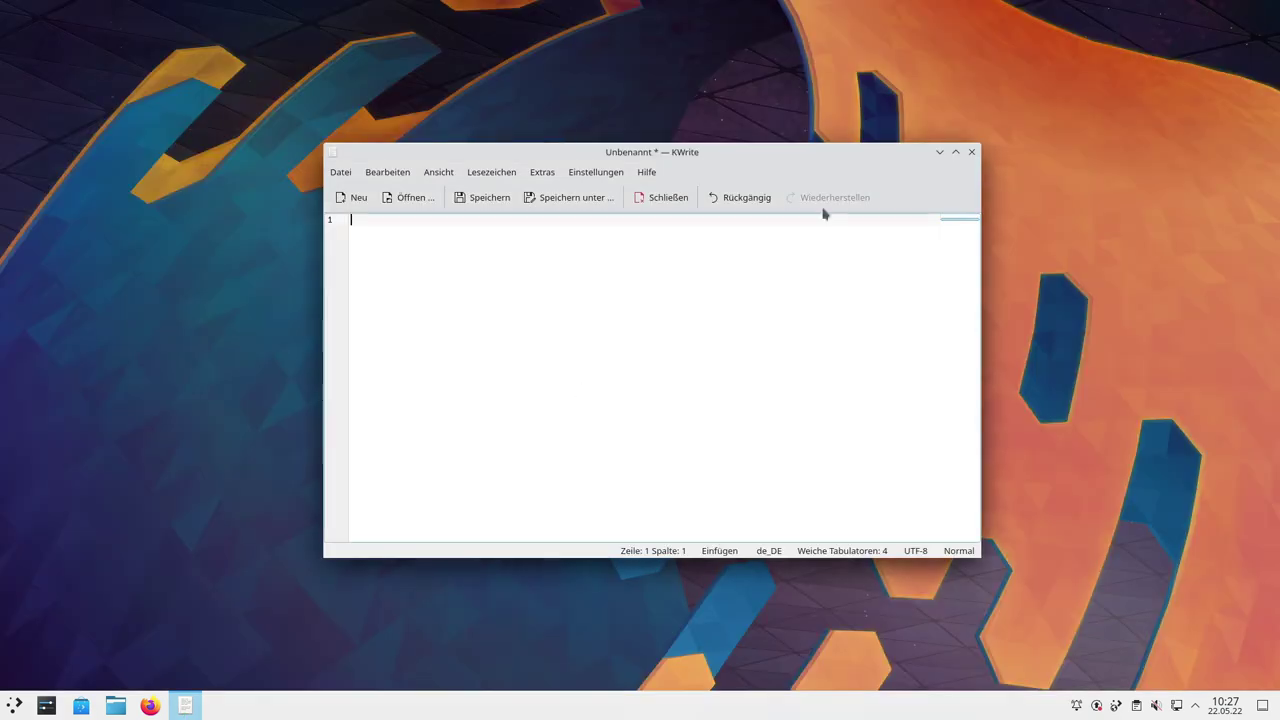
key(ctrl+q)
key(Print)
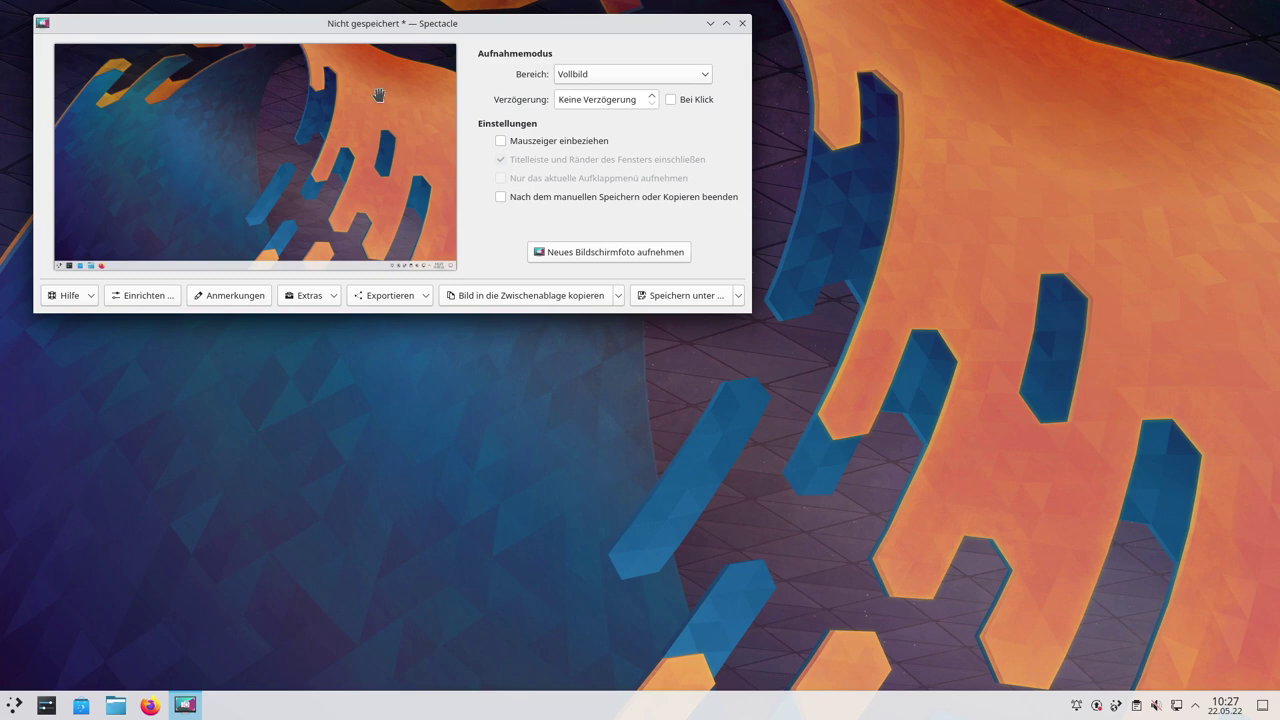
Finish with Spectacle, open Gwenview maximised and look at its lists of recent files and recently opened folders
drag(406, 24, 686, 109)
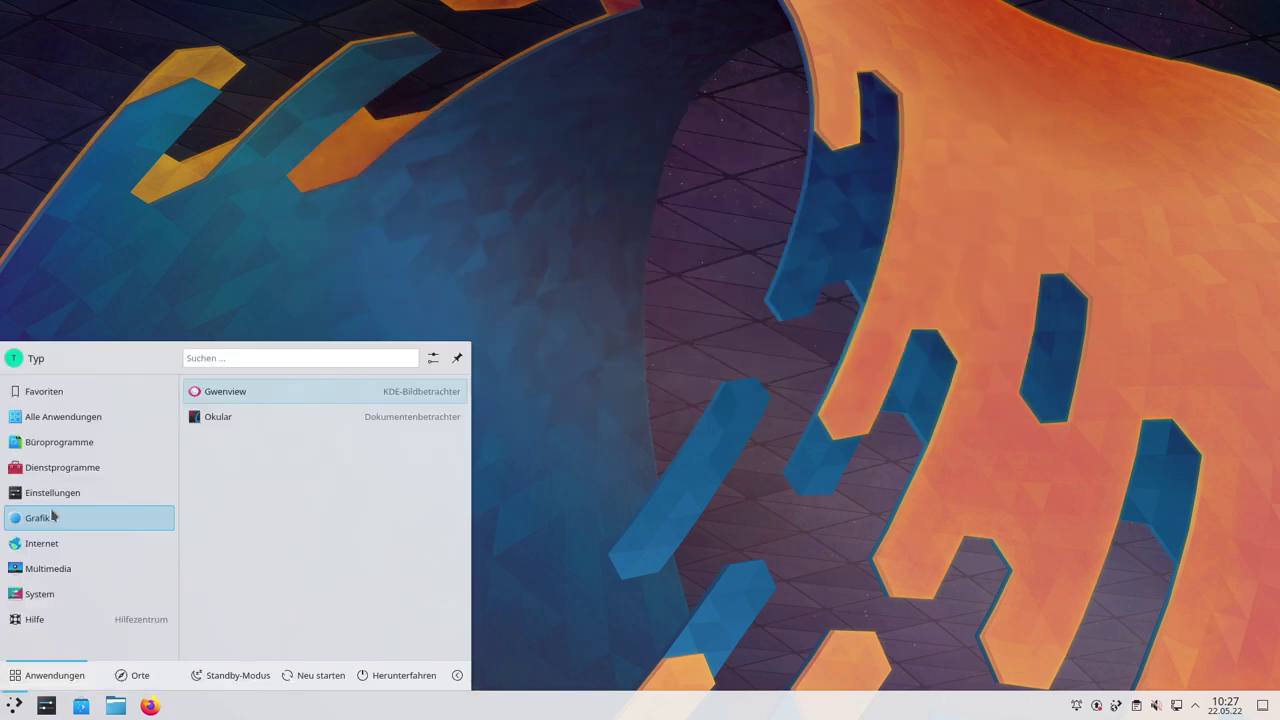
click(228, 393)
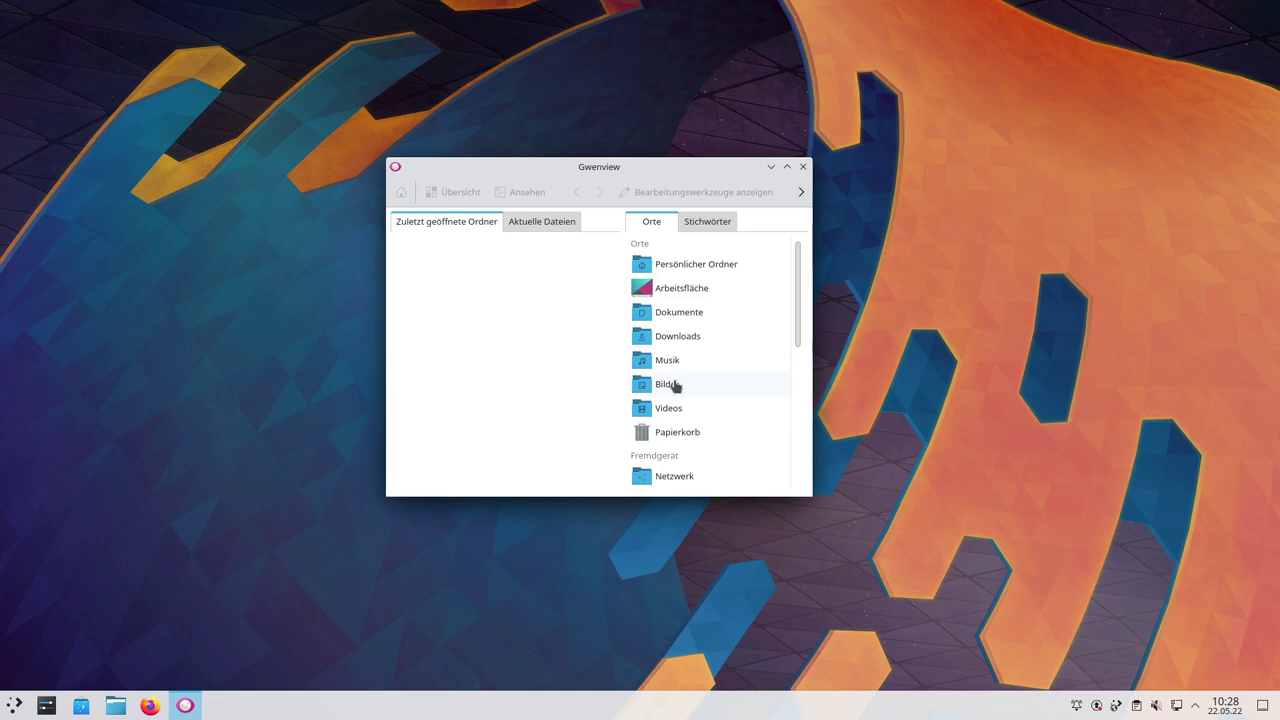
click(787, 168)
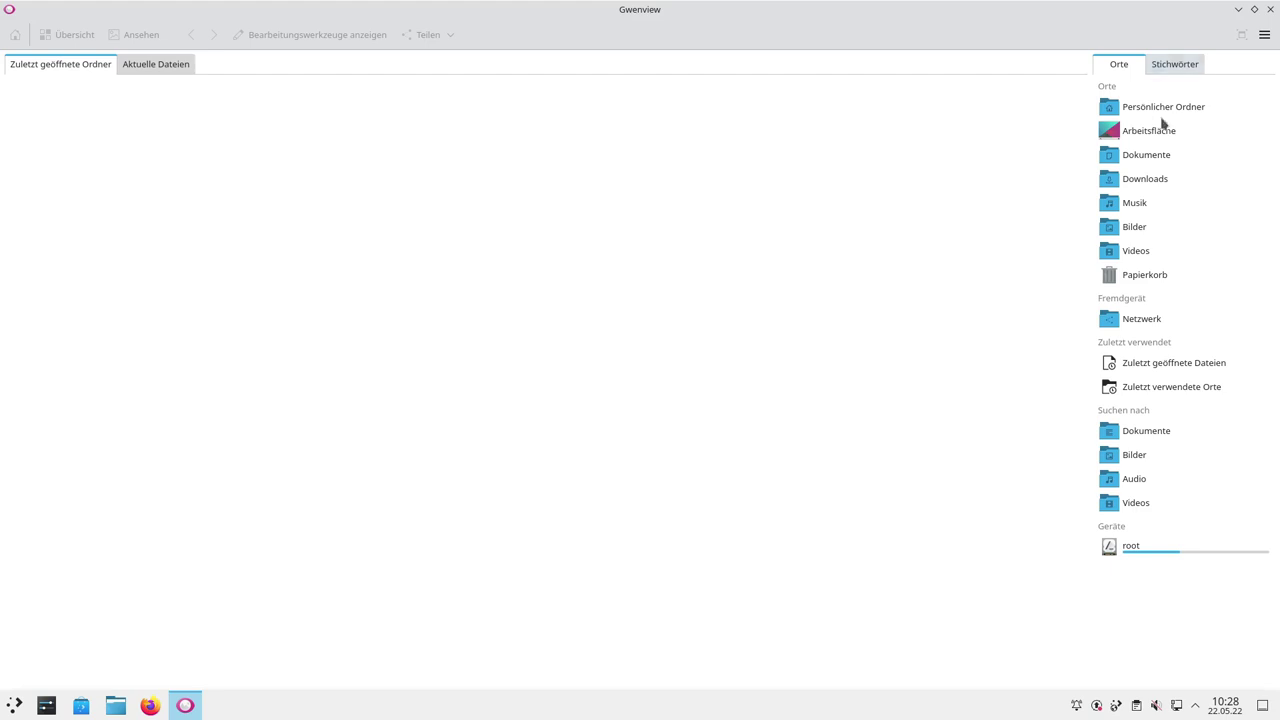
click(155, 66)
click(77, 66)
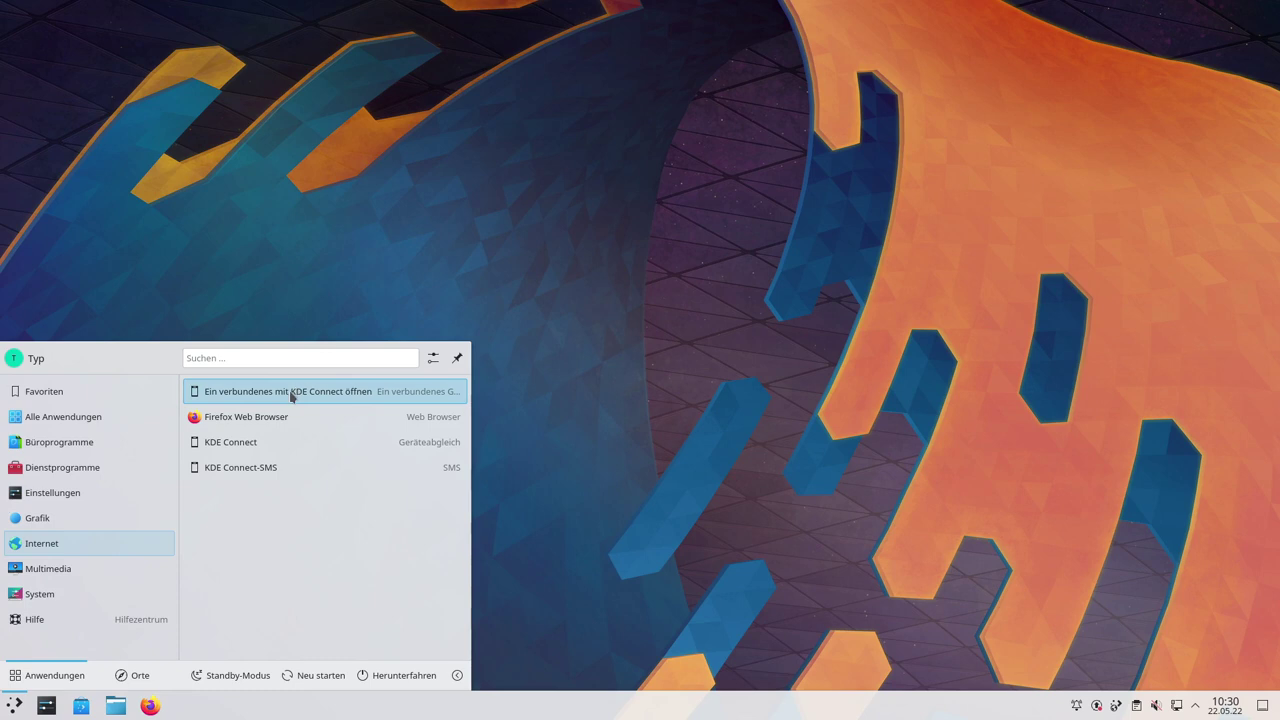
Launch KDE Connect and KDE Connect-SMS from the Internet group of applications
click(233, 446)
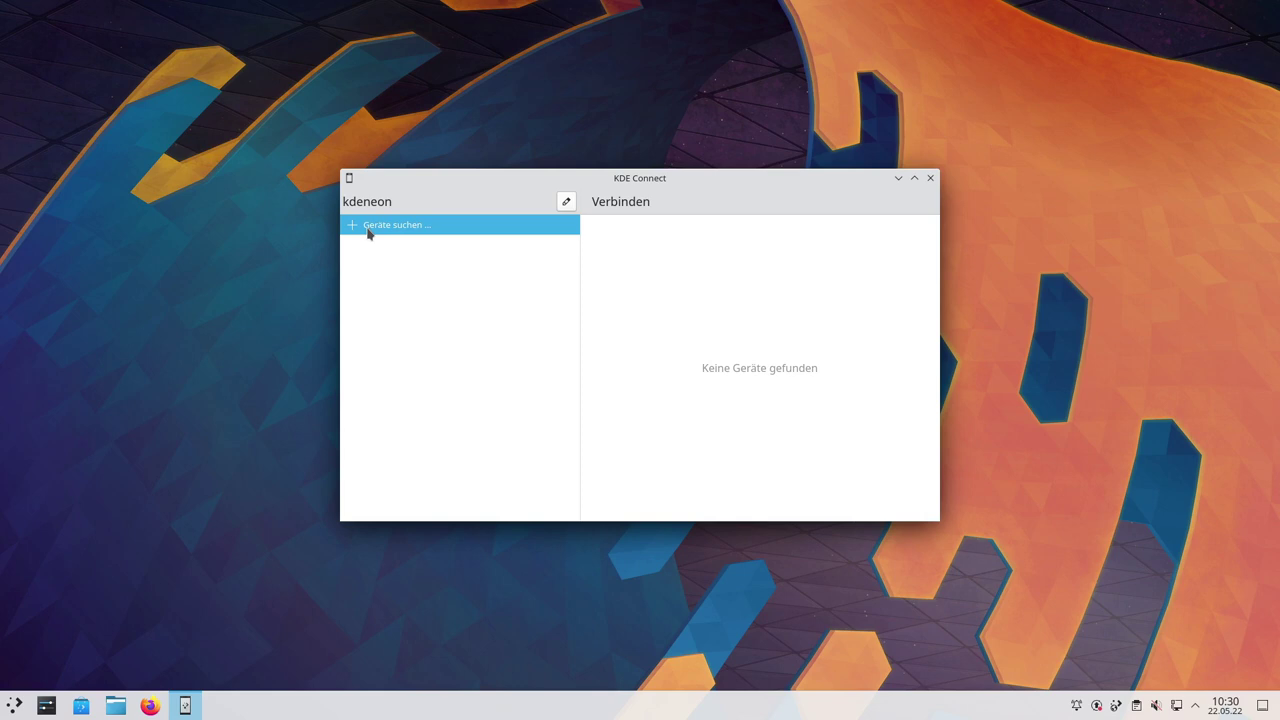
click(14, 708)
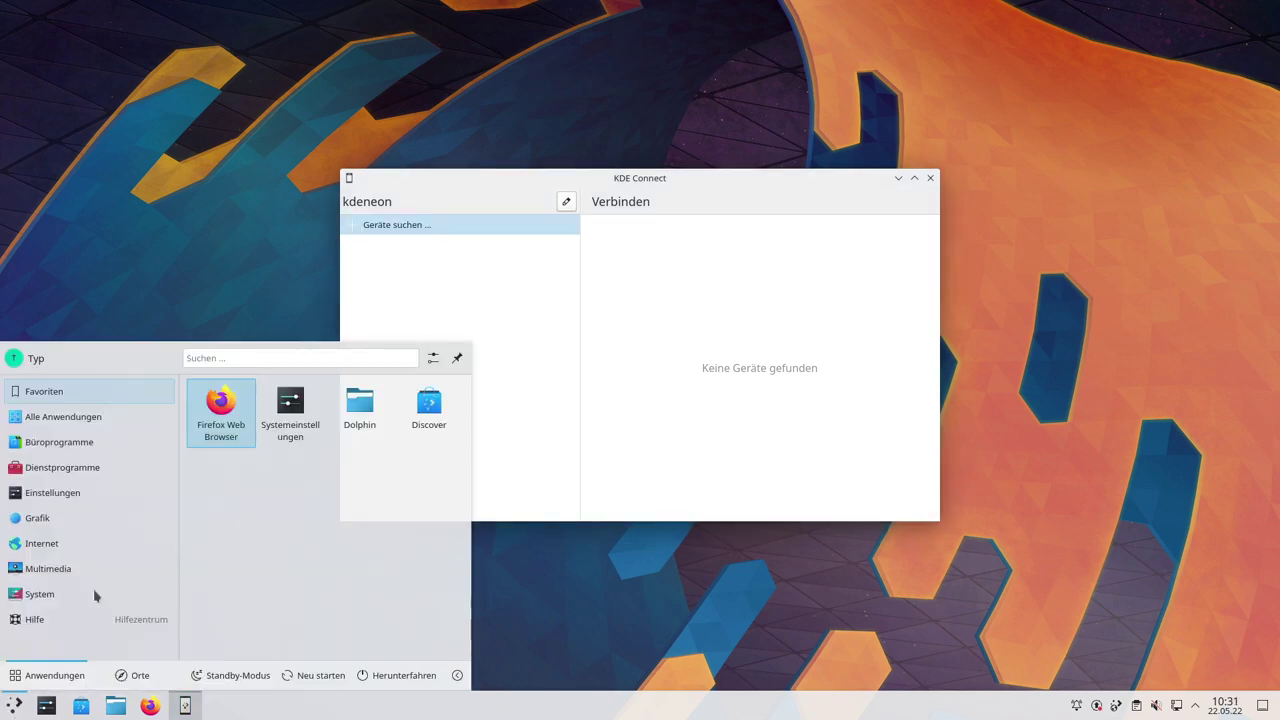
mouse_move(63, 517)
mouse_move(54, 540)
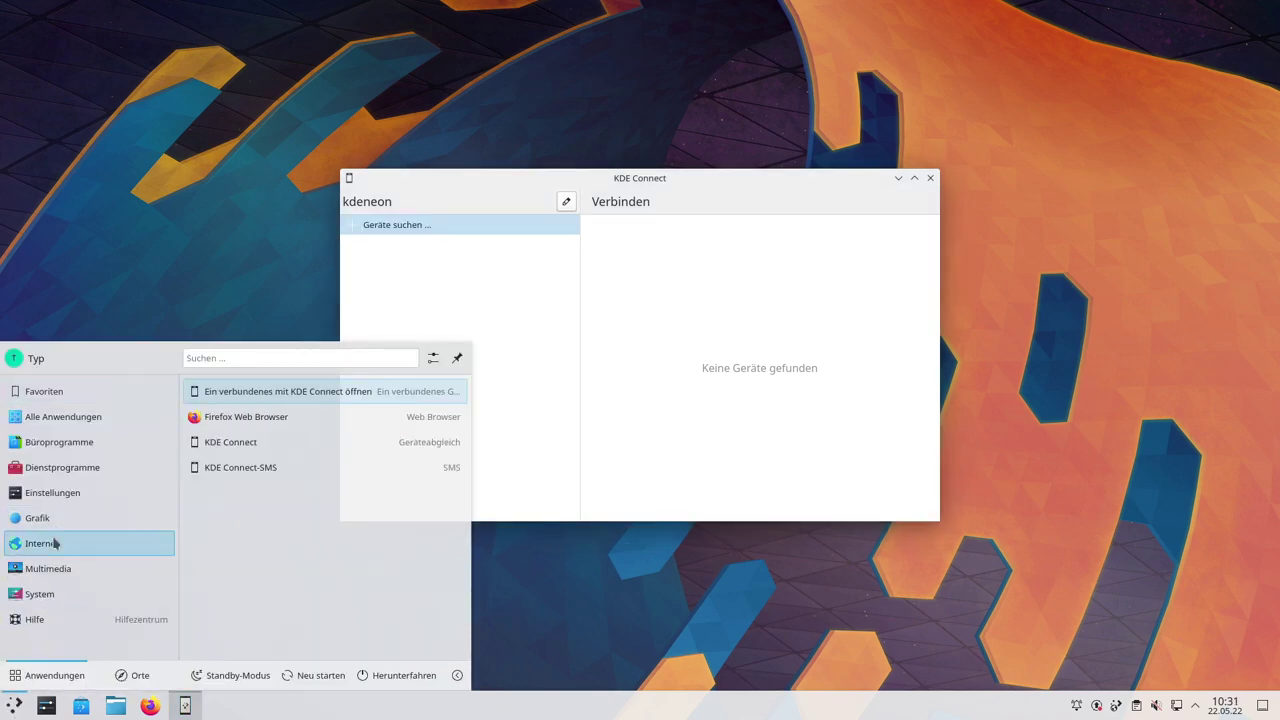
click(257, 470)
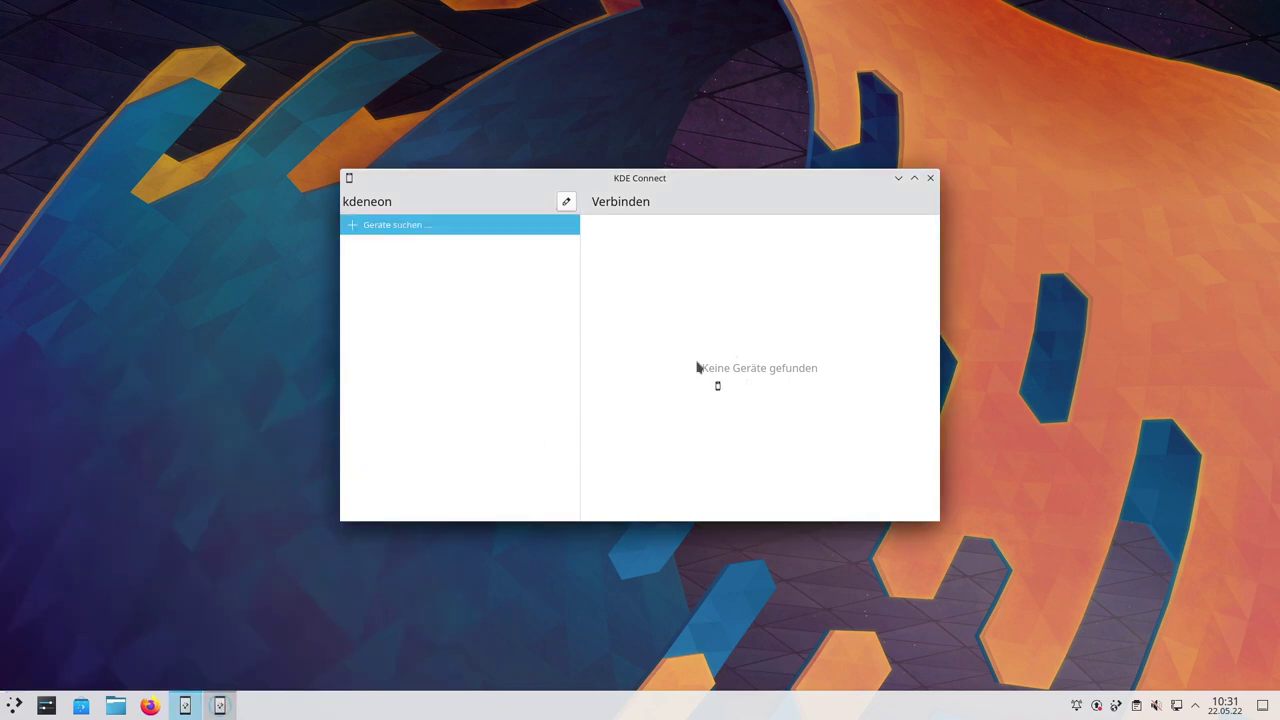
Arrange the KDE Connect and KDE Connect SMS windows side by side for viewing and close both
drag(668, 146, 868, 106)
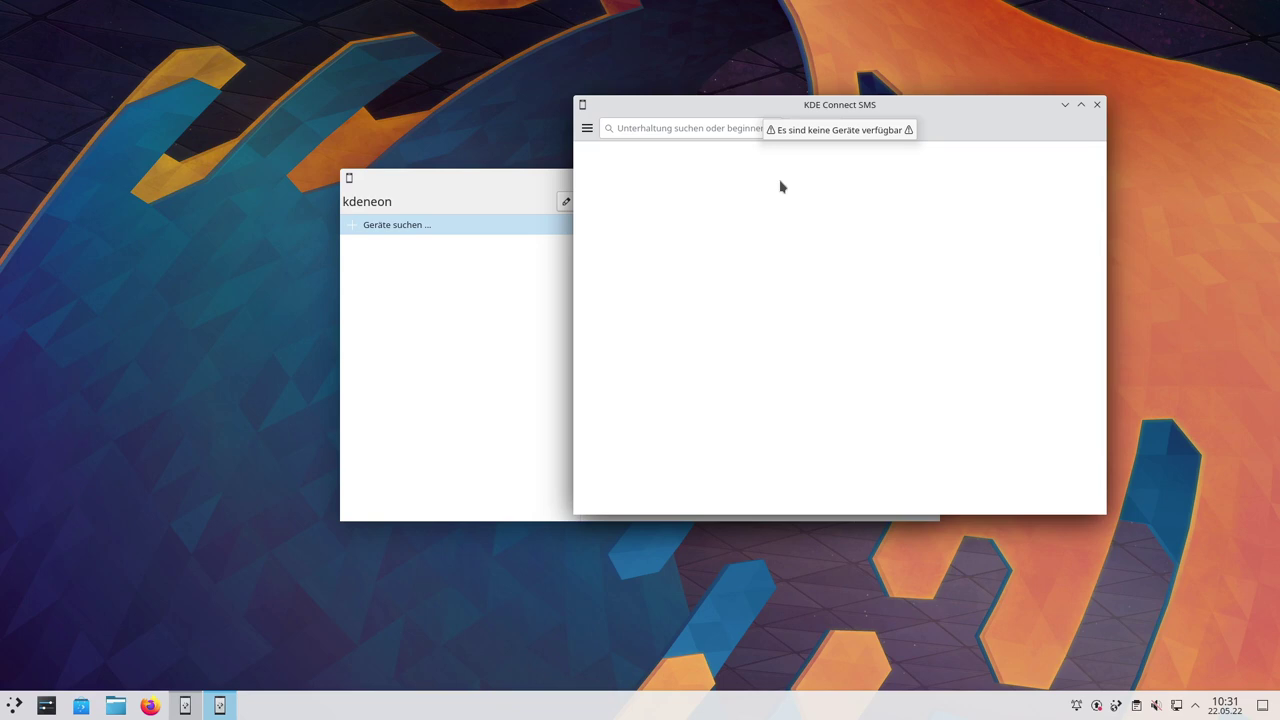
click(586, 130)
click(584, 133)
drag(803, 100, 896, 62)
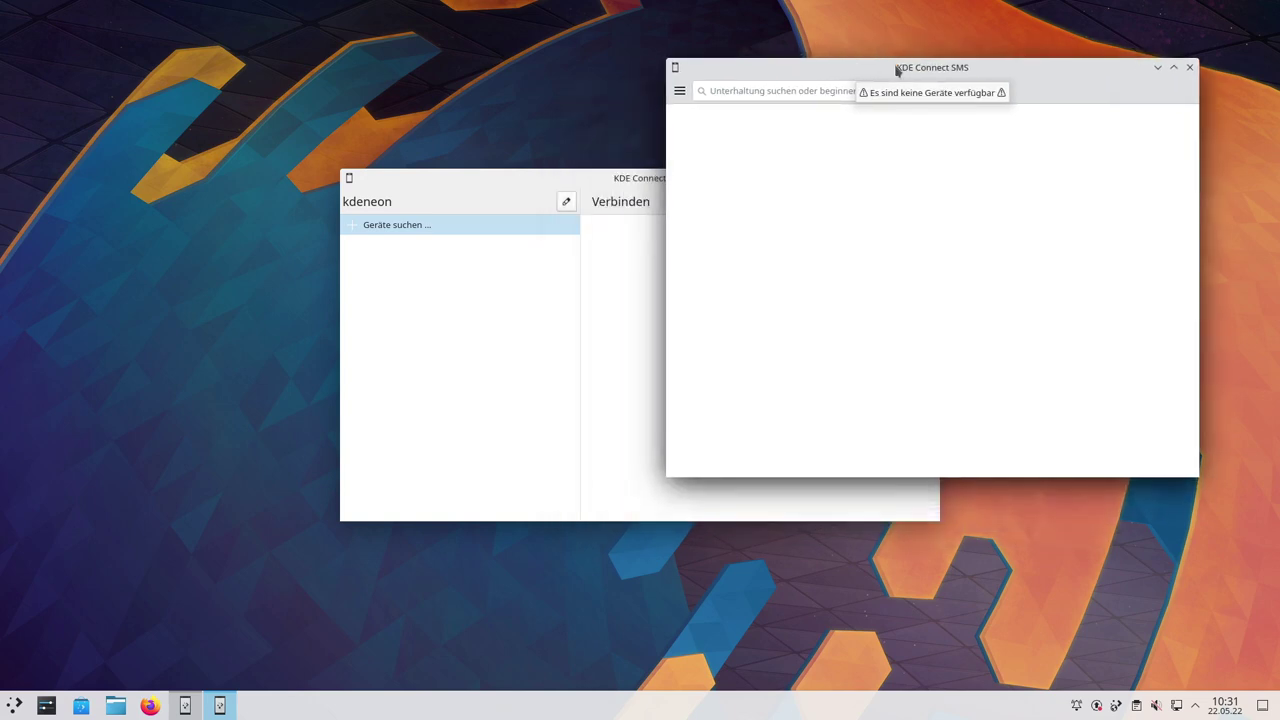
drag(566, 183, 312, 142)
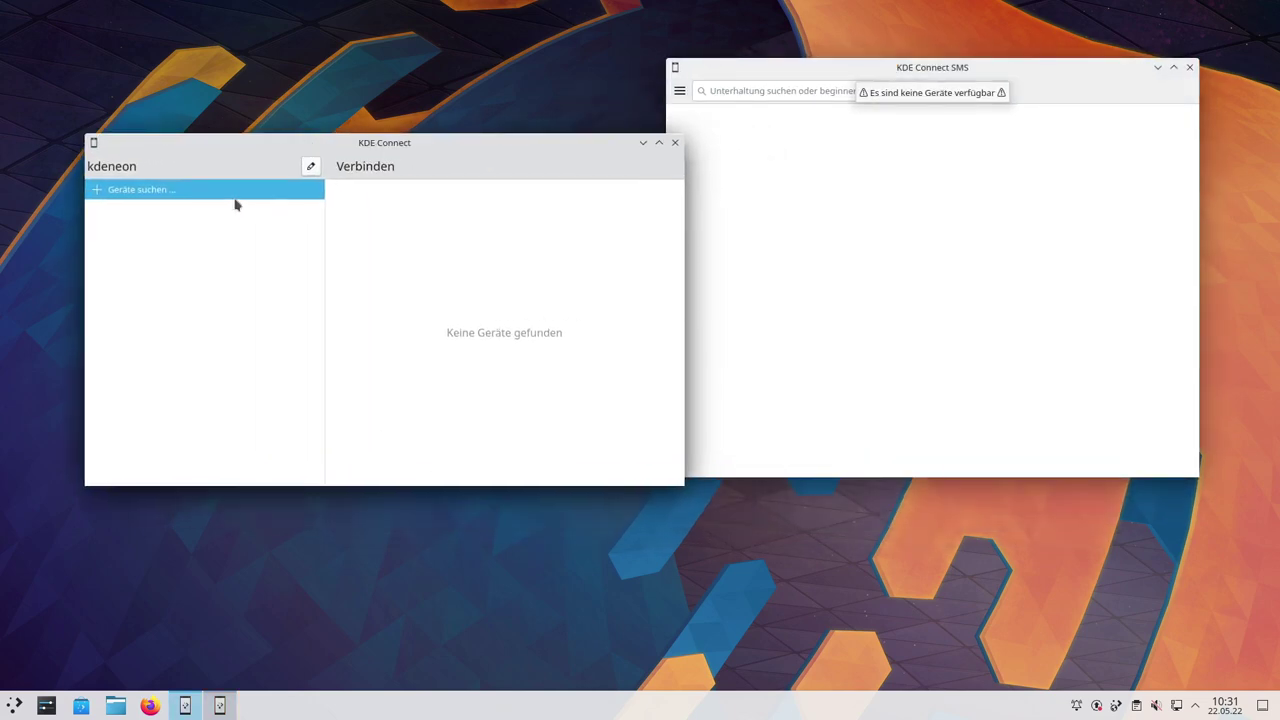
click(838, 300)
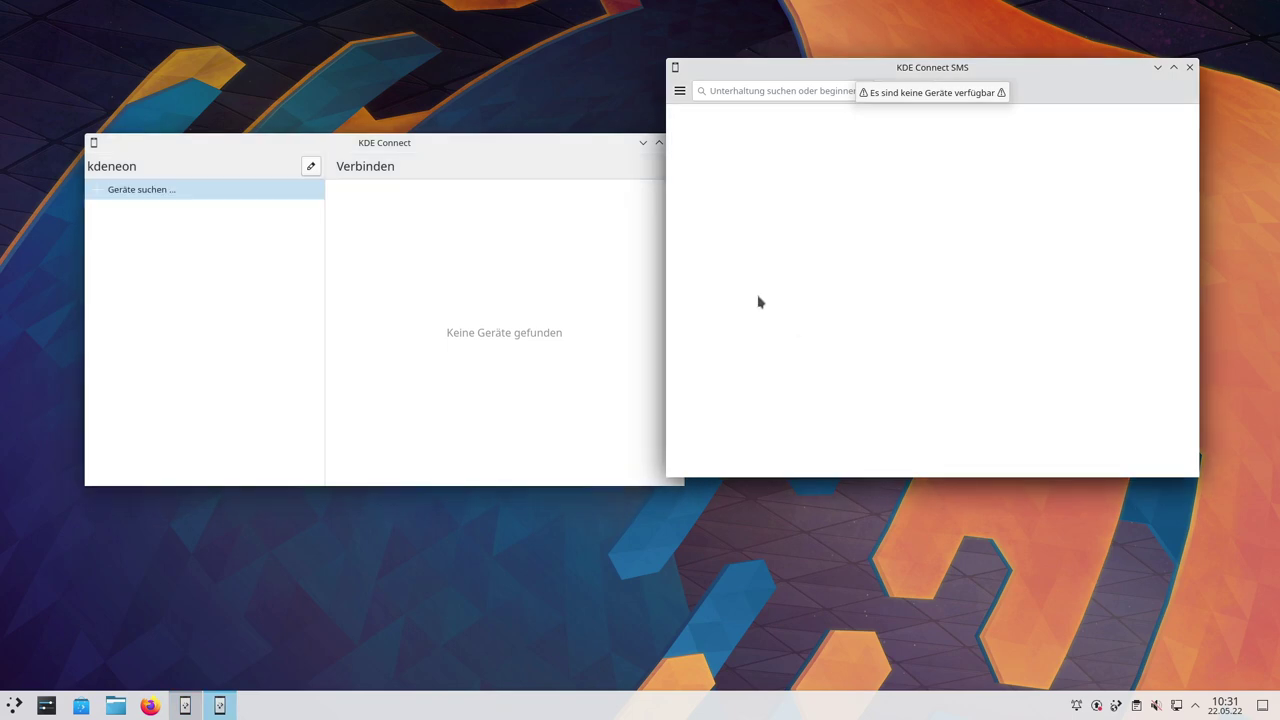
click(1189, 67)
click(675, 142)
Start VLC Media Player from the Multimedia group, dismiss its start-up dialog, view the main window and close it
key(super)
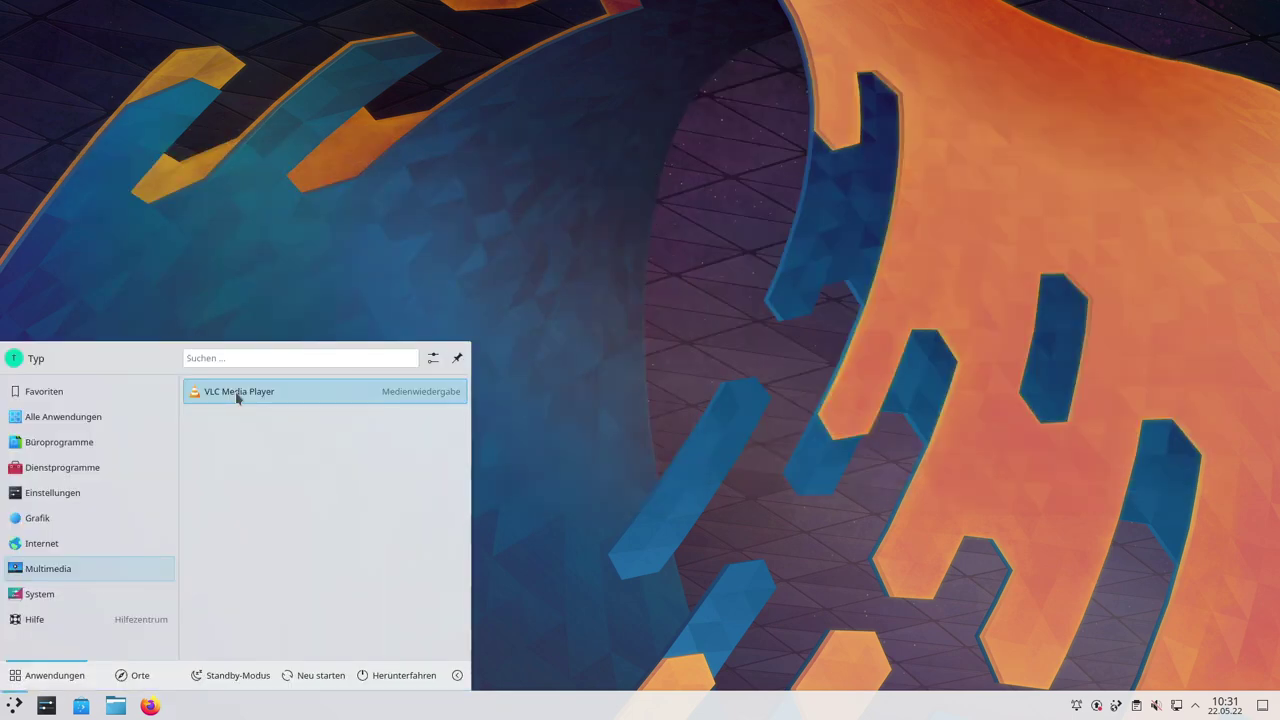
click(237, 394)
click(750, 466)
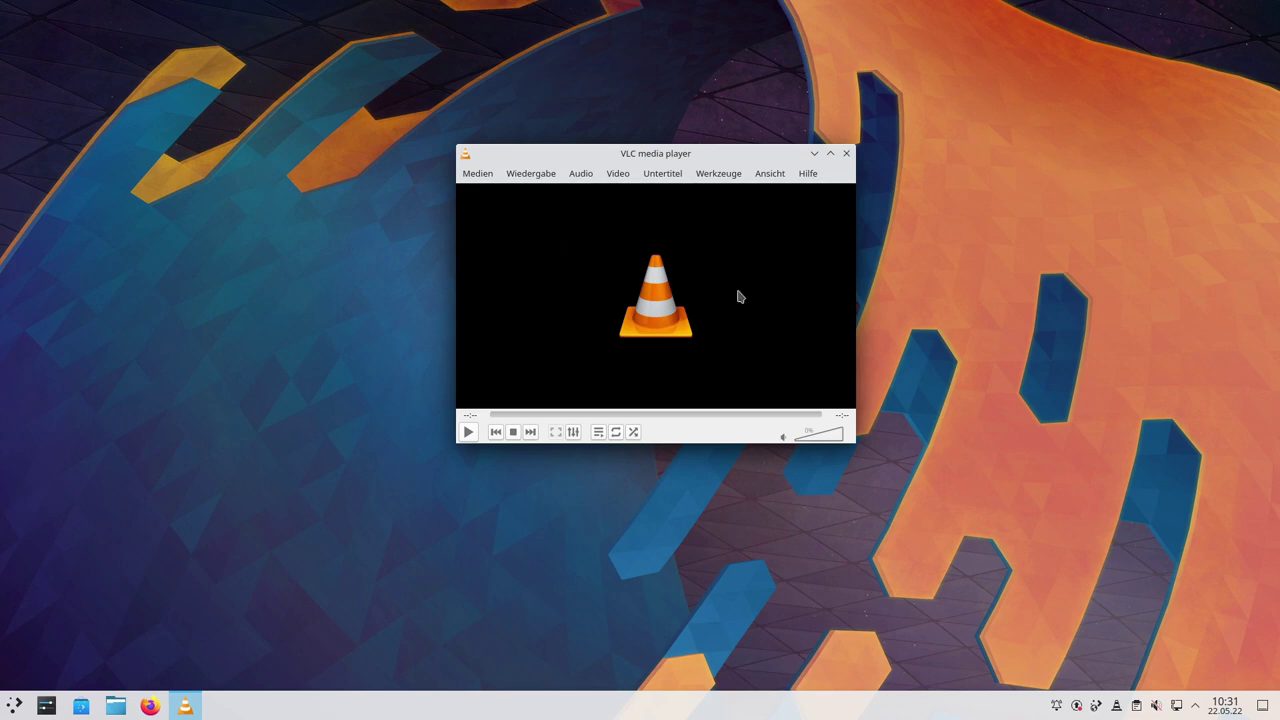
click(847, 154)
Start the KDE partition manager from the System group and authenticate with the account password
click(15, 706)
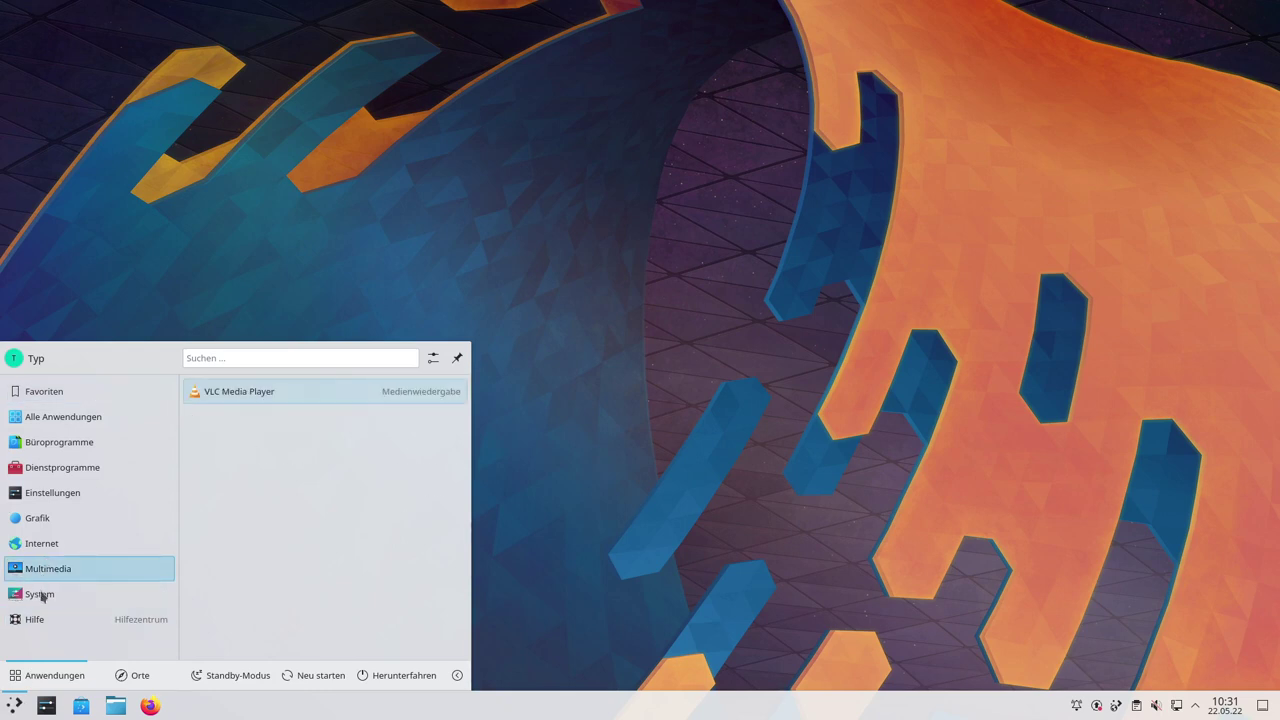
mouse_move(41, 600)
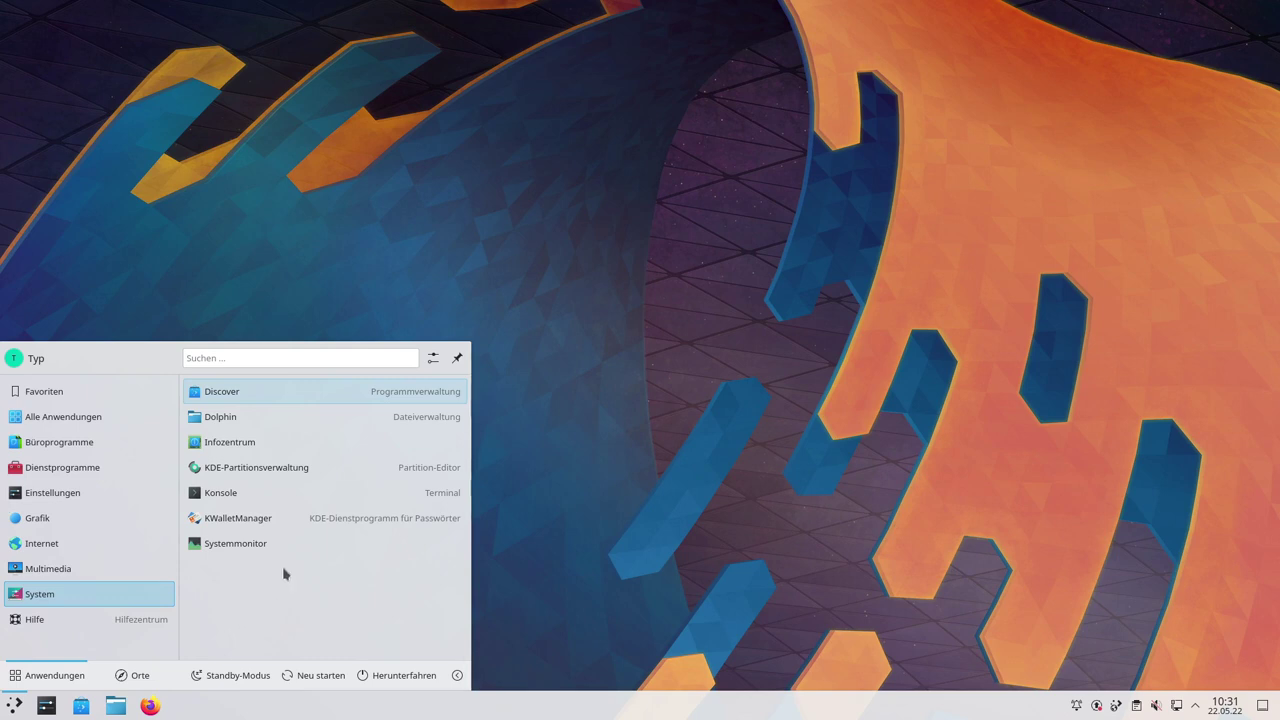
click(240, 472)
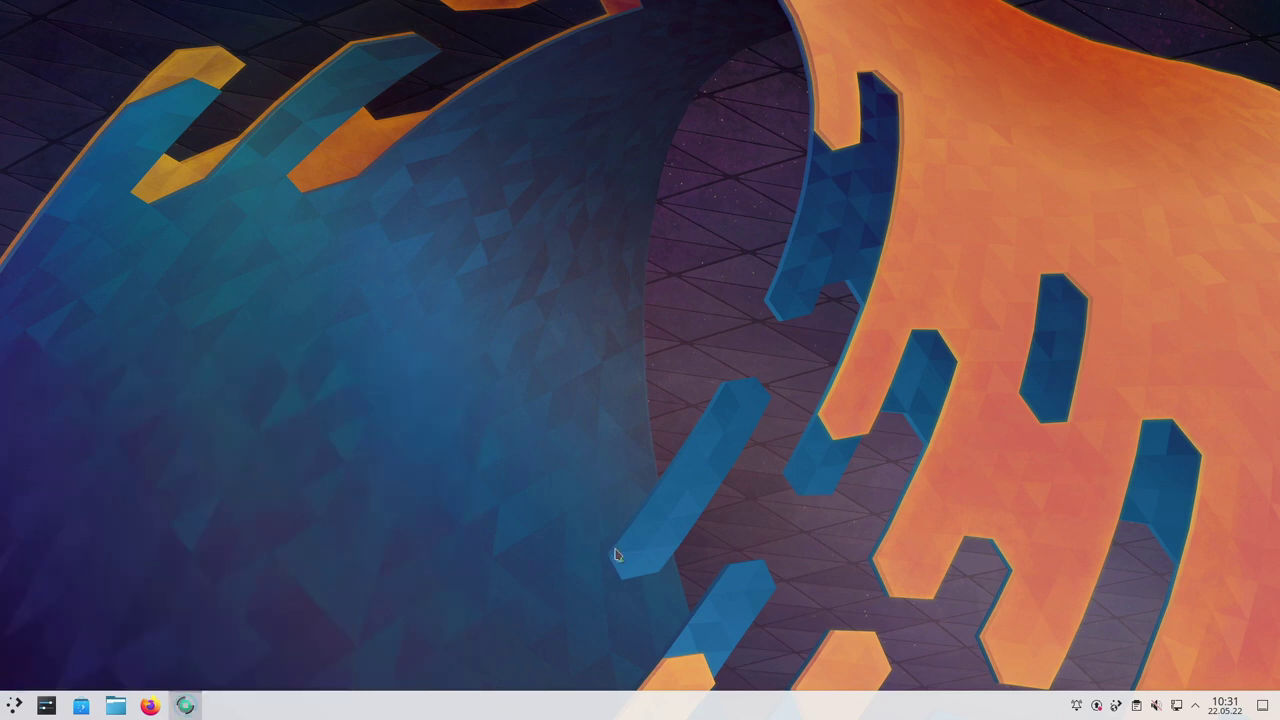
text(••••)
key(Return)
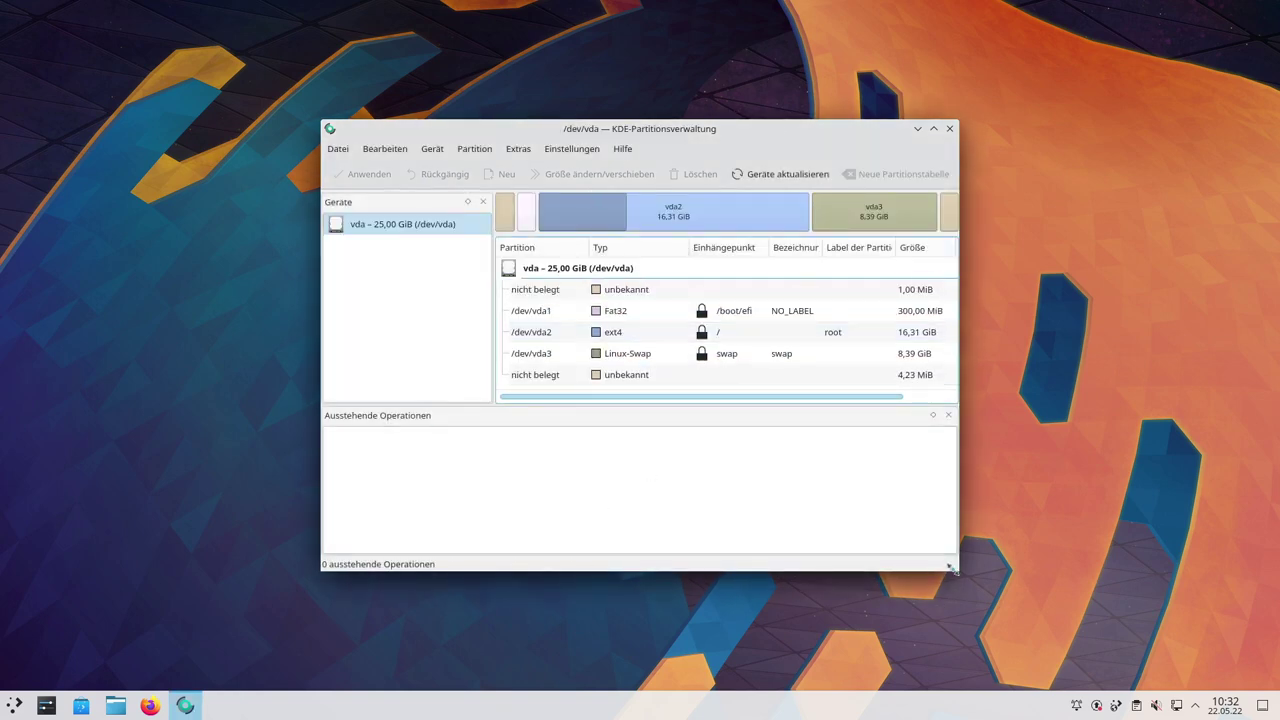
Enlarge and reposition the partition manager window, examine the partition layout of /dev/vda and close it
drag(950, 567, 1168, 656)
drag(799, 140, 564, 22)
click(249, 242)
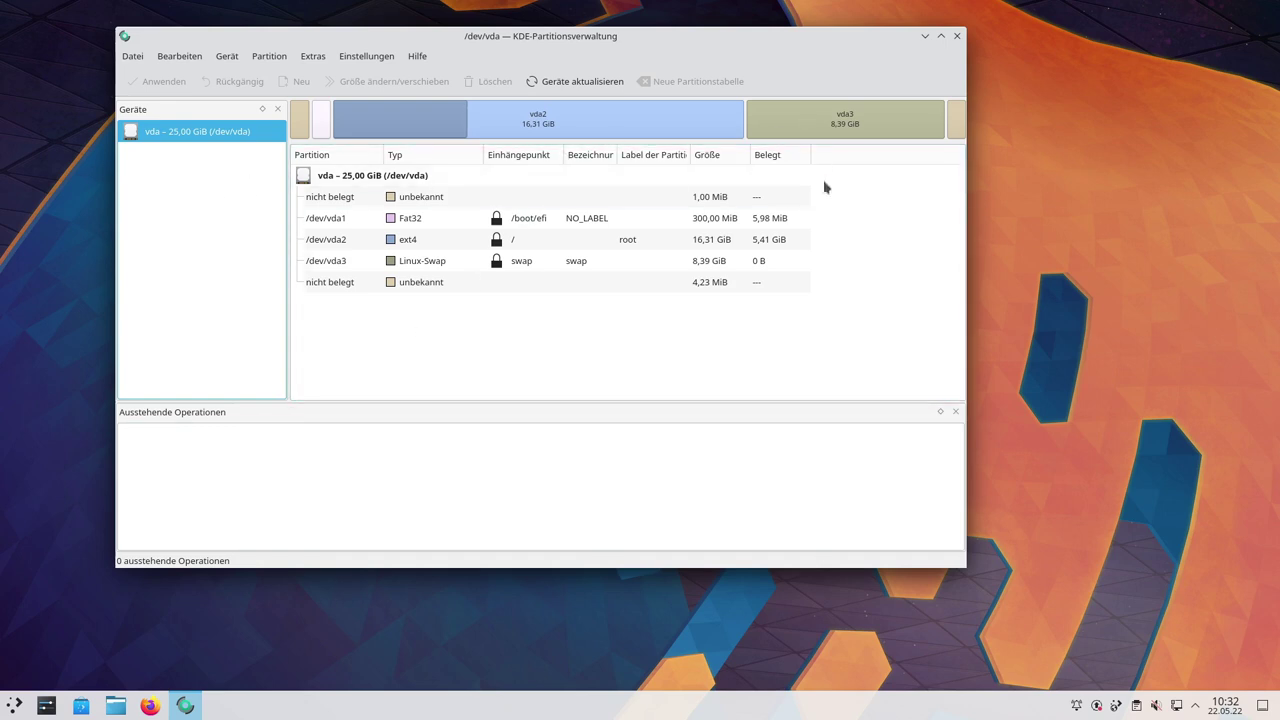
click(955, 40)
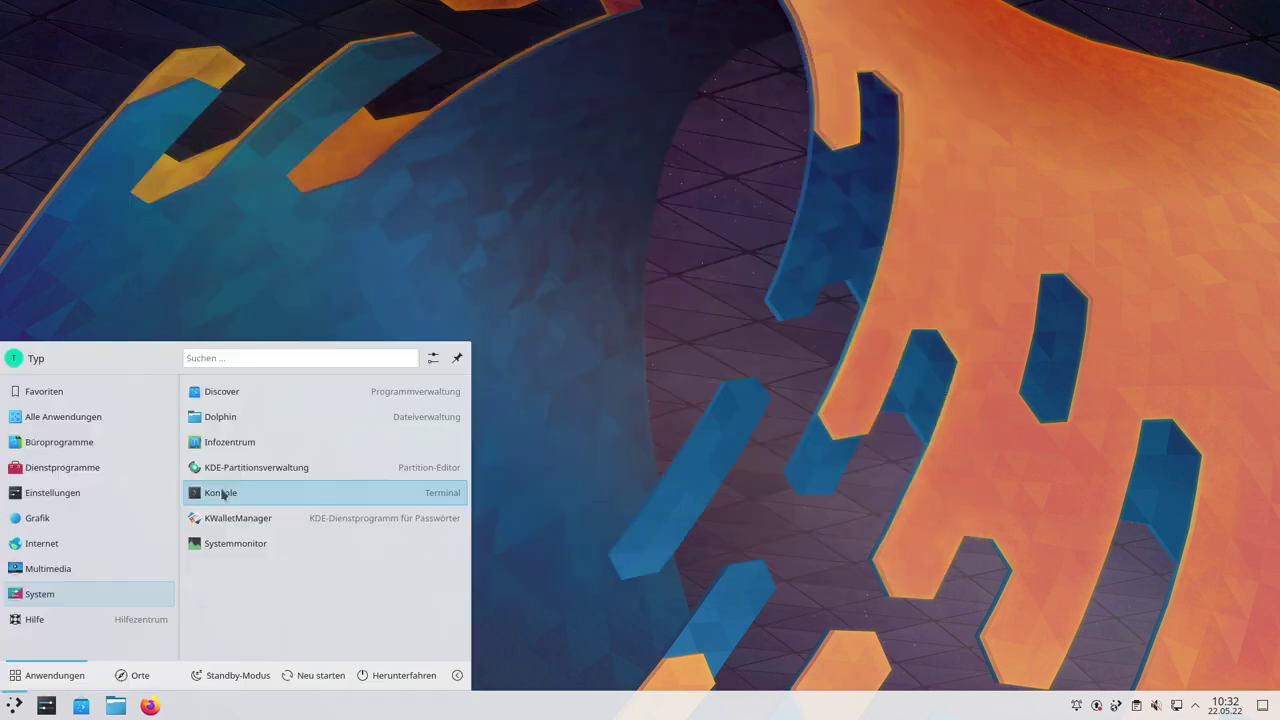
Look at Konsole and KWalletManager from the System group, including the wallet manager's settings, and close them
click(226, 492)
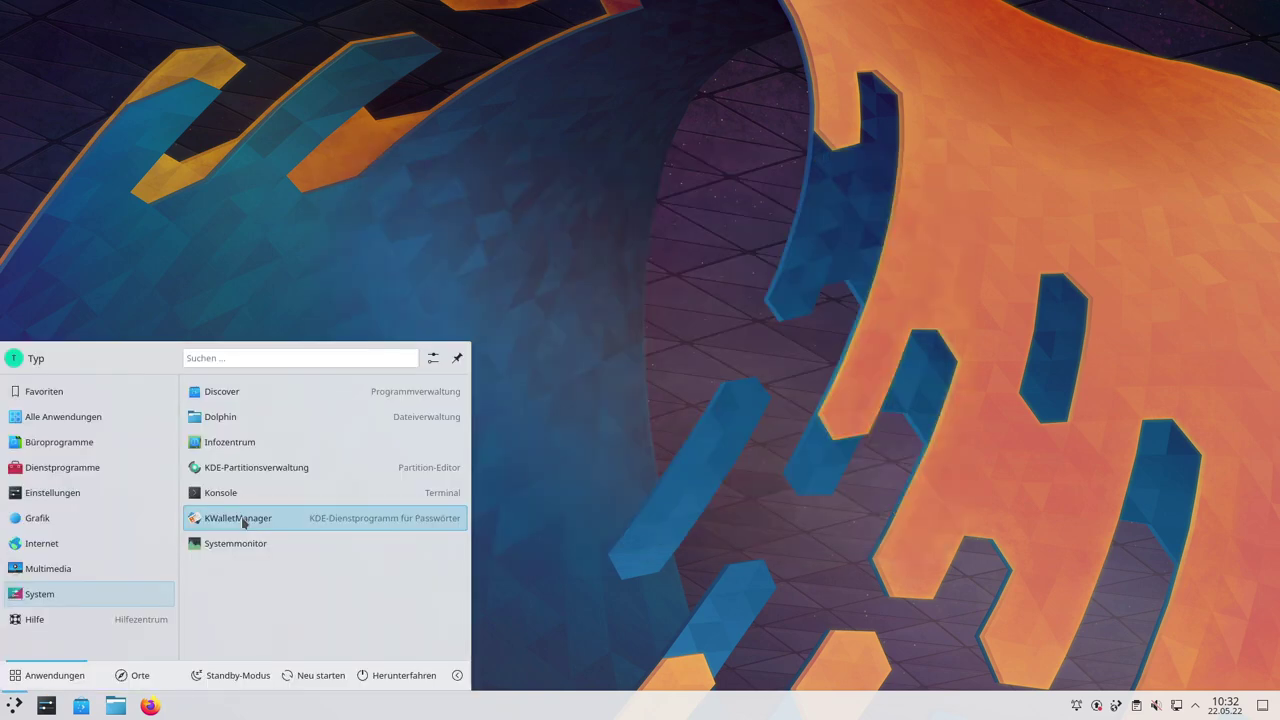
click(298, 565)
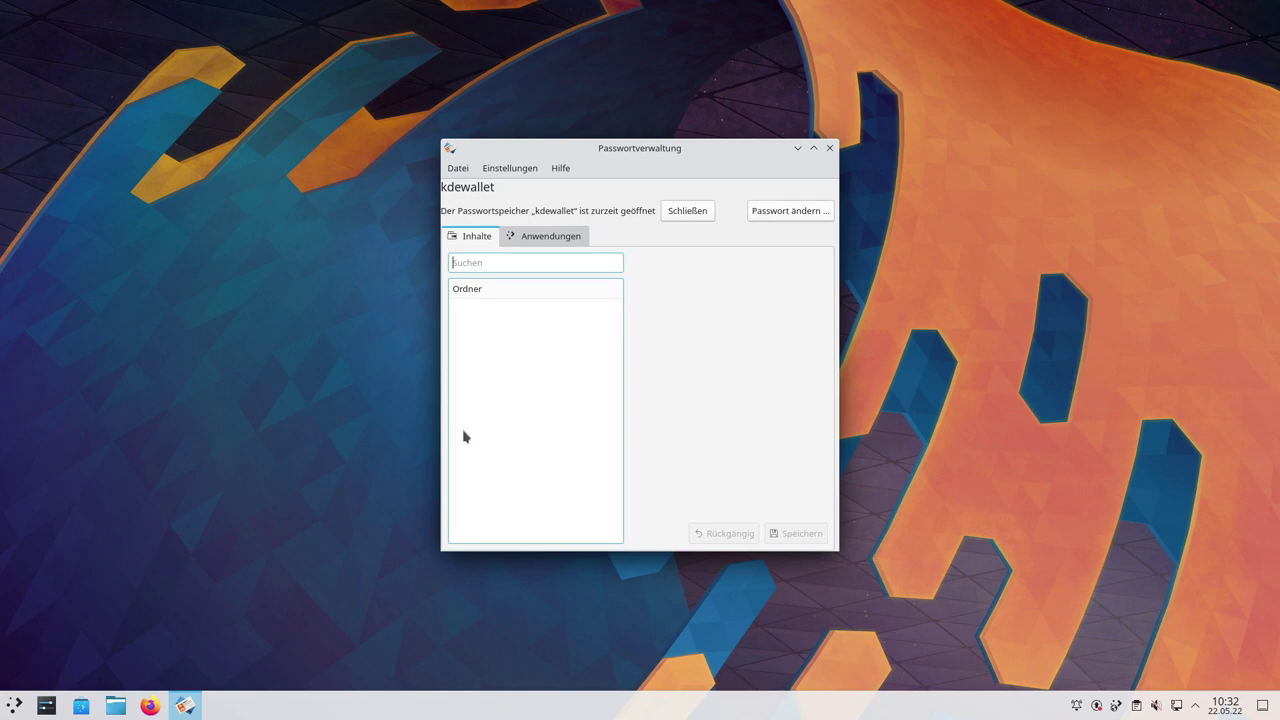
click(514, 170)
click(514, 170)
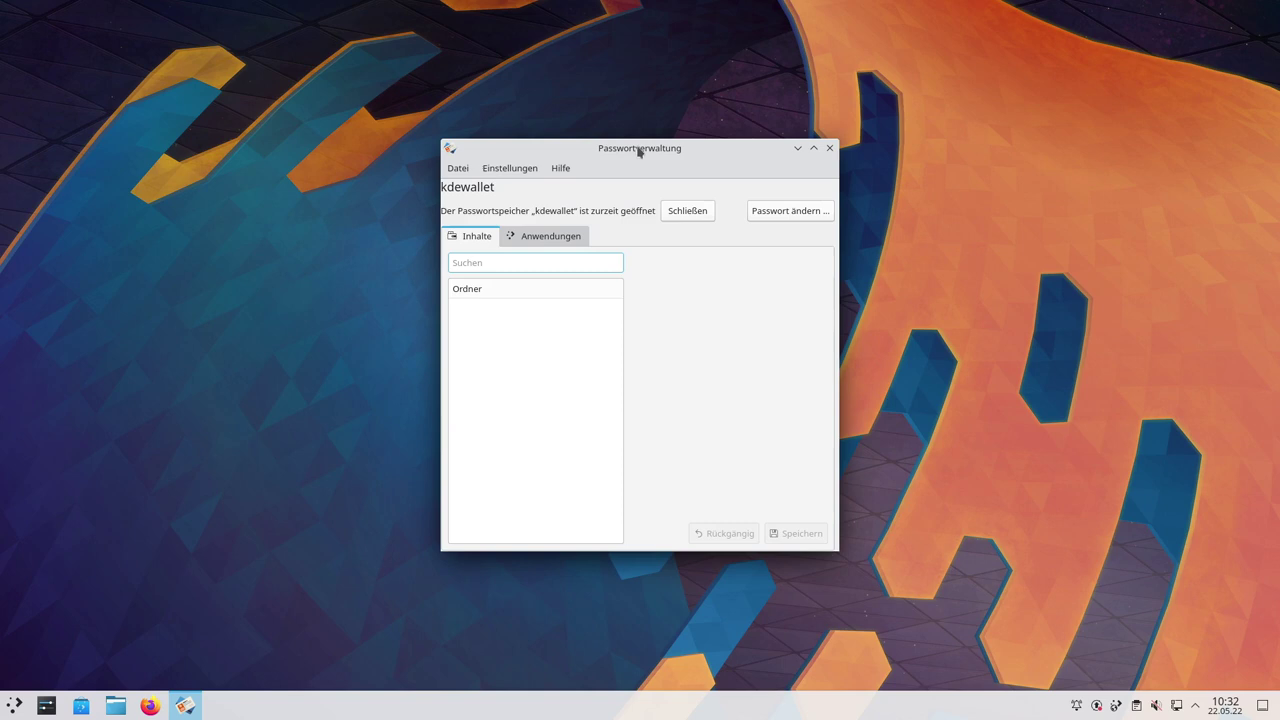
click(828, 149)
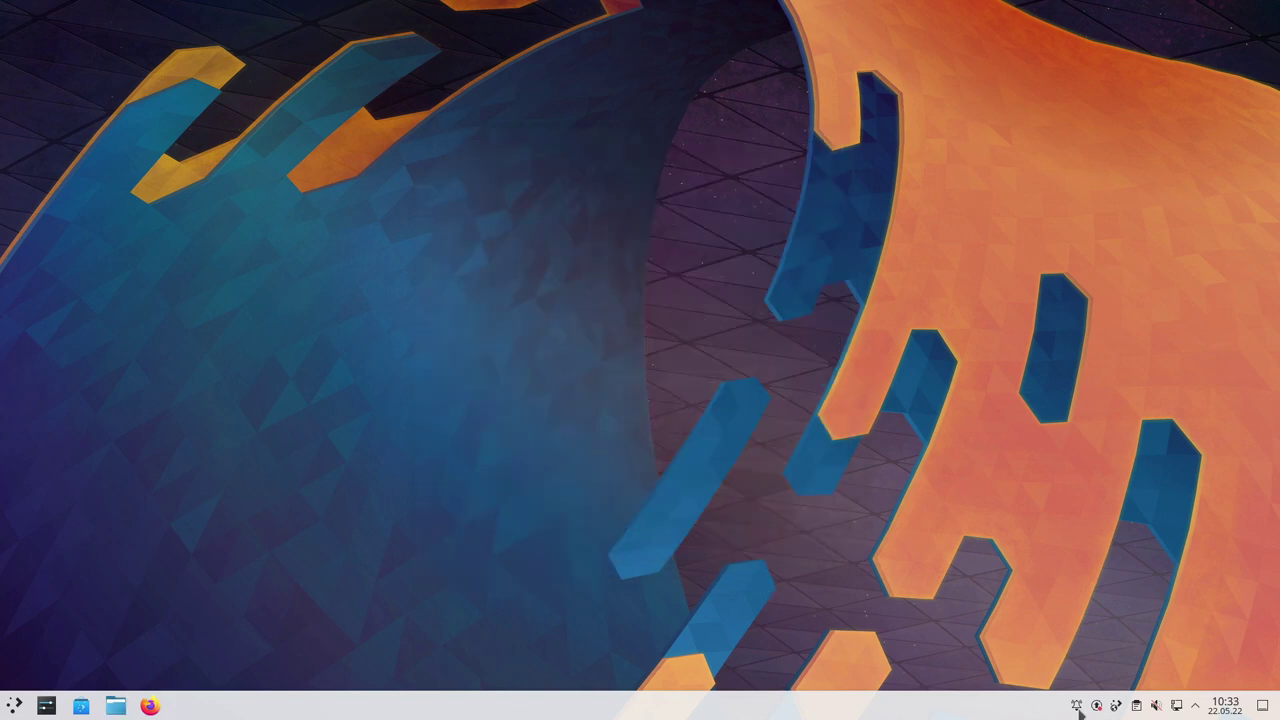
Open Dolphin and Discover, restore Discover from maximised to a smaller window, and minimise all windows to show the desktop
click(1263, 707)
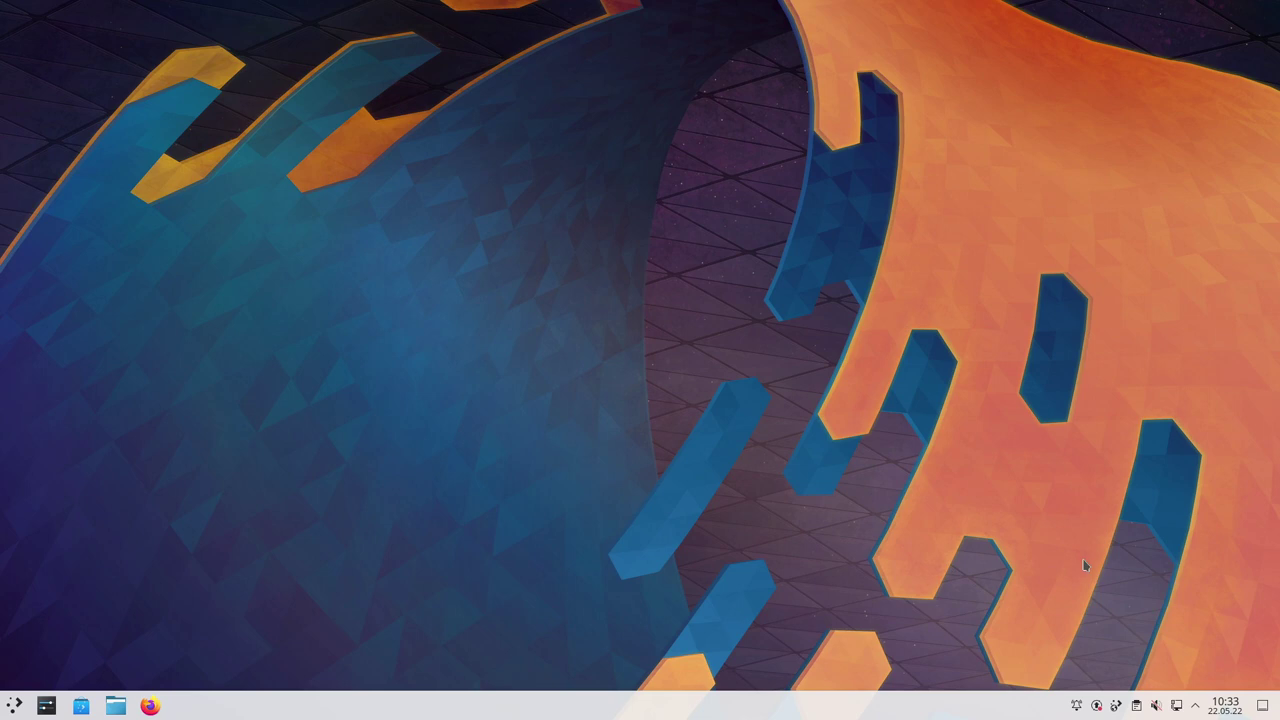
click(116, 706)
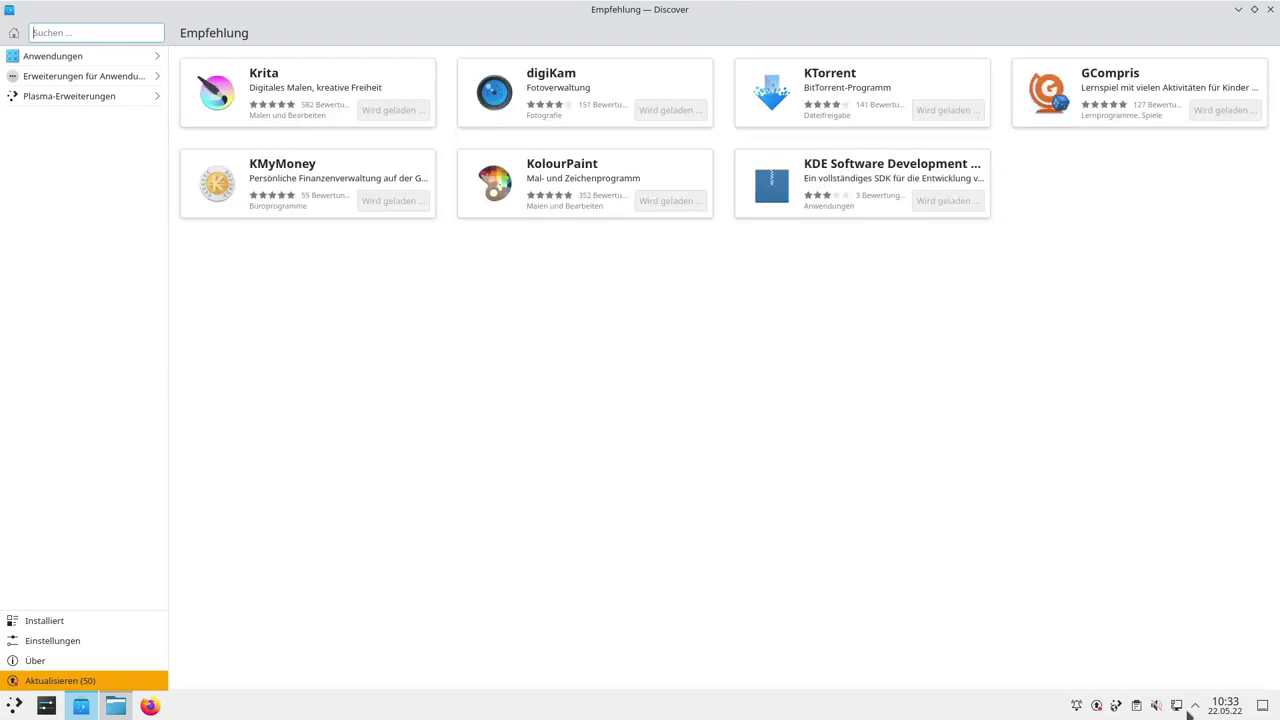
drag(871, 8, 905, 128)
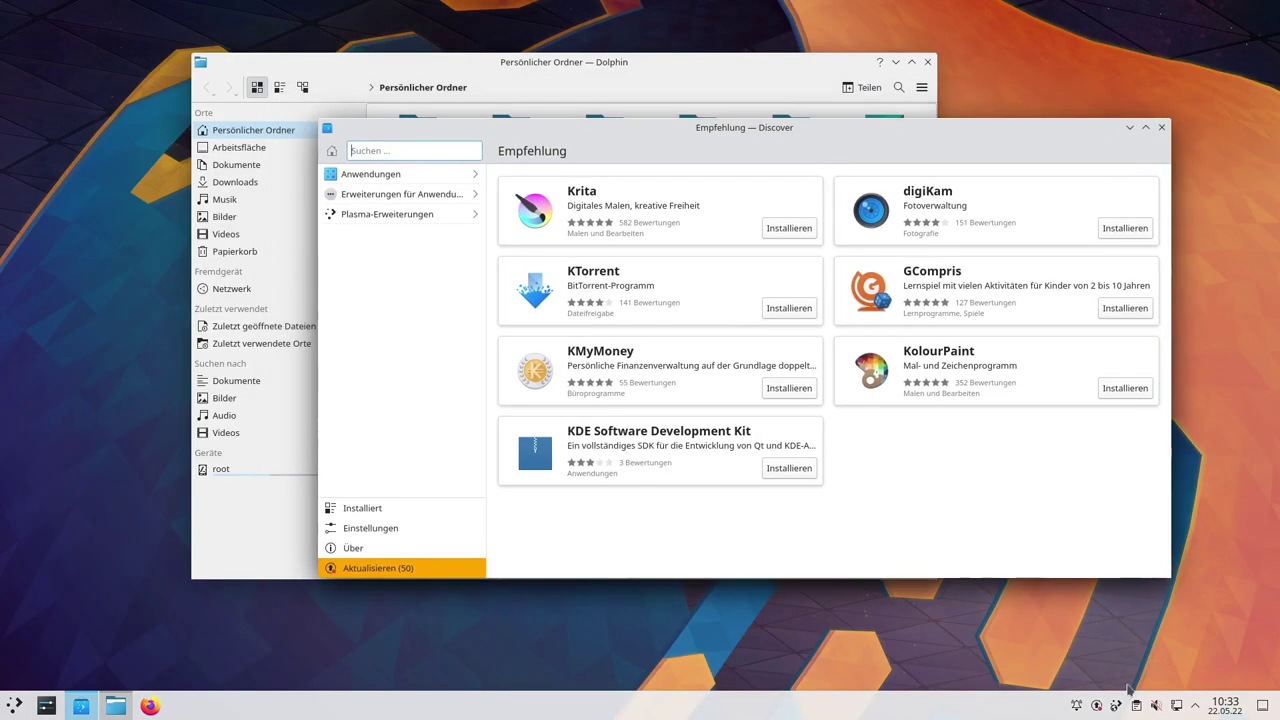
click(1264, 707)
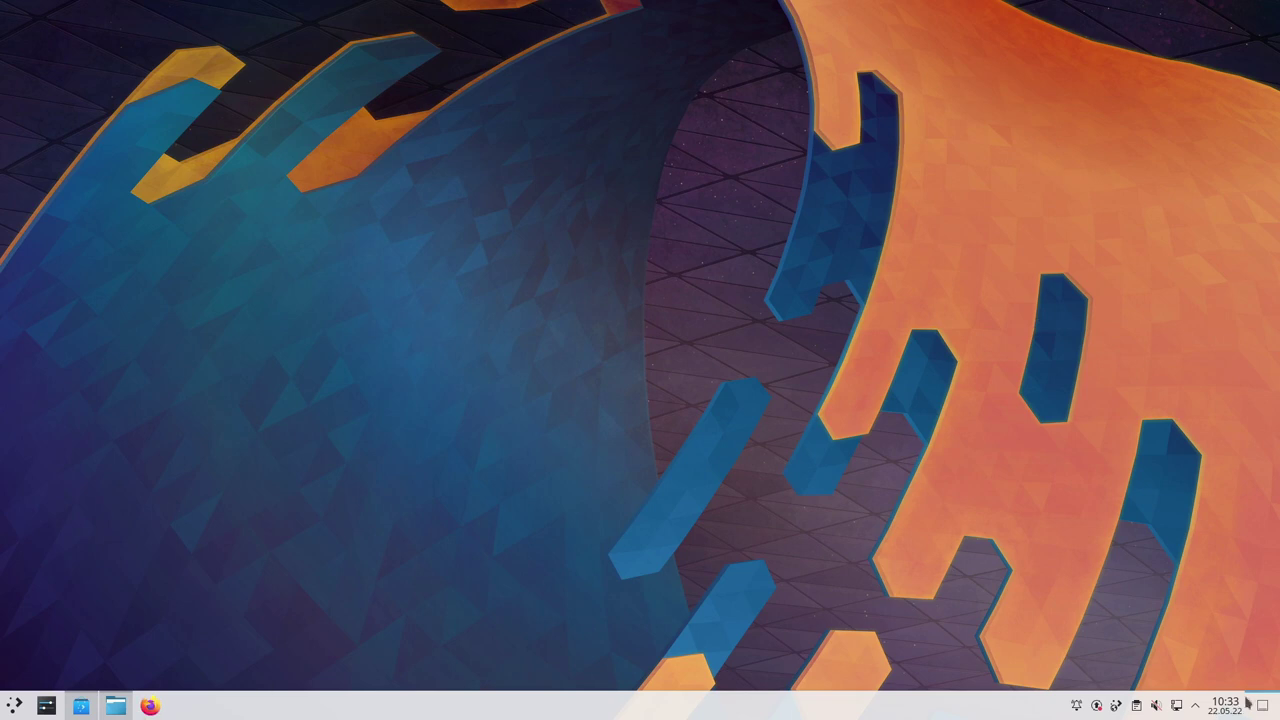
Inspect the hidden system tray entries and the volume controls for the Line Out device
click(1195, 705)
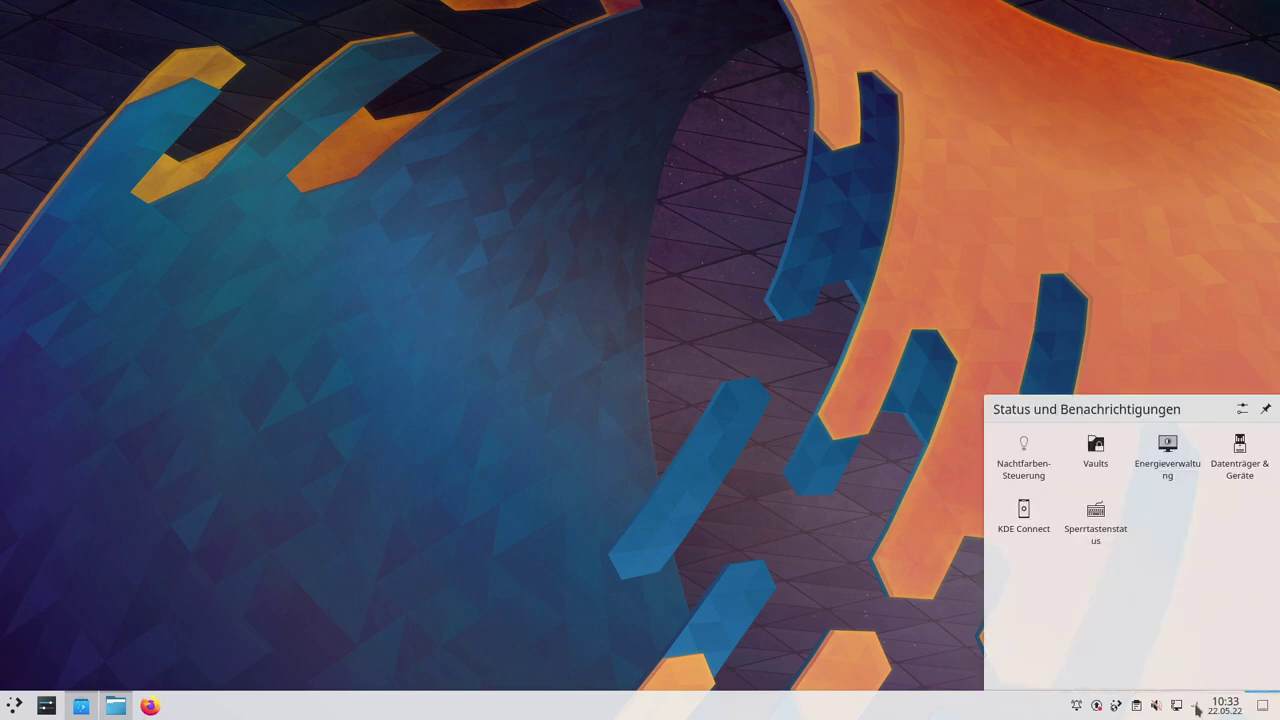
click(885, 588)
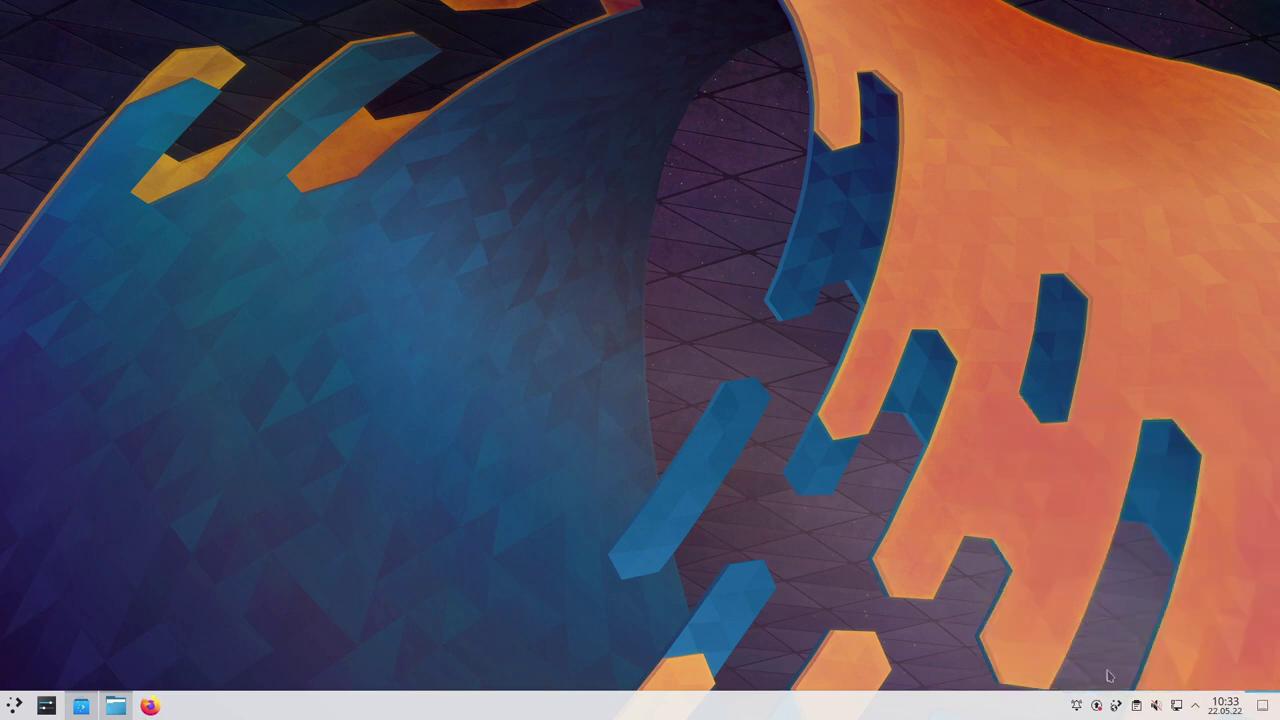
click(1156, 706)
drag(1015, 480, 998, 480)
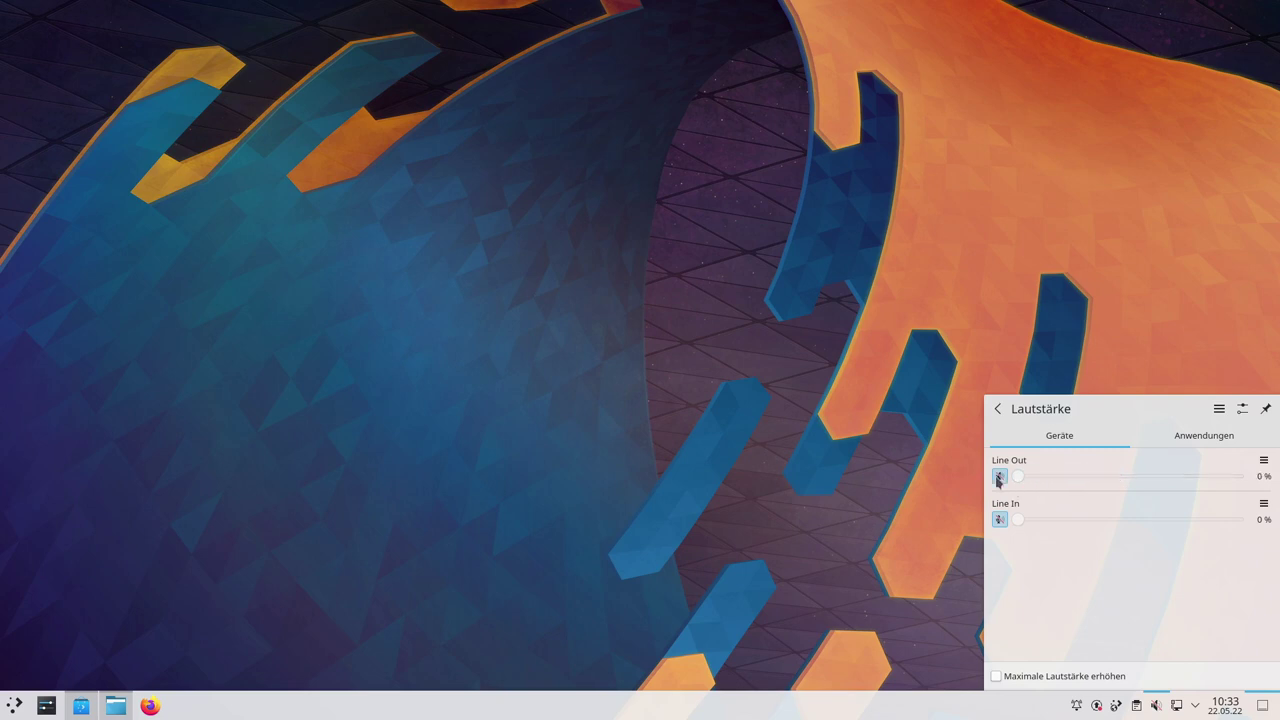
click(926, 630)
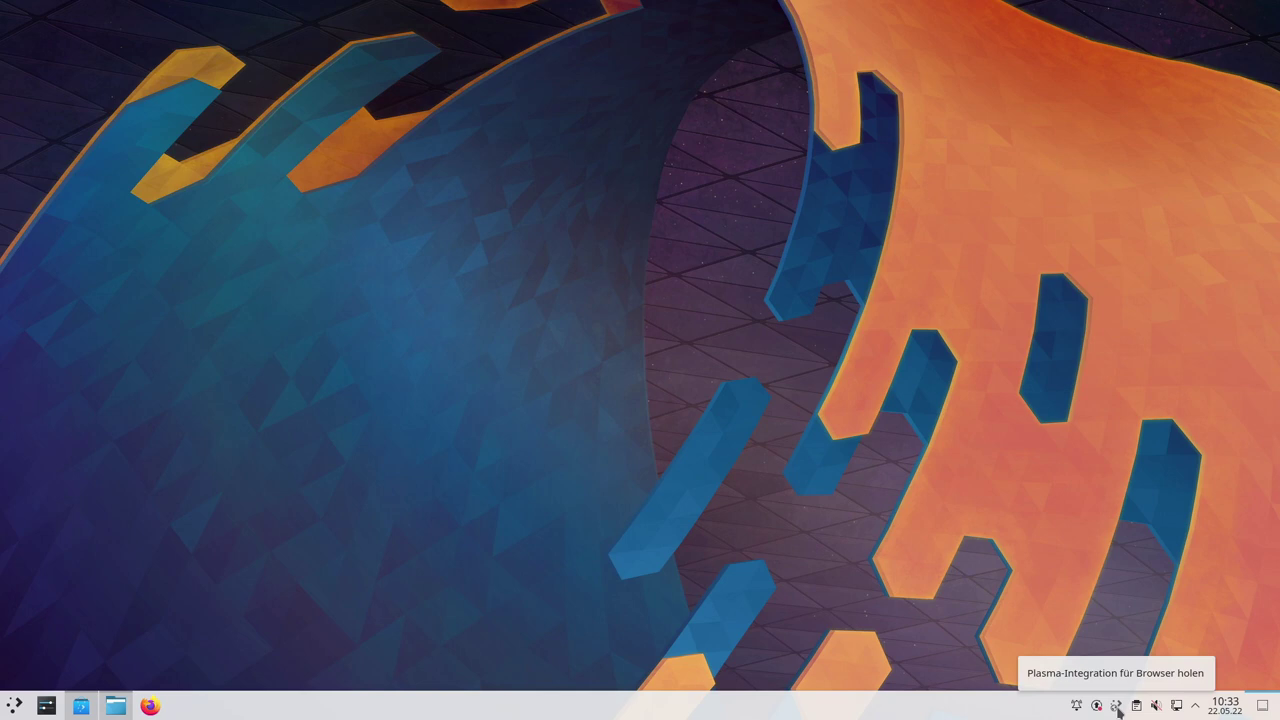
Open the Plasma Integration add-on page from the system tray and add the extension to Firefox
key(super+d)
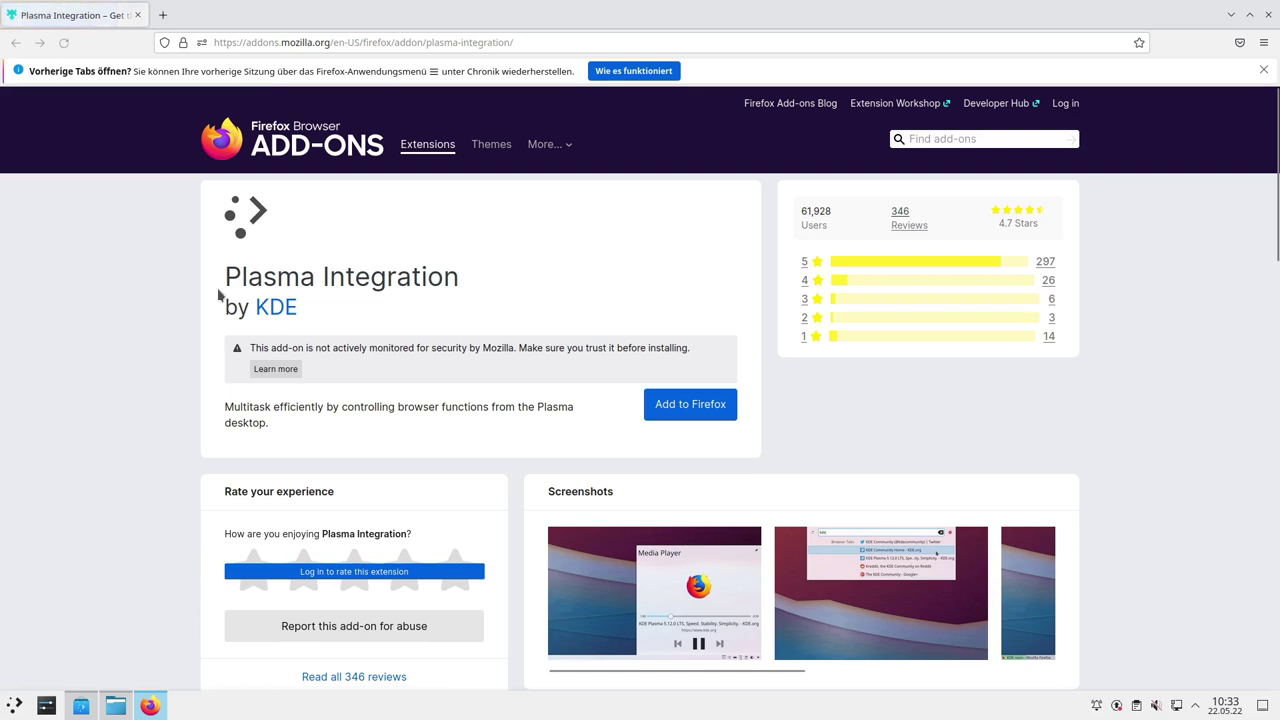
click(706, 408)
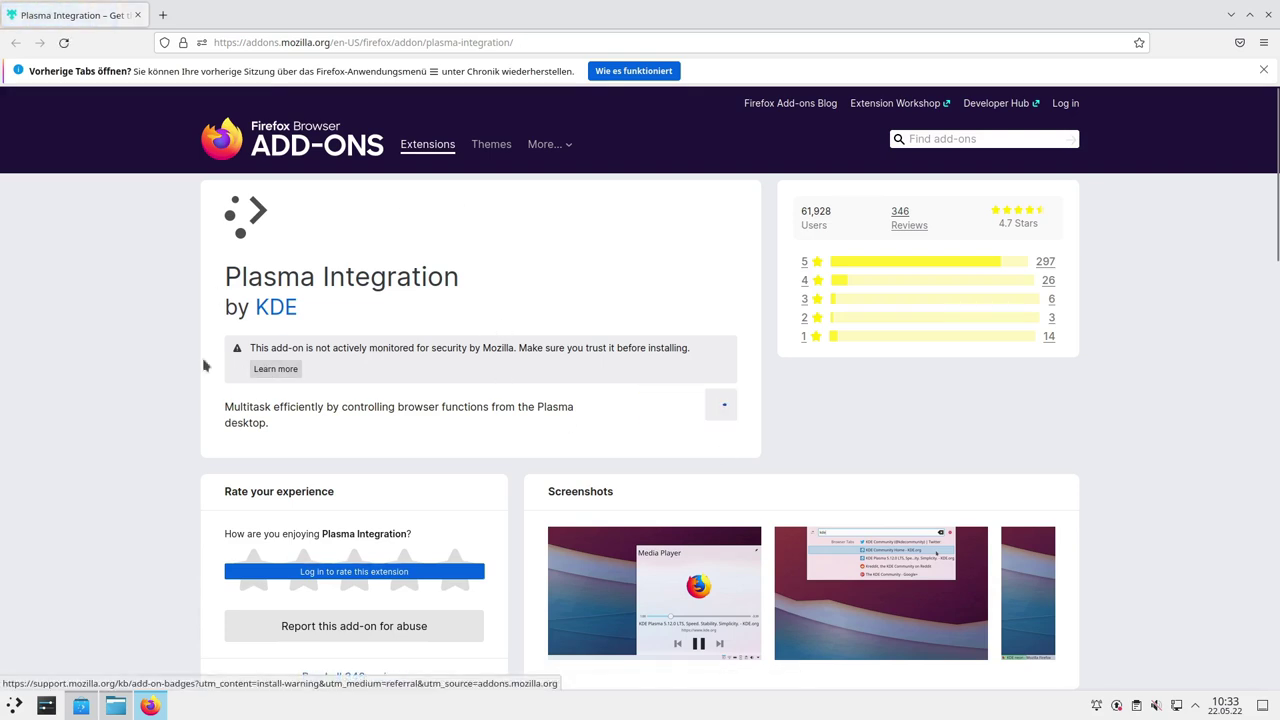
click(462, 226)
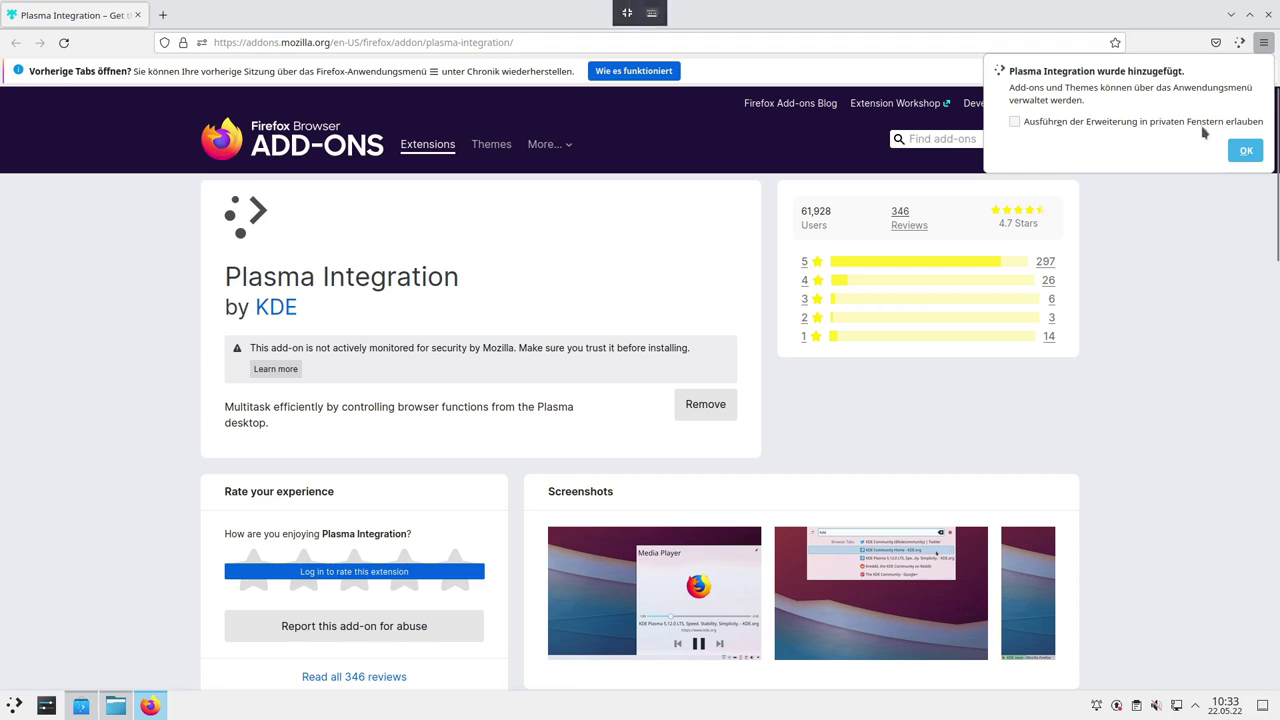
Acknowledge the add-on installation and inspect the Plasma Integration popup on an empty Firefox tab
click(1246, 150)
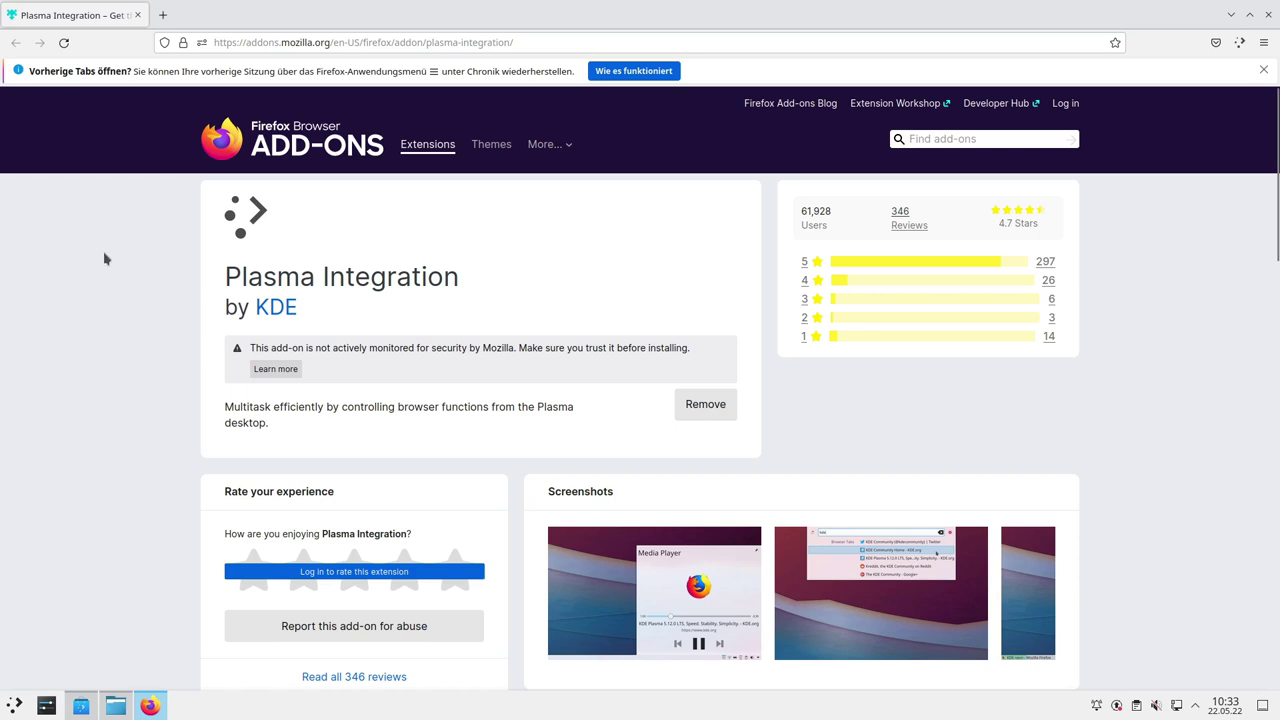
click(1240, 43)
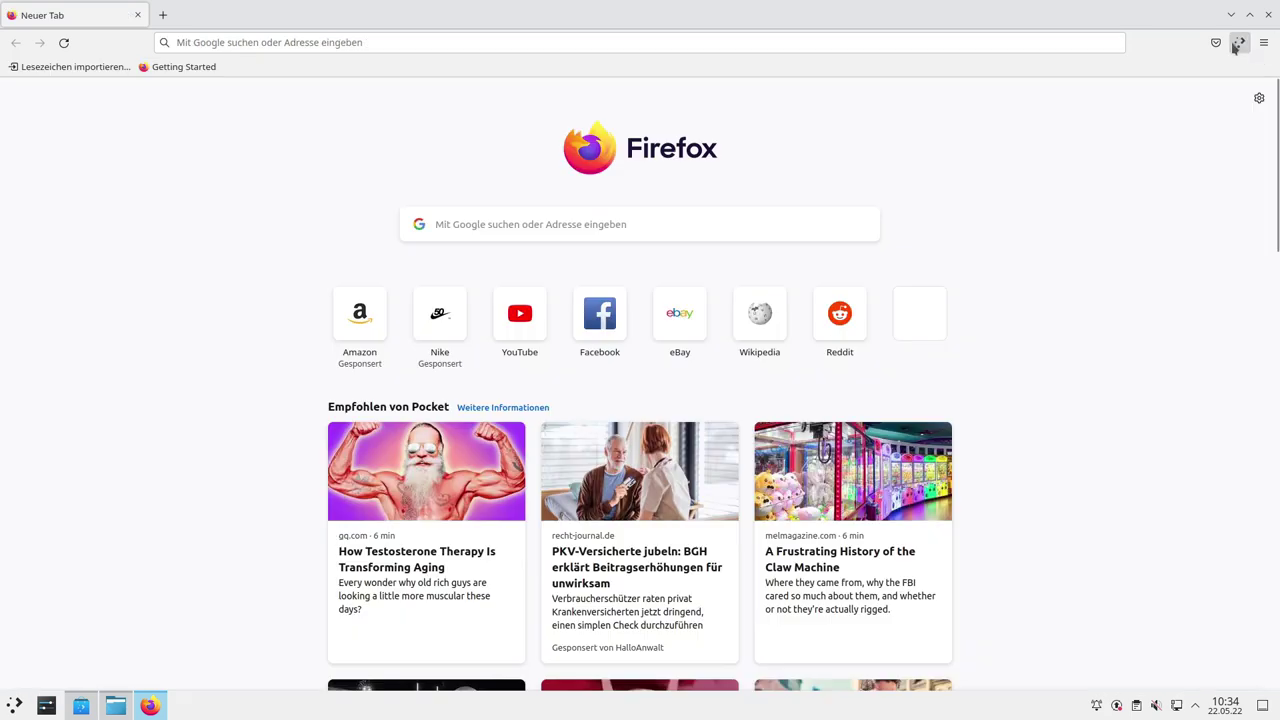
click(1239, 43)
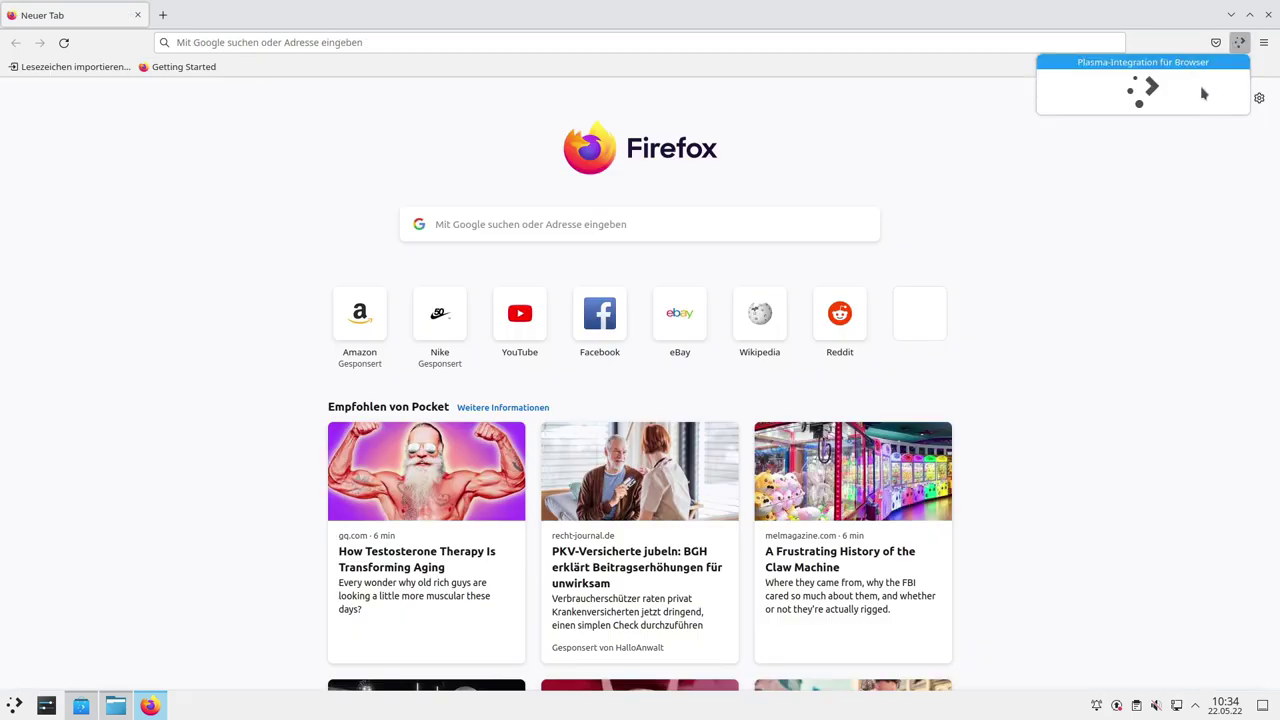
click(1046, 234)
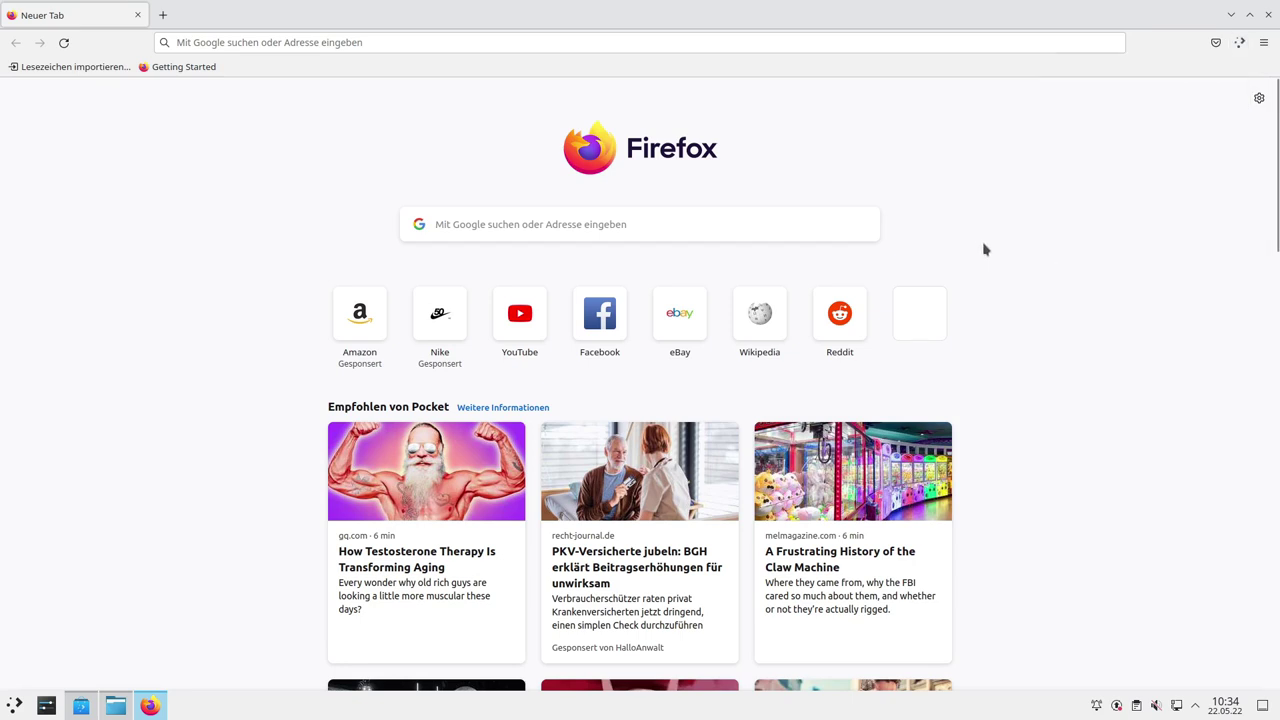
Open YouTube, reject all cookies and play The Good Life Radio 24/7 live stream
click(537, 316)
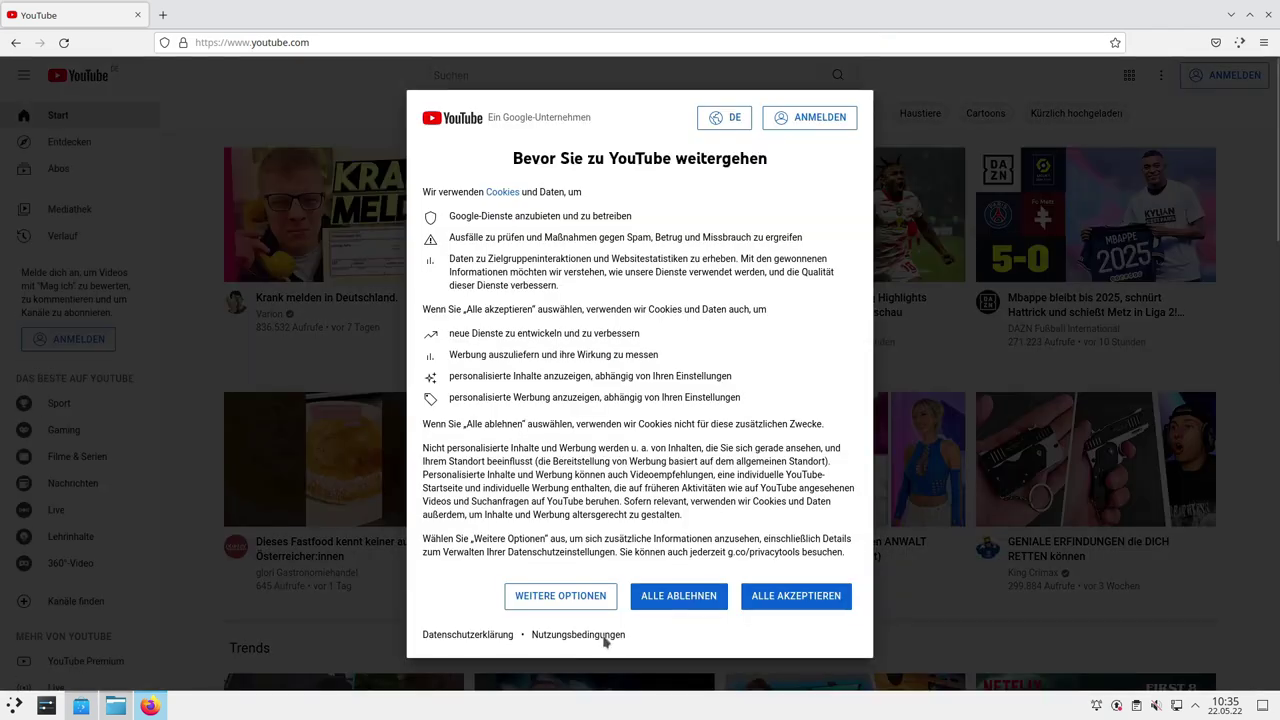
click(688, 603)
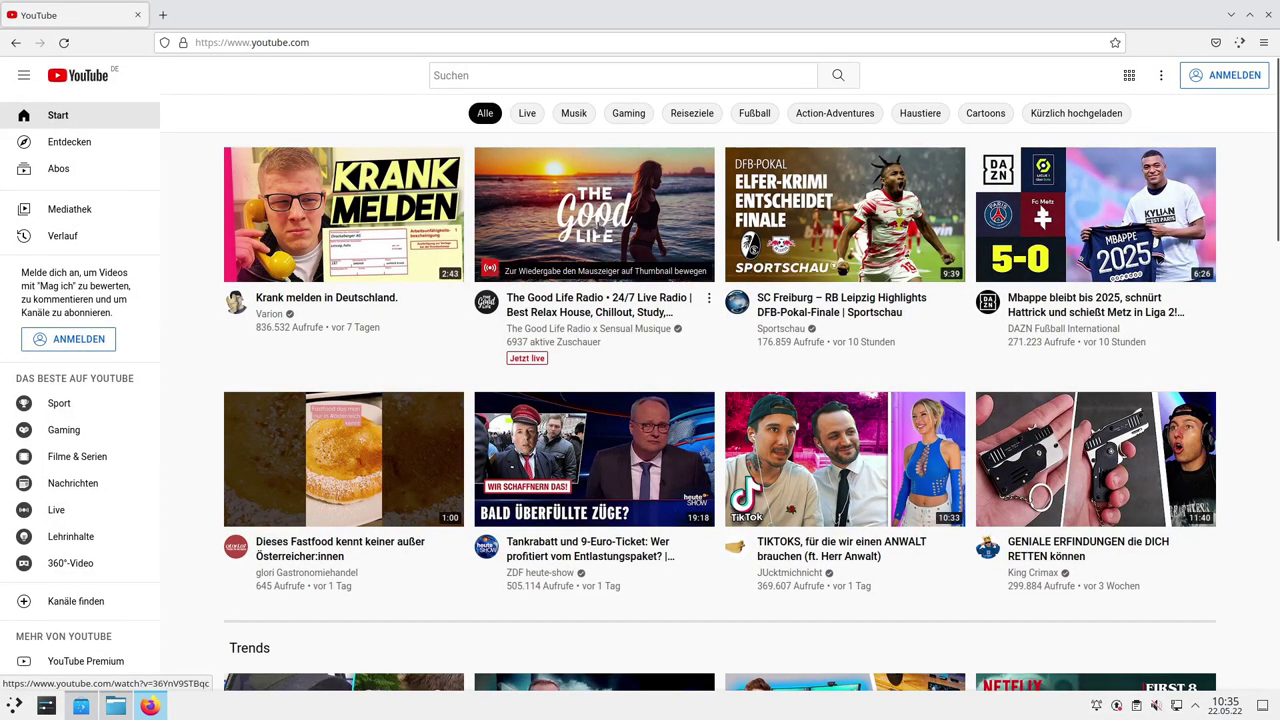
click(600, 260)
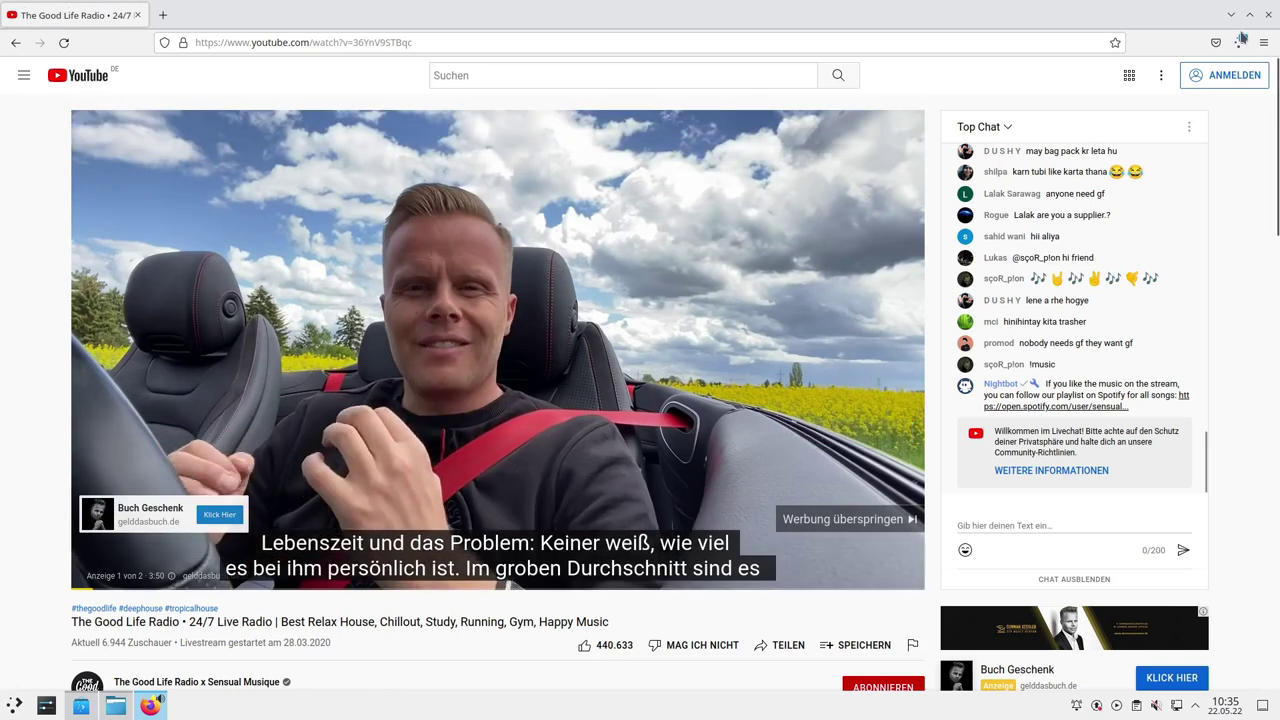
Check which sites Plasma Integration enables media control for, and skip the advertisement before the stream
click(1240, 42)
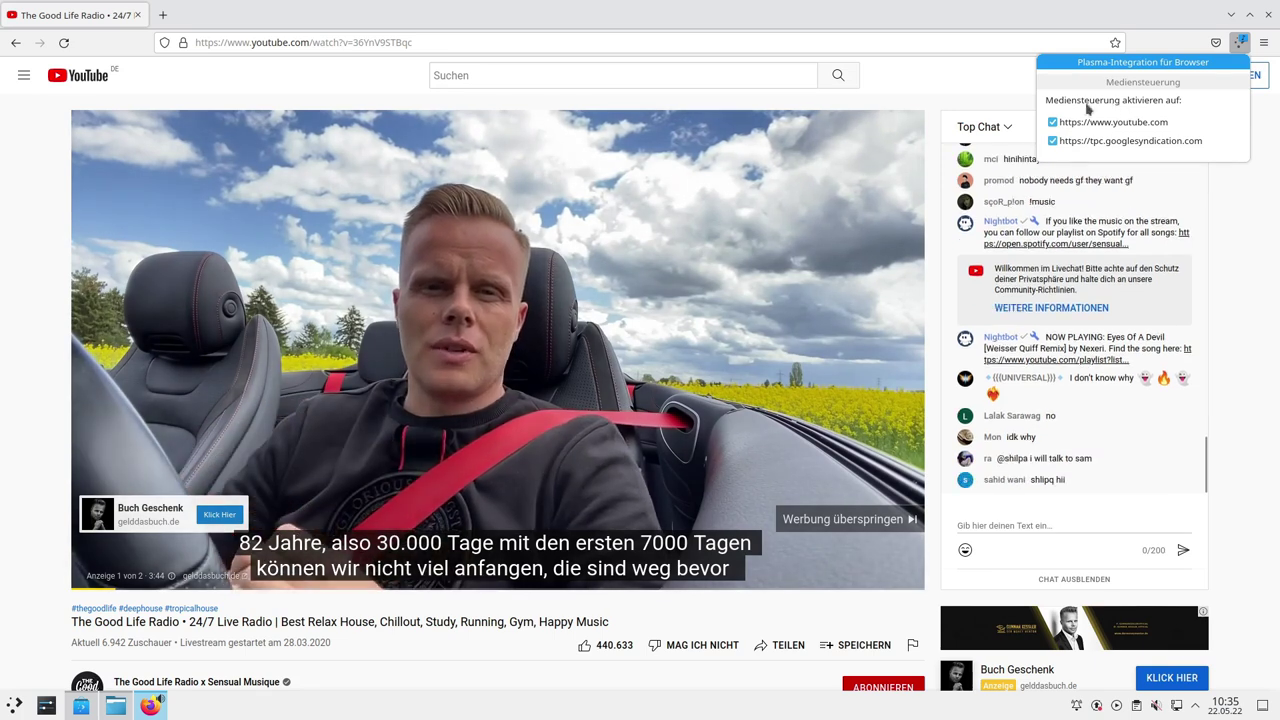
click(845, 519)
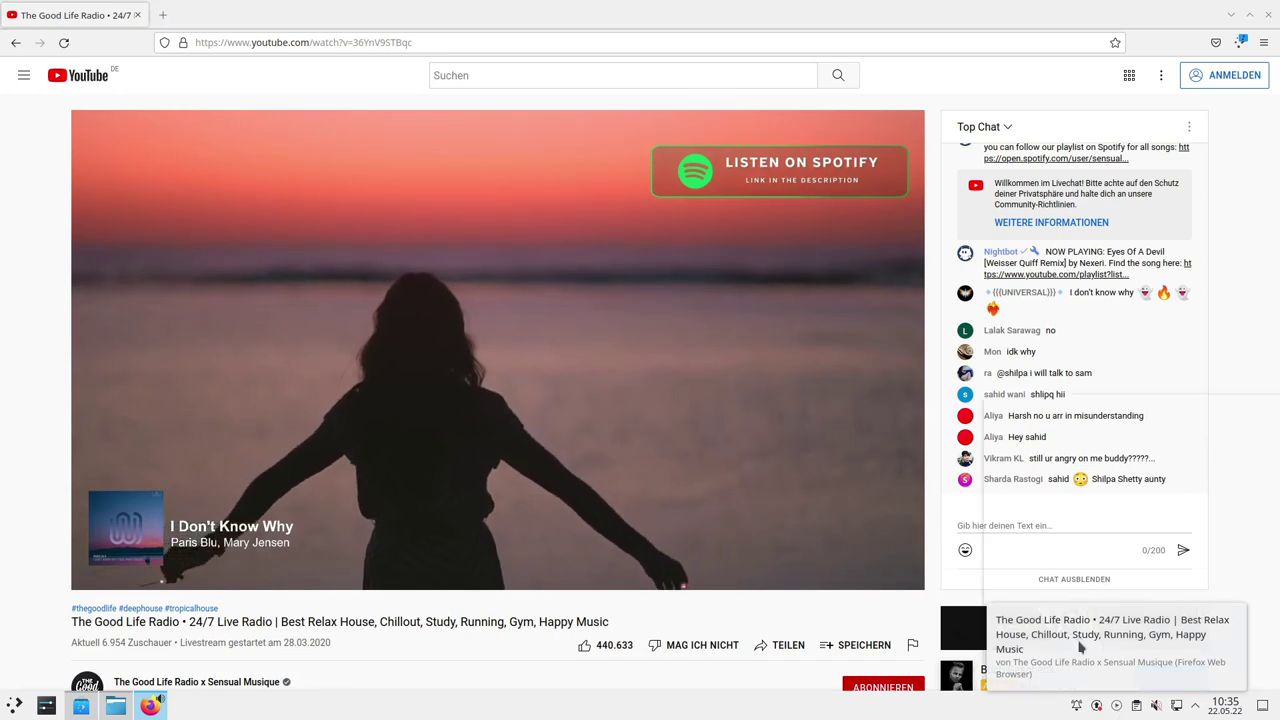
Inspect the system tray's media playback controls for the YouTube stream, both over Firefox and with Firefox minimised
click(1051, 680)
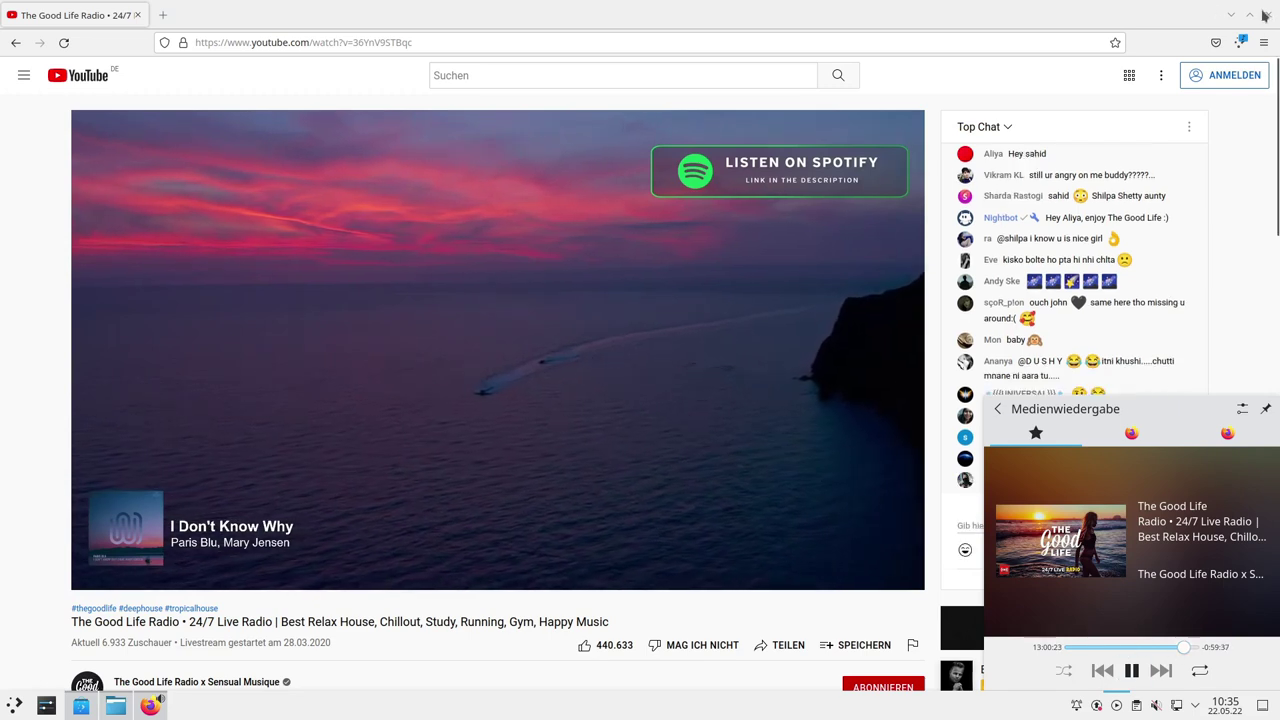
click(1230, 16)
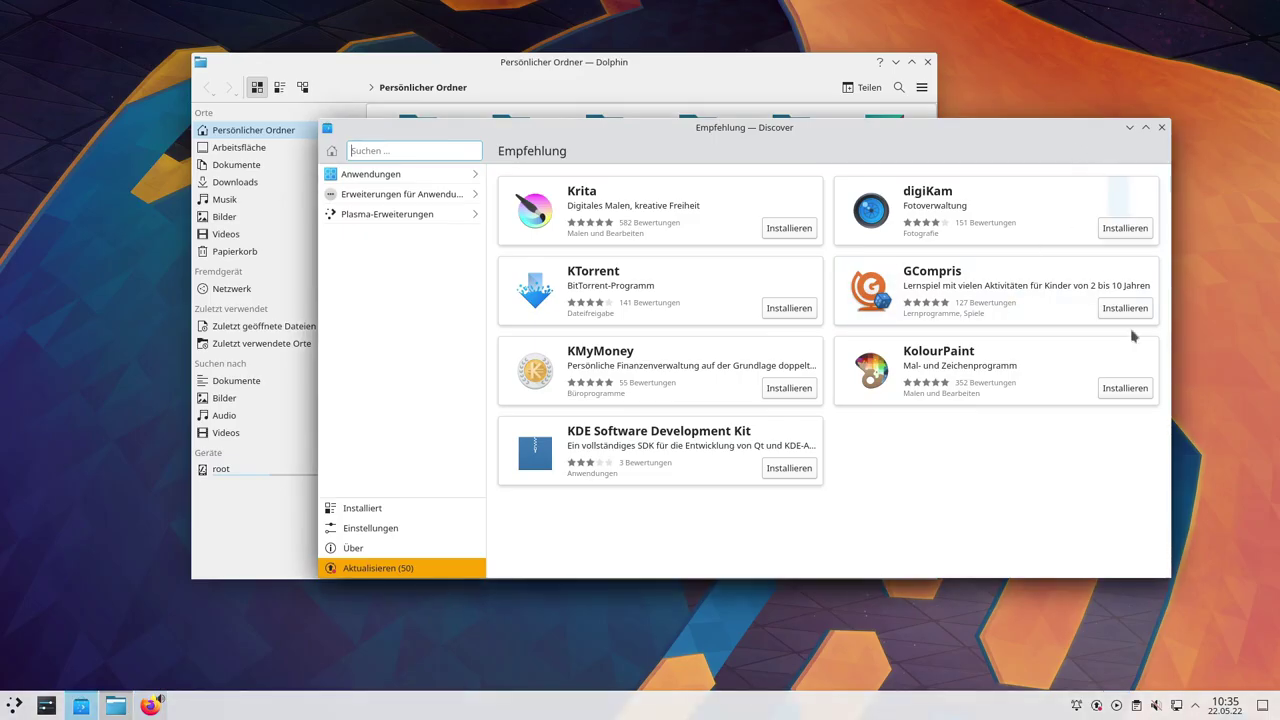
click(1117, 706)
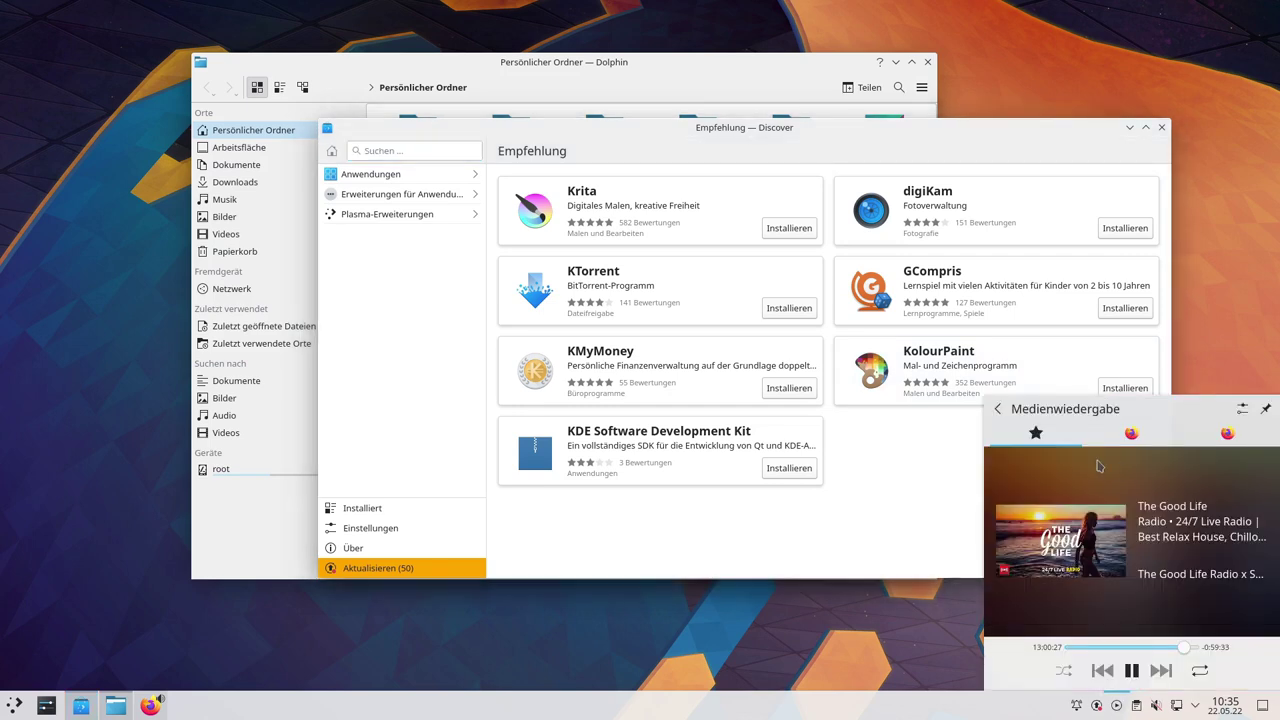
click(1228, 433)
click(1036, 433)
Return to Firefox, replace the YouTube tab with a new empty tab and minimise the browser
click(150, 705)
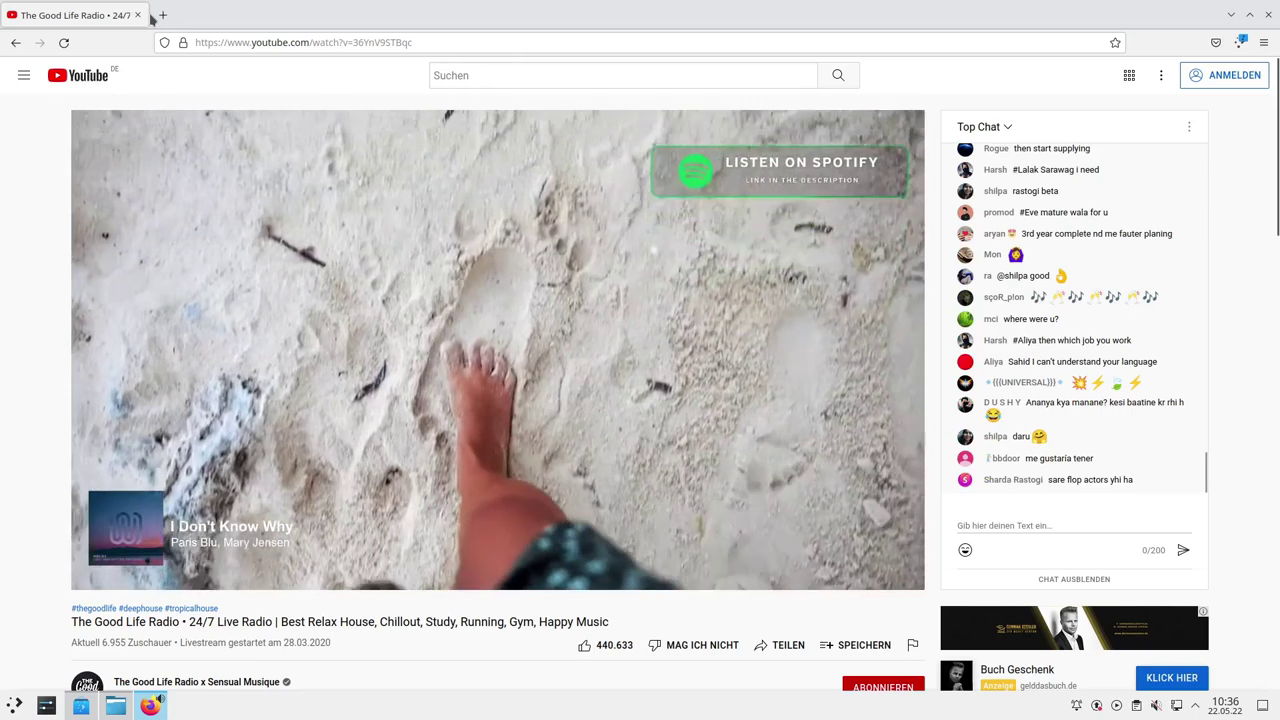
click(162, 15)
click(137, 15)
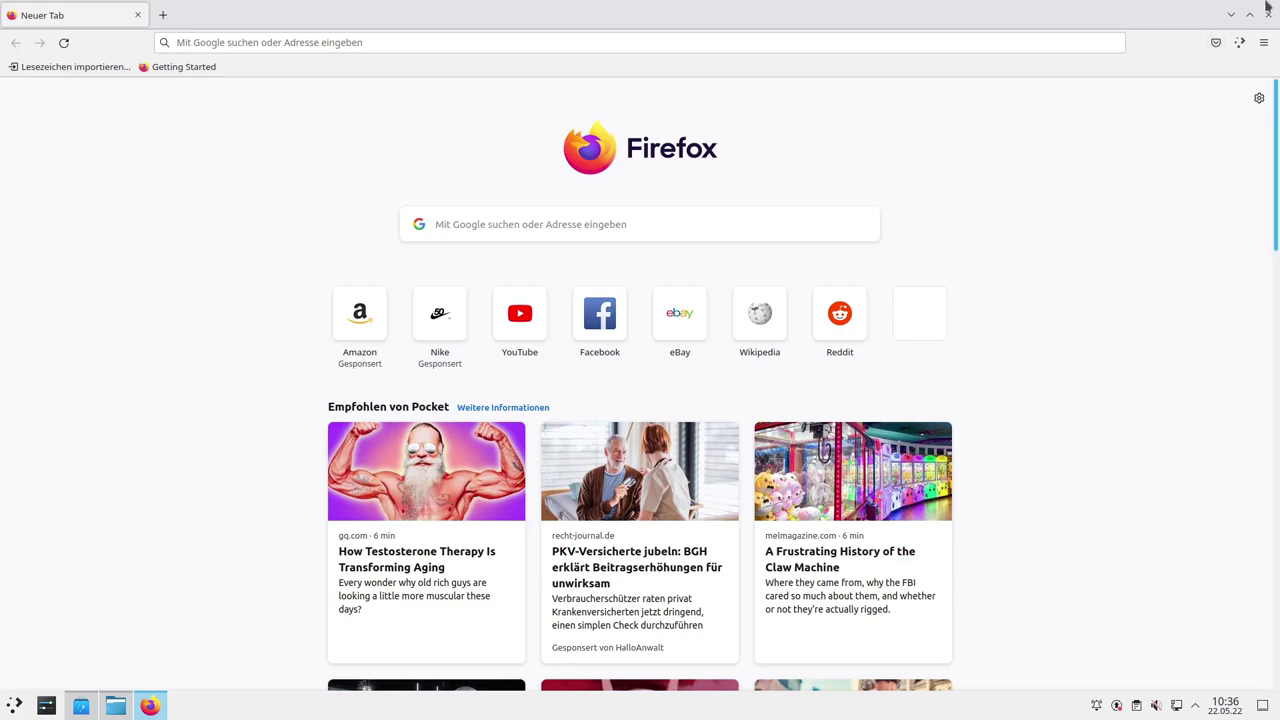
click(1231, 15)
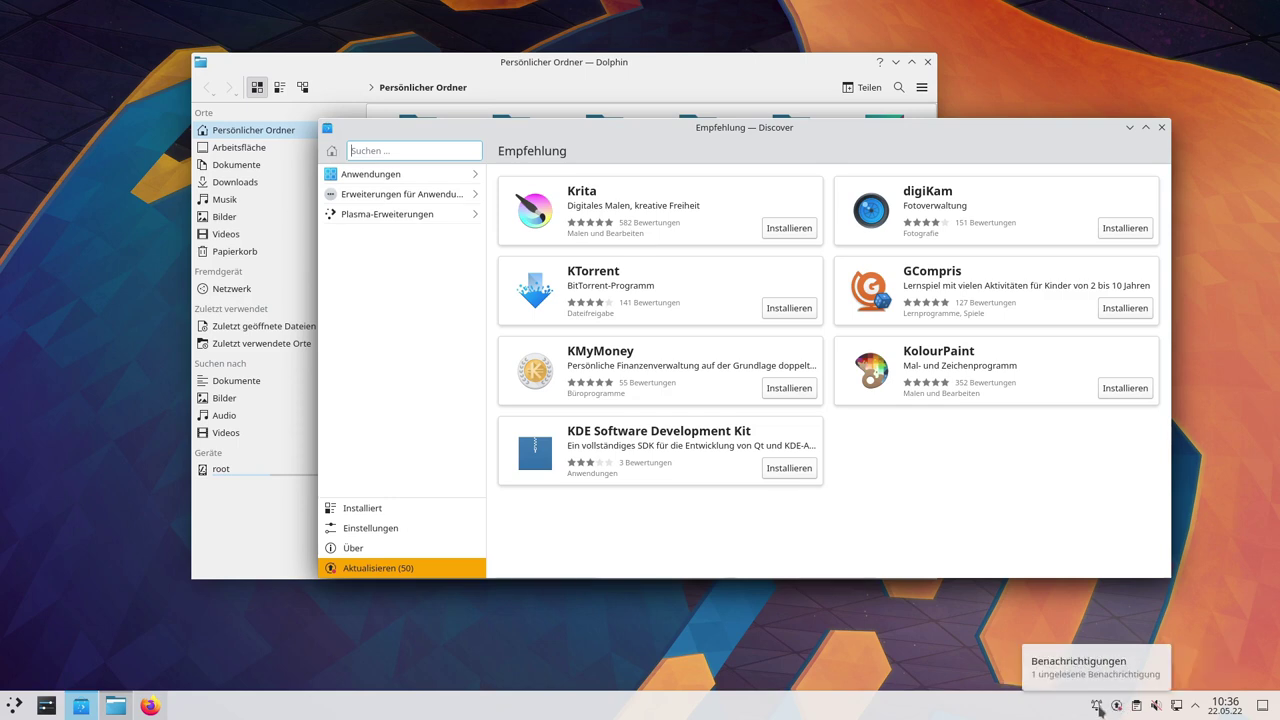
Read the unread notification in the system tray, and close the Discover and Dolphin windows
click(1094, 703)
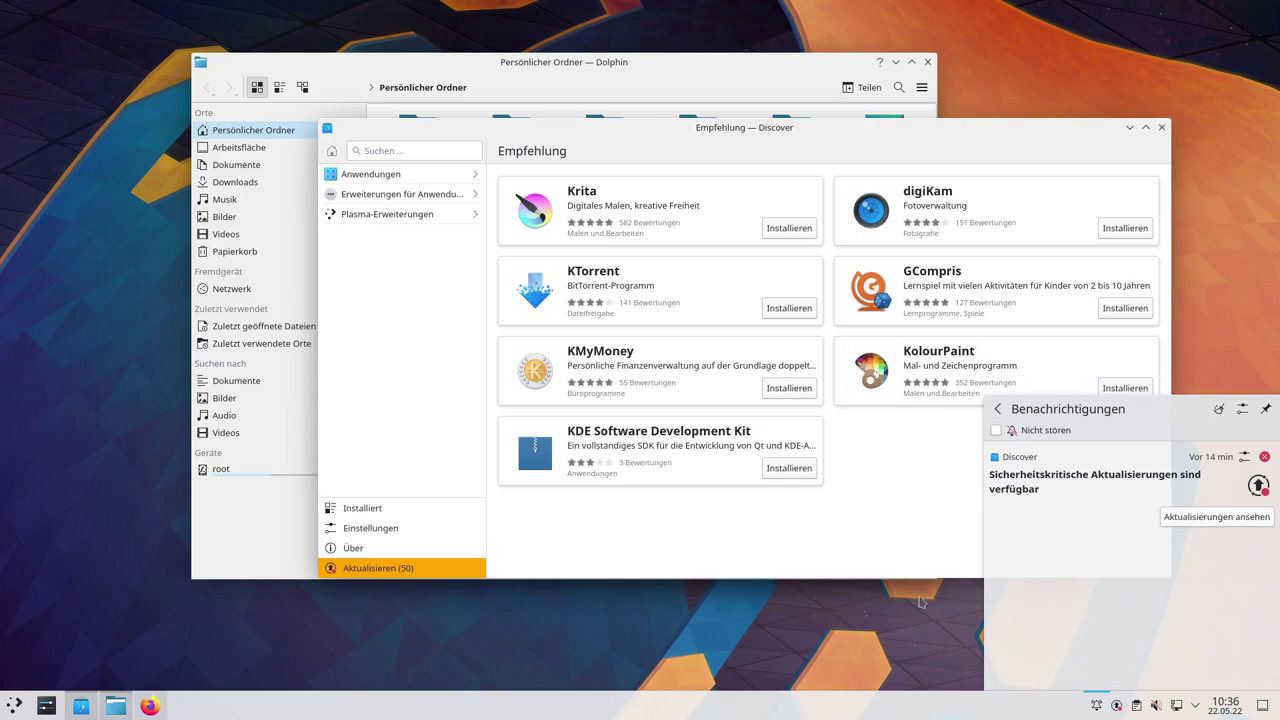
click(884, 522)
click(1161, 127)
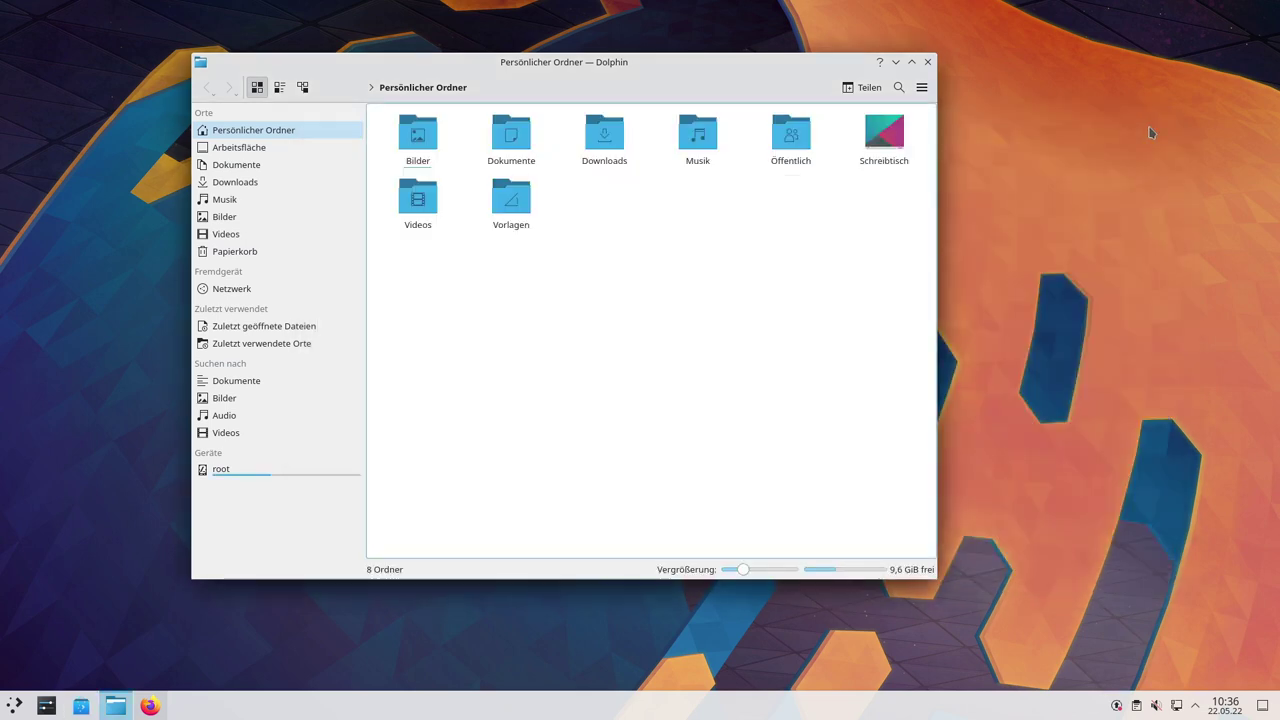
click(928, 63)
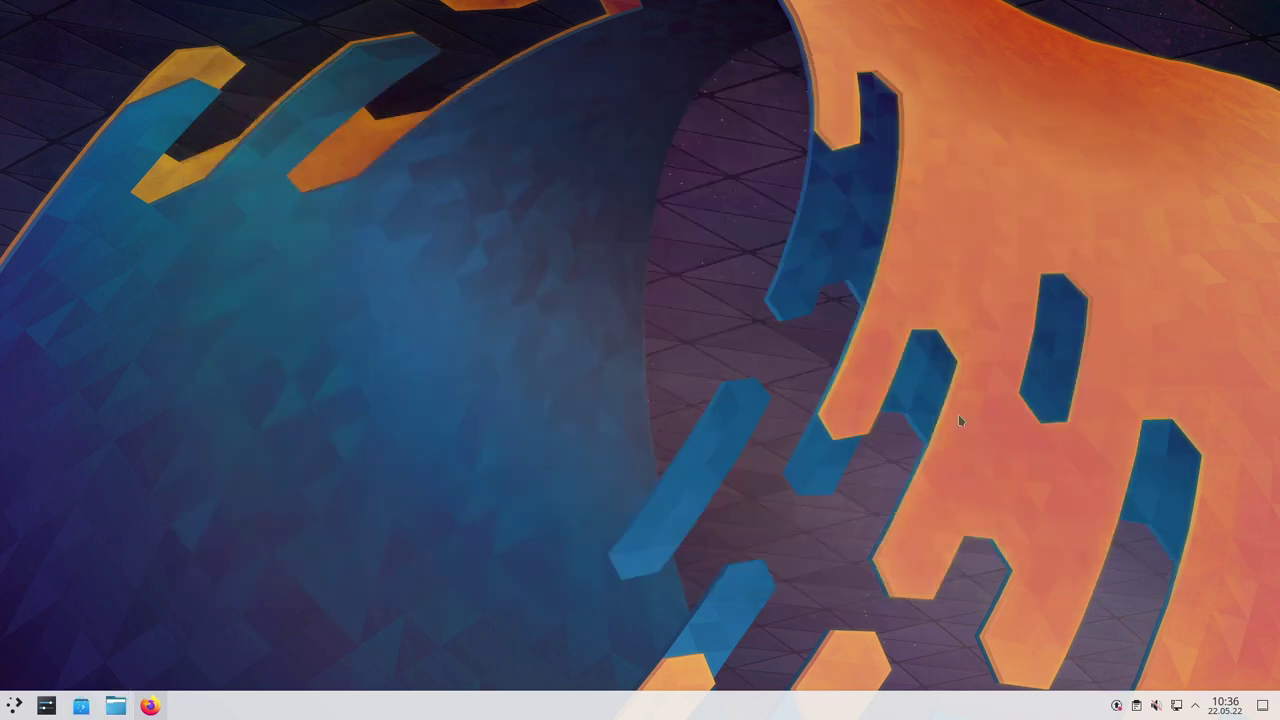
Look at the pending system updates in Discover from the update notifier and close the window
click(1117, 706)
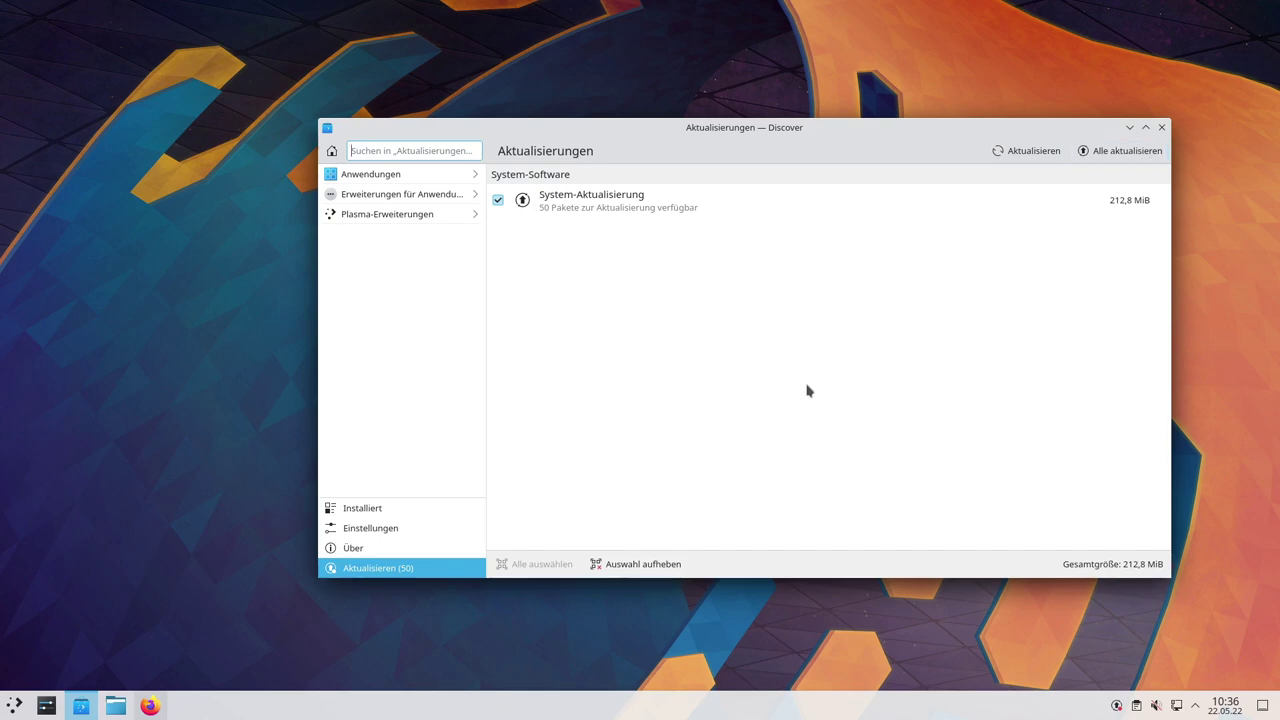
click(1161, 127)
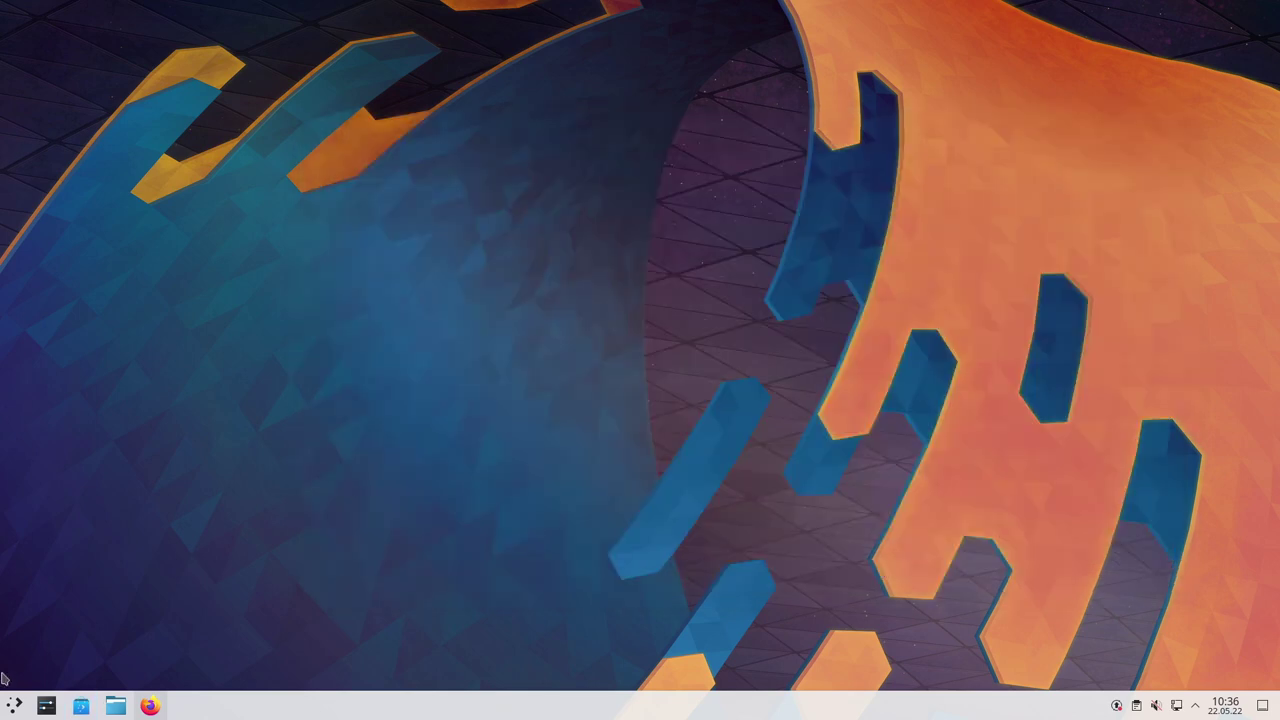
Start Konsole from the System application group and enlarge the terminal font by two increments
click(14, 706)
mouse_move(49, 591)
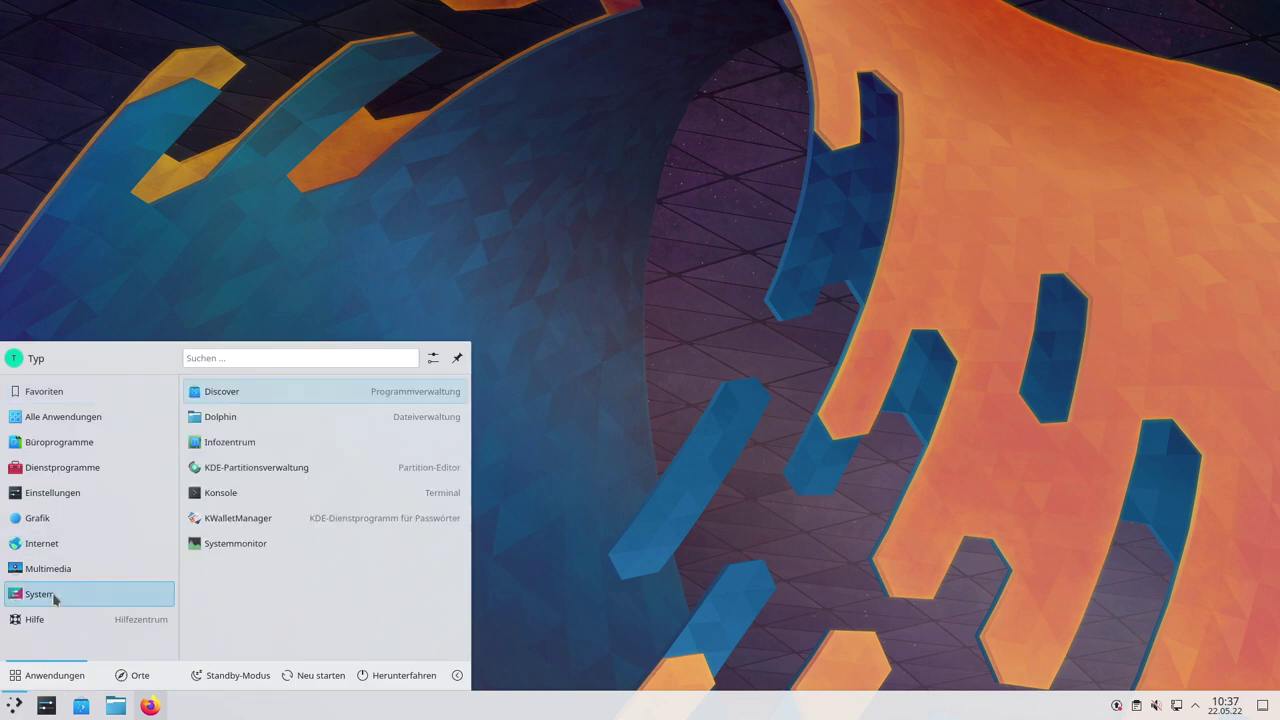
click(274, 488)
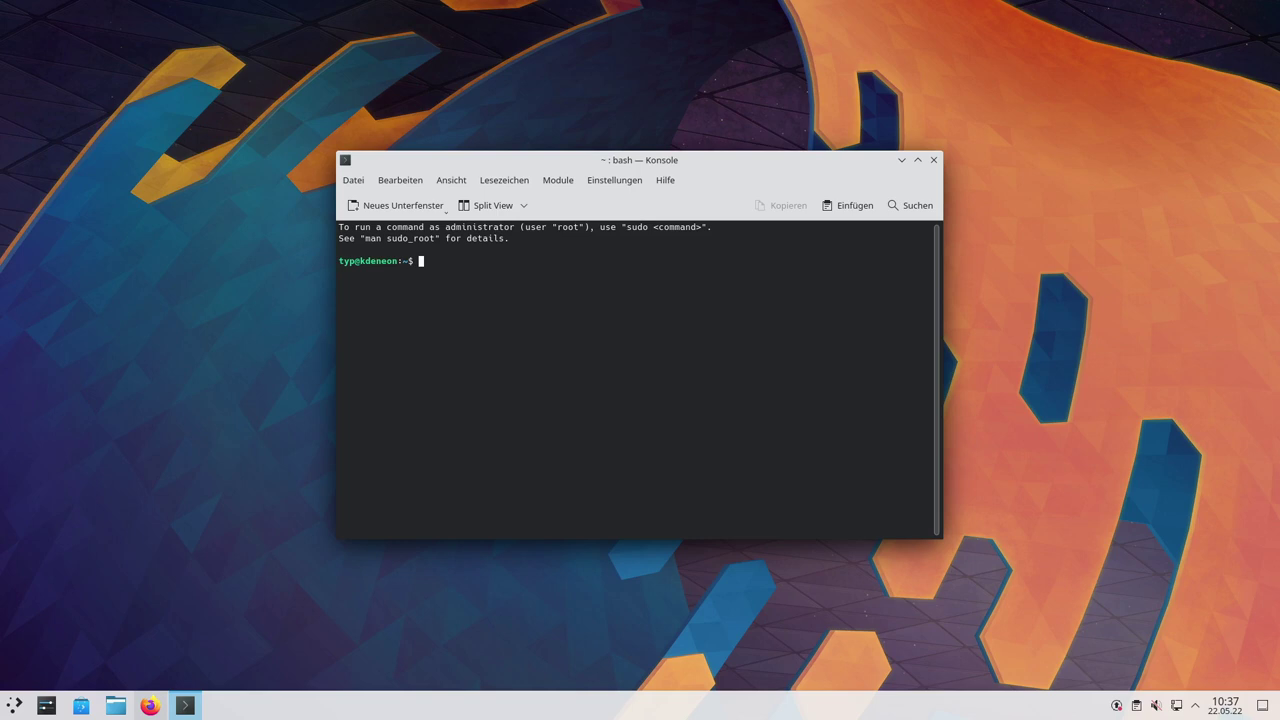
key(ctrl+plus)
key(ctrl+plus)
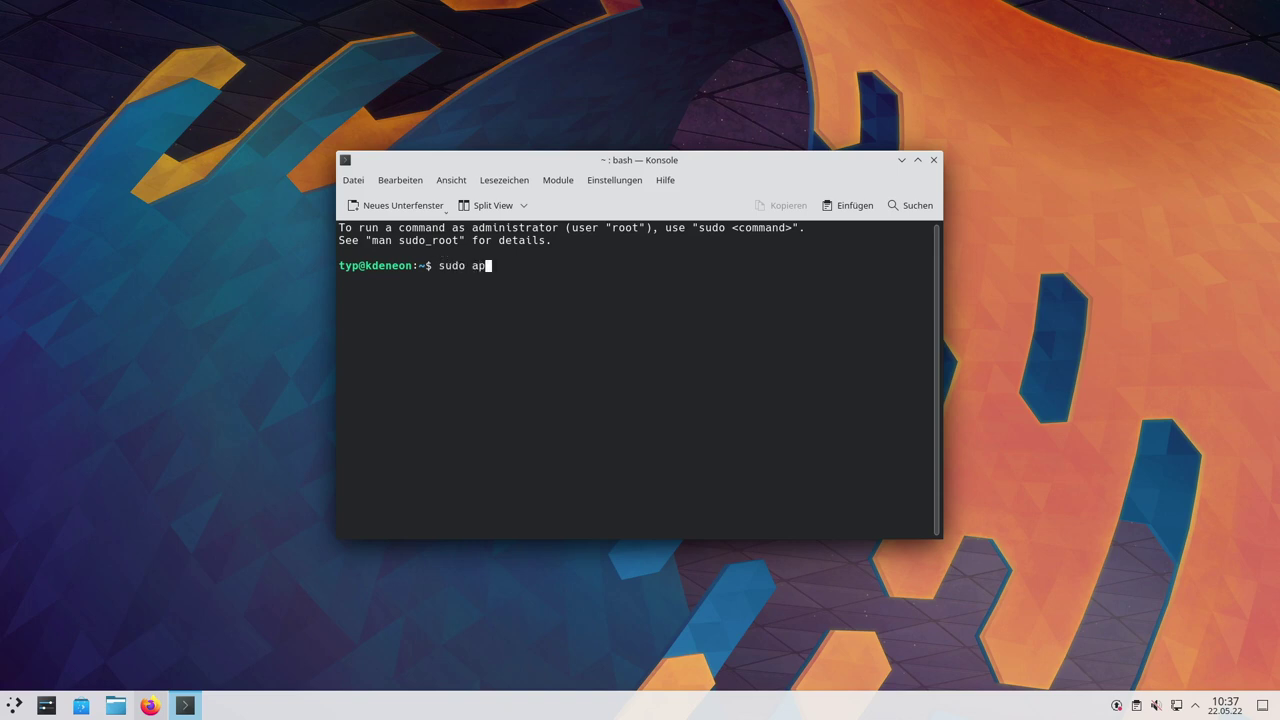
Refresh the package lists with "sudo apt update", authenticating with the account password
text(date)
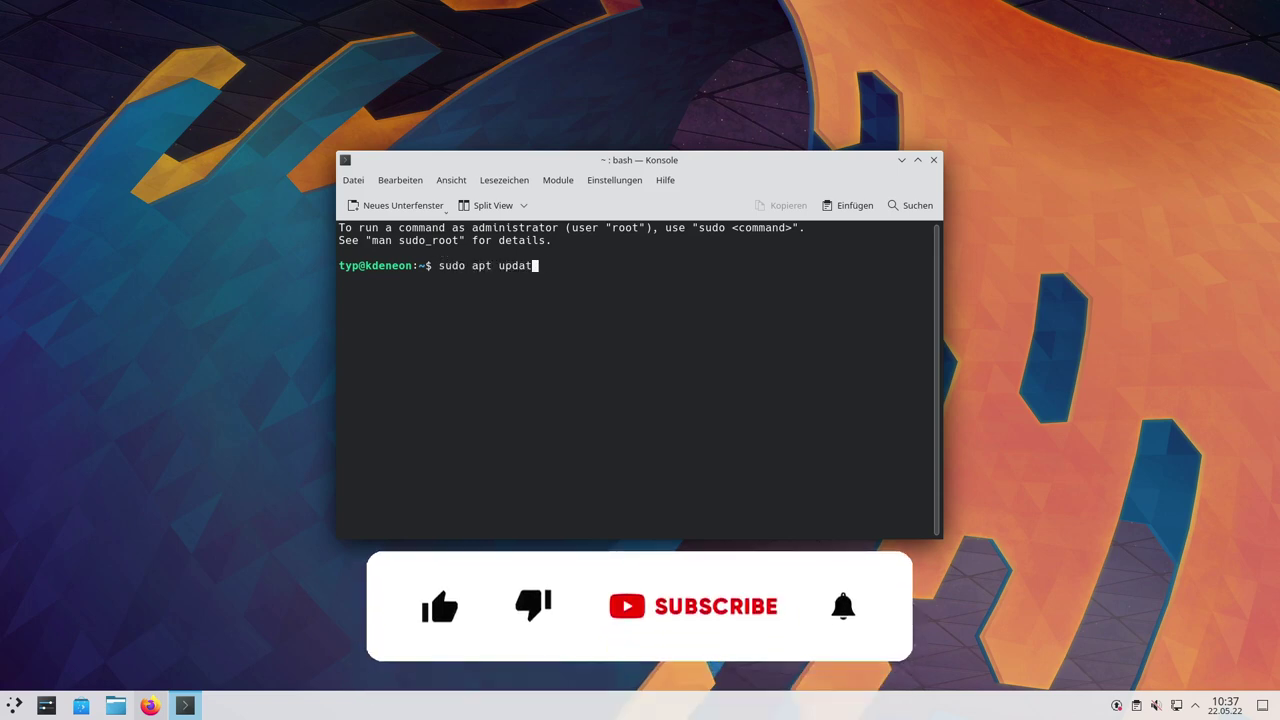
key(Return)
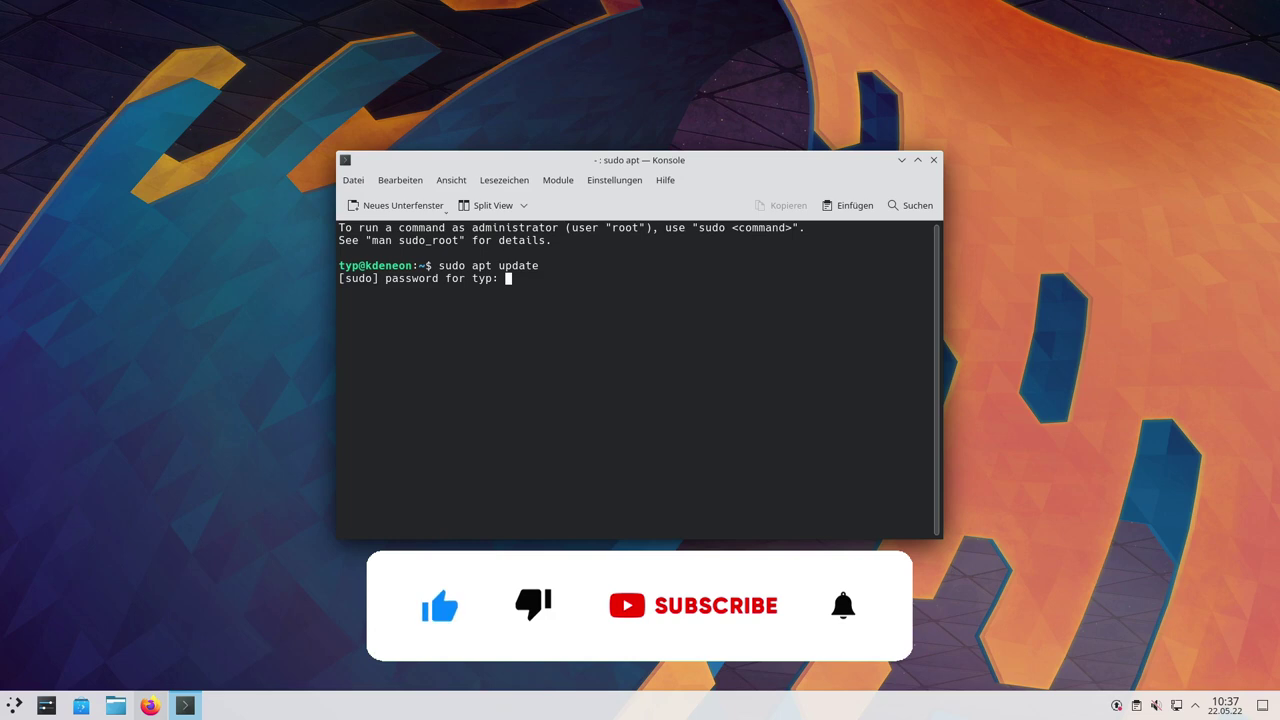
key(Return)
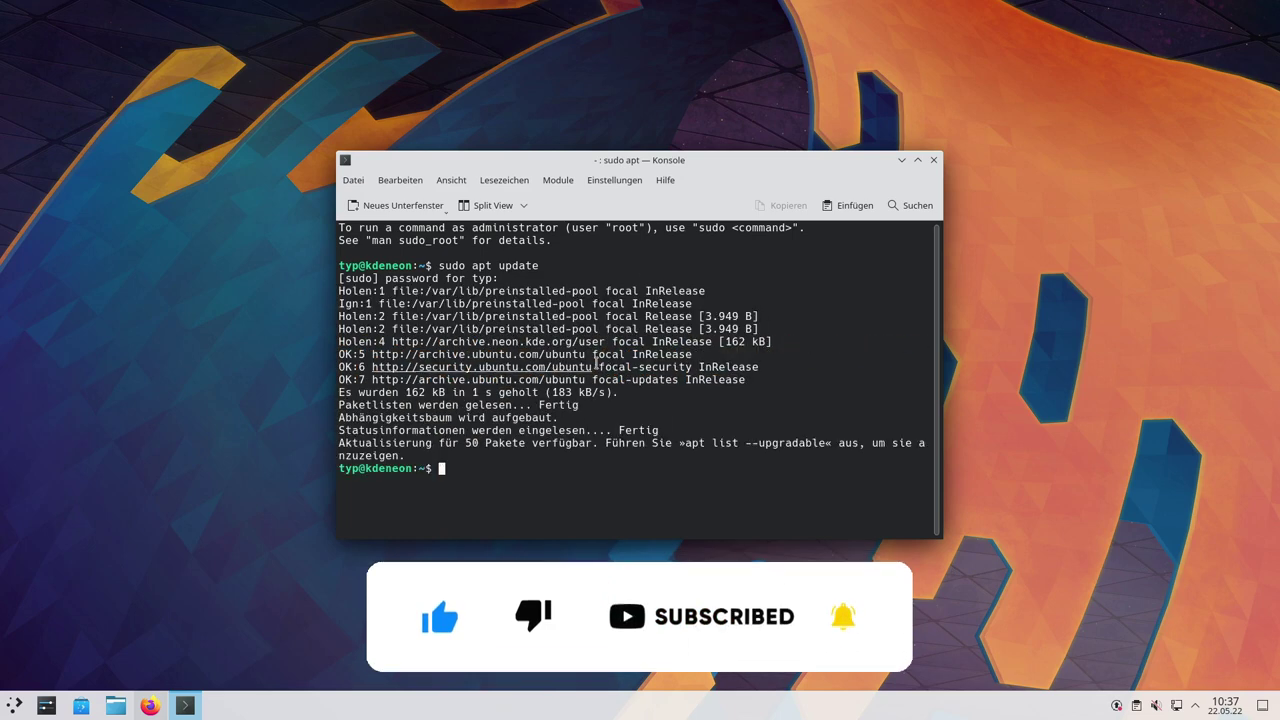
Try to upgrade the packages by changing the previous command to "sudo apt upgrade" and running it
key(Up)
key(BackSpace)
key(BackSpace)
key(BackSpace)
key(BackSpace)
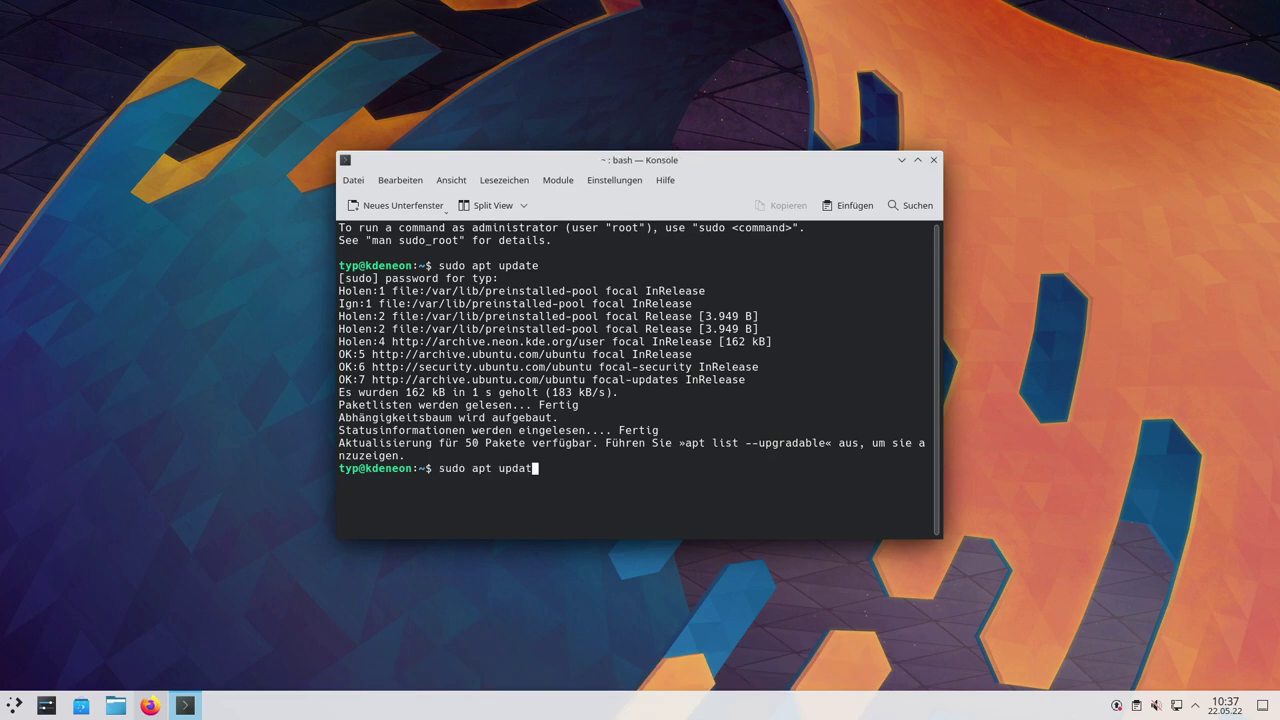
text(grade)
key(Return)
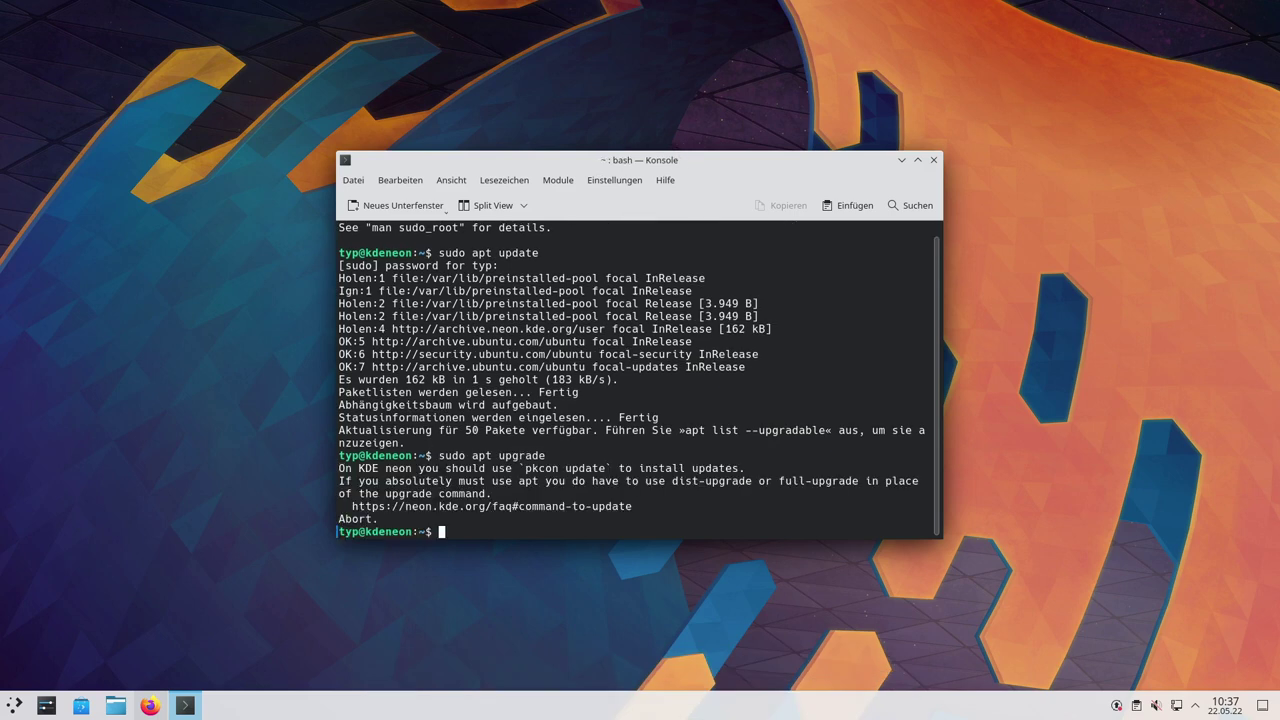
Maximise Konsole, enlarge its font once more and run "pkcon update"
click(917, 159)
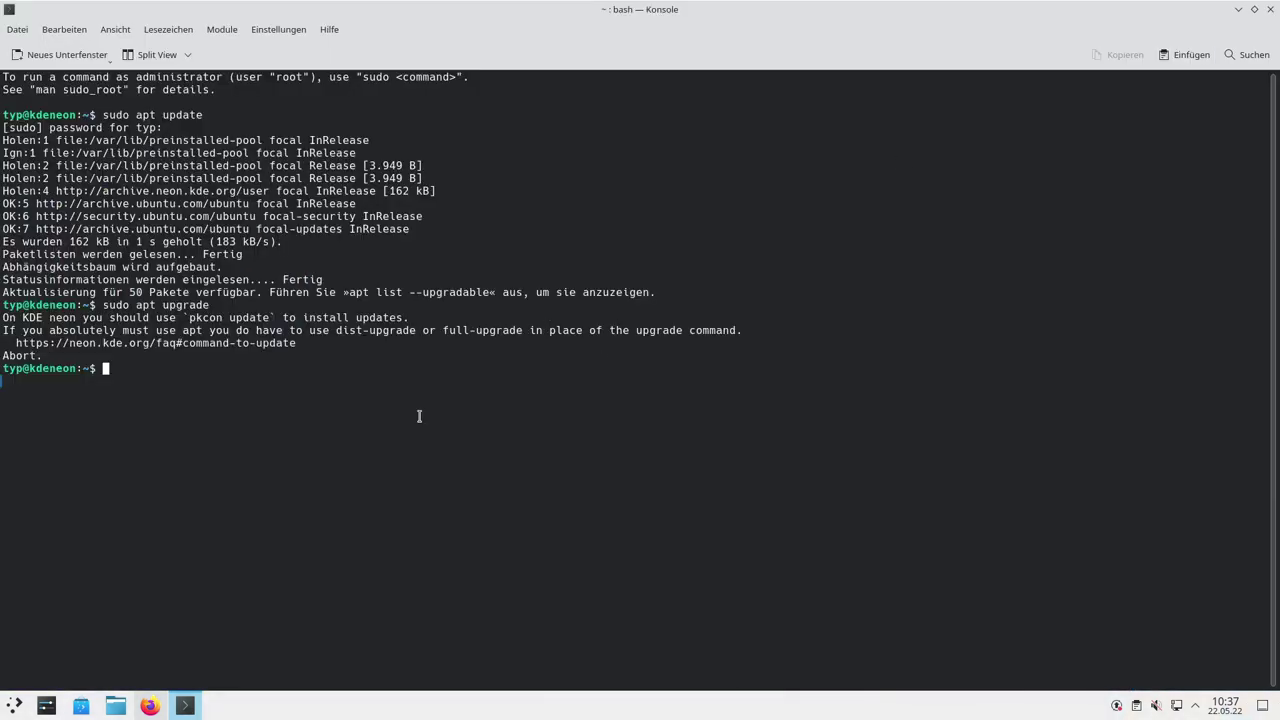
key(ctrl+plus)
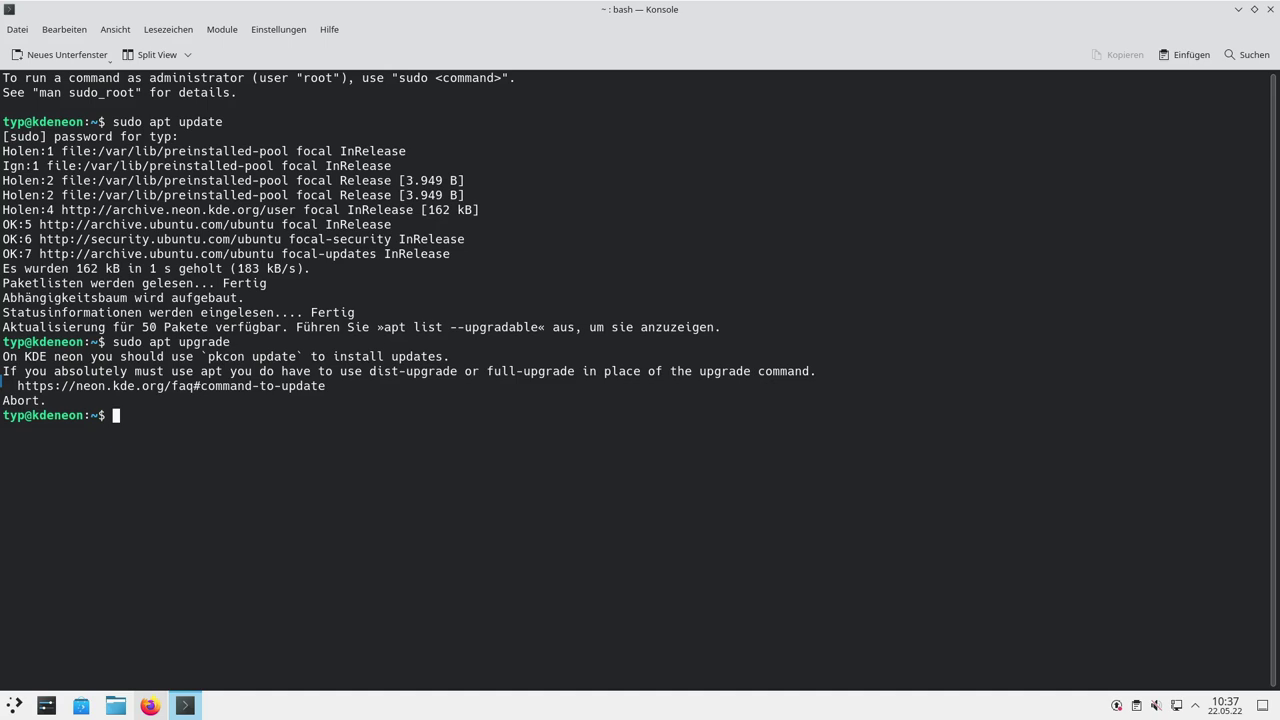
text(pkcon update)
key(Return)
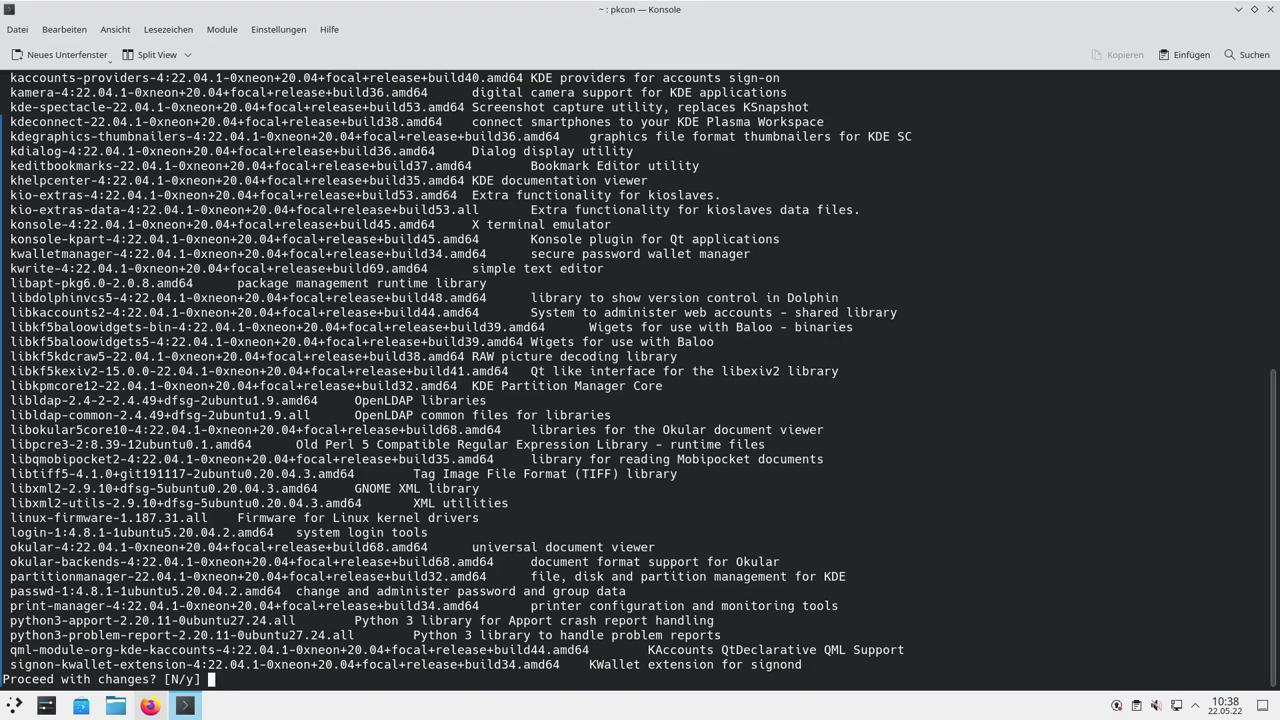
Accept the proposed package changes with Y and authorise the software update with the account password
text(Y)
key(Return)
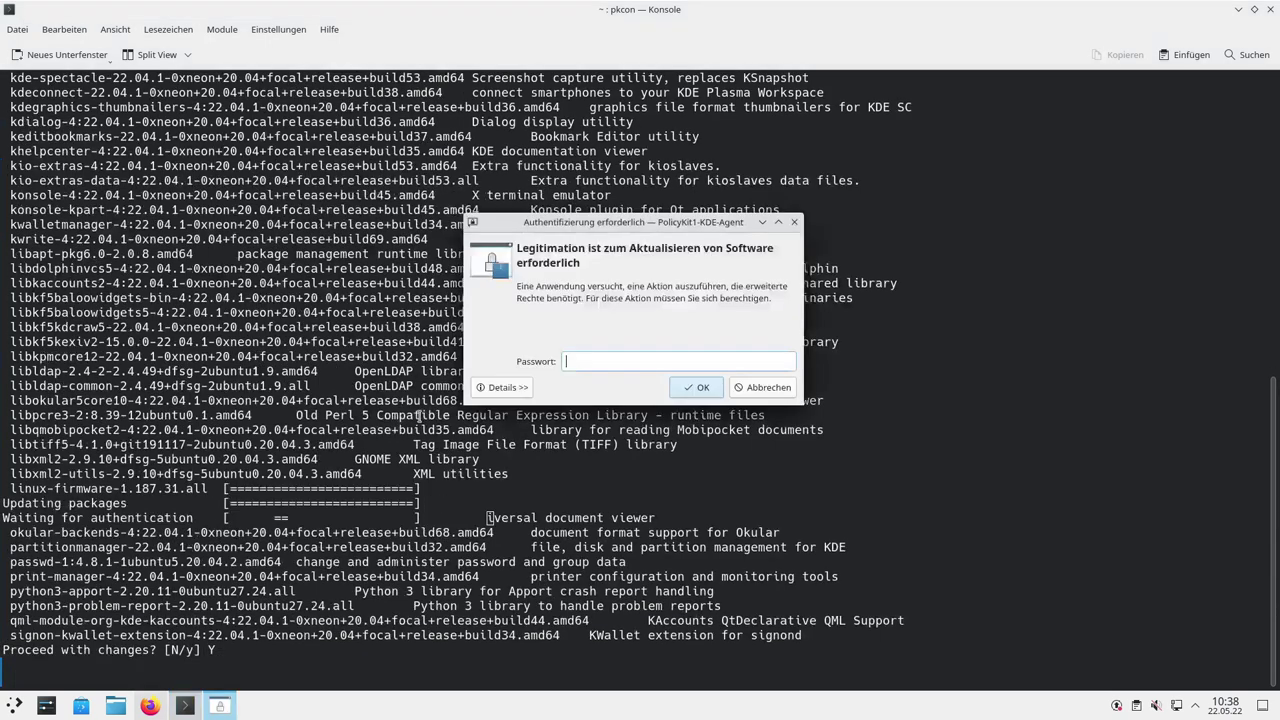
text(****)
key(BackSpace)
text(*)
key(Return)
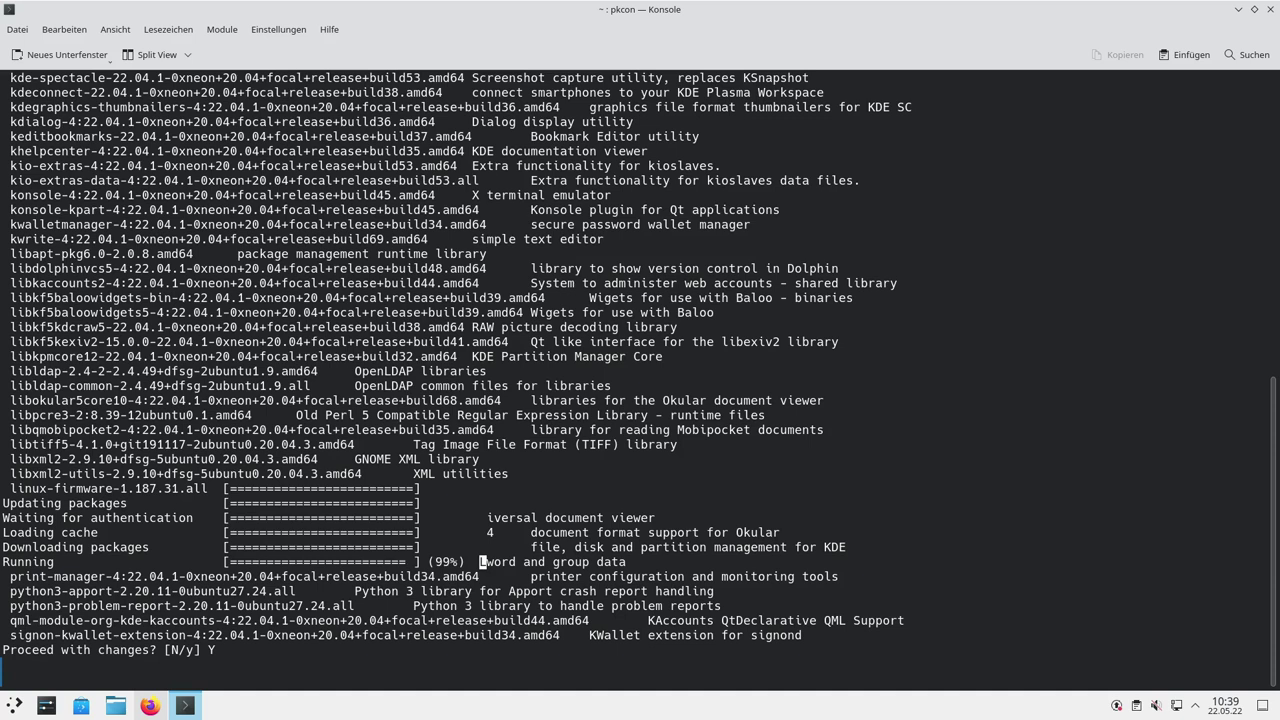
Clear the terminal and refresh the package cache with "pkcon refresh"
key(ctrl+l)
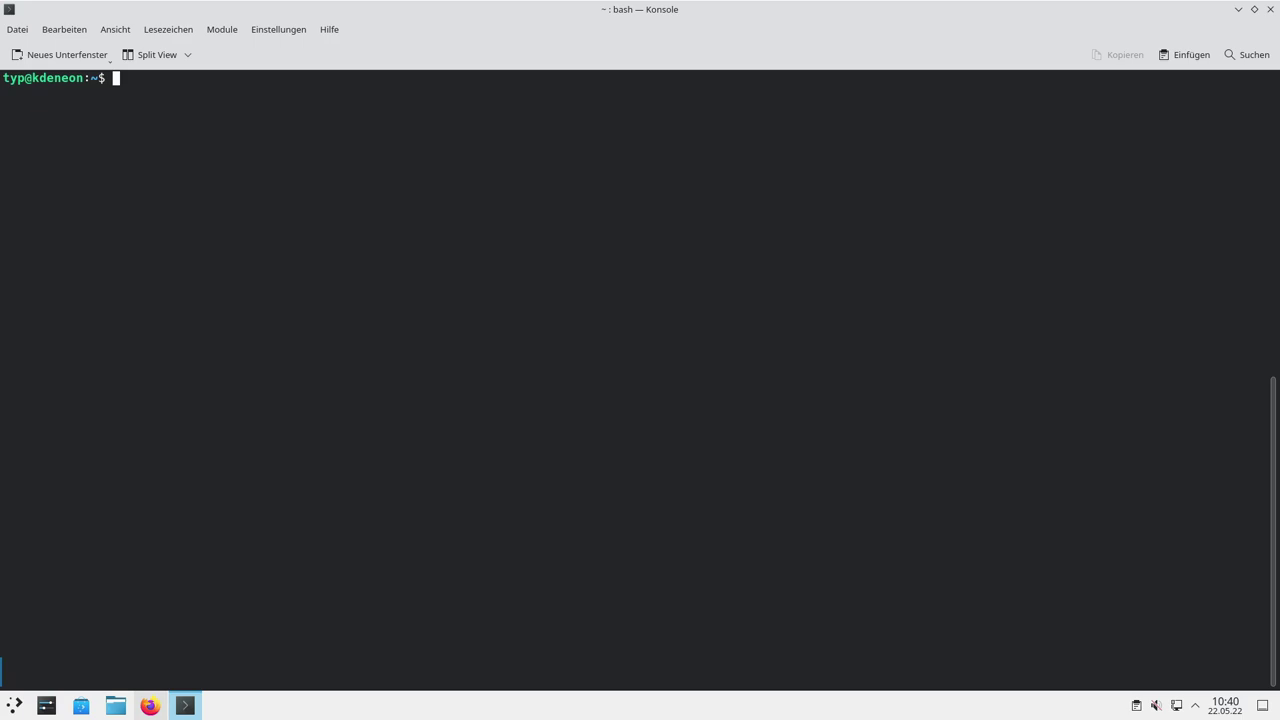
text(pkcon refresh)
key(Return)
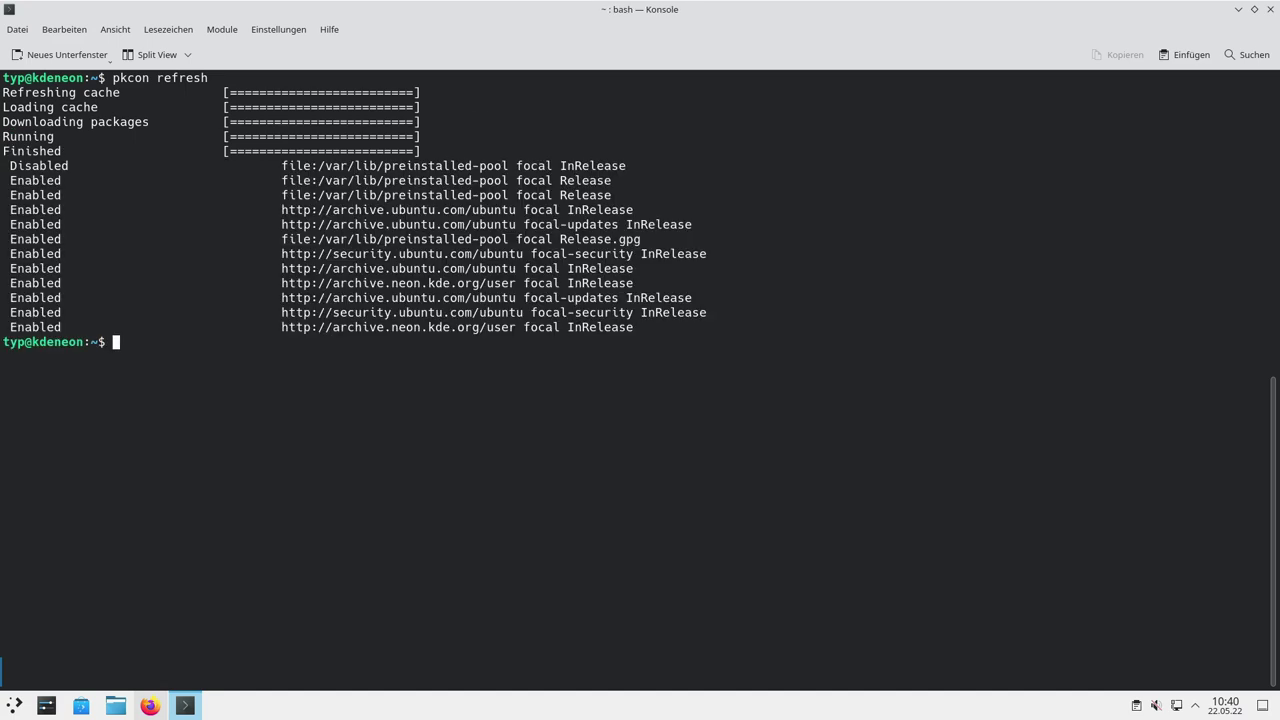
Change the recalled "pkcon refresh" command to "pkcon update" and run it
key(Up)
key(BackSpace)
key(BackSpace)
key(BackSpace)
key(BackSpace)
key(BackSpace)
key(BackSpace)
key(BackSpace)
text(update)
key(Return)
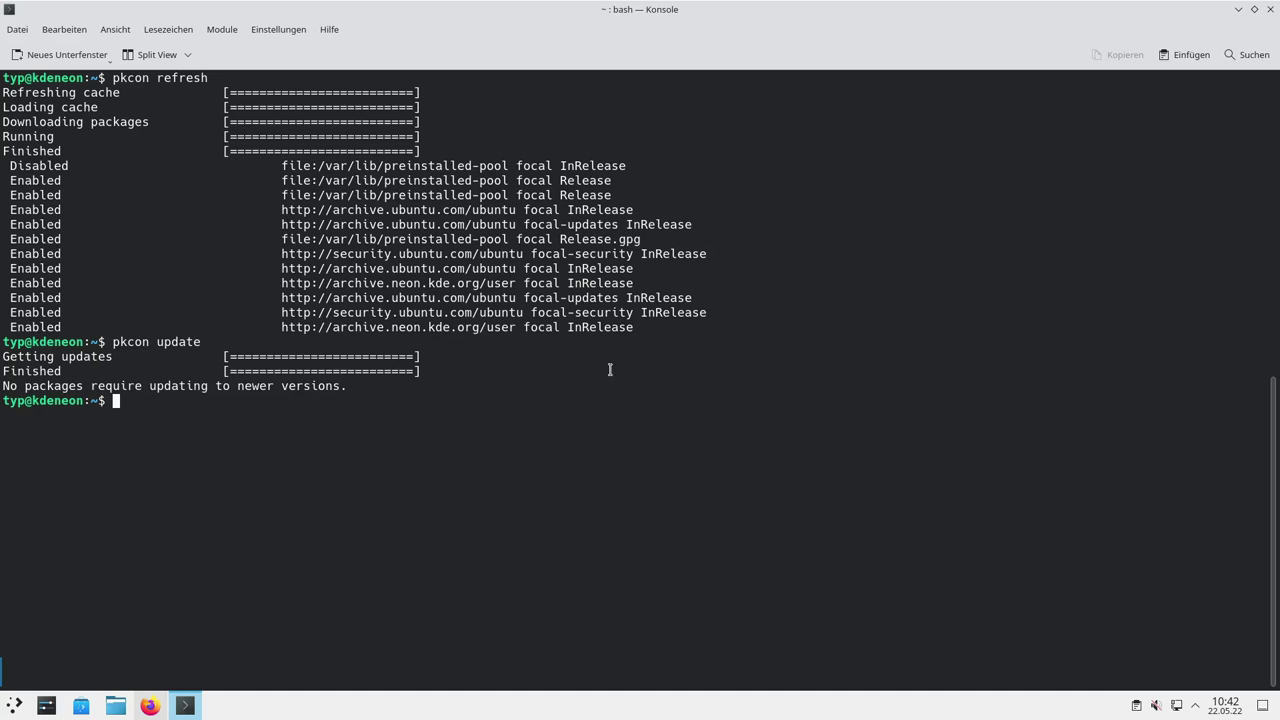
Install the packages with "sudo apt install htop neofetch" and accept the default answer to the continuation question
drag(114, 78, 192, 78)
click(175, 349)
text(sudo apt install htop )
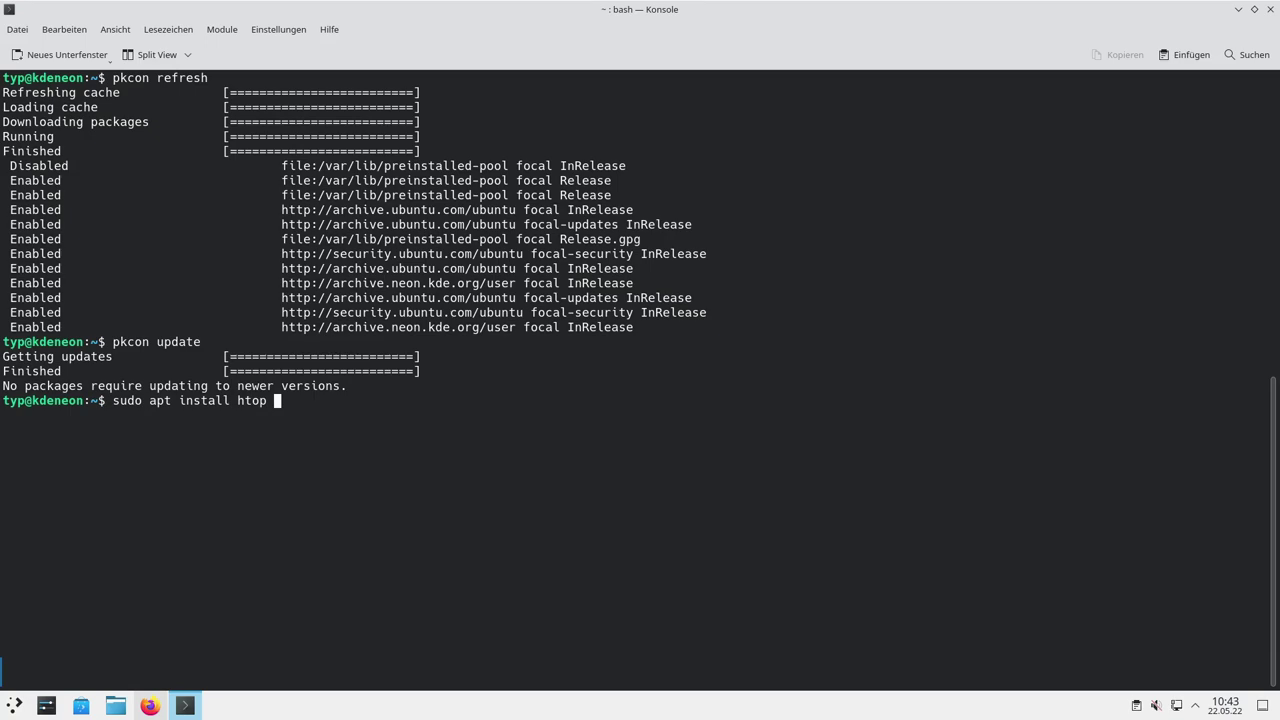
text(neofetch)
key(Return)
key(Return)
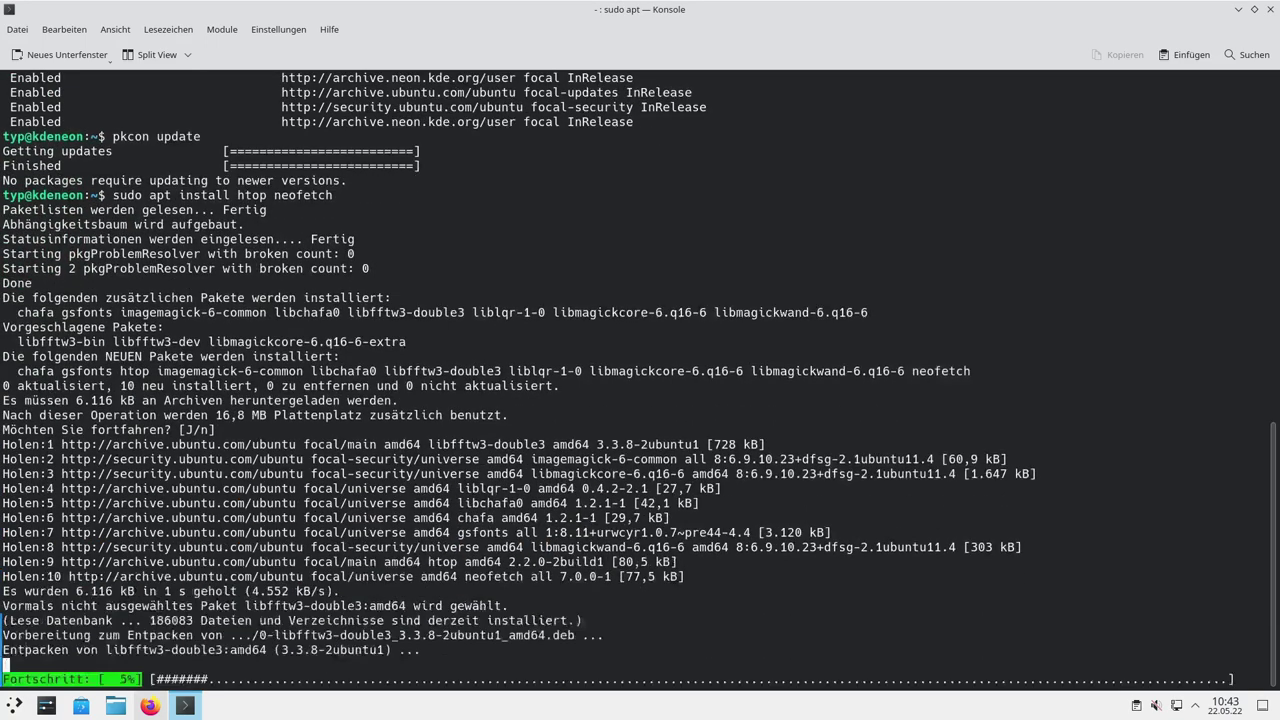
Clear the terminal, view the running processes with "htop" and close the Konsole window
key(ctrl+l)
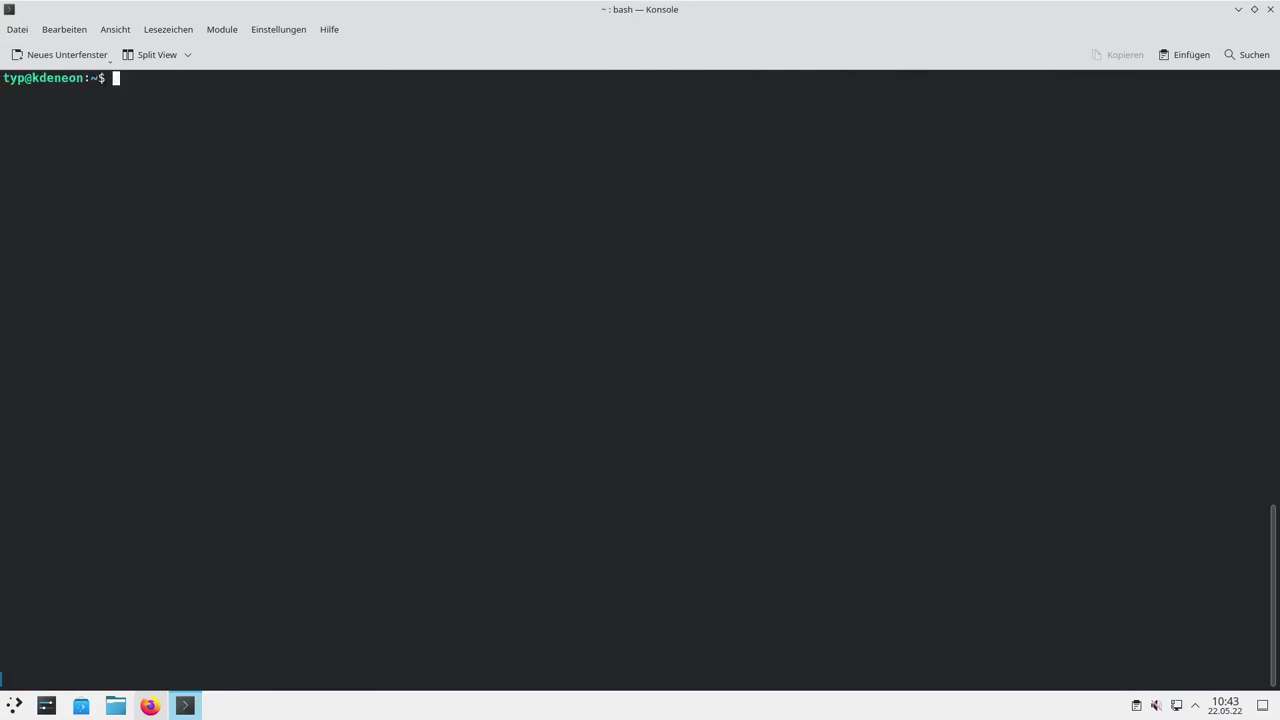
text(htop)
key(Return)
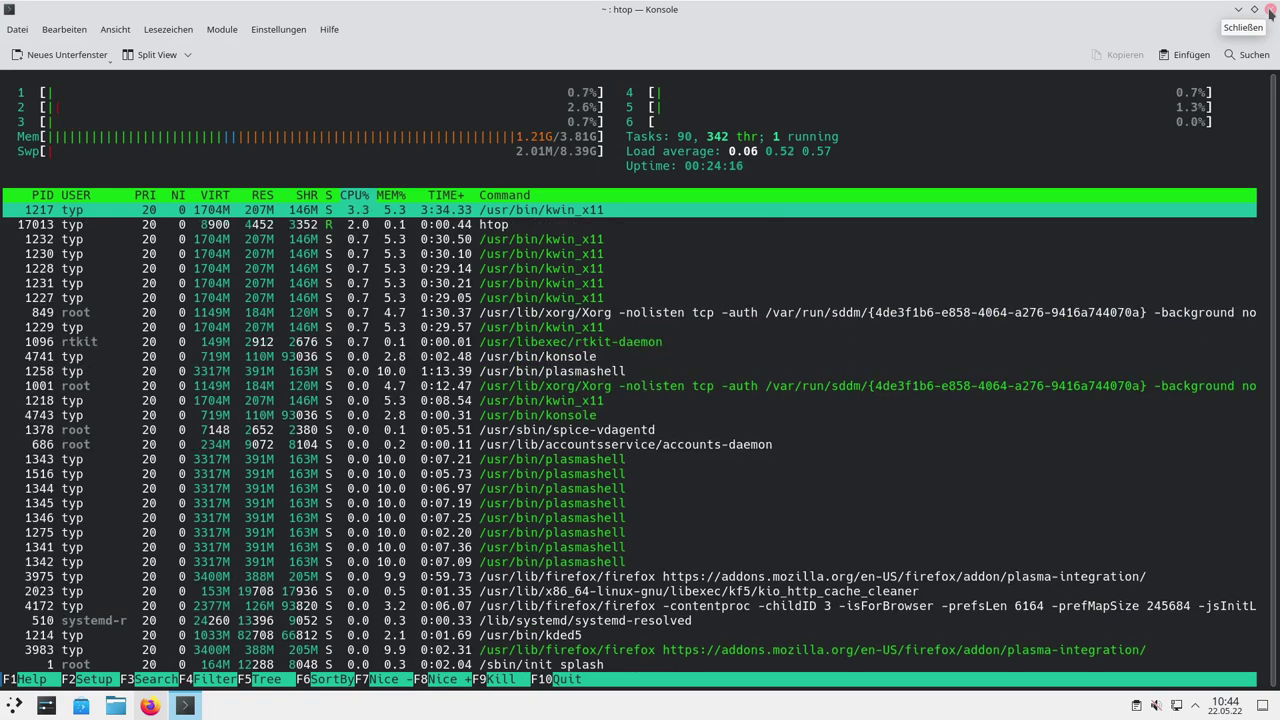
click(1270, 10)
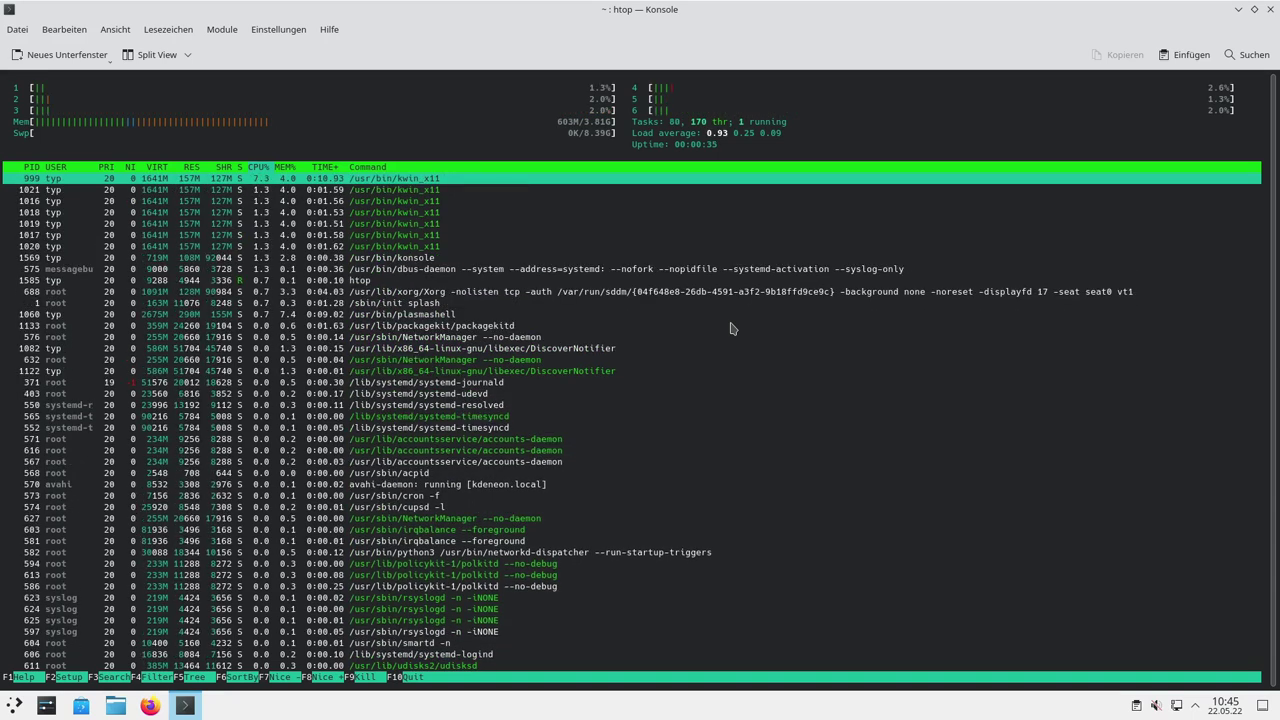
Enlarge Konsole's font by two steps to examine memory use and processes in htop, and close the window
key(ctrl+plus)
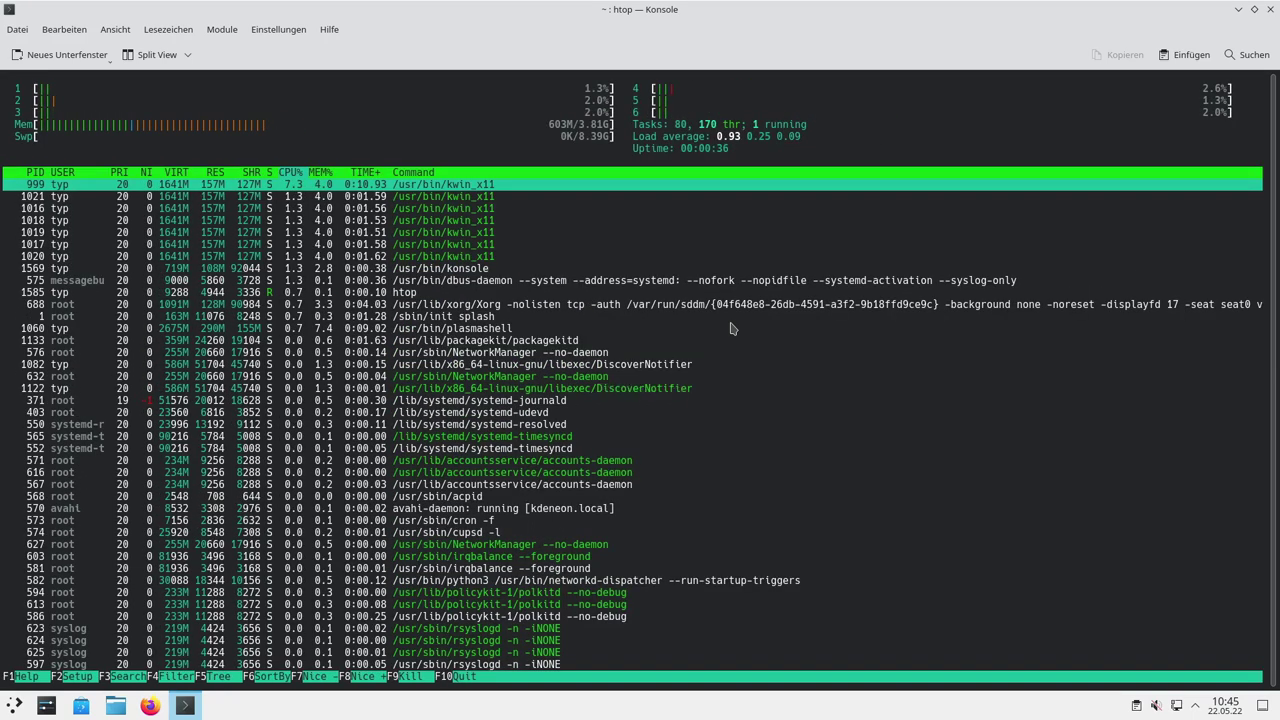
key(ctrl+plus)
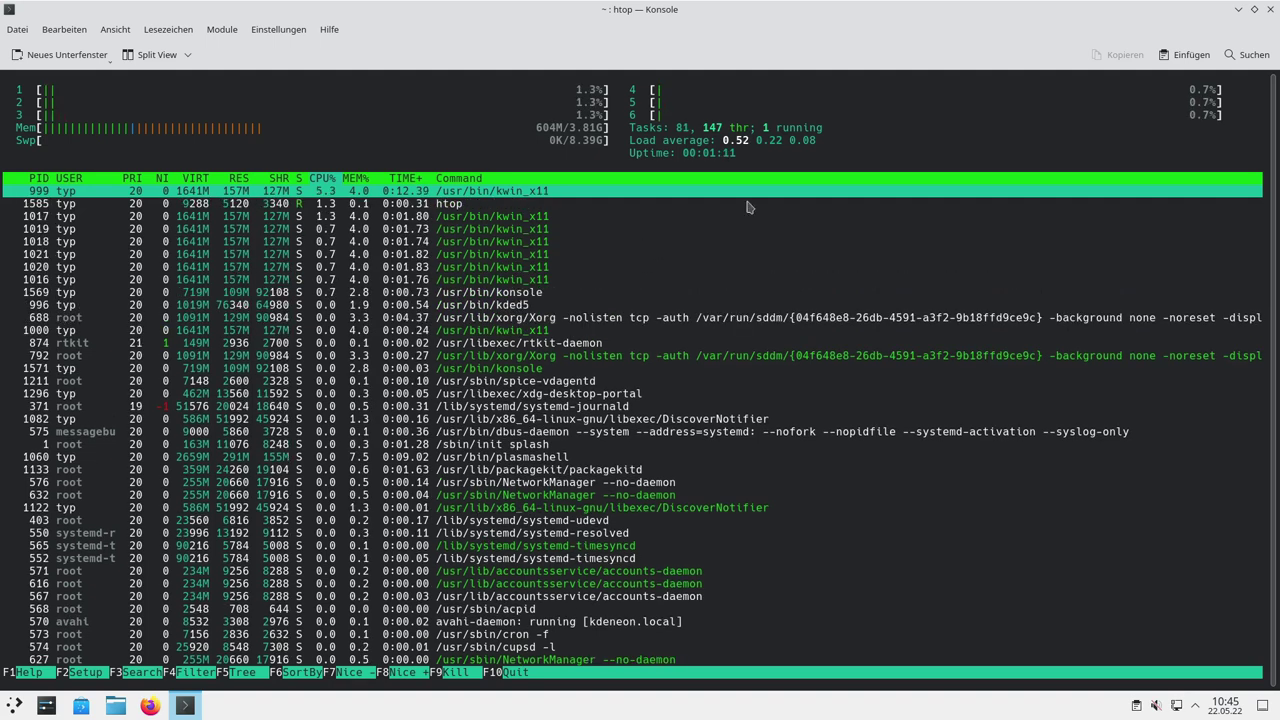
key(alt+F4)
Open the System Settings, look through the list of settings categories and reposition the window slightly
click(56, 704)
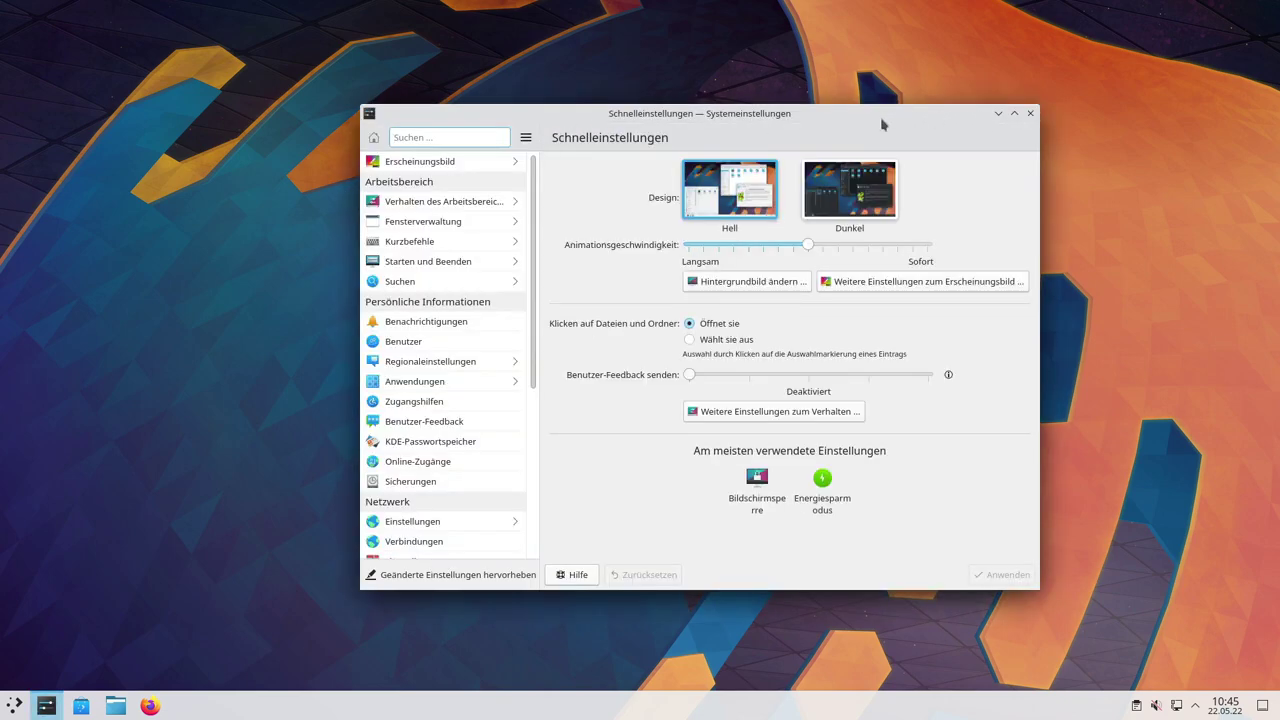
drag(867, 122, 841, 117)
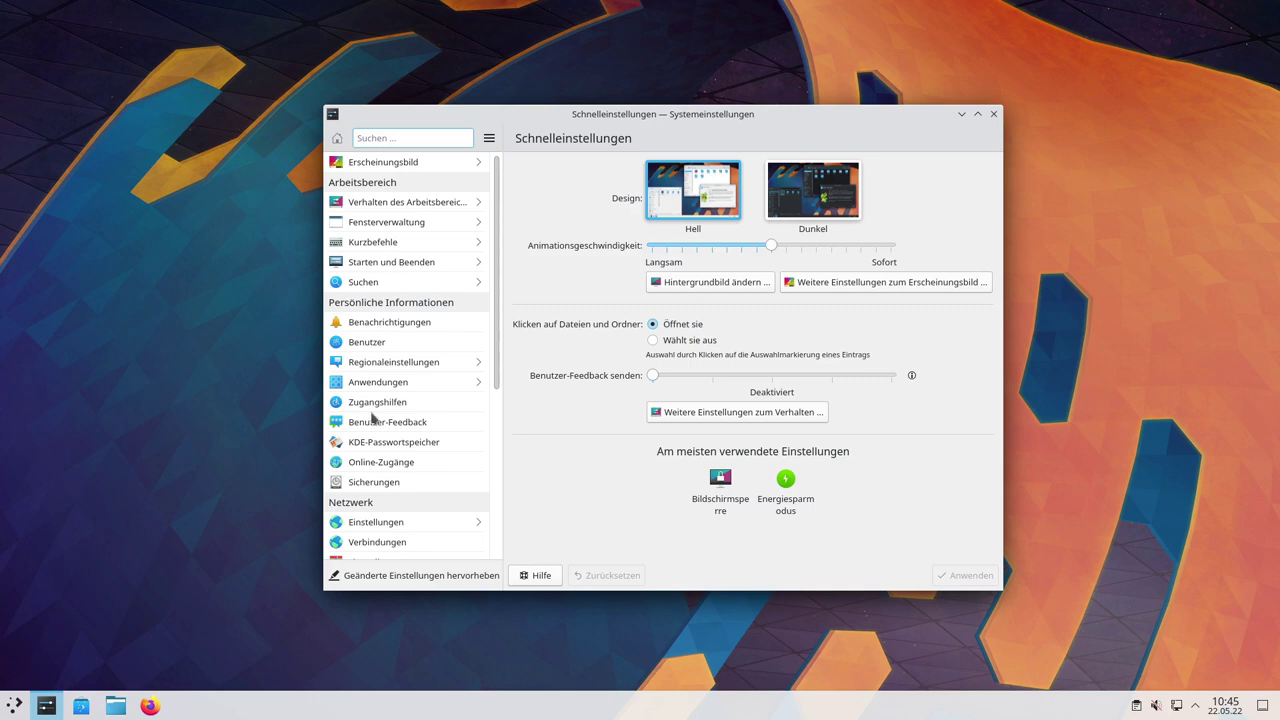
scroll(375, 400, down, 7)
scroll(383, 388, up, 4)
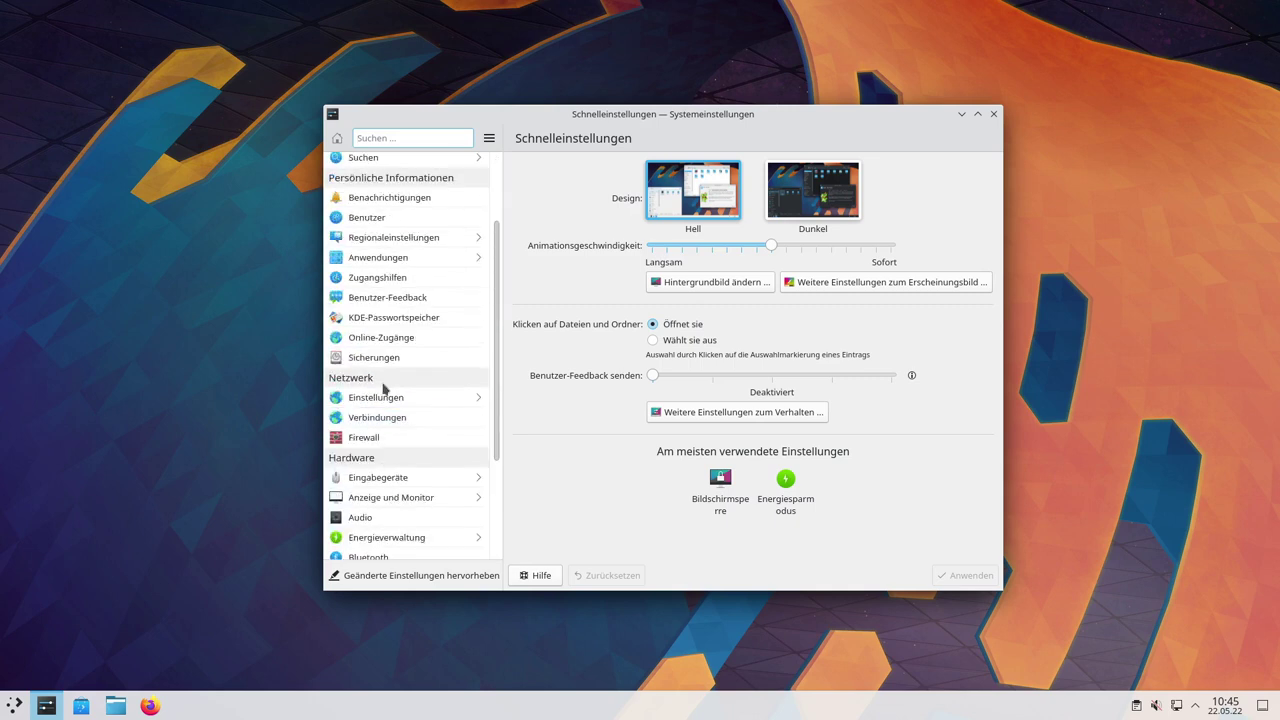
scroll(400, 370, up, 3)
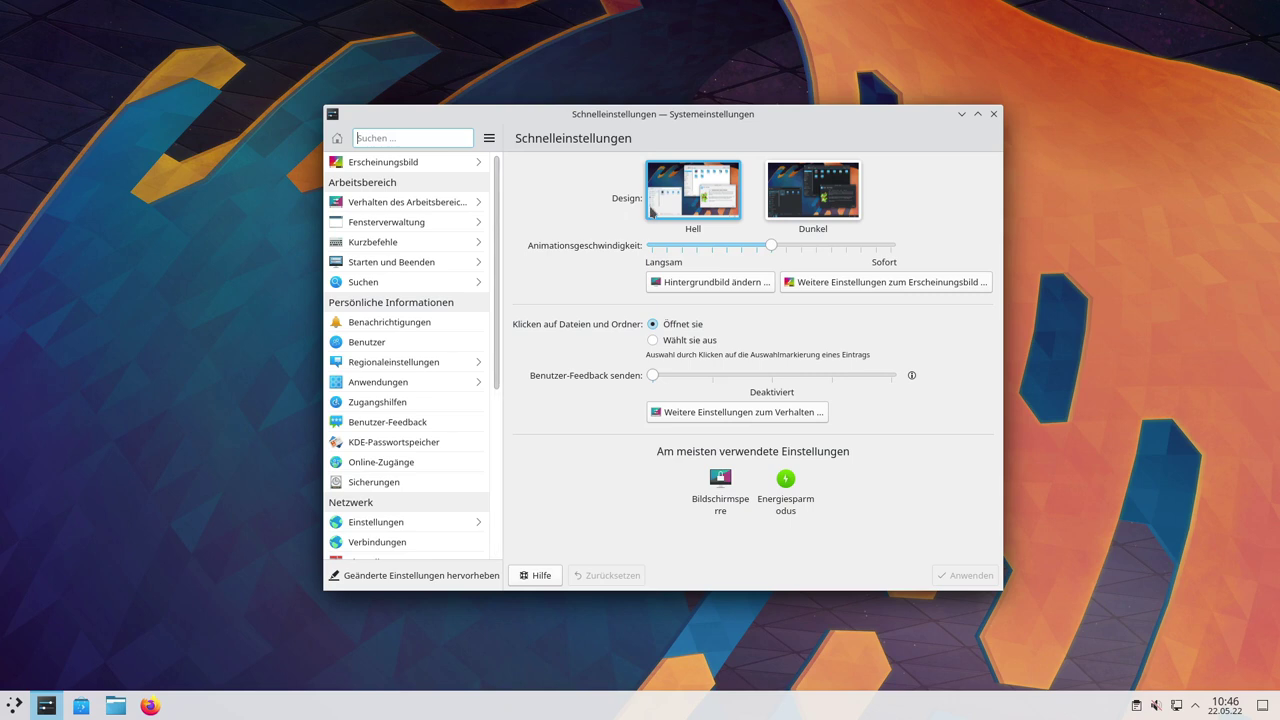
drag(487, 122, 474, 127)
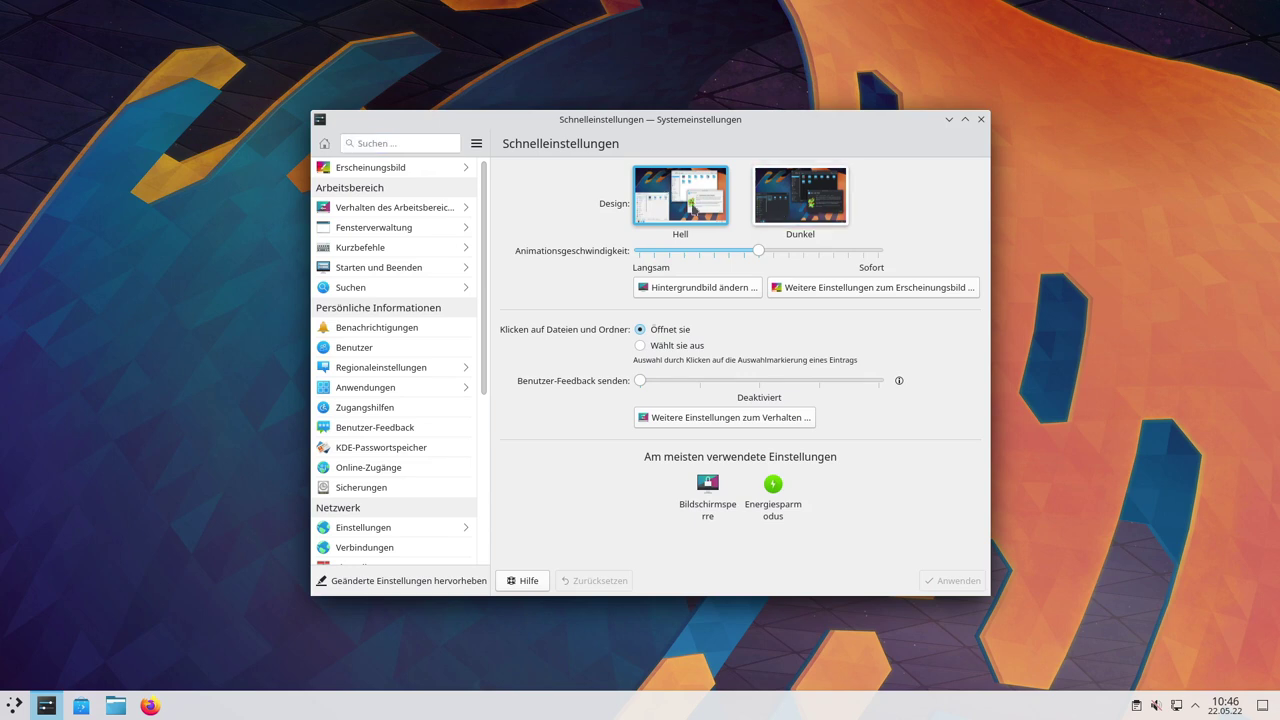
Apply the dark design "Dunkel" and preview it on the application launcher's Grafik category
click(786, 195)
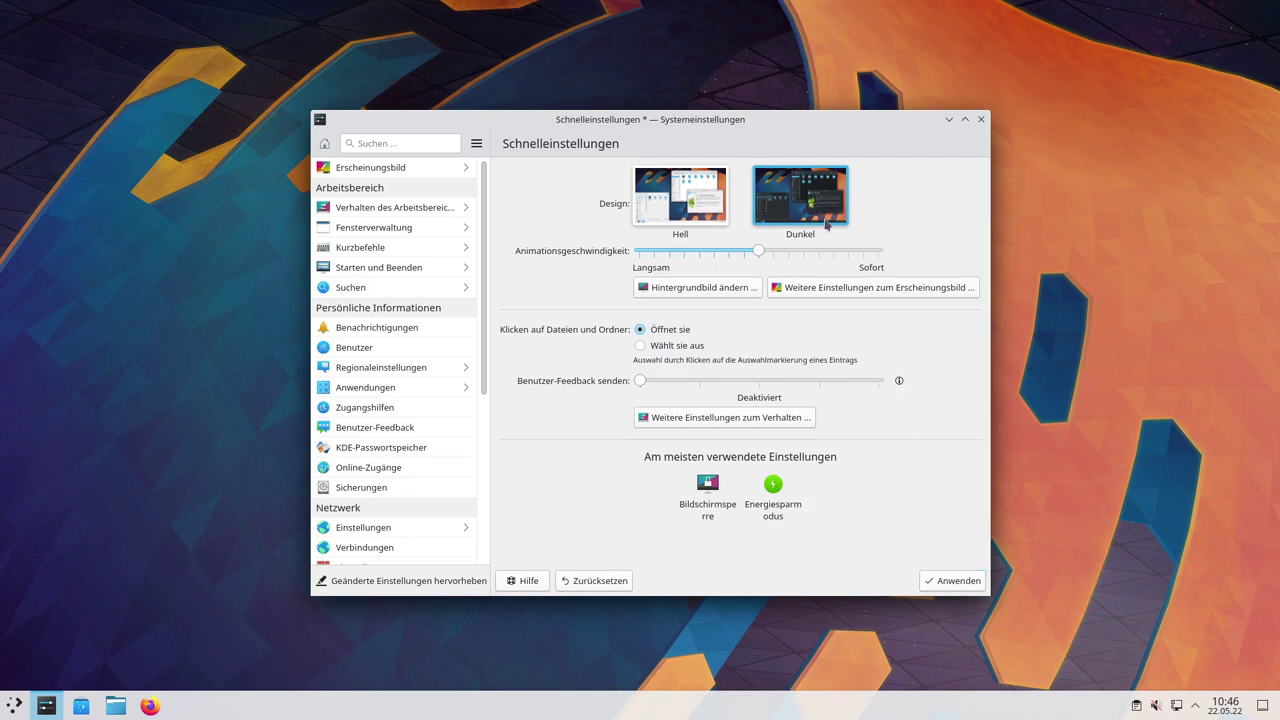
click(958, 579)
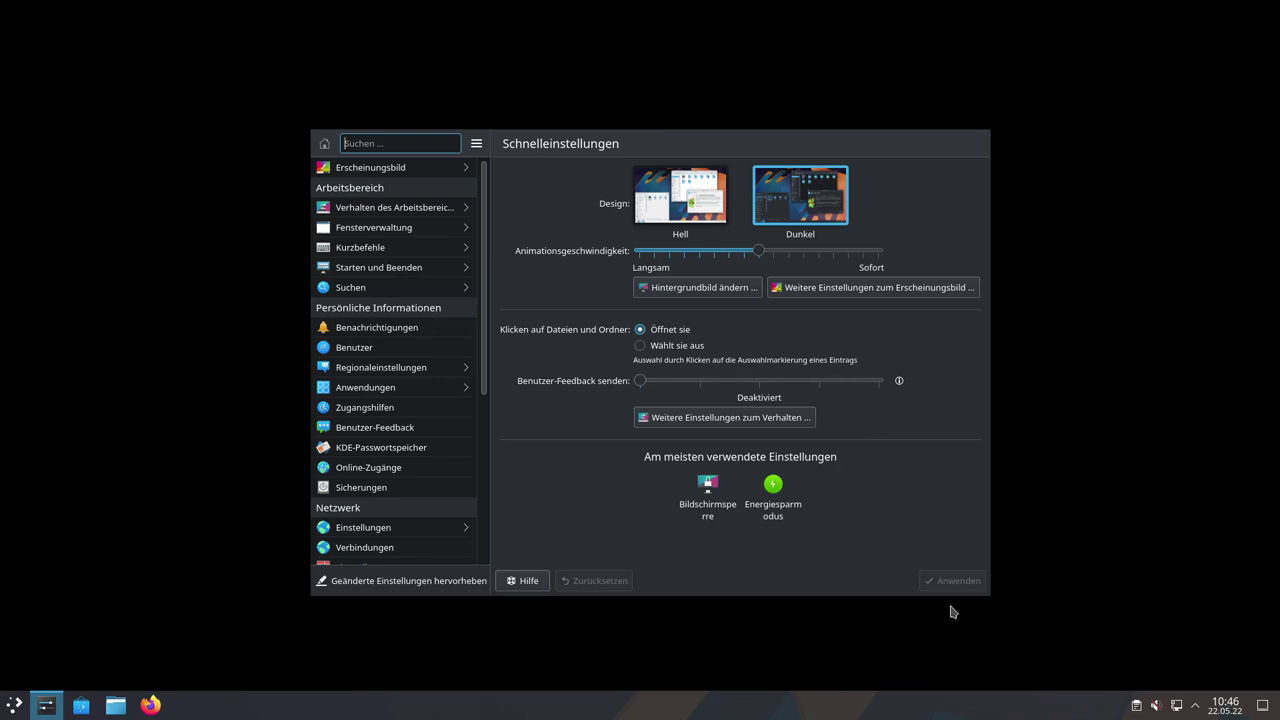
drag(700, 137, 678, 116)
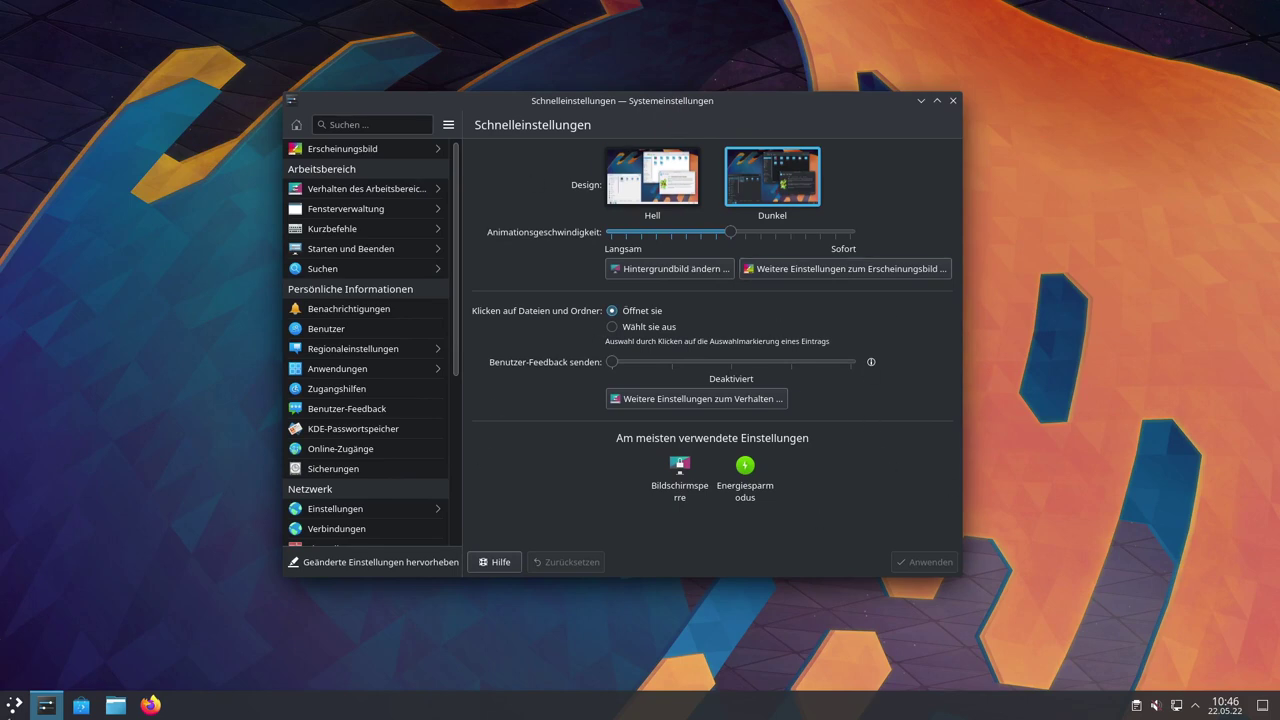
click(14, 710)
mouse_move(57, 518)
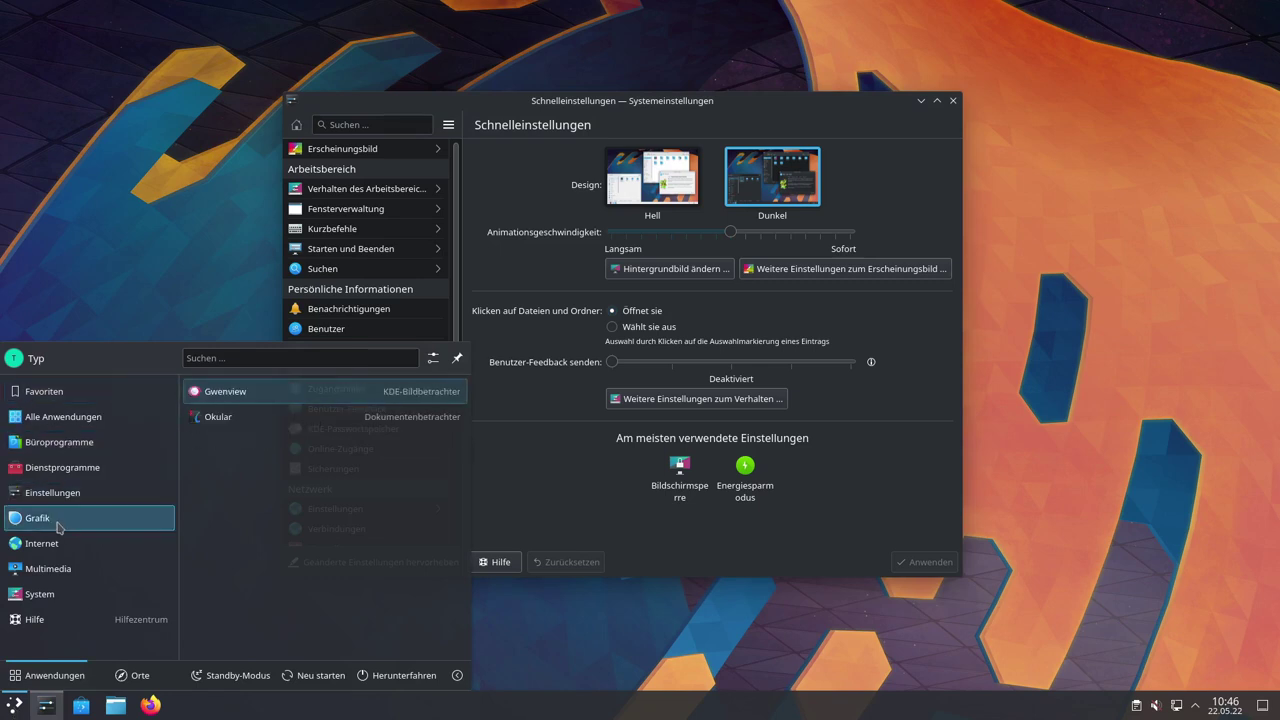
Close the application launcher and apply the light design "Hell" again
click(586, 486)
click(624, 198)
click(940, 562)
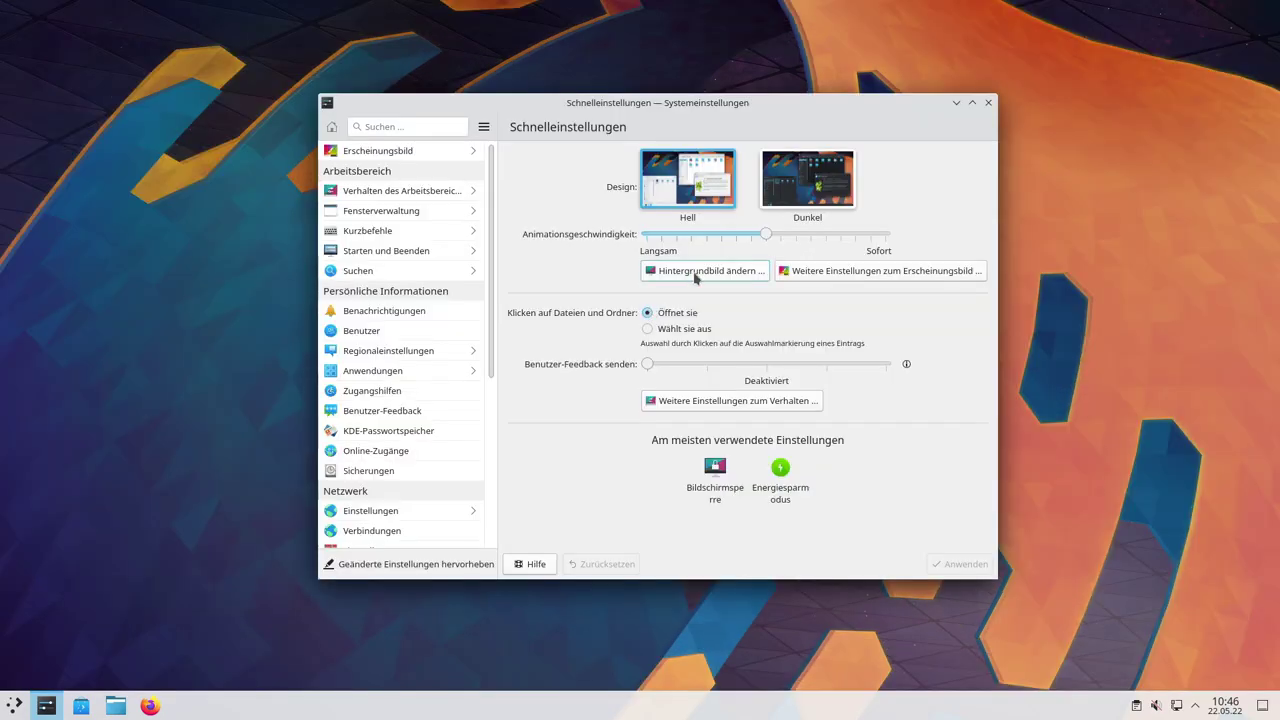
Open the wallpaper settings maximised, apply the "Canopée" wallpaper and minimise both windows to view the desktop
click(697, 271)
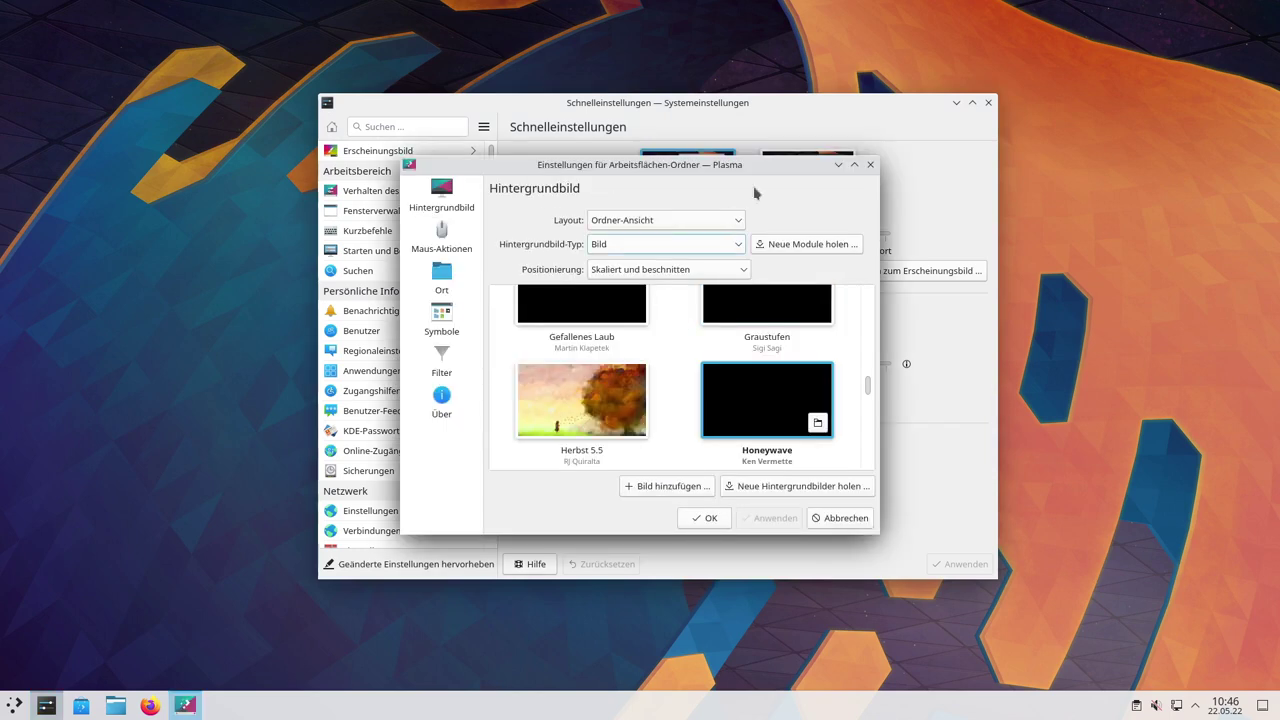
click(854, 164)
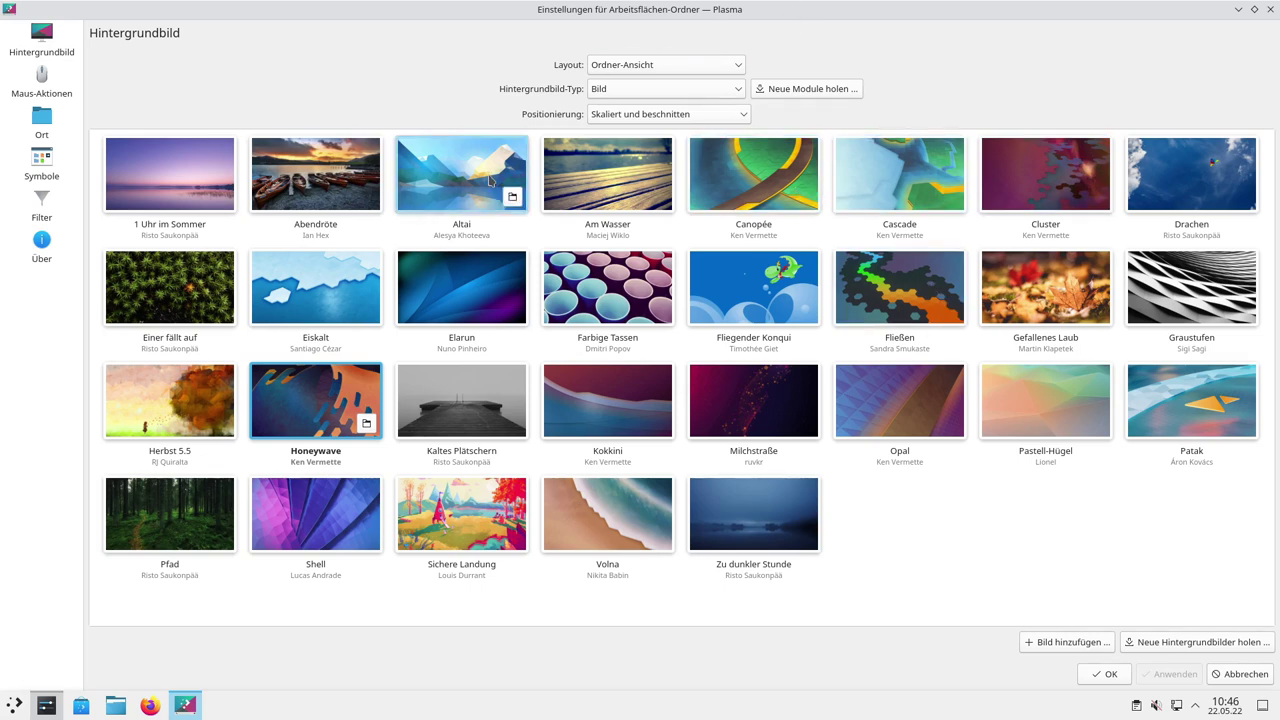
click(762, 185)
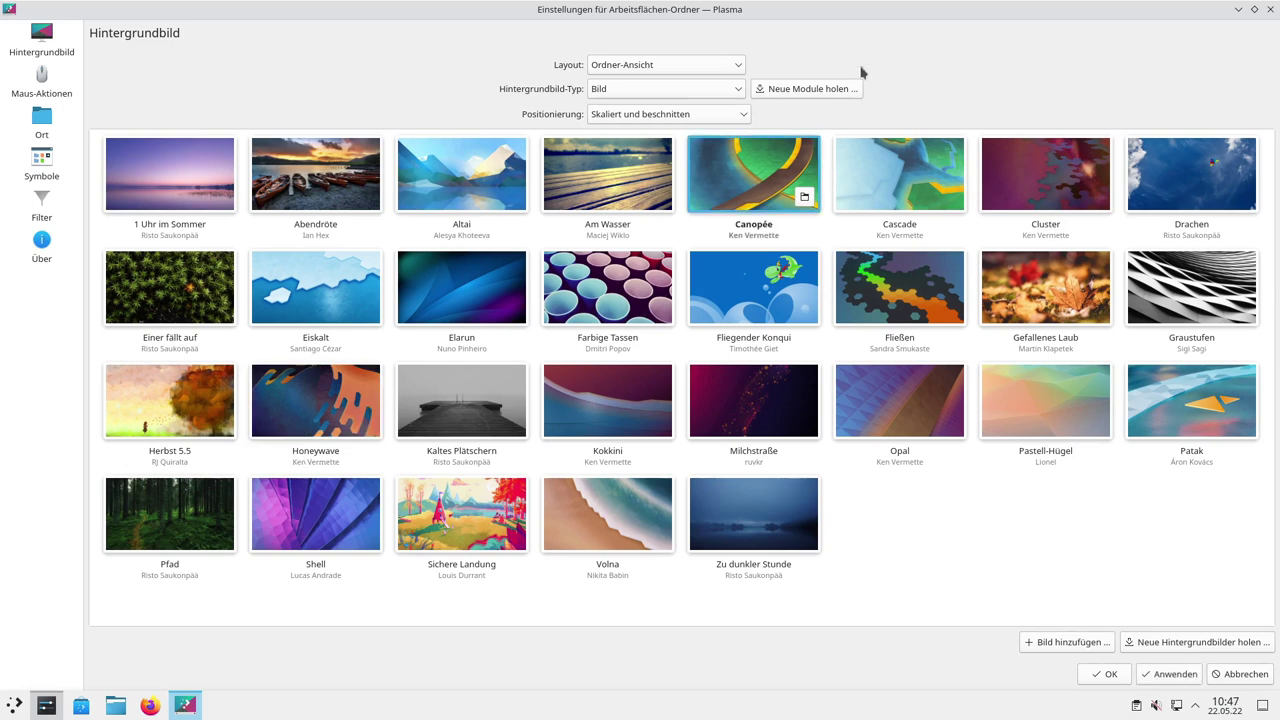
click(1179, 677)
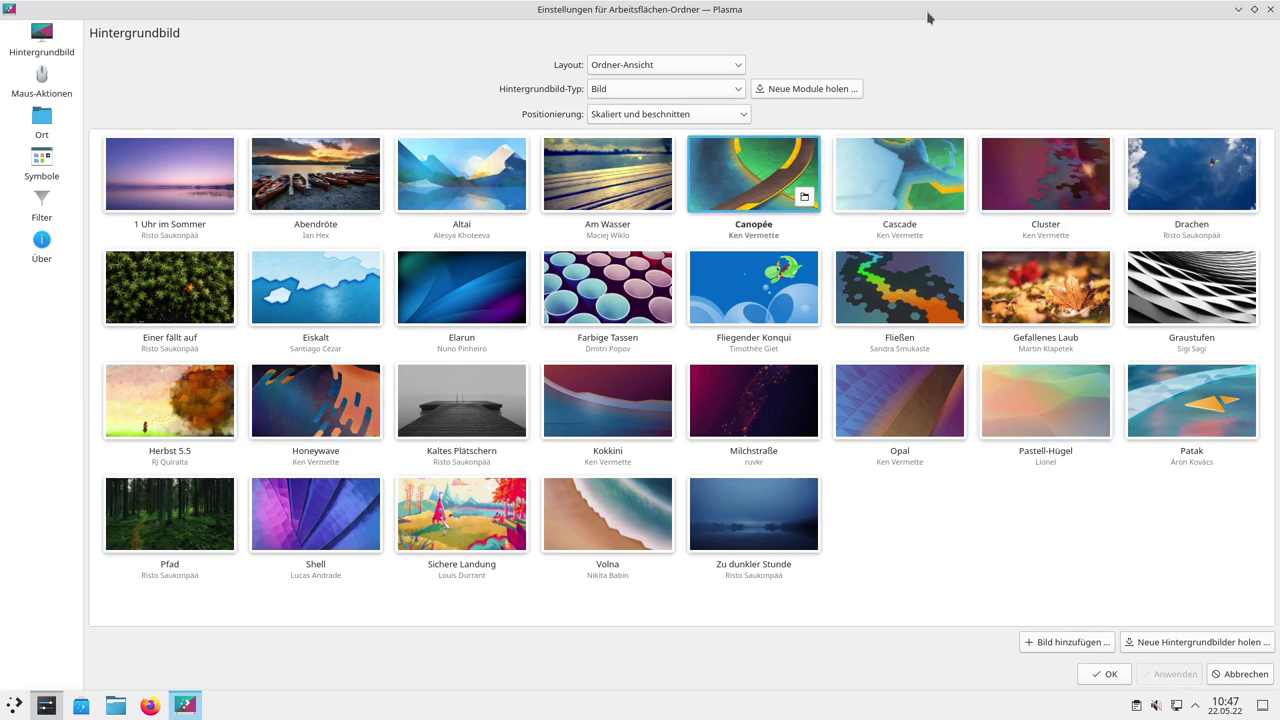
click(1238, 9)
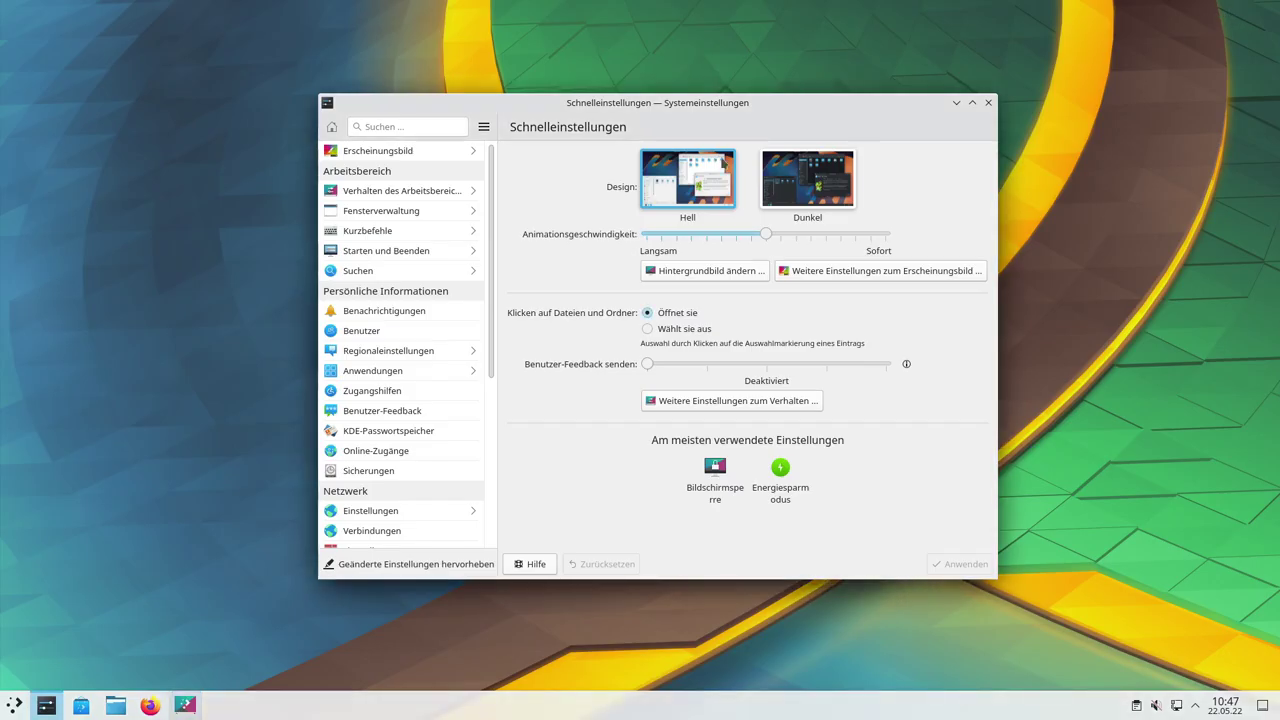
click(956, 103)
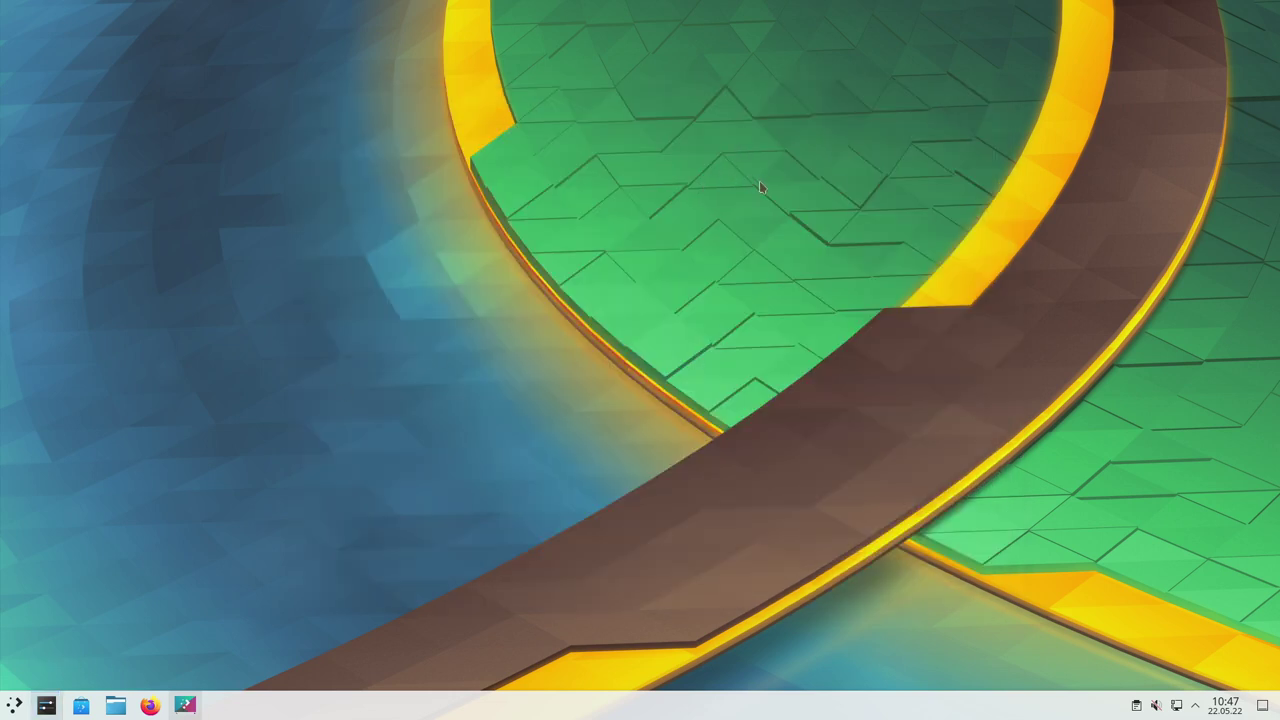
Restore the wallpaper settings, apply the "Fliegender Konqui" wallpaper and minimise the window to view it
click(185, 705)
click(757, 298)
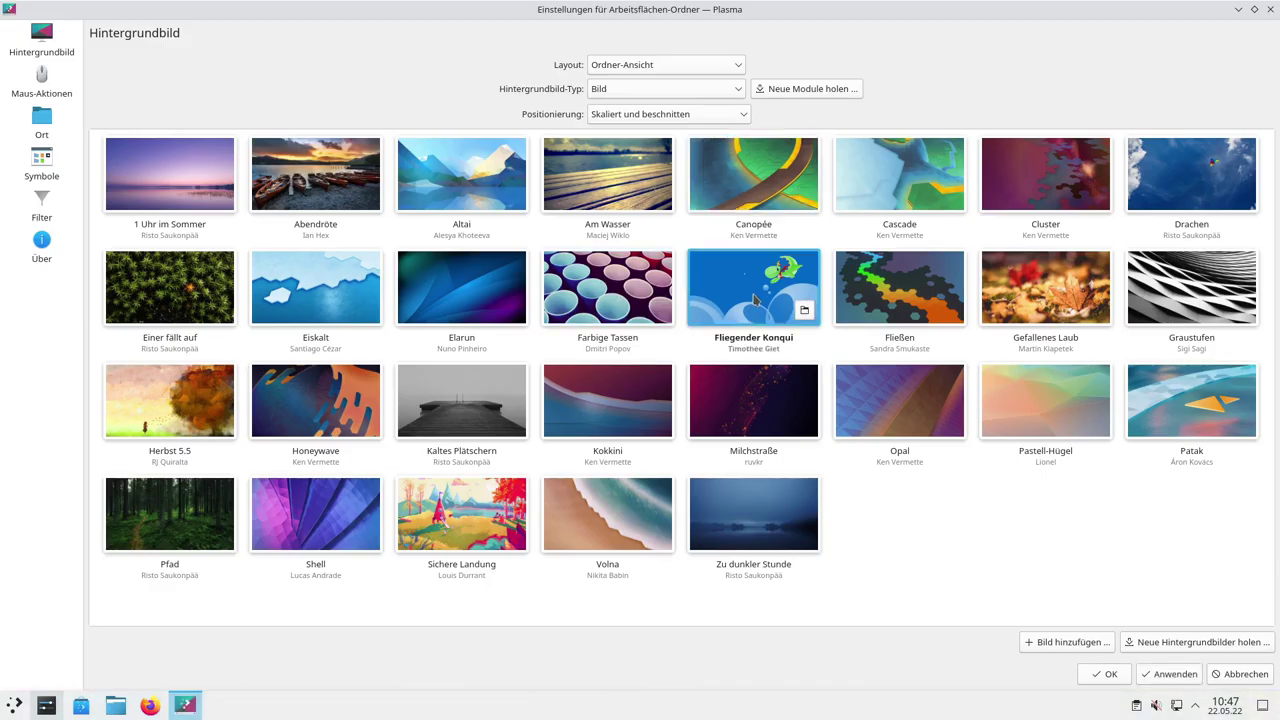
click(1175, 676)
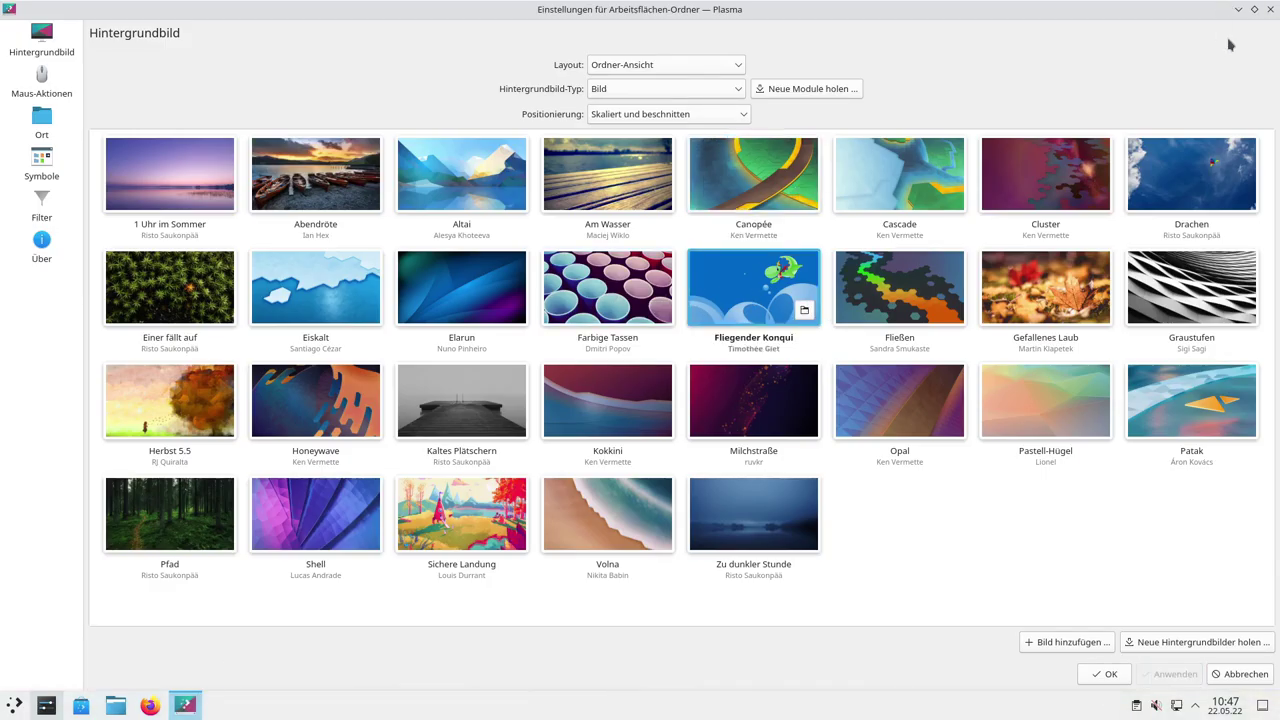
click(1238, 9)
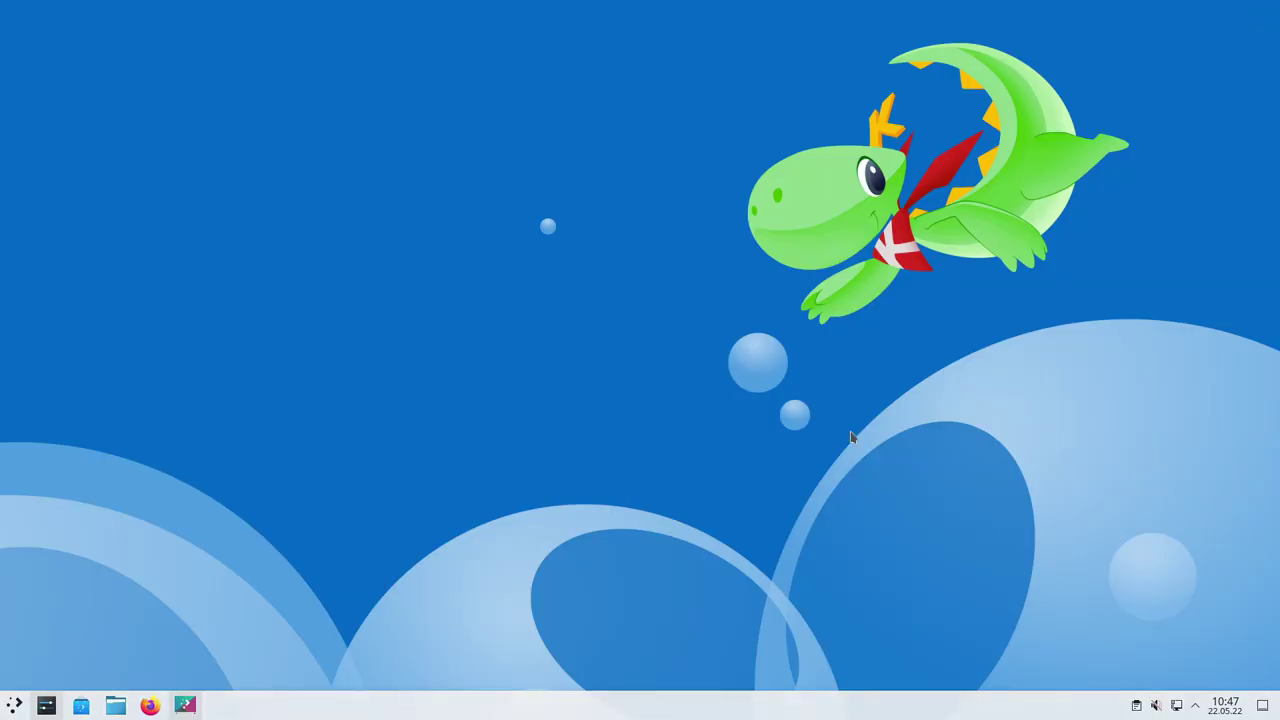
Apply the "Milchstraße" wallpaper in the wallpaper settings and view it on the desktop
click(188, 704)
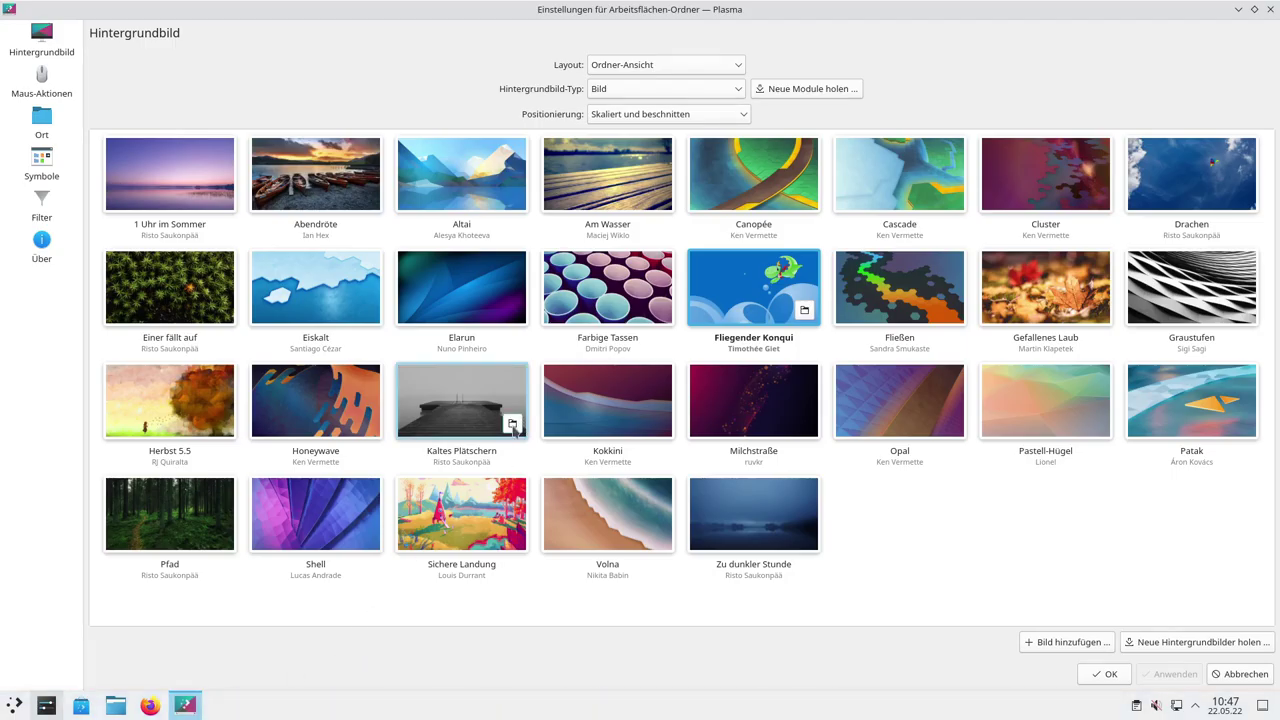
click(735, 428)
click(1167, 672)
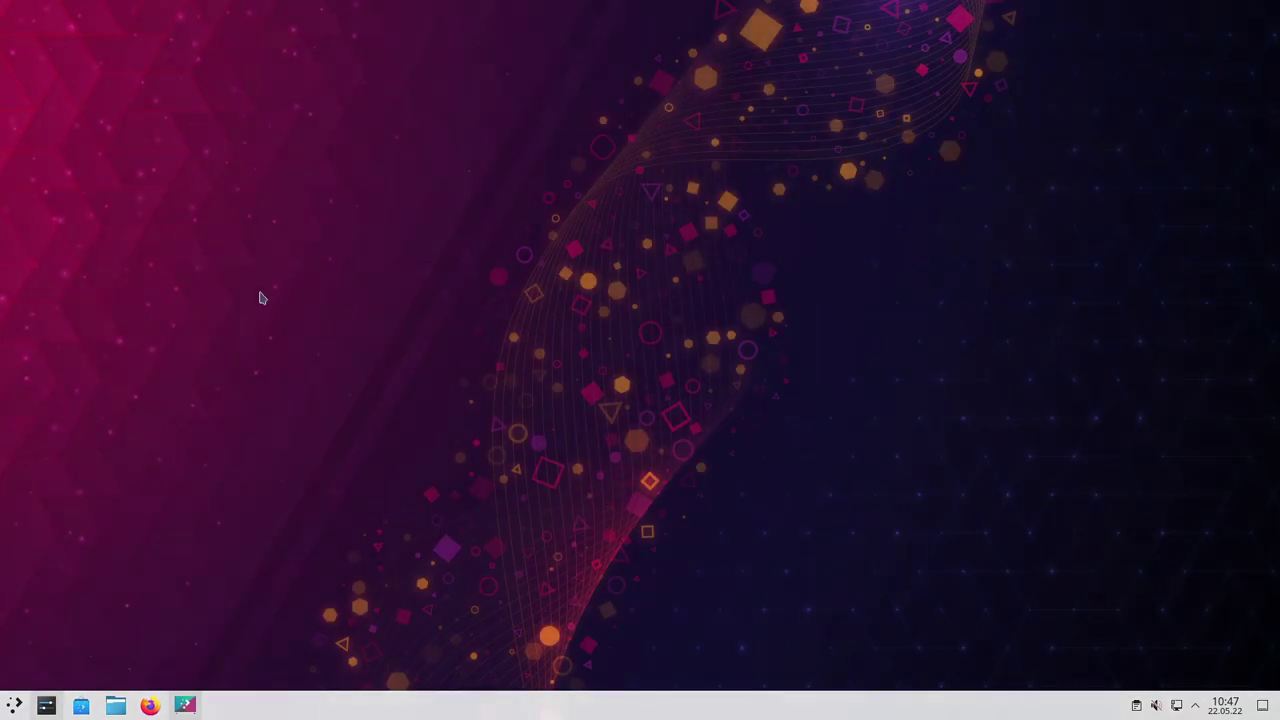
Set "Gefallenes Laub" as the desktop wallpaper and minimise the wallpaper settings to view it
click(185, 705)
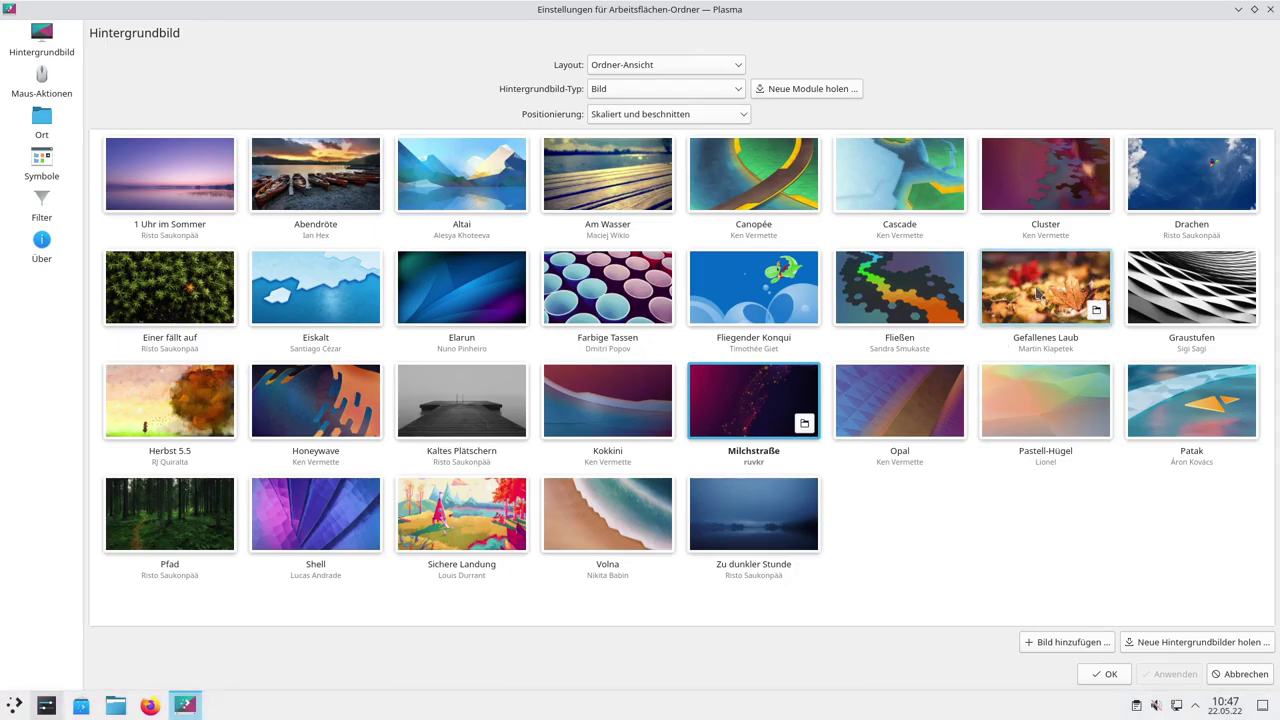
click(1040, 293)
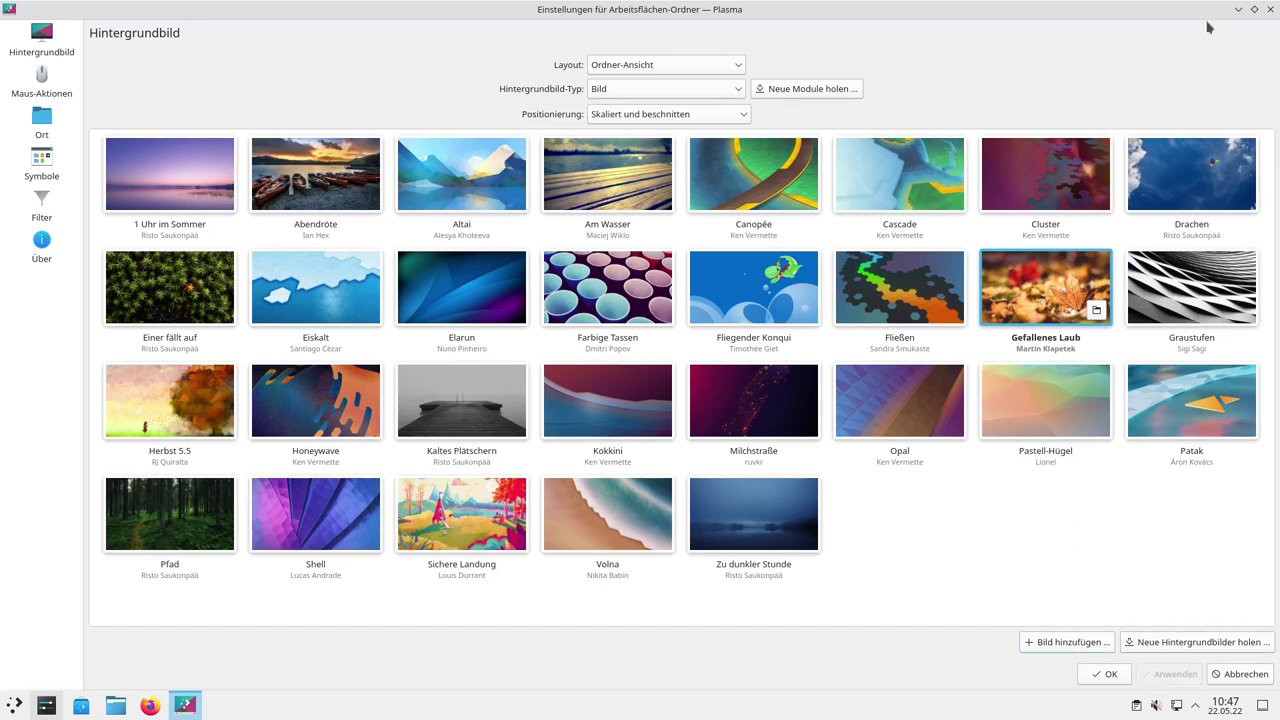
click(1239, 9)
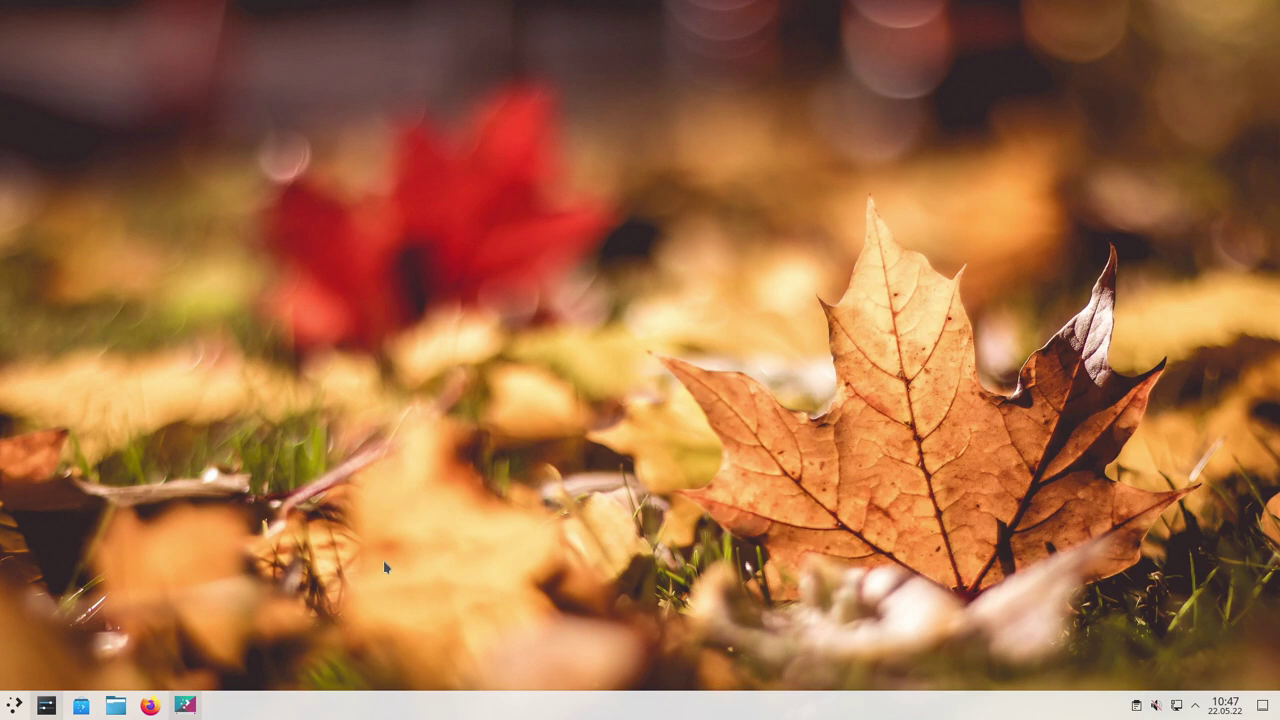
Bring back the wallpaper settings, apply the "Pfad" wallpaper and minimise the window to view it
click(184, 705)
click(250, 507)
click(1170, 674)
click(1239, 9)
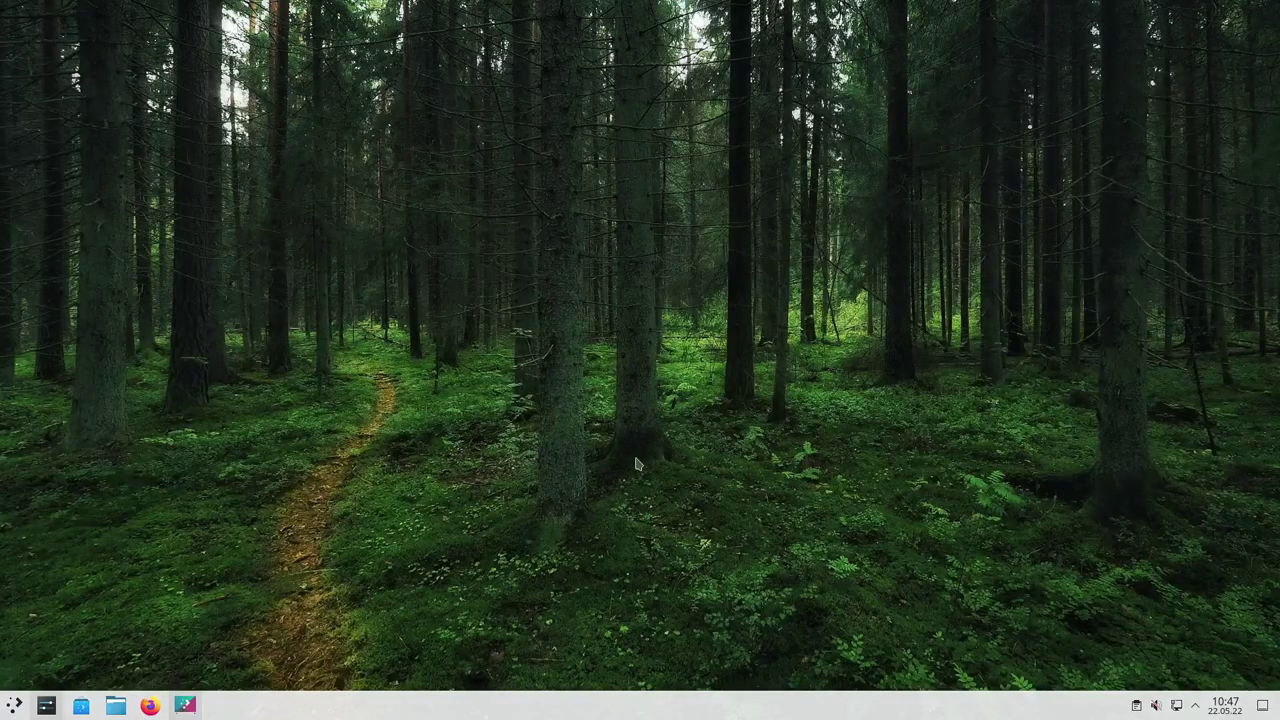
Return to the wallpaper settings and set "Honeywave" as the desktop wallpaper again
key(alt+Tab)
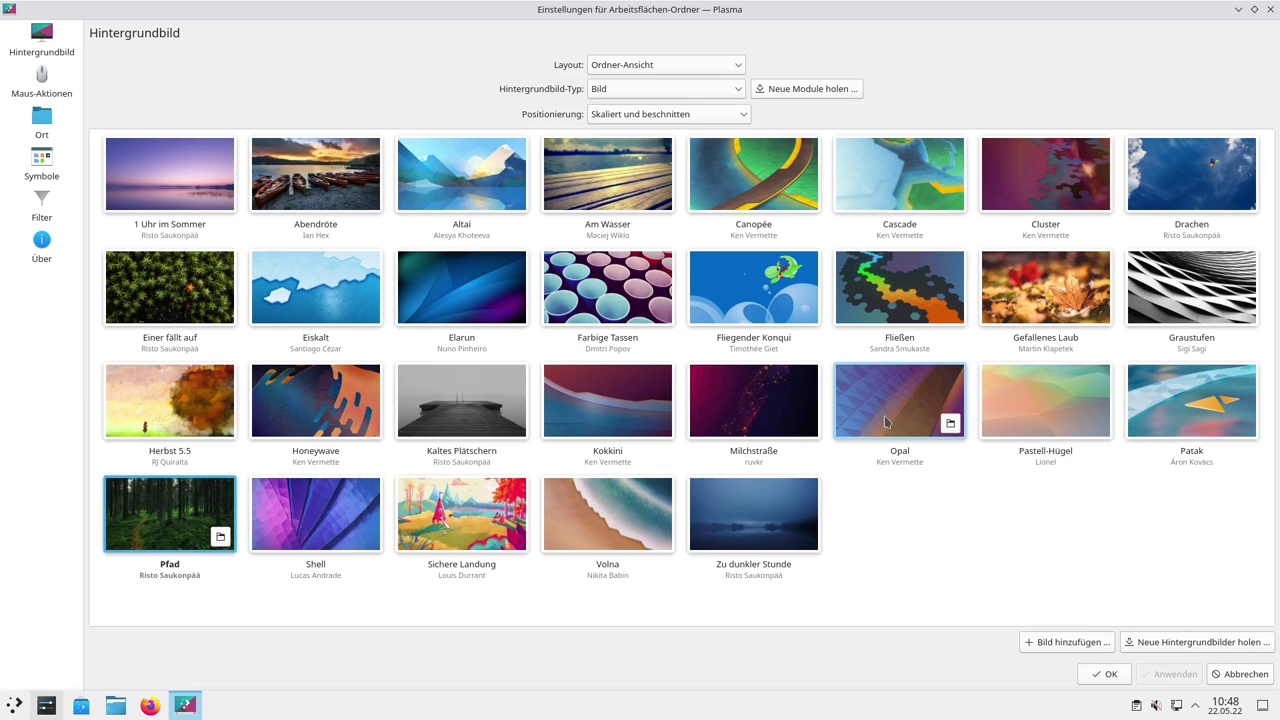
click(316, 400)
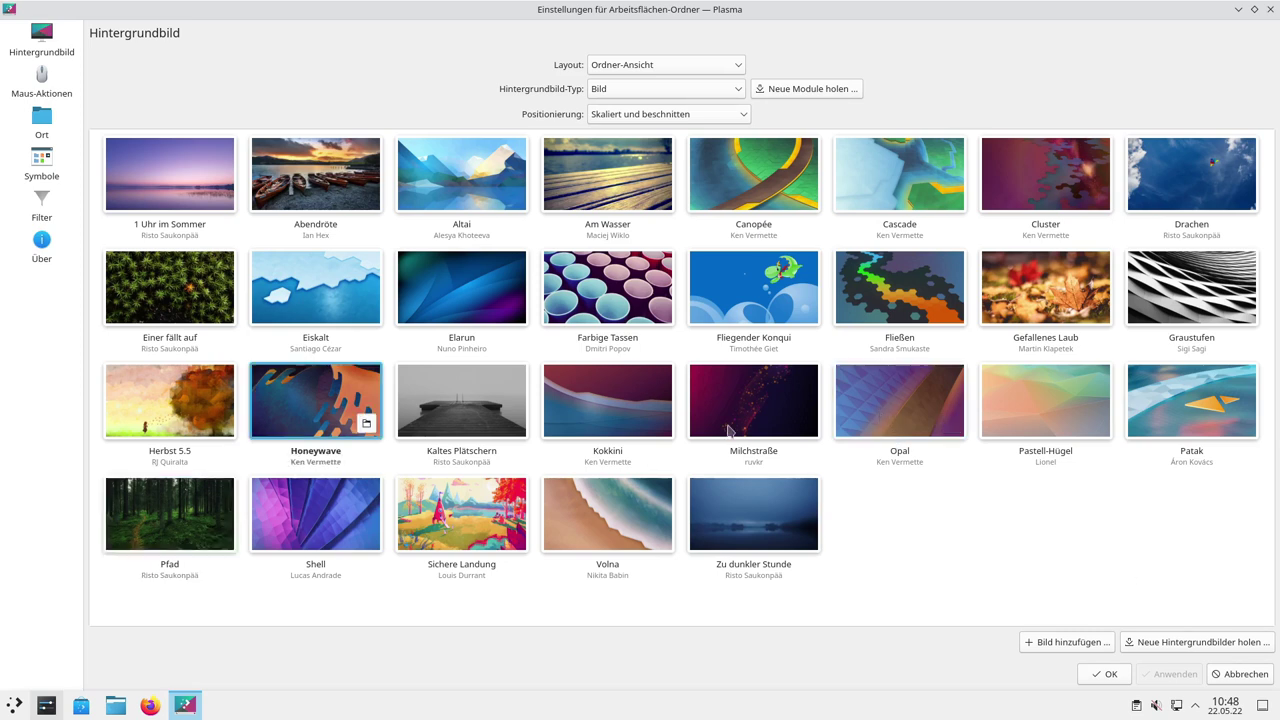
Open the downloader for new wallpapers, maximise its window and browse the available images
click(1210, 645)
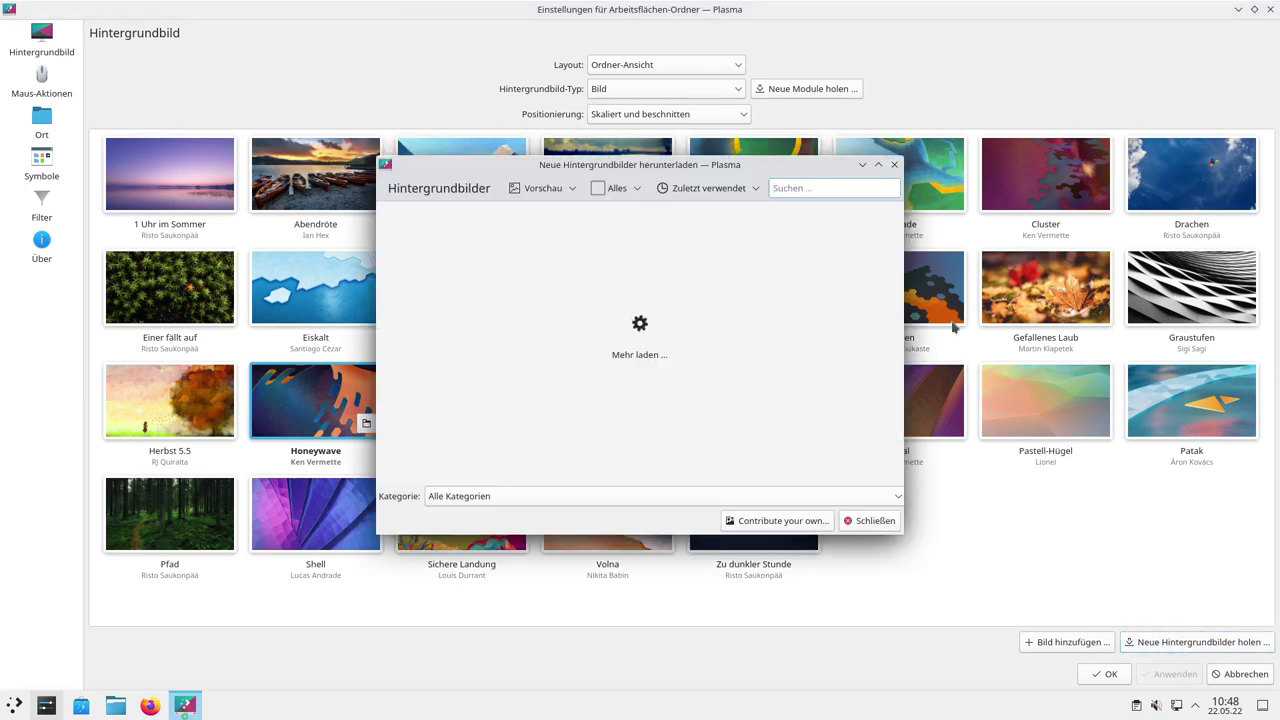
click(878, 164)
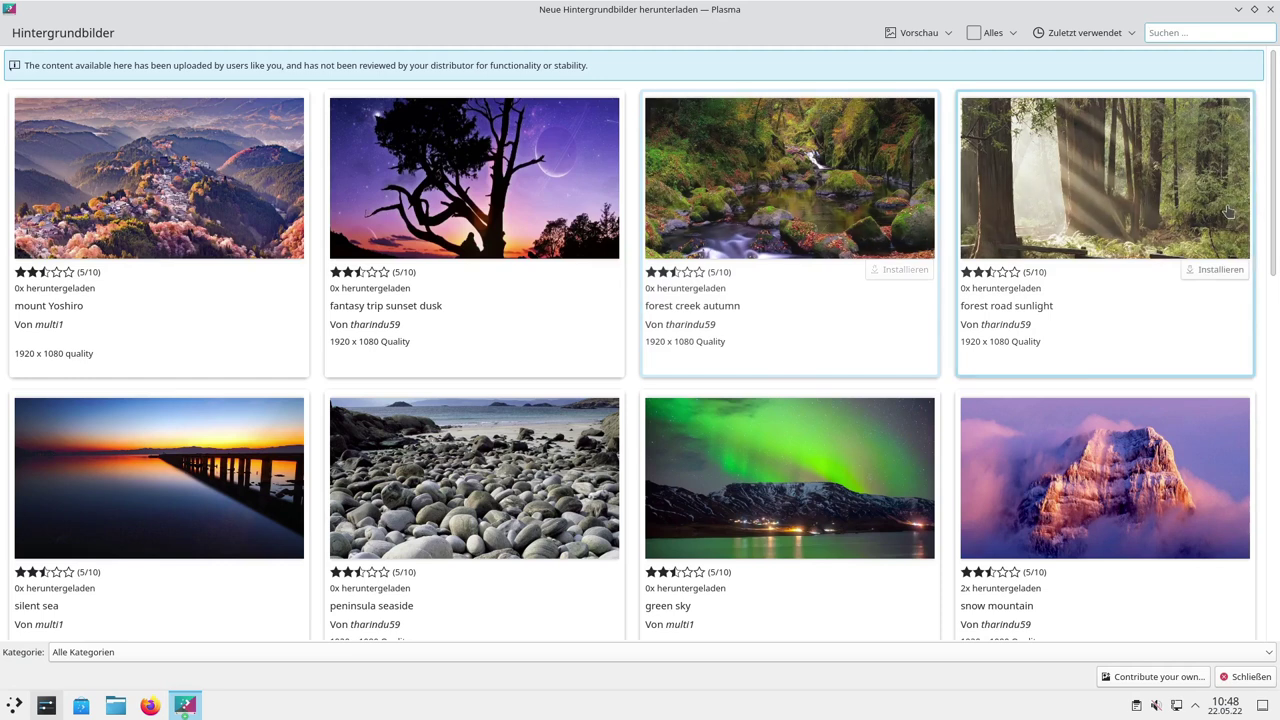
scroll(946, 260, down, 5)
scroll(926, 269, down, 2)
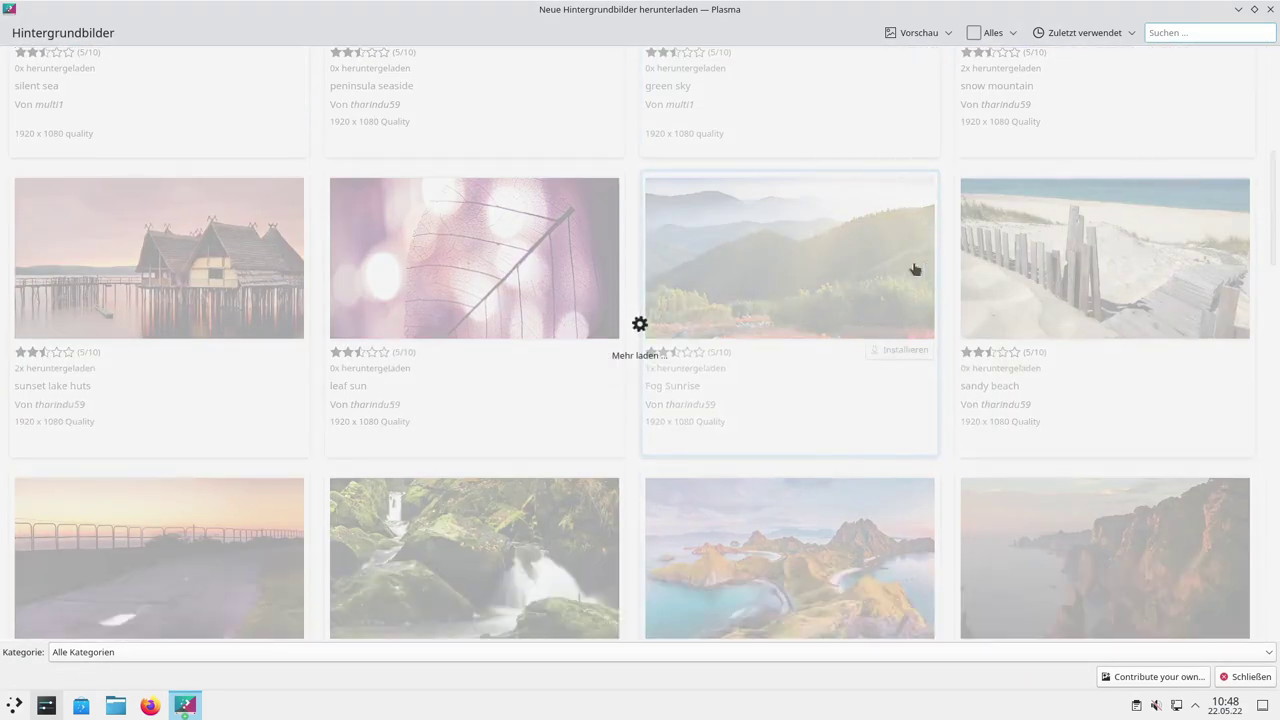
scroll(913, 265, down, 5)
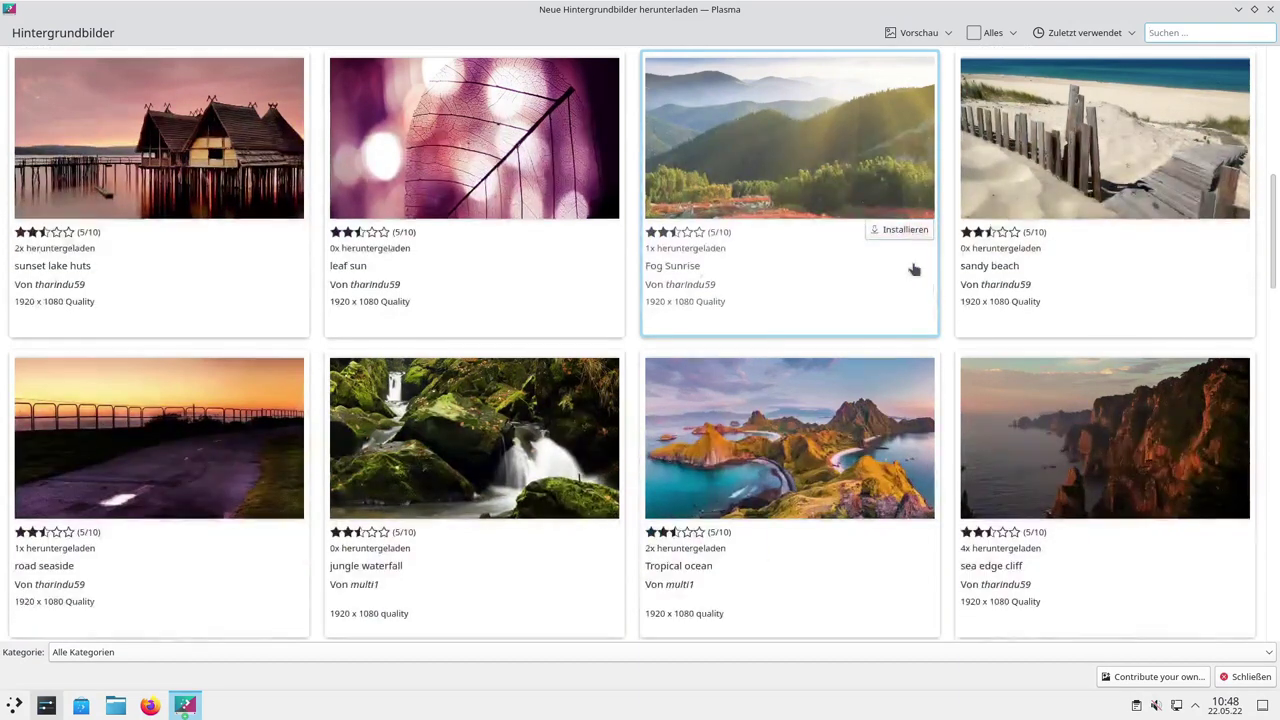
scroll(913, 267, down, 5)
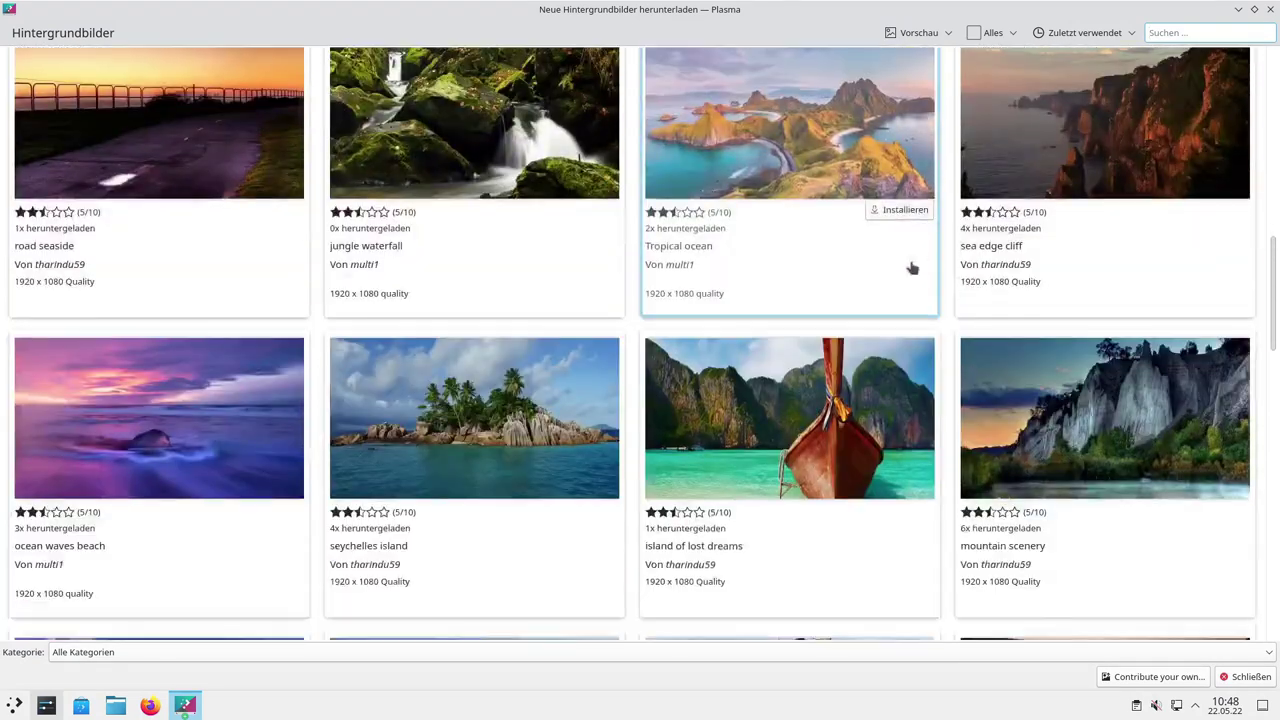
scroll(913, 267, down, 1)
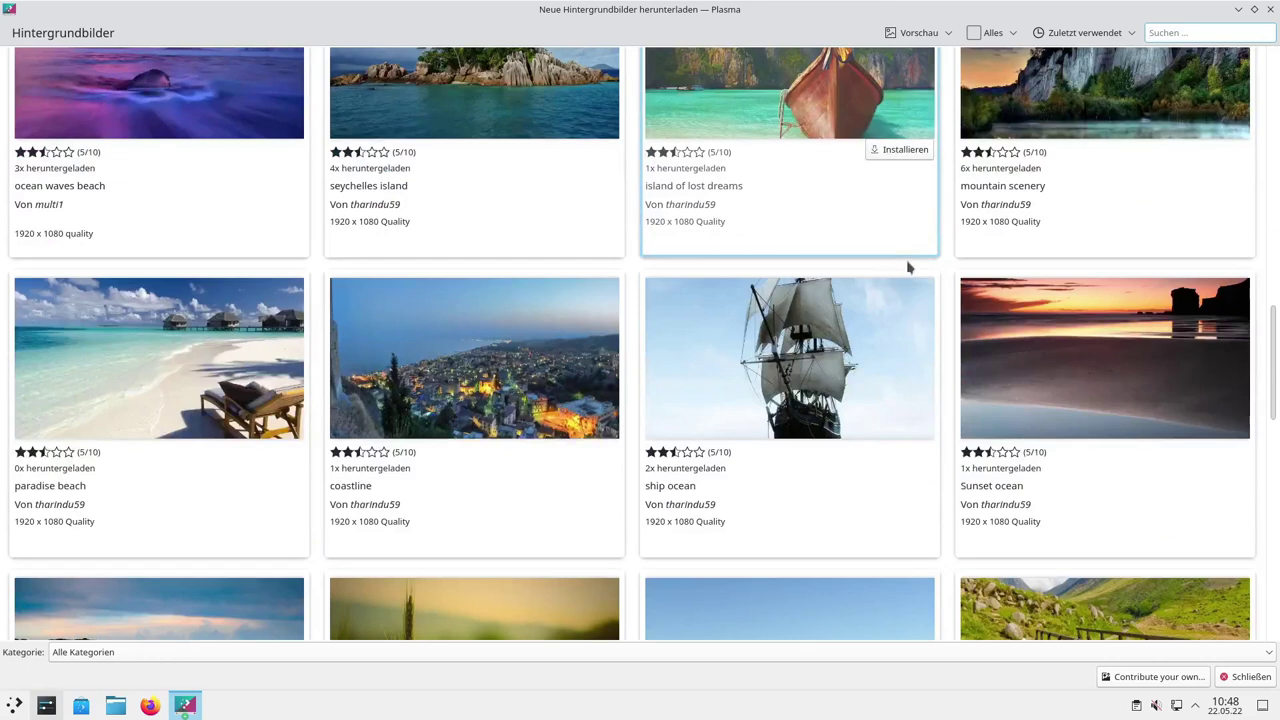
Preview the "ship ocean" wallpaper at larger size, install it and return to the wallpaper catalogue
click(794, 338)
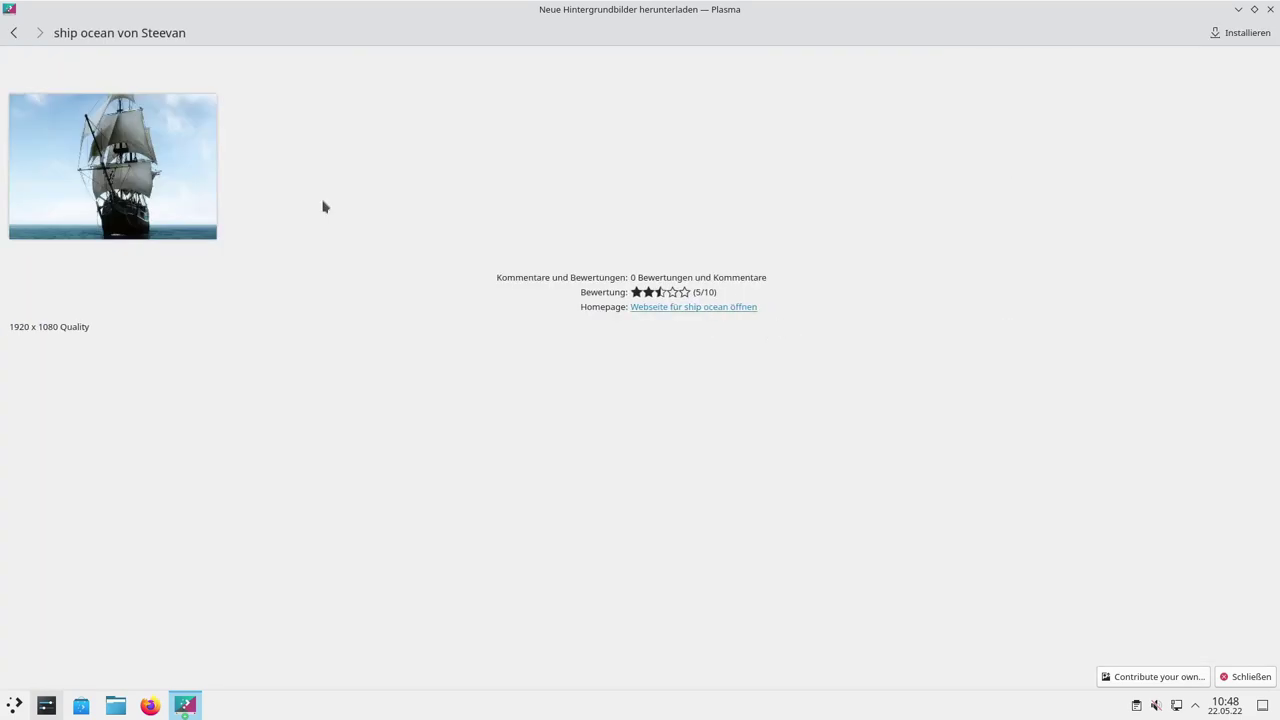
click(120, 166)
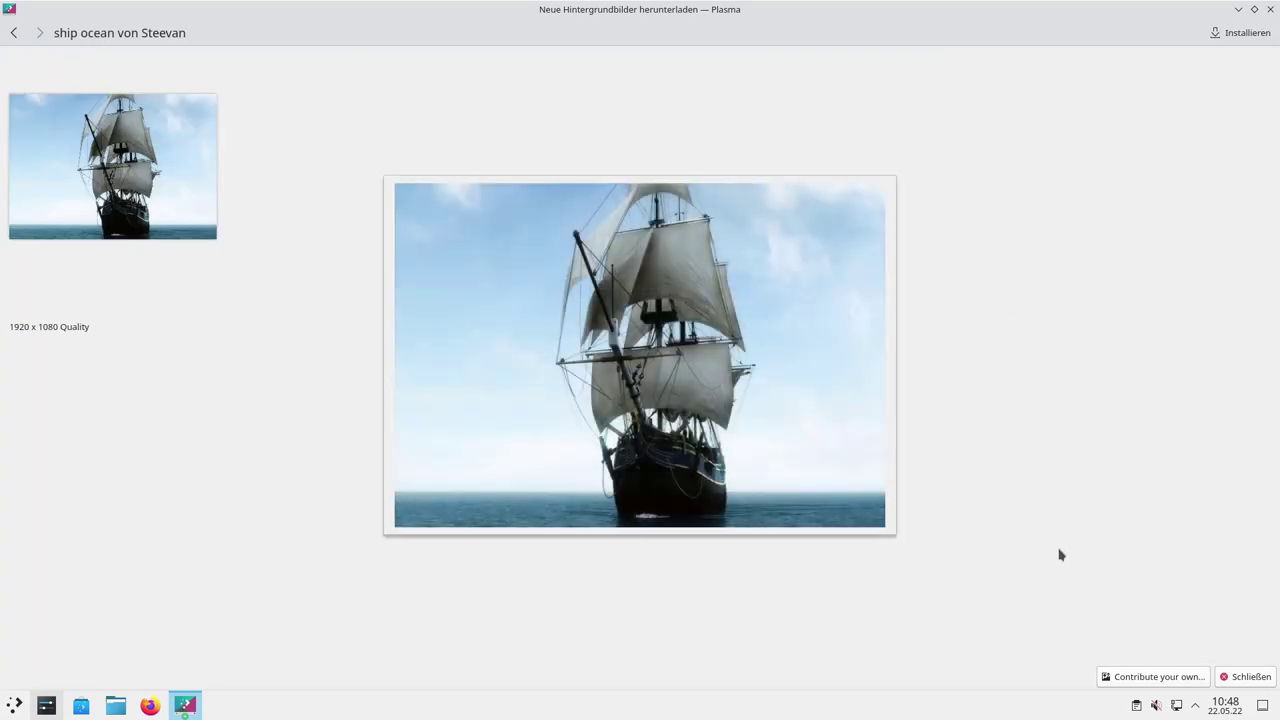
click(1206, 80)
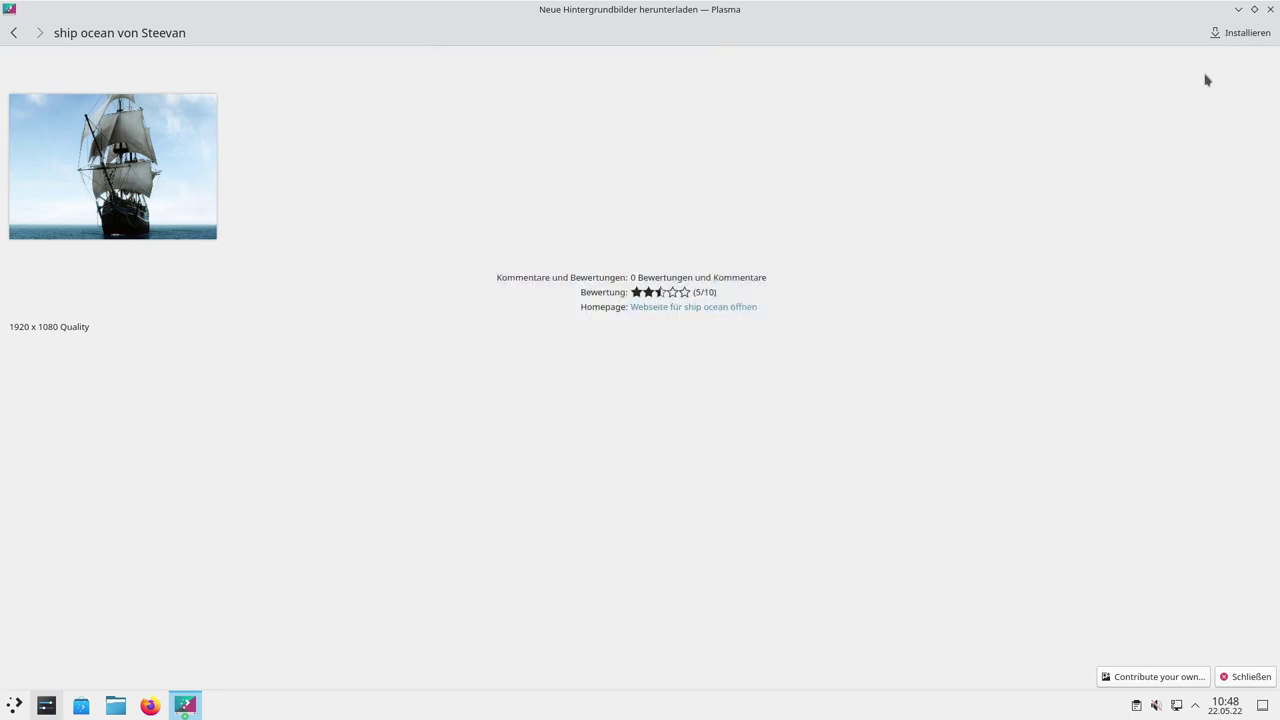
click(1236, 33)
click(14, 33)
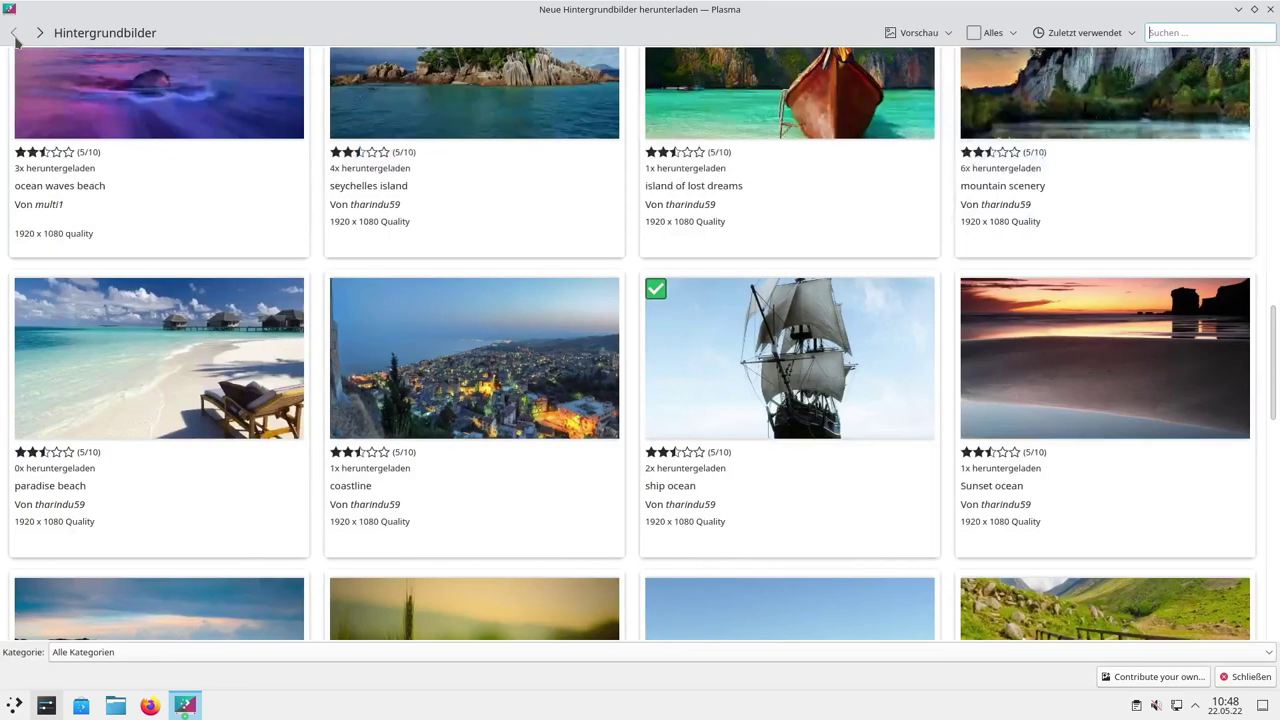
Apply the downloaded ship wallpaper in the wallpaper settings and minimise the window to view it on the desktop
click(1238, 10)
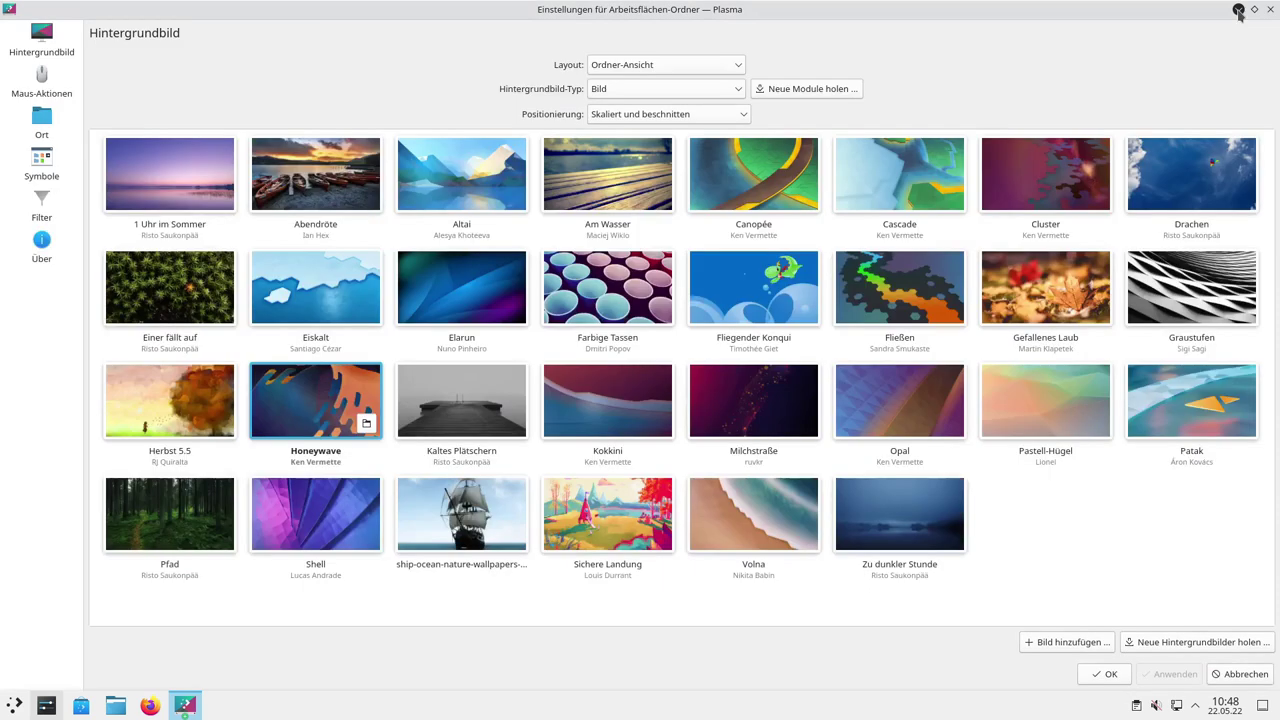
click(450, 505)
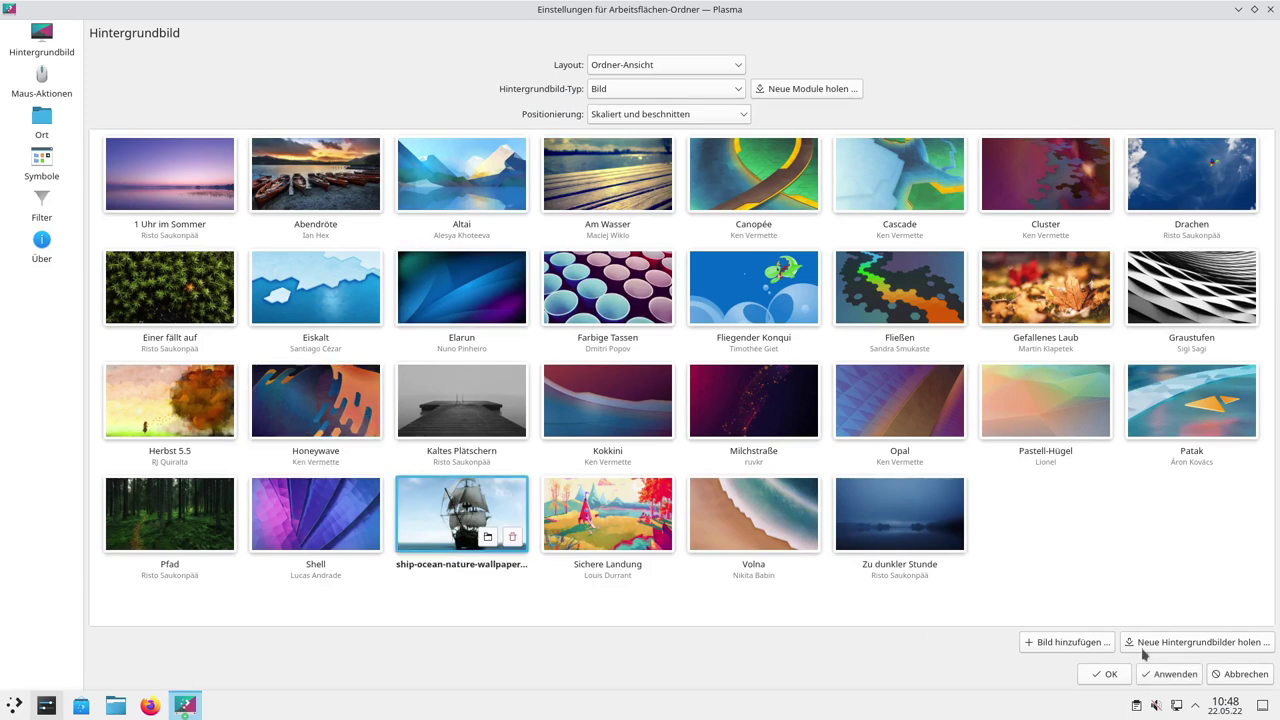
click(1238, 10)
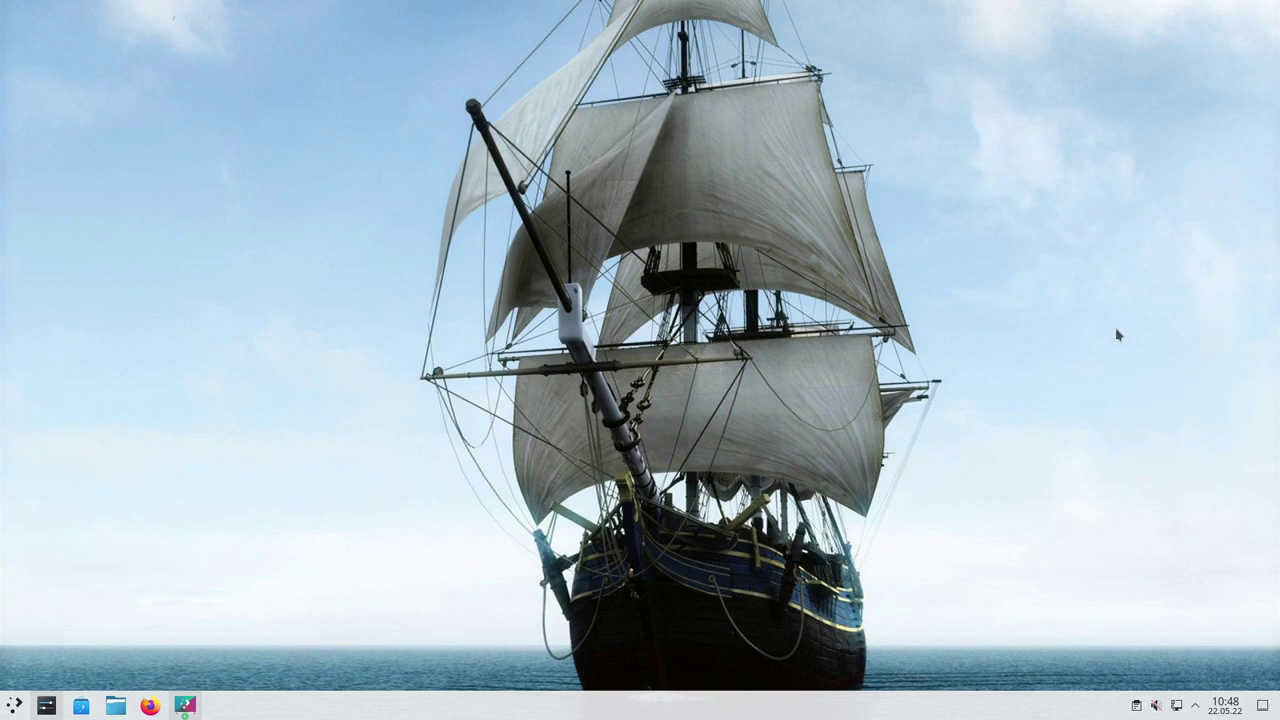
Return to the wallpaper download catalogue and browse the entries beyond "ship ocean"
click(185, 706)
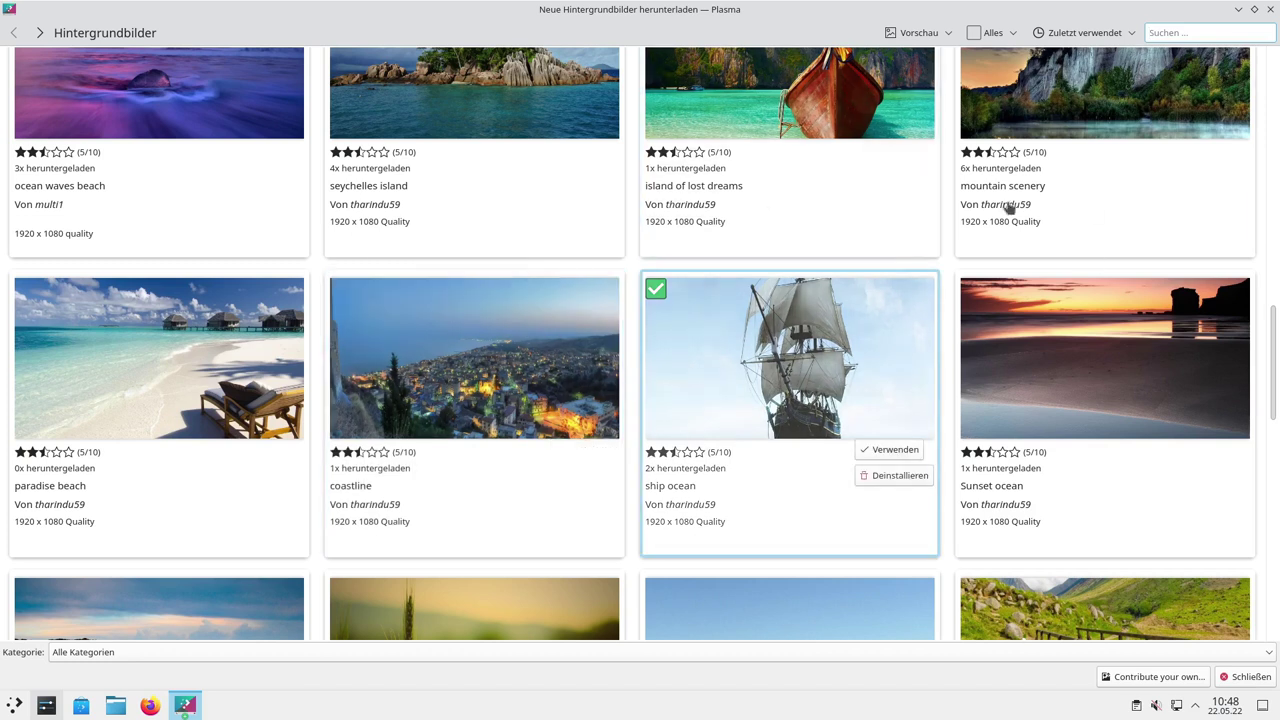
scroll(760, 329, down, 3)
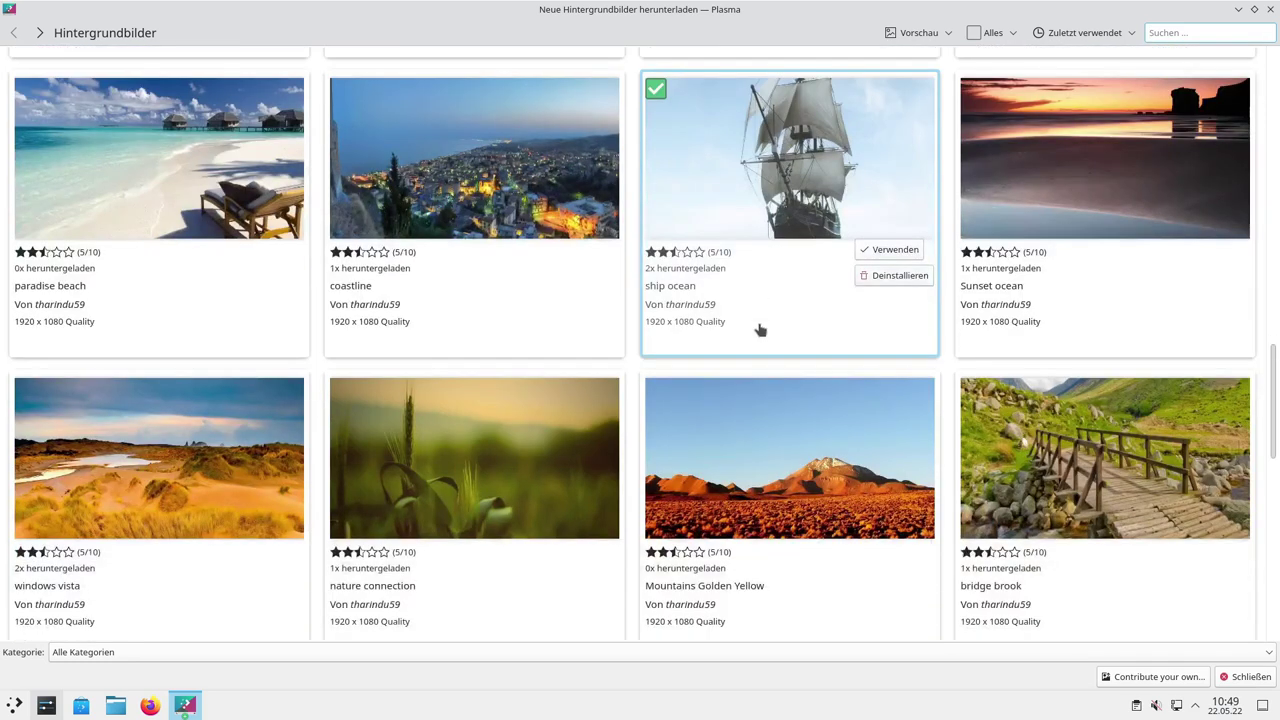
scroll(760, 329, down, 5)
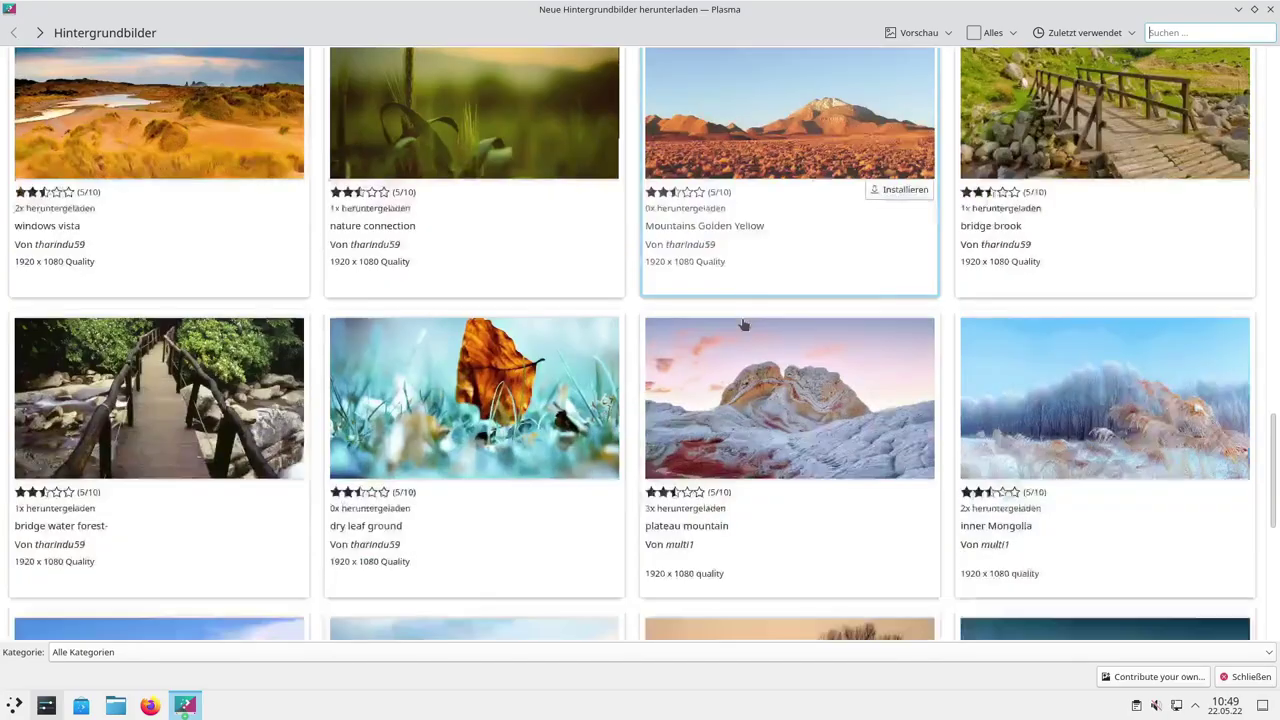
scroll(743, 324, down, 5)
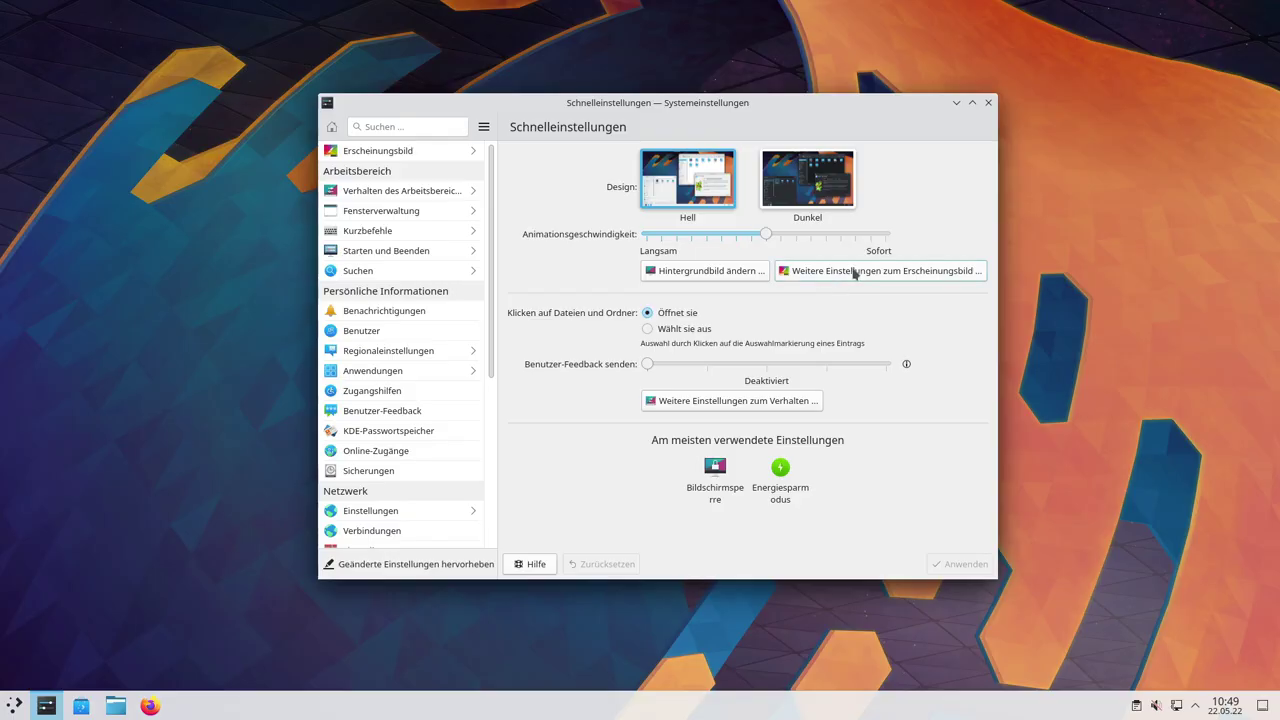
Open the further appearance settings, apply the "Breeze Dämmerung" global theme and check its look in the application launcher
click(855, 272)
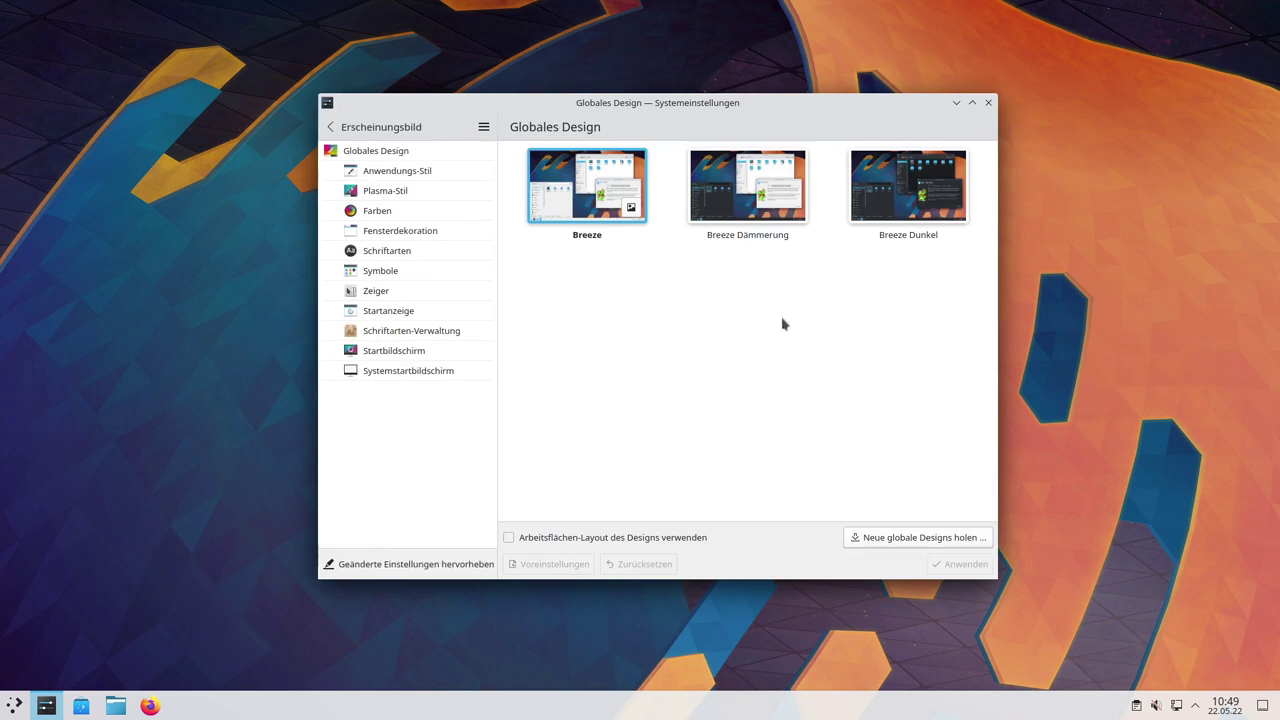
drag(743, 110, 893, 177)
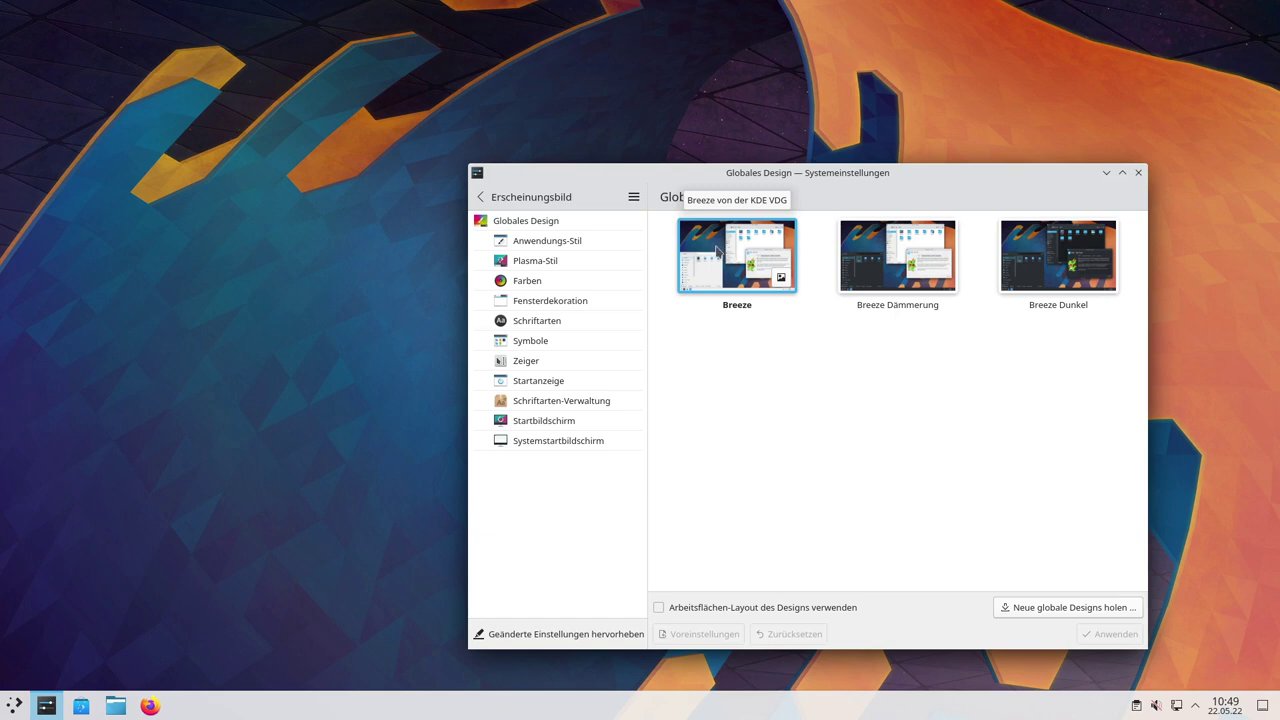
click(881, 268)
click(1112, 634)
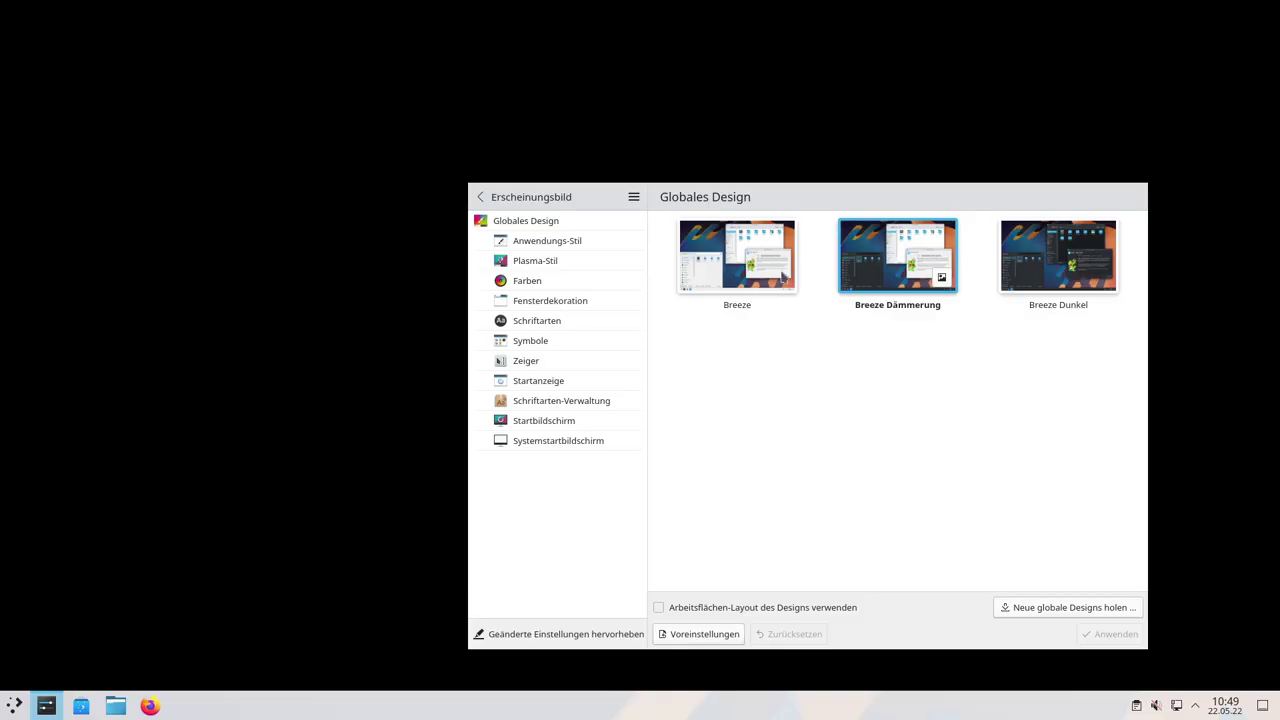
drag(826, 199, 845, 66)
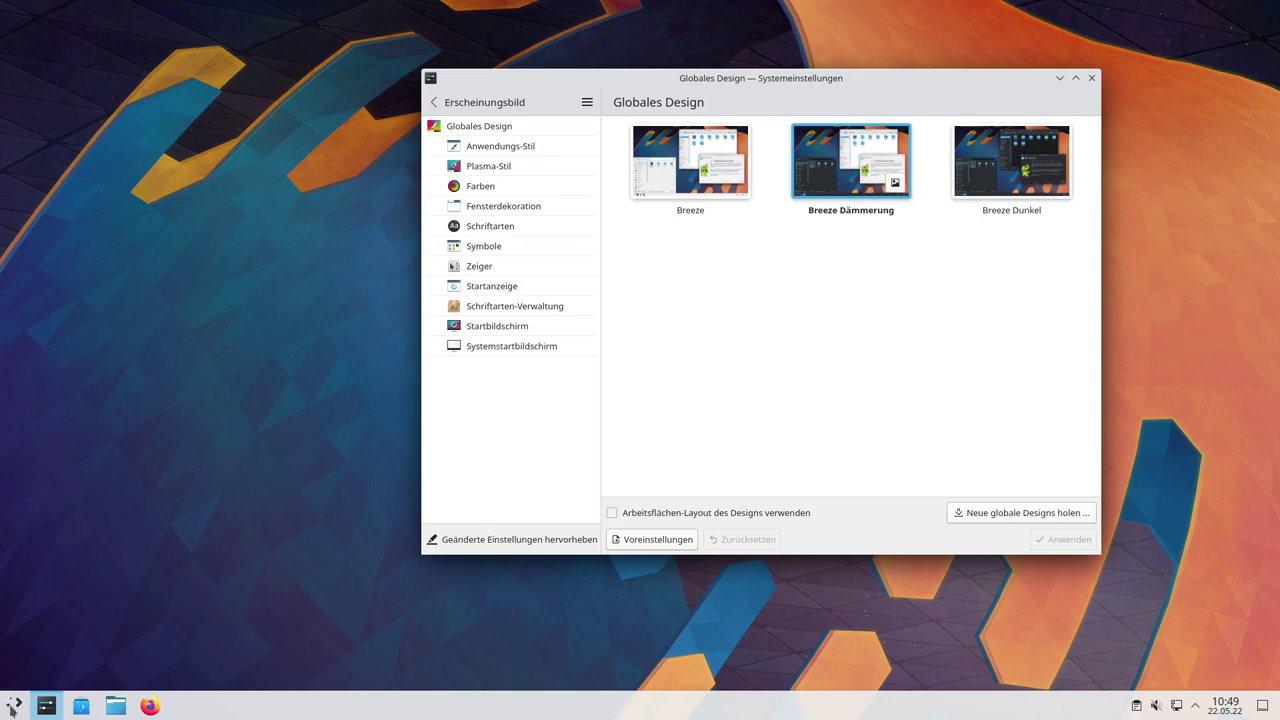
click(14, 706)
click(13, 710)
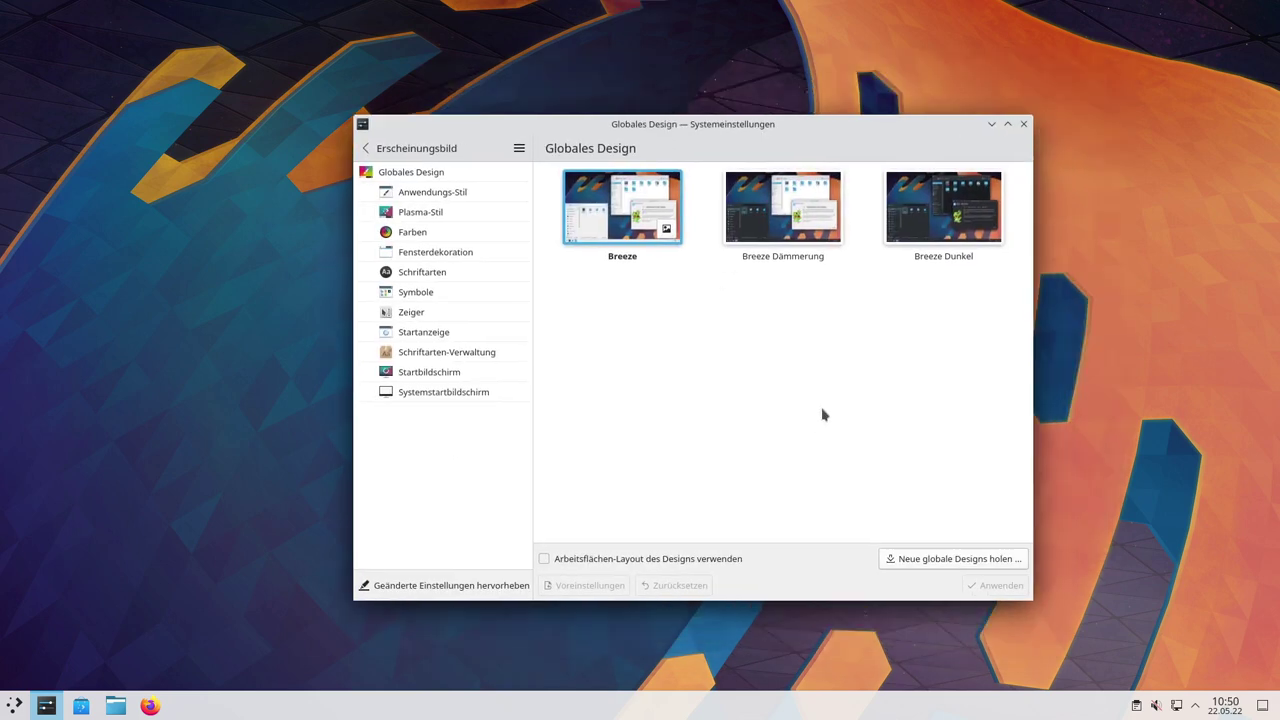
Open the downloader for new global themes, maximise its window and look through the offered designs
click(922, 559)
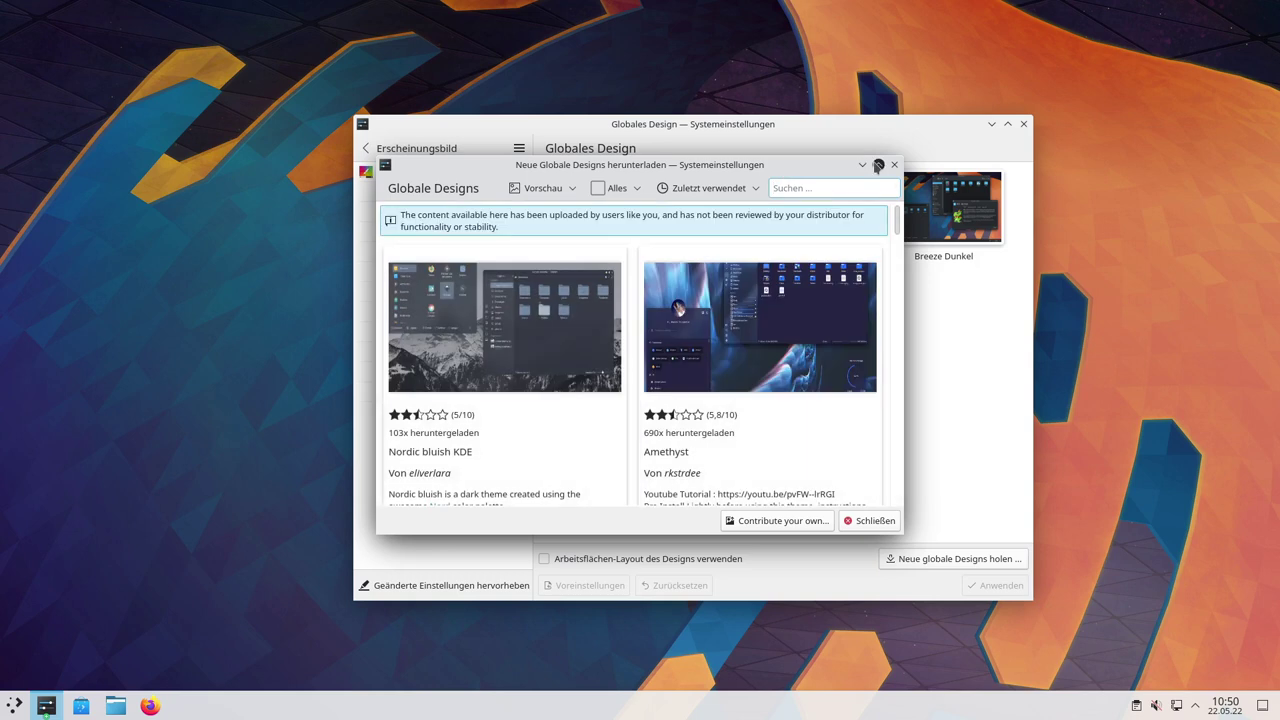
click(877, 165)
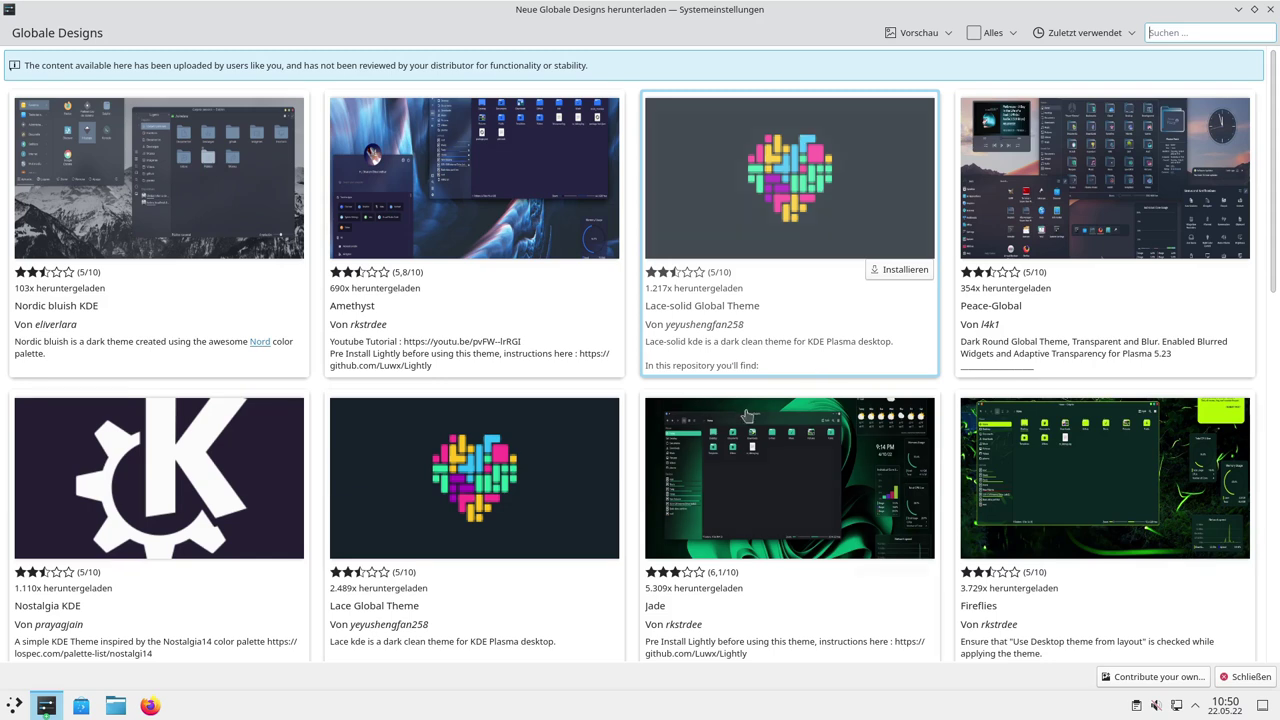
scroll(363, 286, down, 3)
scroll(367, 289, down, 3)
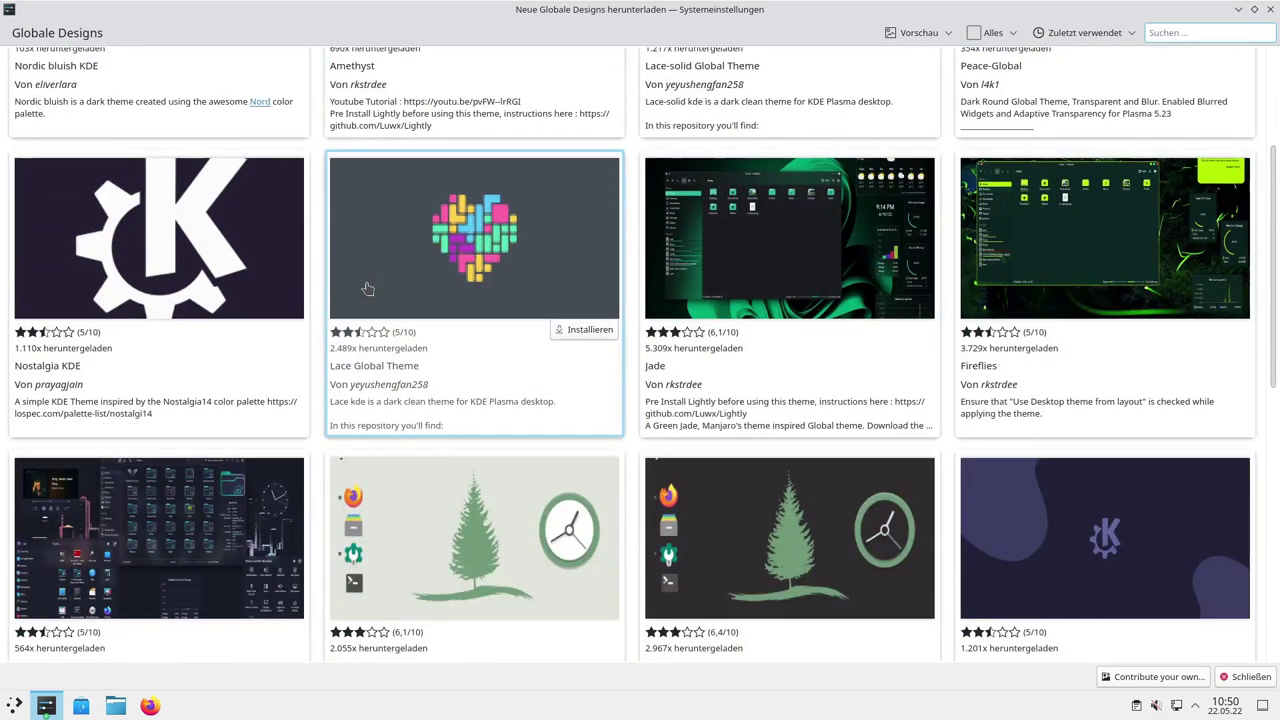
scroll(367, 289, down, 5)
scroll(367, 289, down, 8)
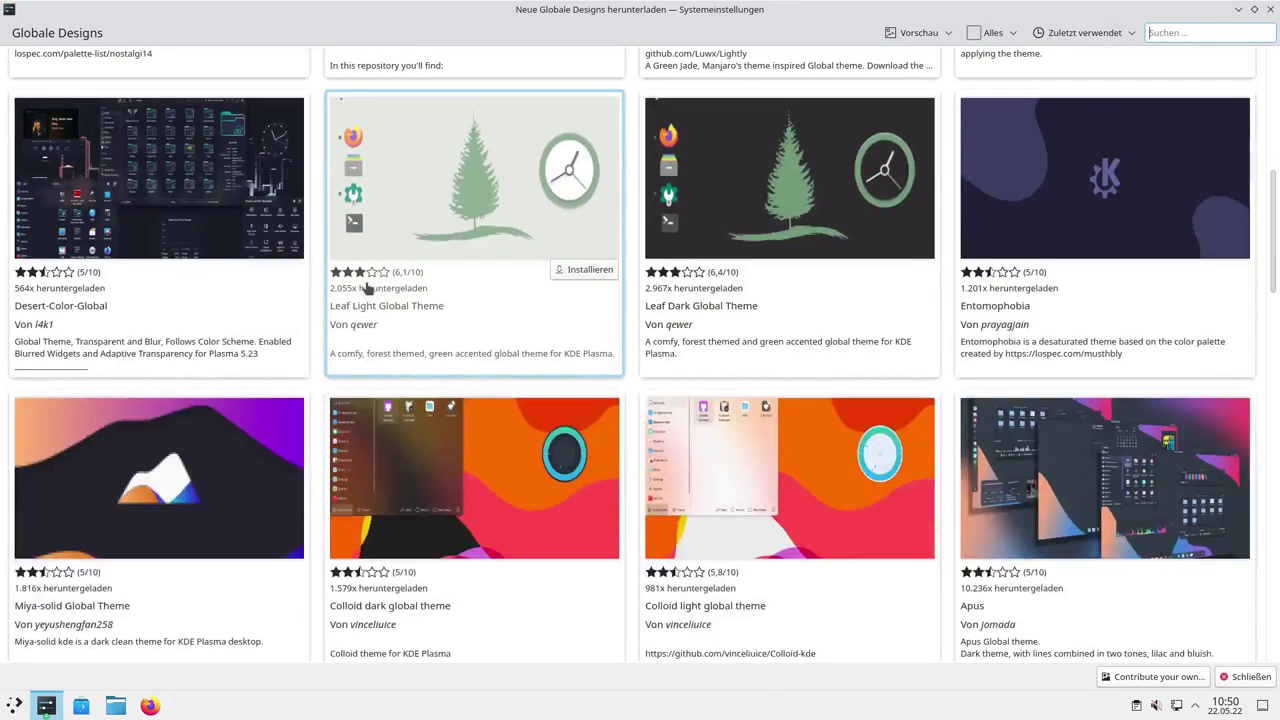
scroll(367, 289, down, 3)
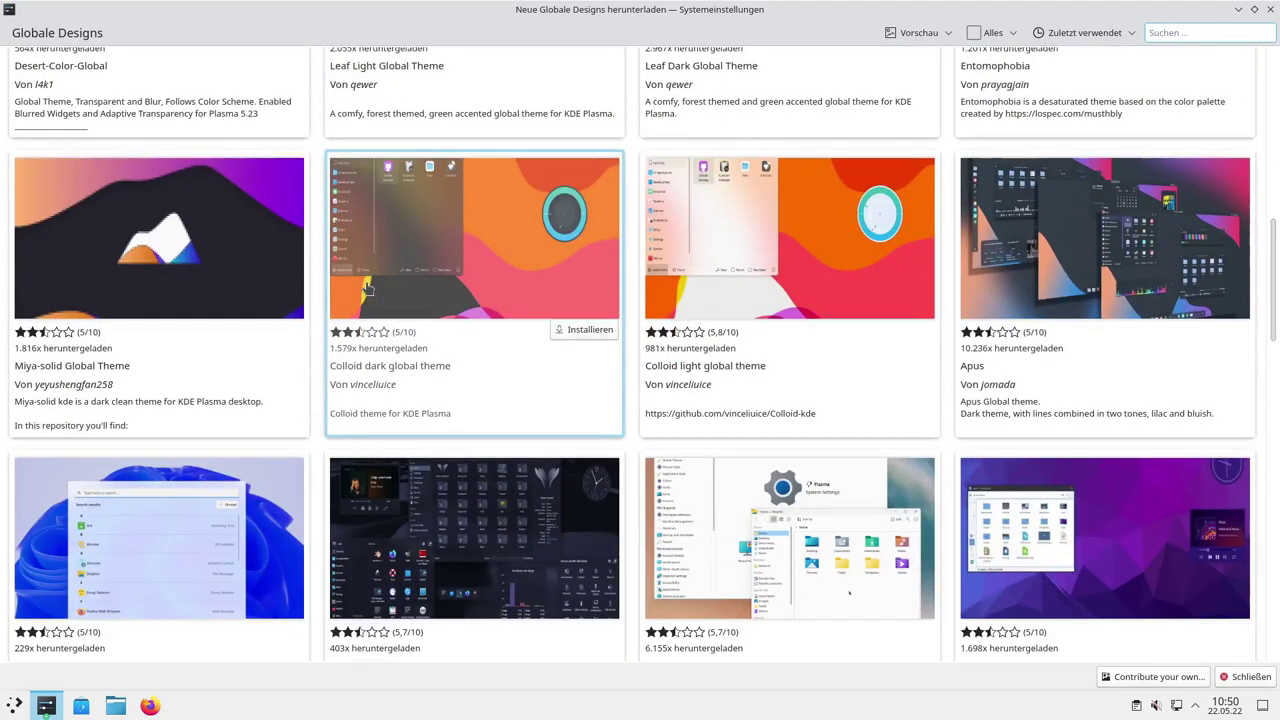
scroll(367, 289, down, 10)
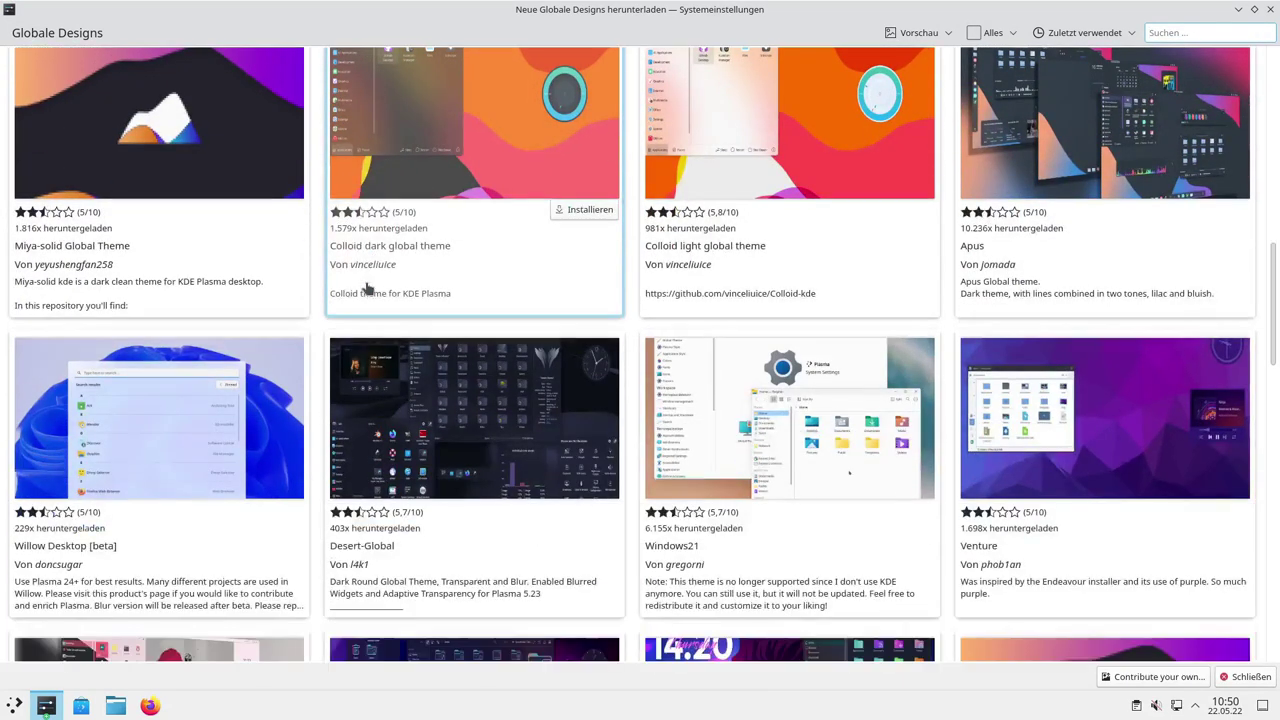
scroll(367, 289, down, 15)
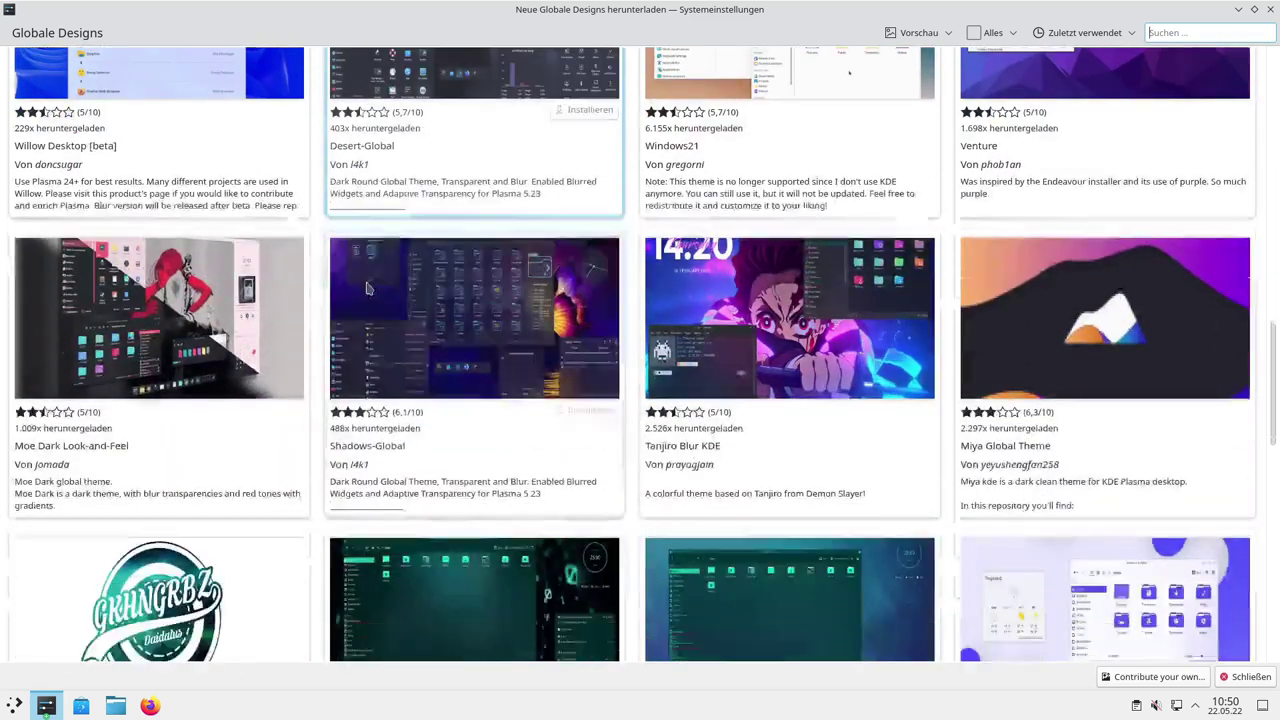
scroll(367, 289, down, 8)
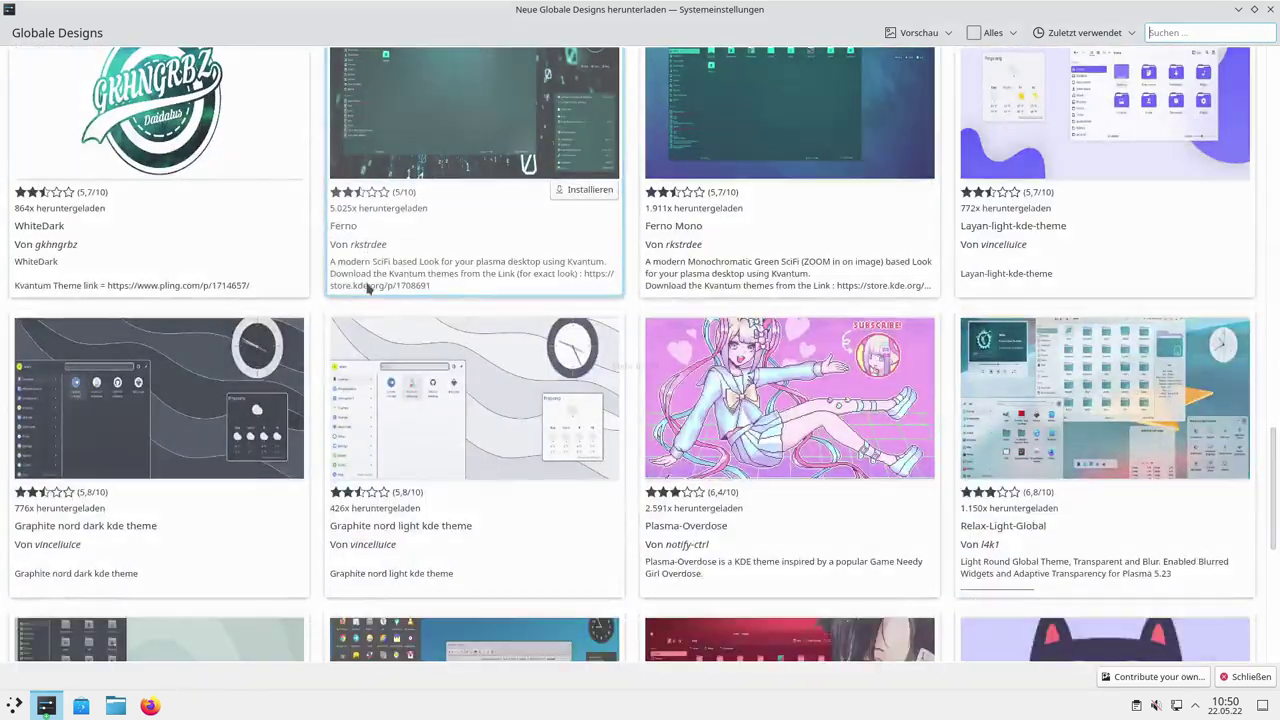
scroll(367, 288, down, 10)
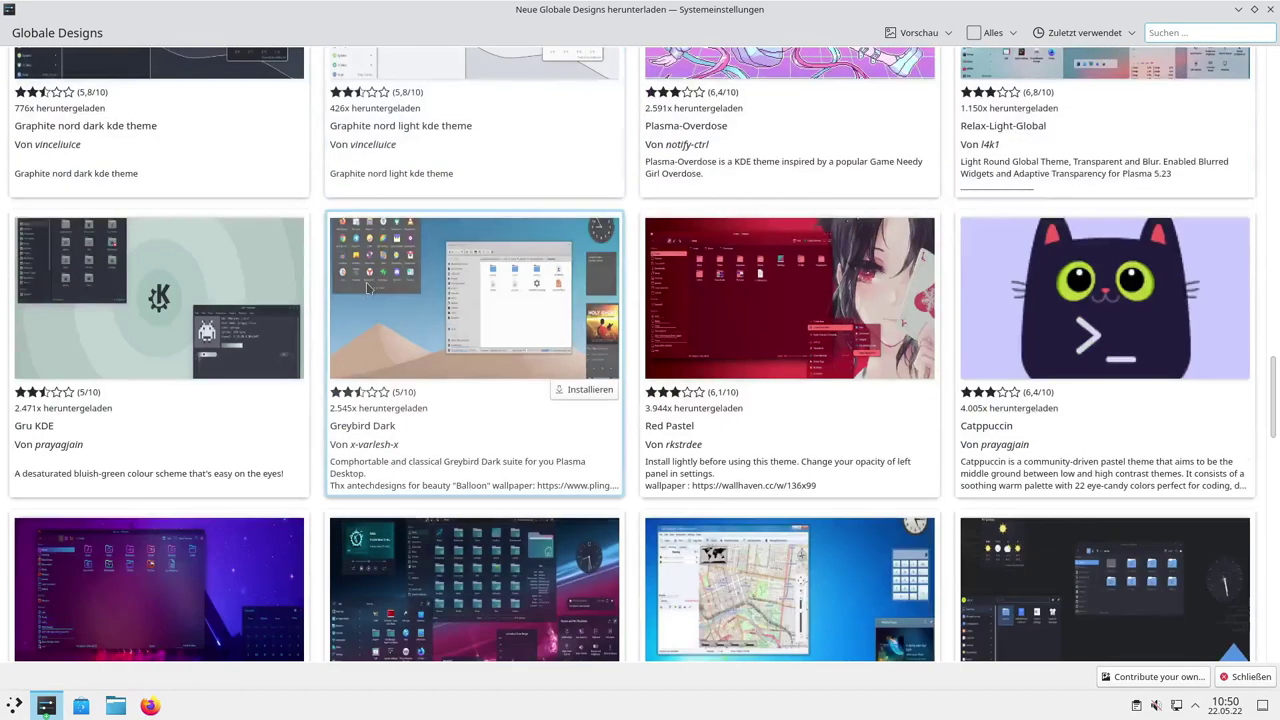
scroll(700, 160, up, 1)
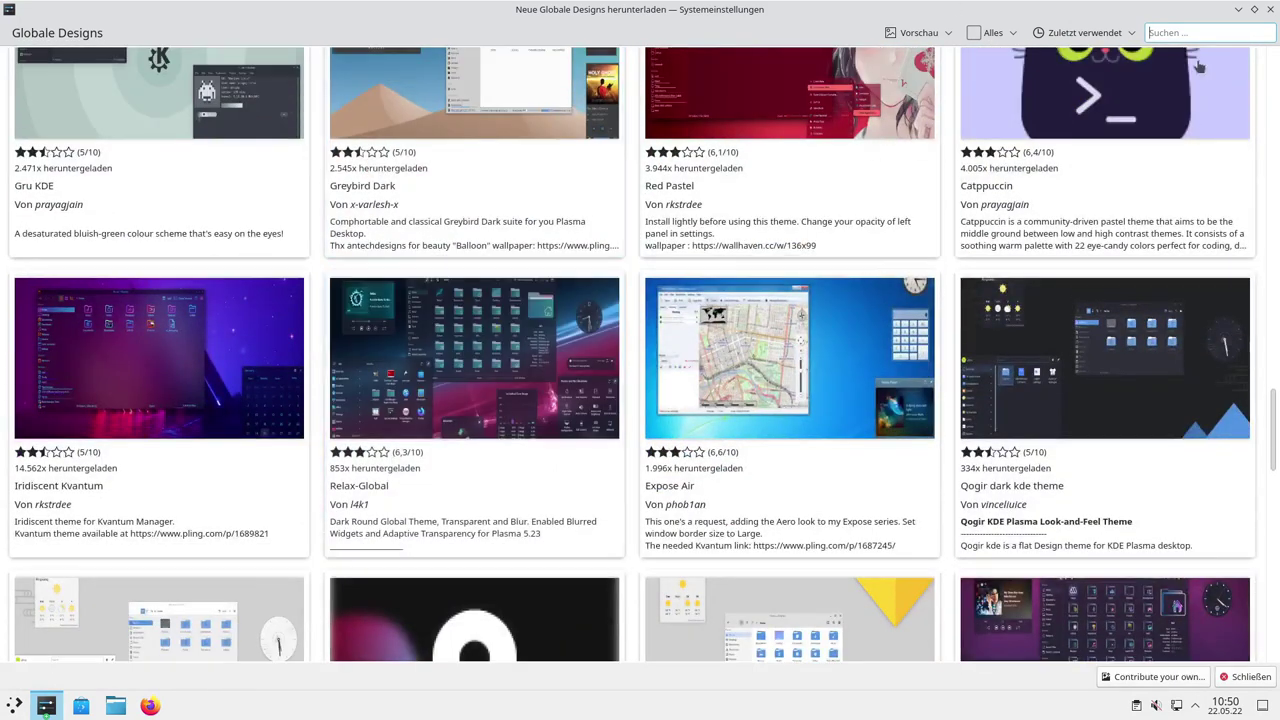
Search the global themes for "swee", install "Sweet Mars KDE" by authorising with the account password, and return to the results
text(swee)
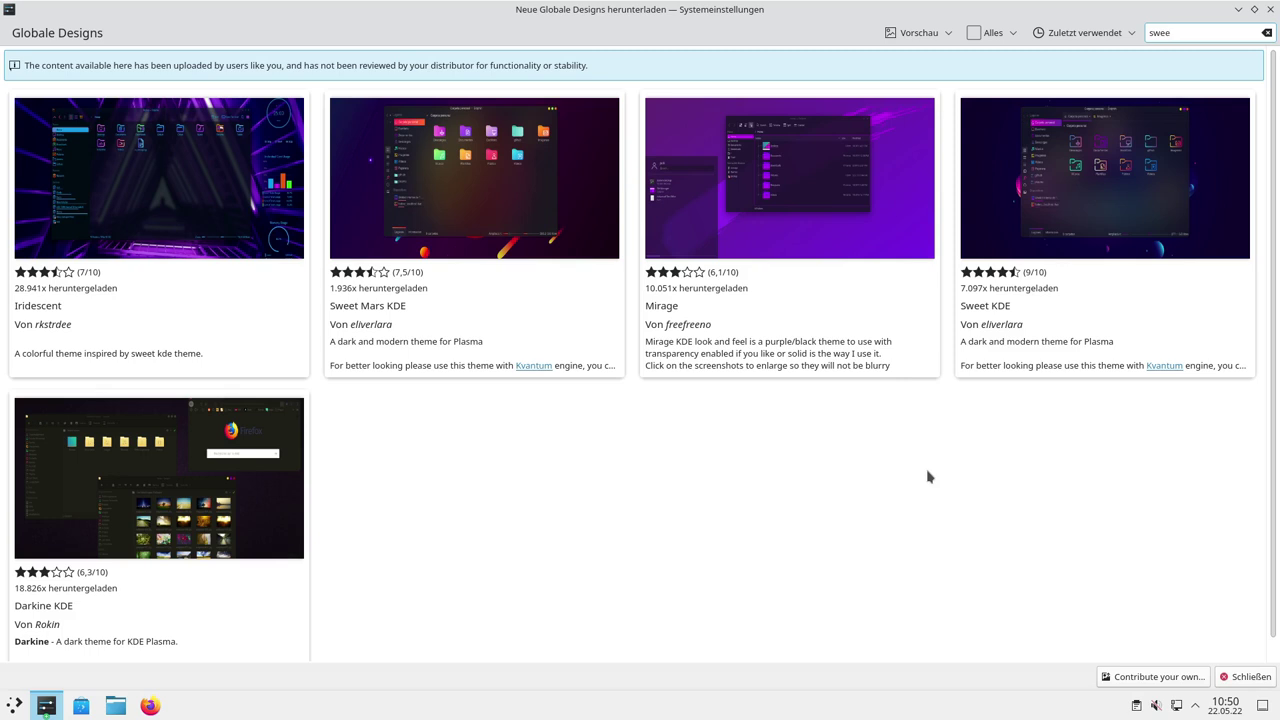
click(580, 276)
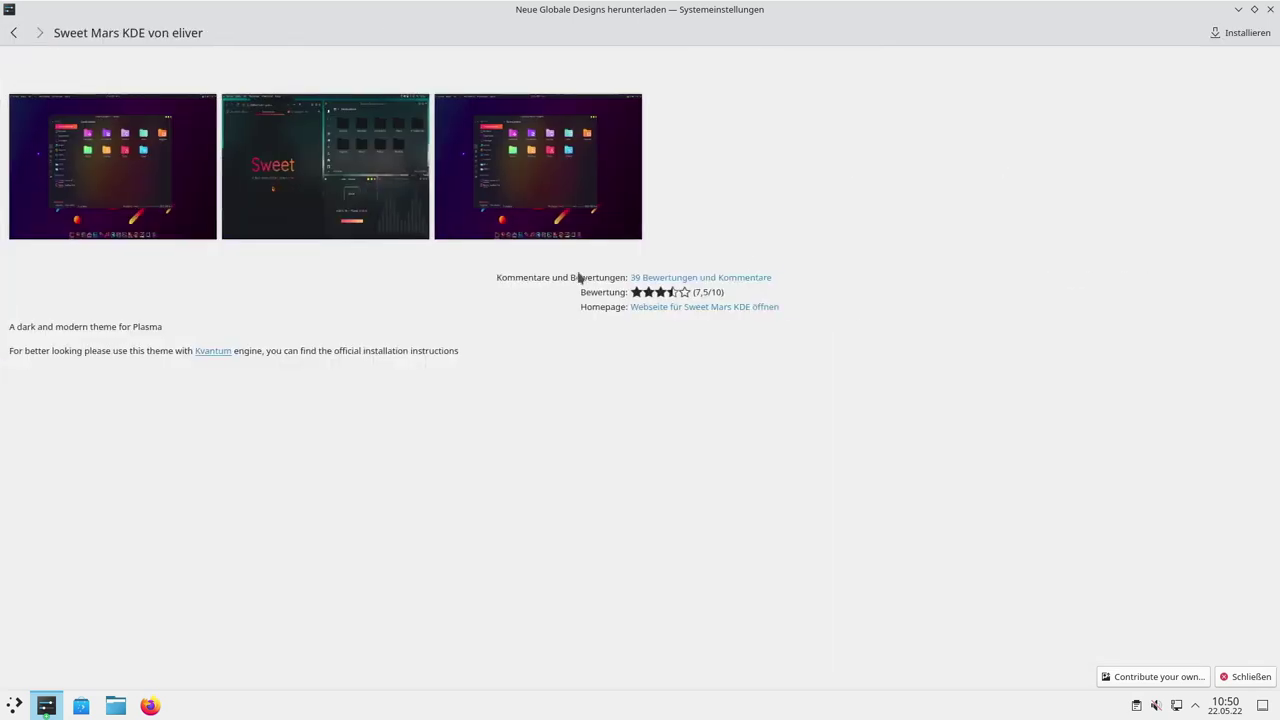
click(1235, 40)
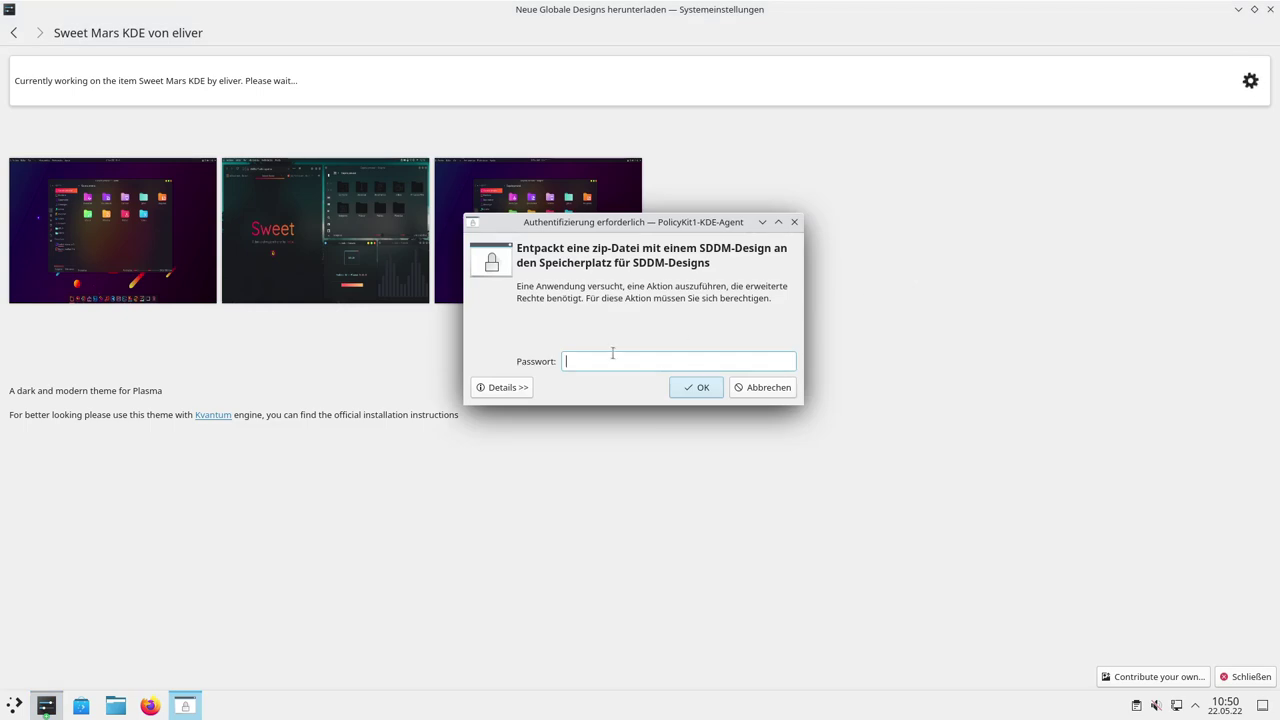
text(***)
key(Return)
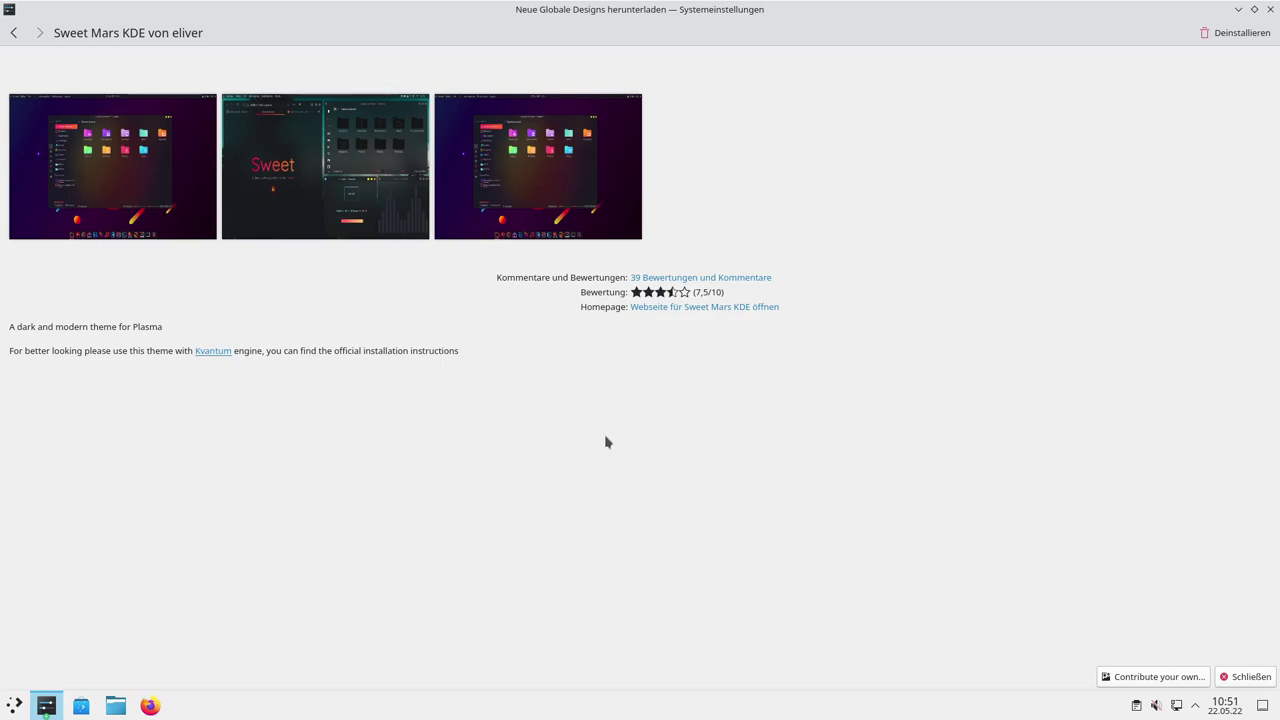
click(15, 36)
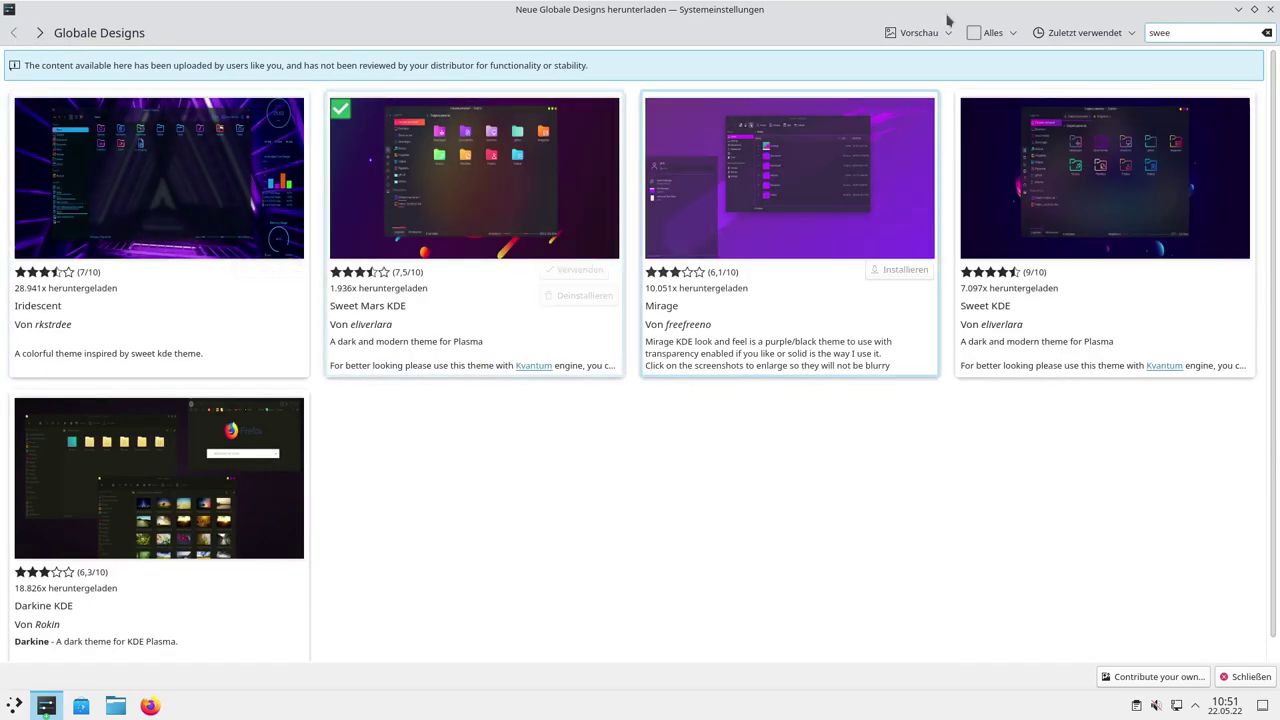
Apply the "Sweet-Mars" global theme and check the application style, Plasma style and application launcher
click(1239, 10)
click(615, 335)
click(986, 588)
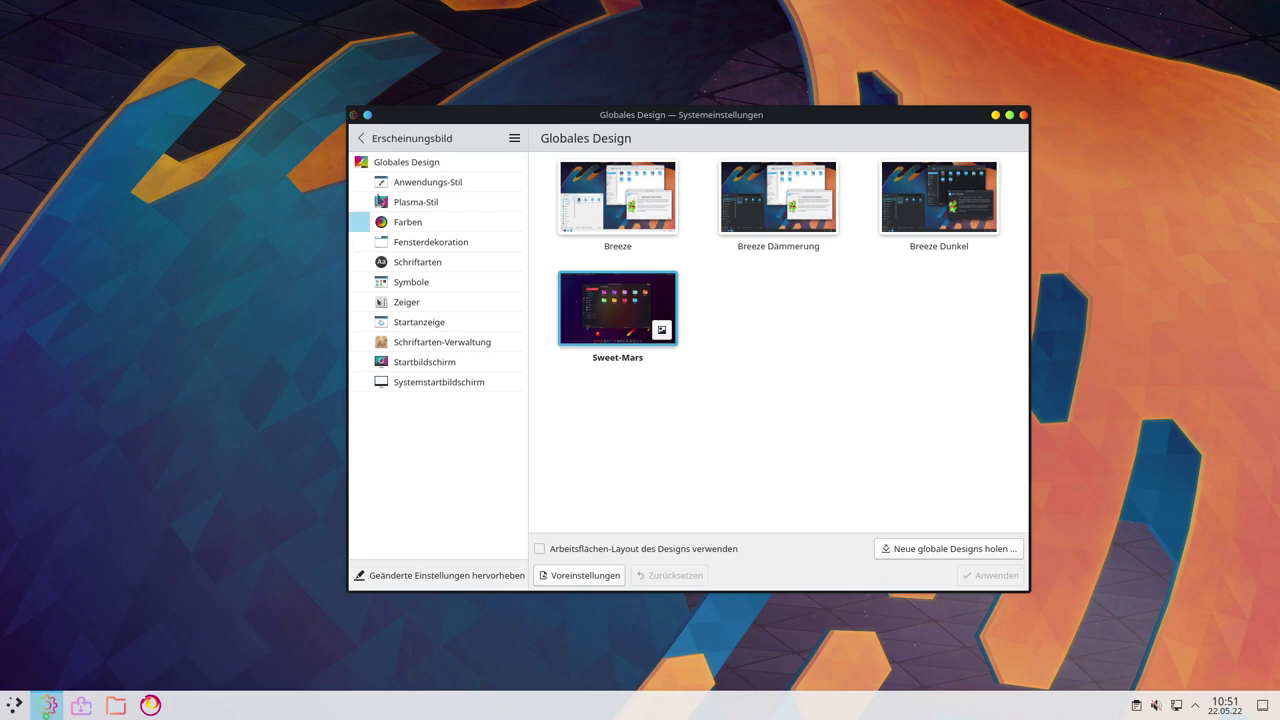
click(423, 185)
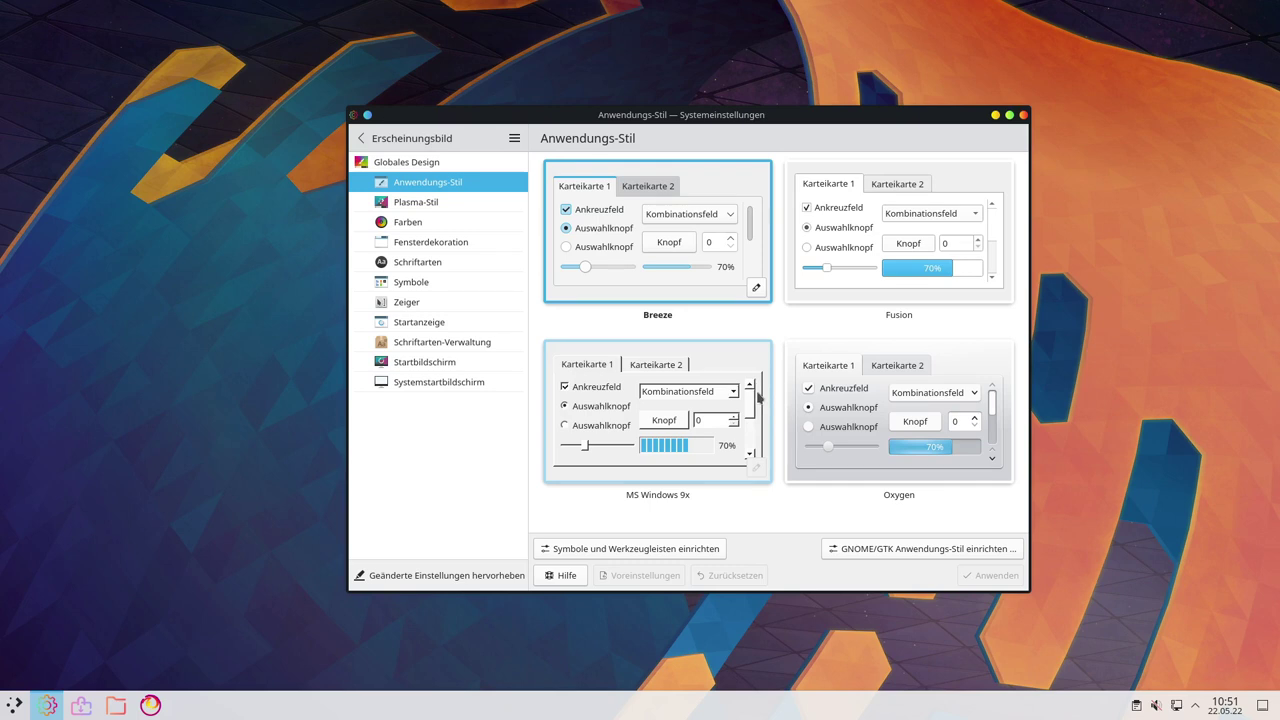
click(408, 202)
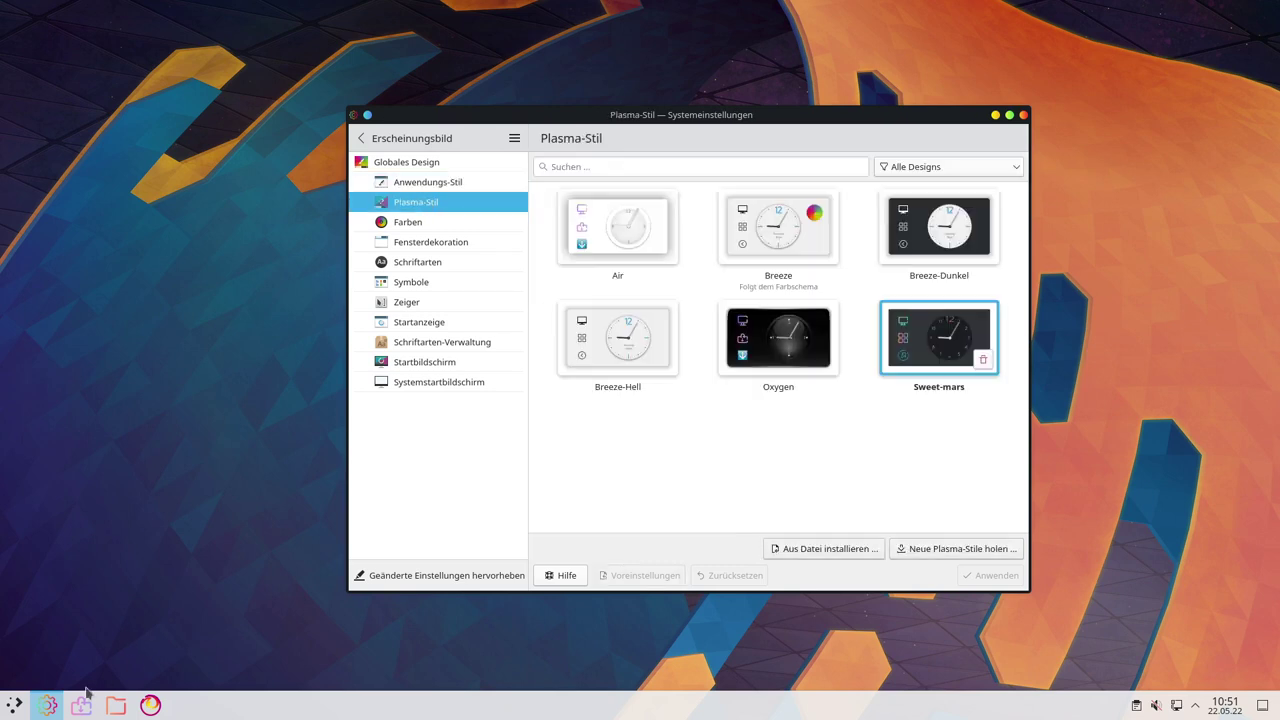
click(14, 705)
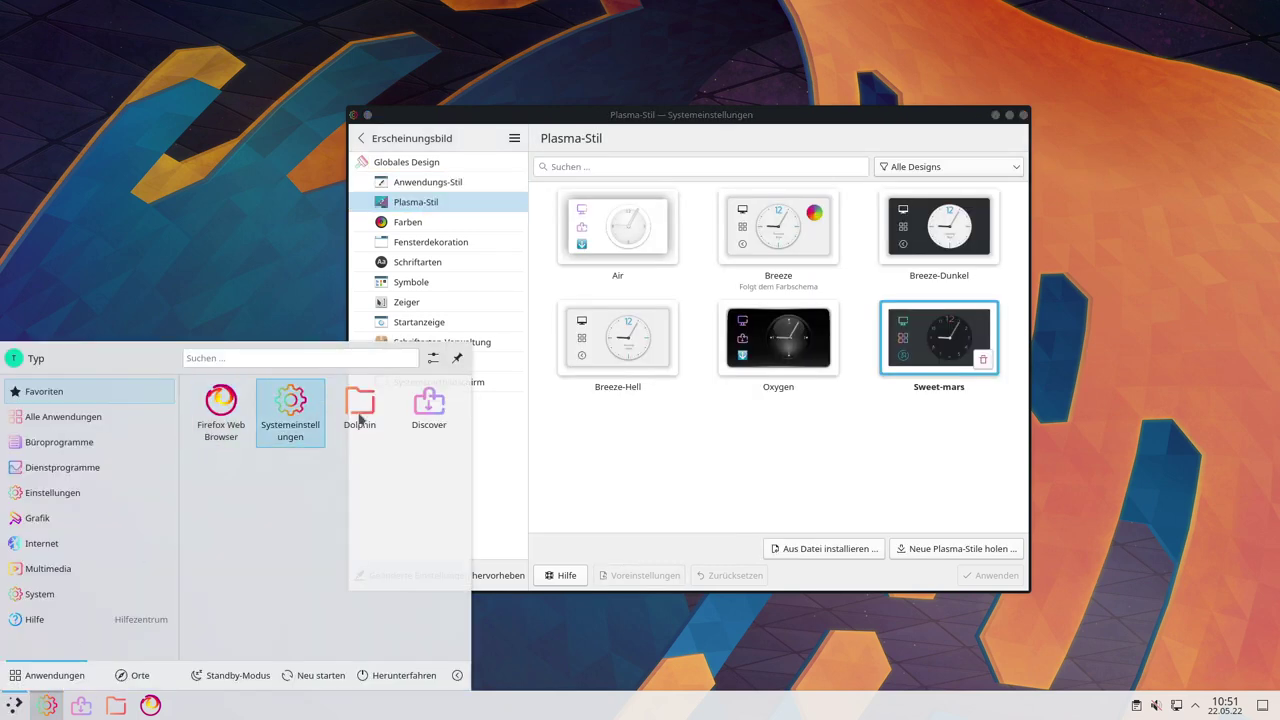
mouse_move(60, 568)
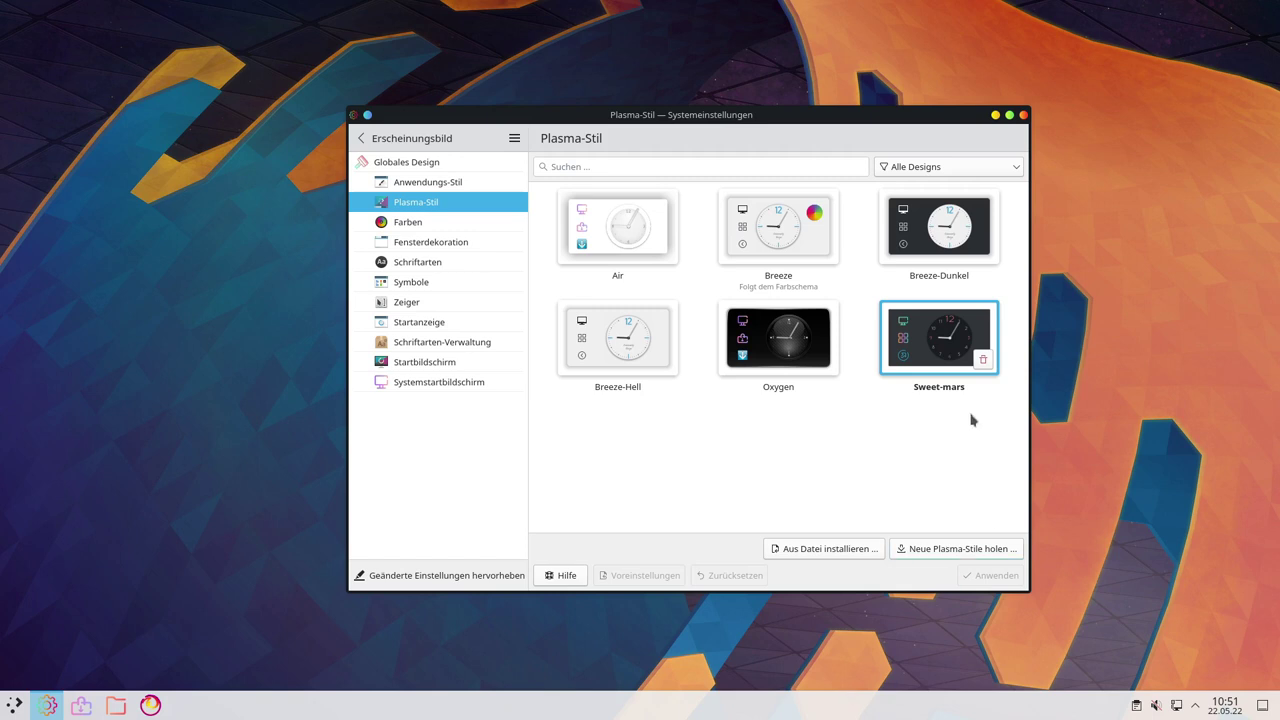
Apply the "Breeze Dunkel" colour scheme and check it in the application launcher
click(410, 226)
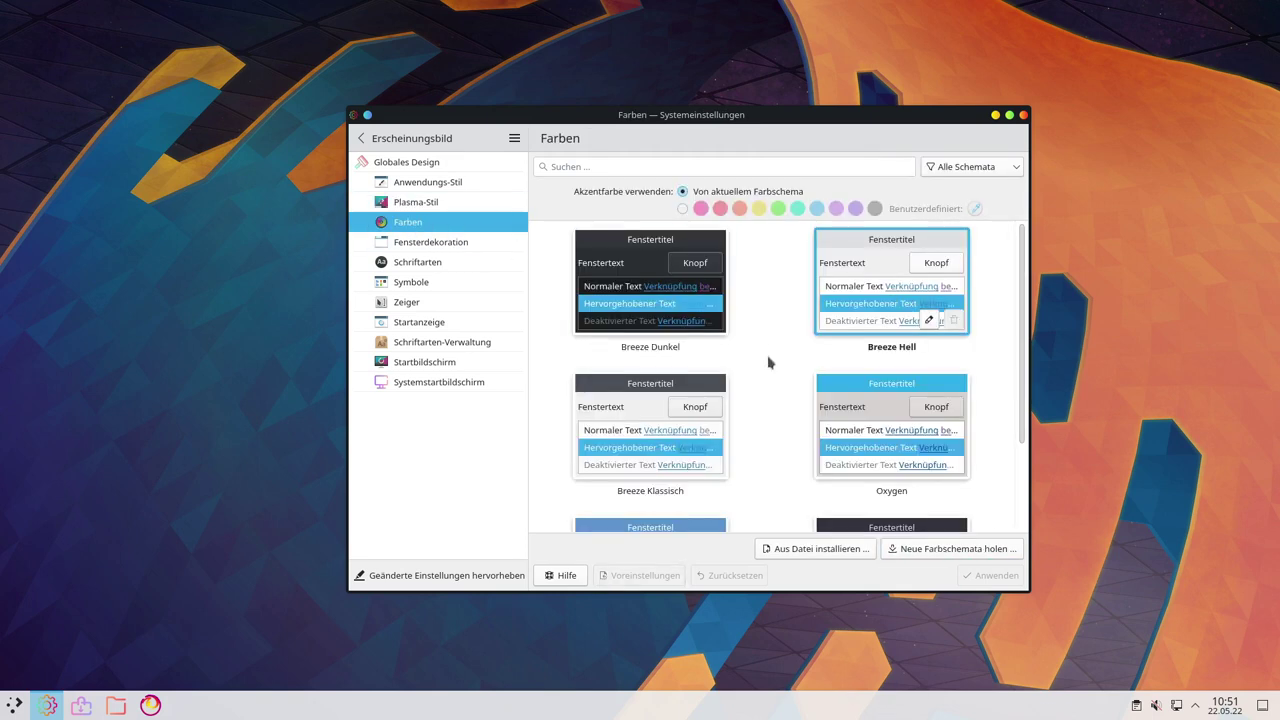
click(637, 283)
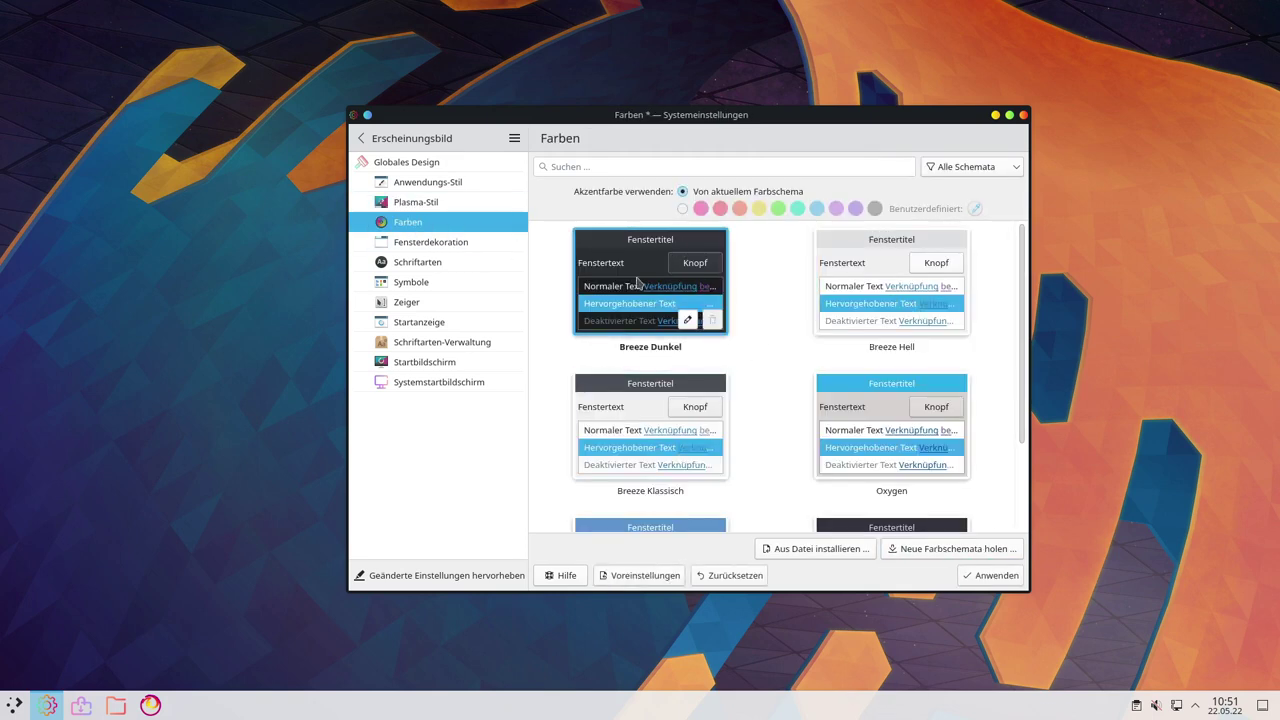
click(987, 580)
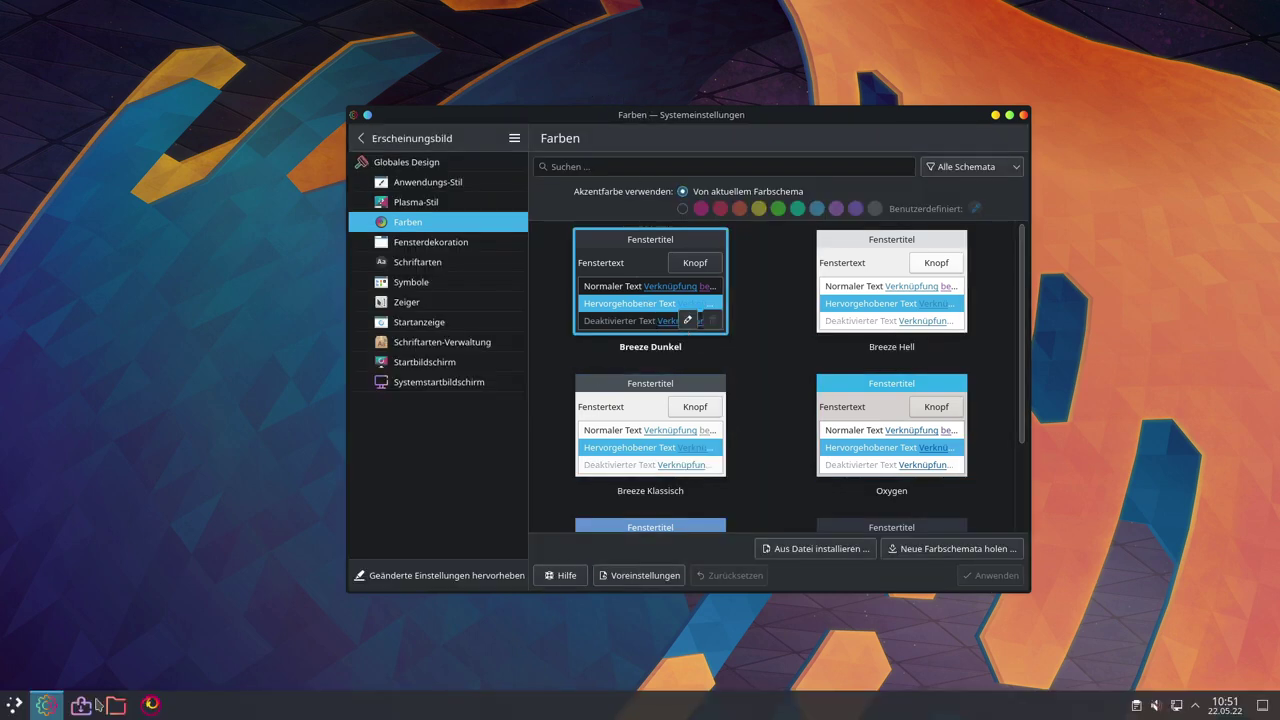
click(14, 705)
click(14, 705)
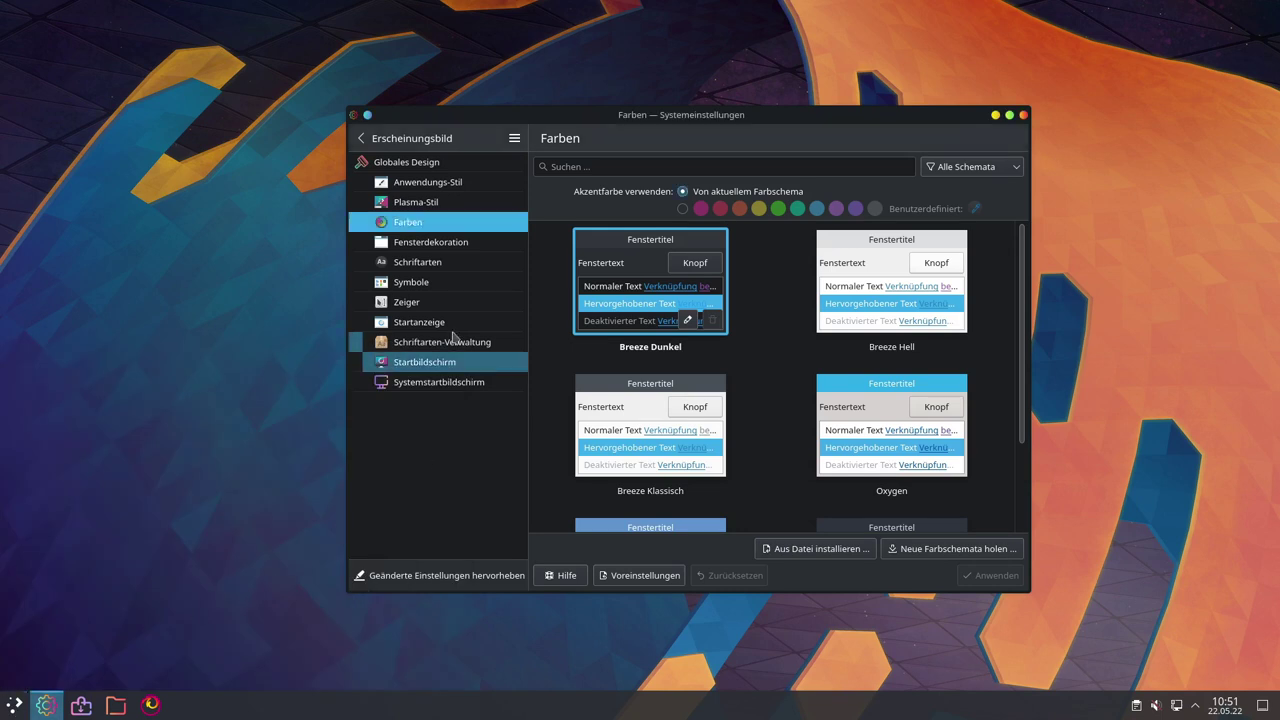
Apply the "Sweet-Mars" colour scheme and check its look on the settings window and application launcher
scroll(754, 354, down, 2)
click(836, 487)
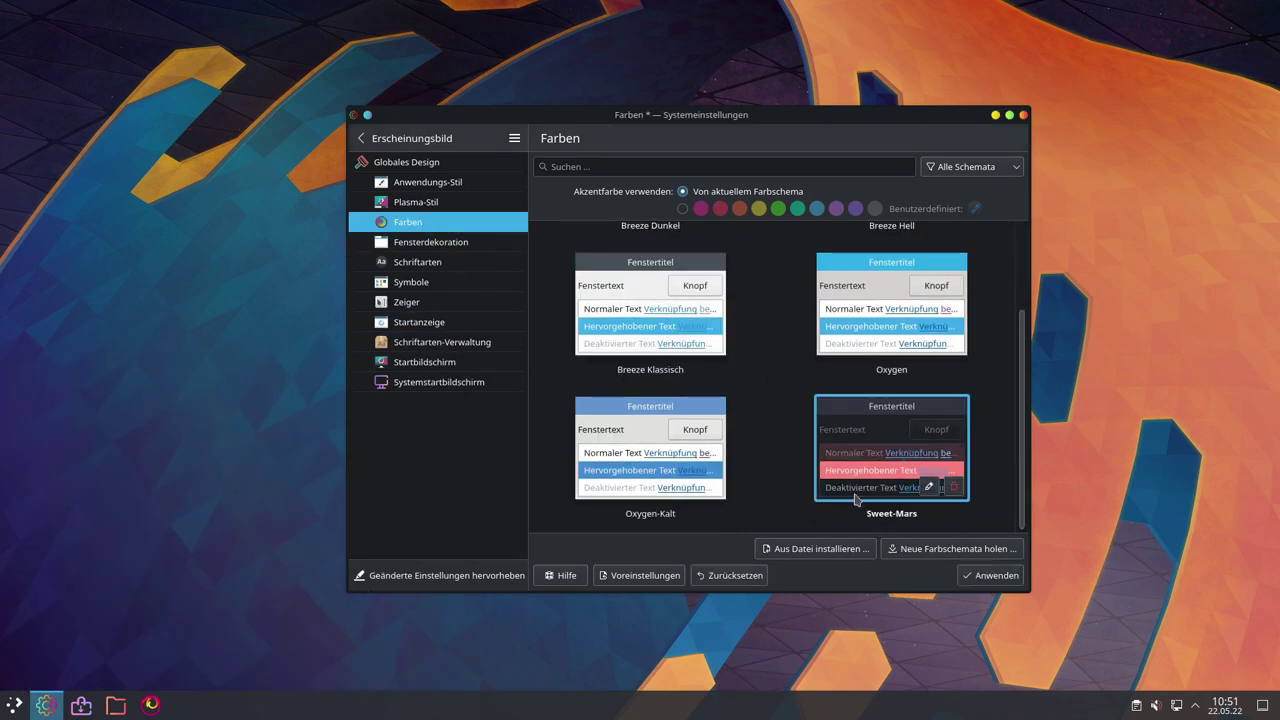
click(988, 575)
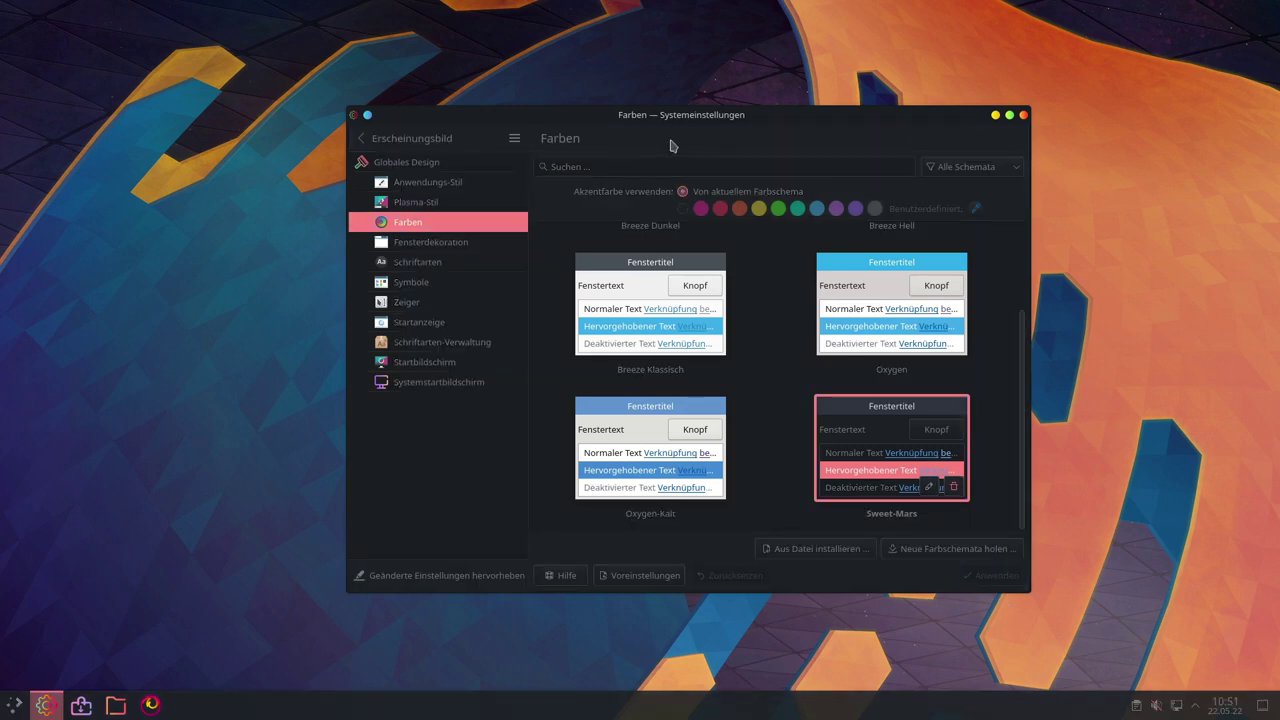
drag(692, 128, 720, 126)
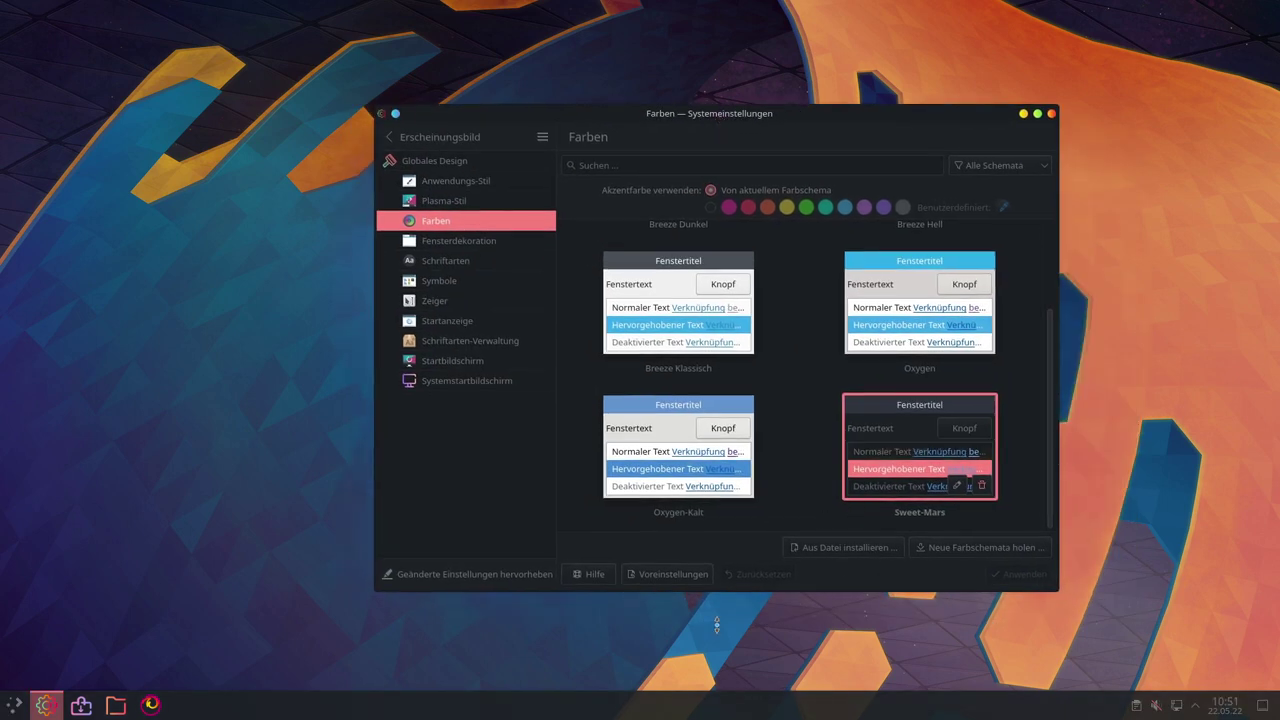
click(14, 705)
key(Escape)
Apply the "Sweet-Mars-transparent" window decoration and move the settings window to check the effect
click(471, 244)
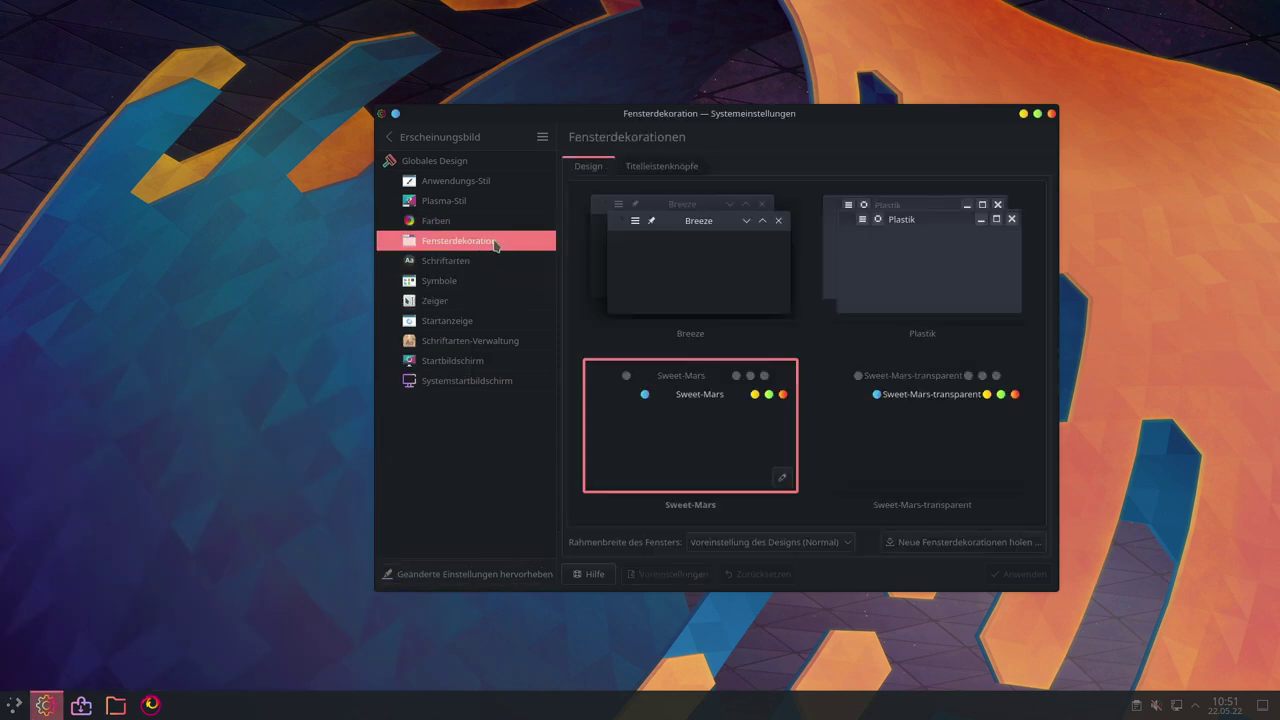
click(890, 429)
click(1016, 576)
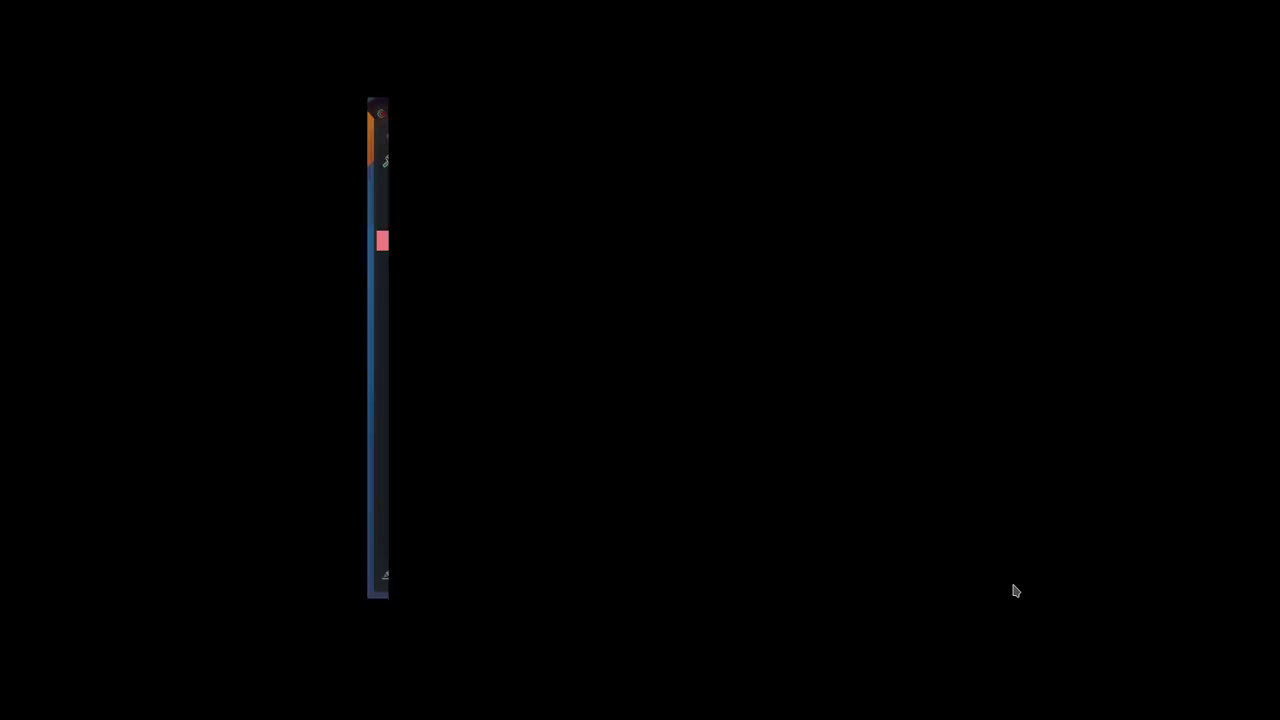
drag(842, 118, 908, 117)
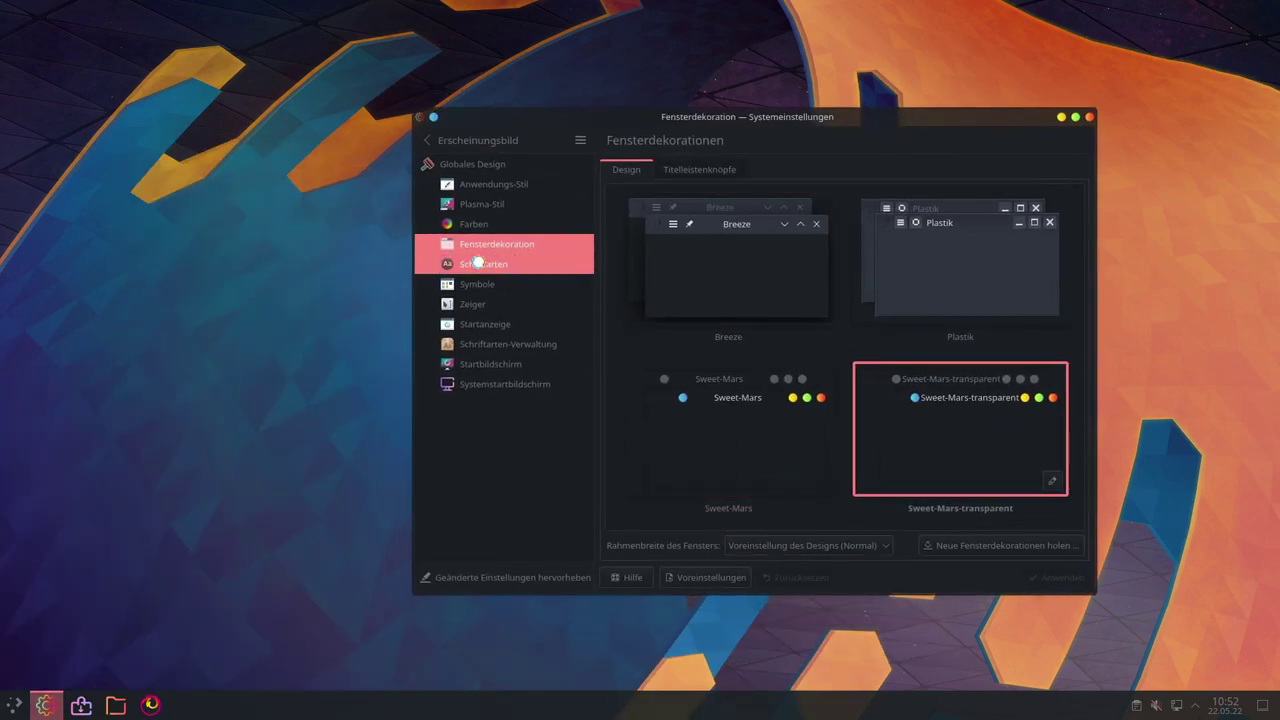
Look through the font, icon, cursor, launch feedback and font management settings and preview the "Sweet-Mars" splash screen
click(480, 263)
click(476, 284)
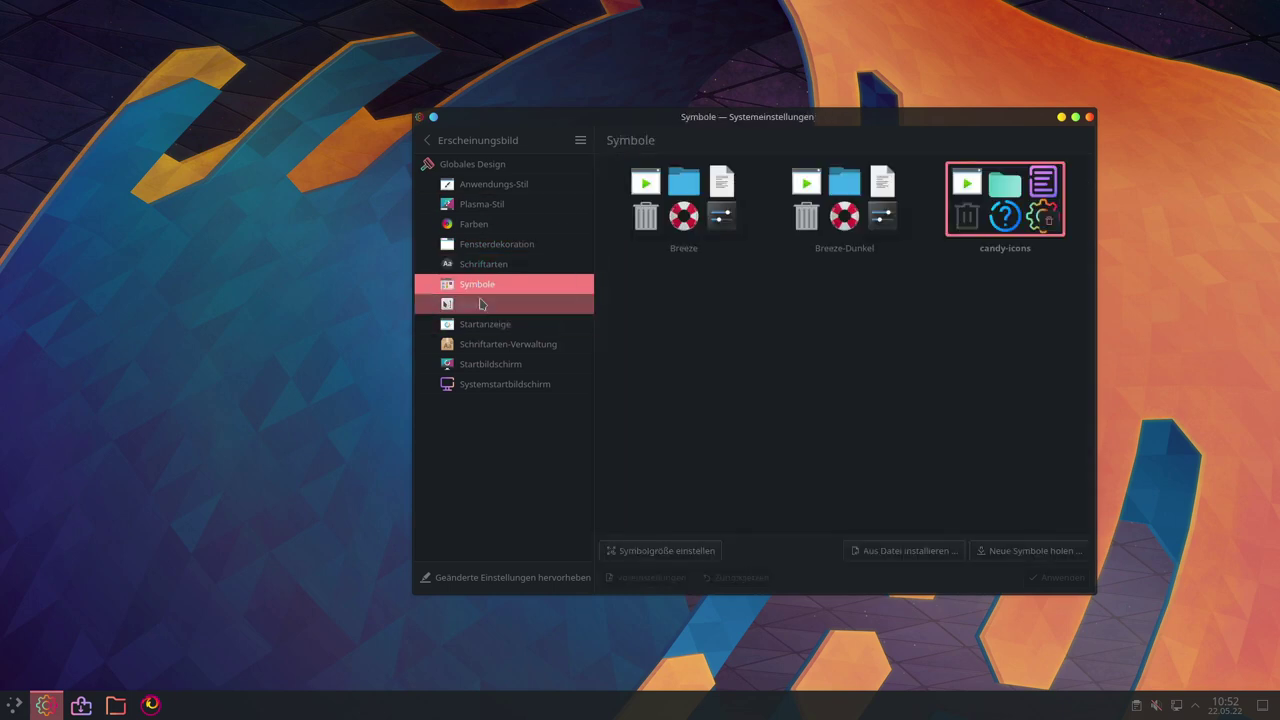
click(483, 304)
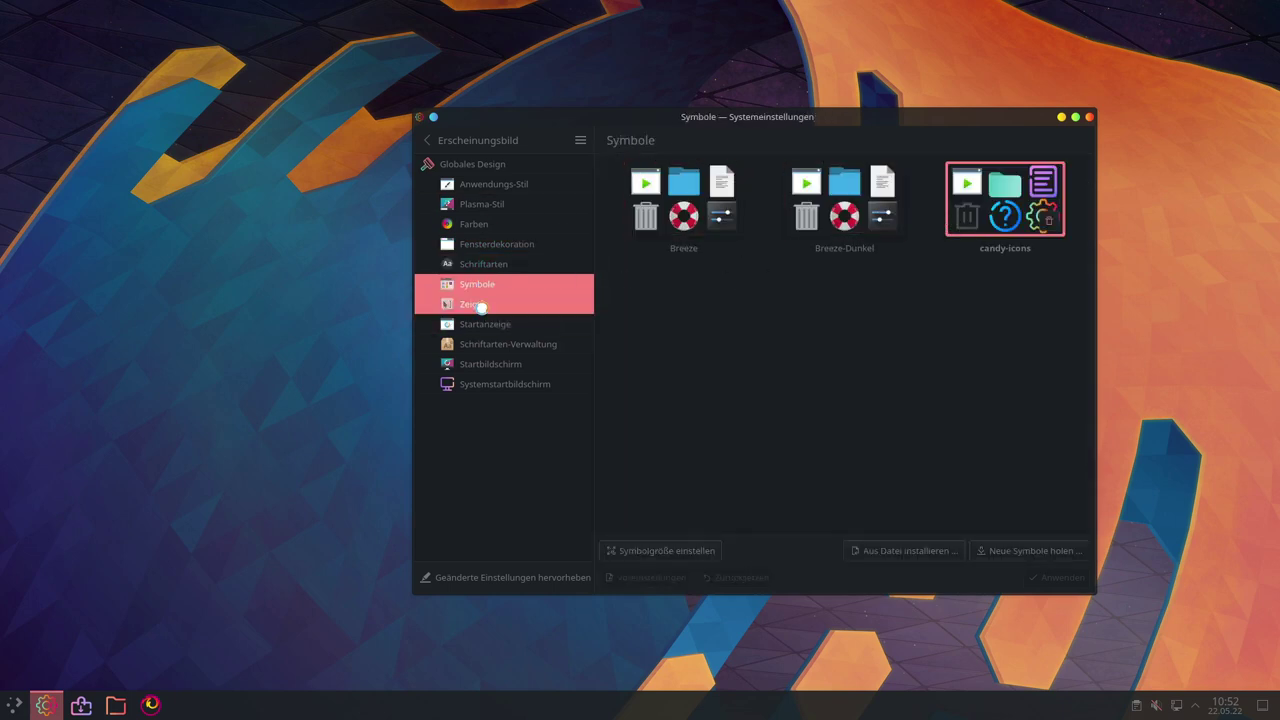
click(489, 335)
click(508, 344)
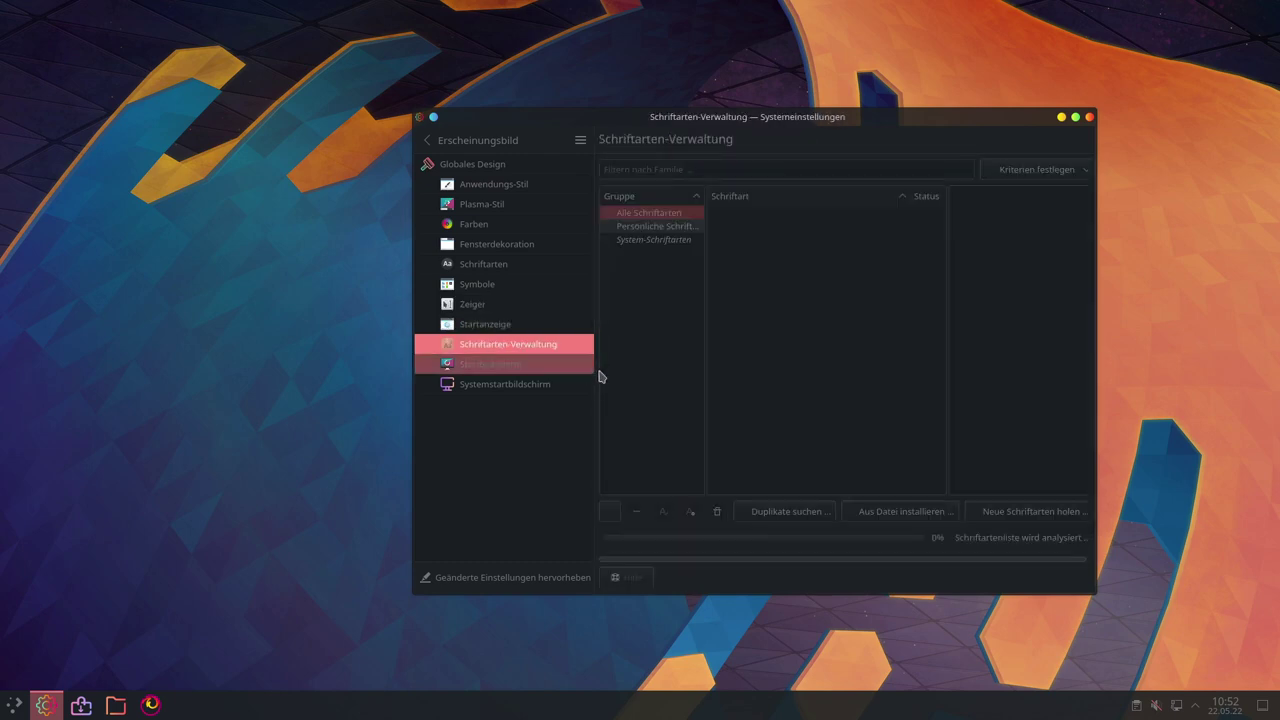
click(500, 368)
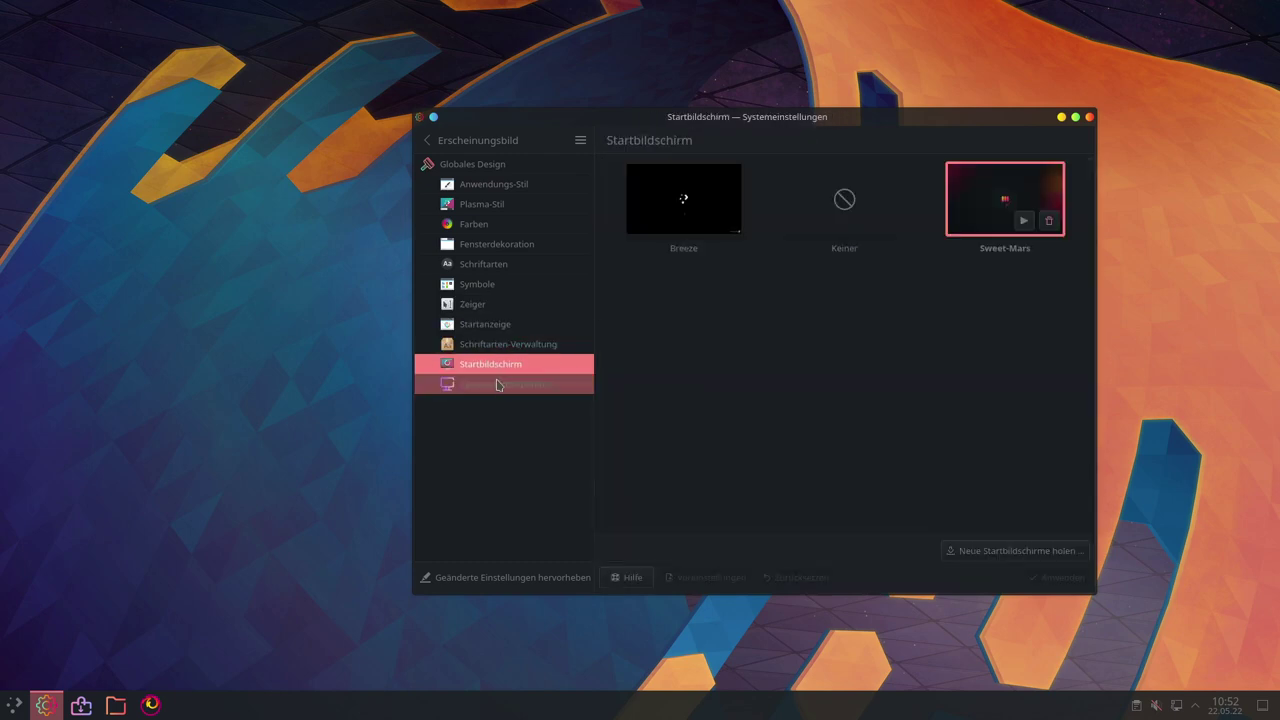
click(1023, 220)
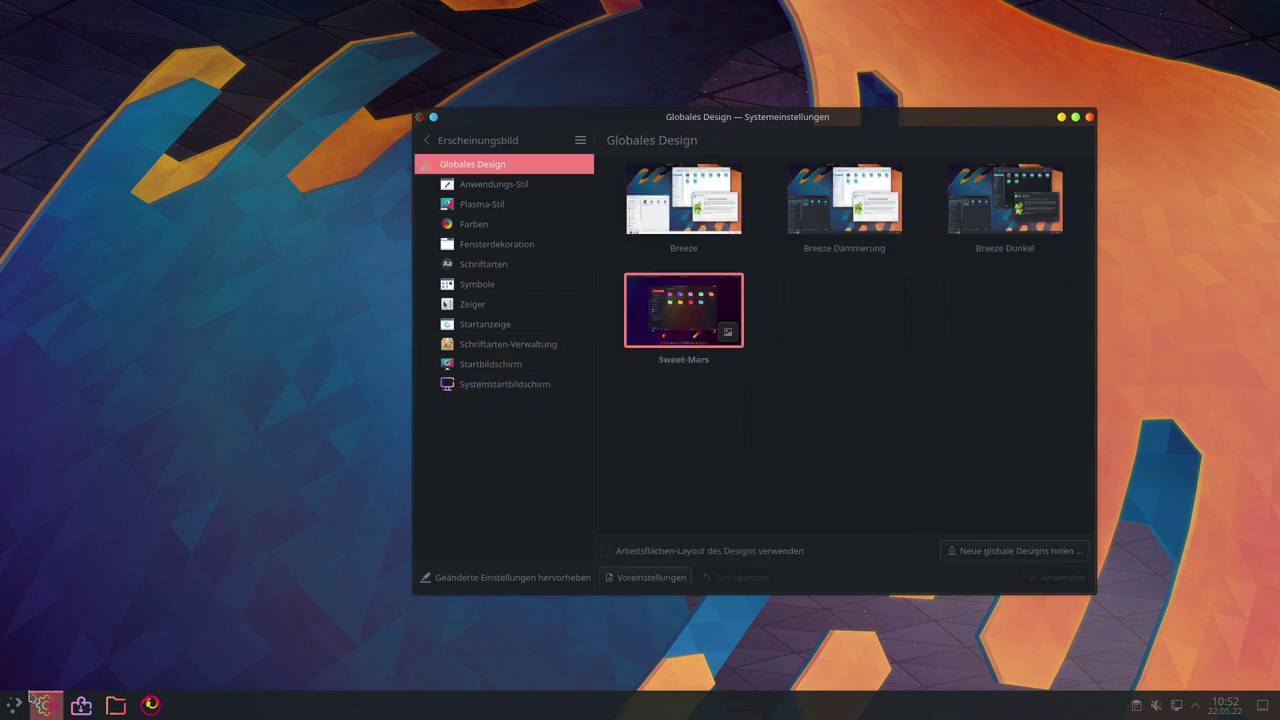
Set "Sweet-space" as the desktop wallpaper and close the wallpaper settings
right_click(292, 287)
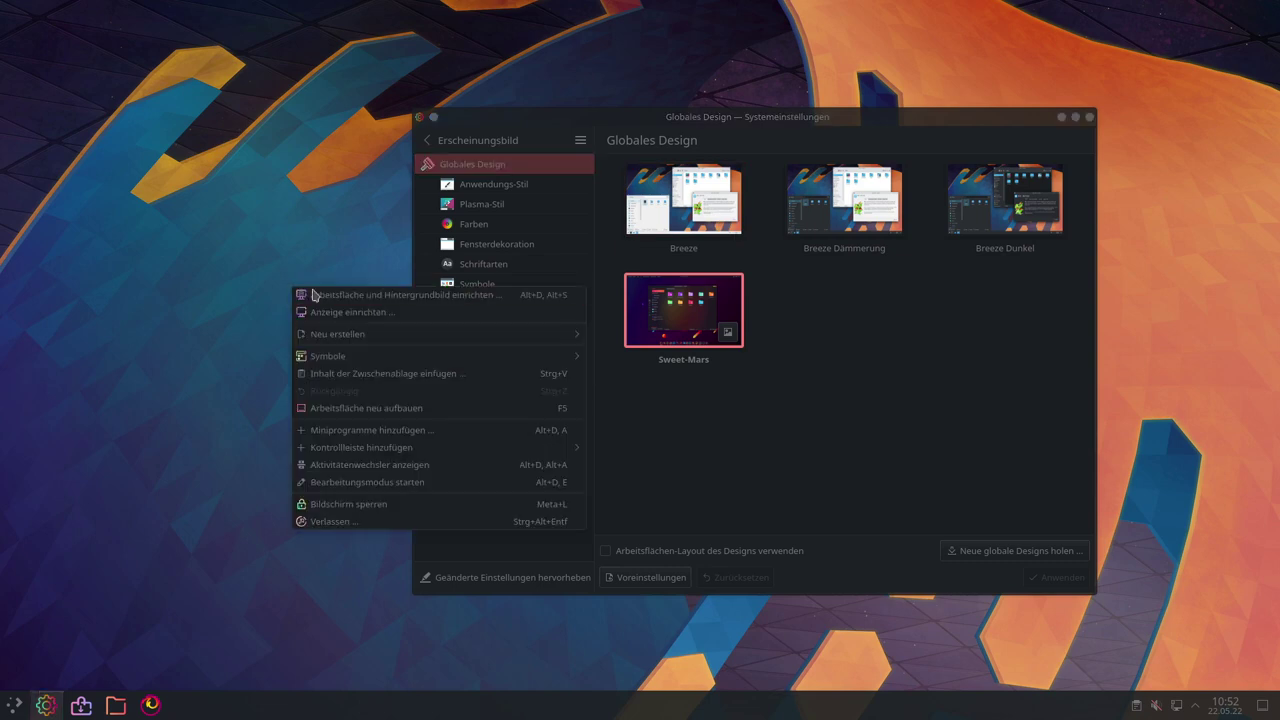
click(402, 295)
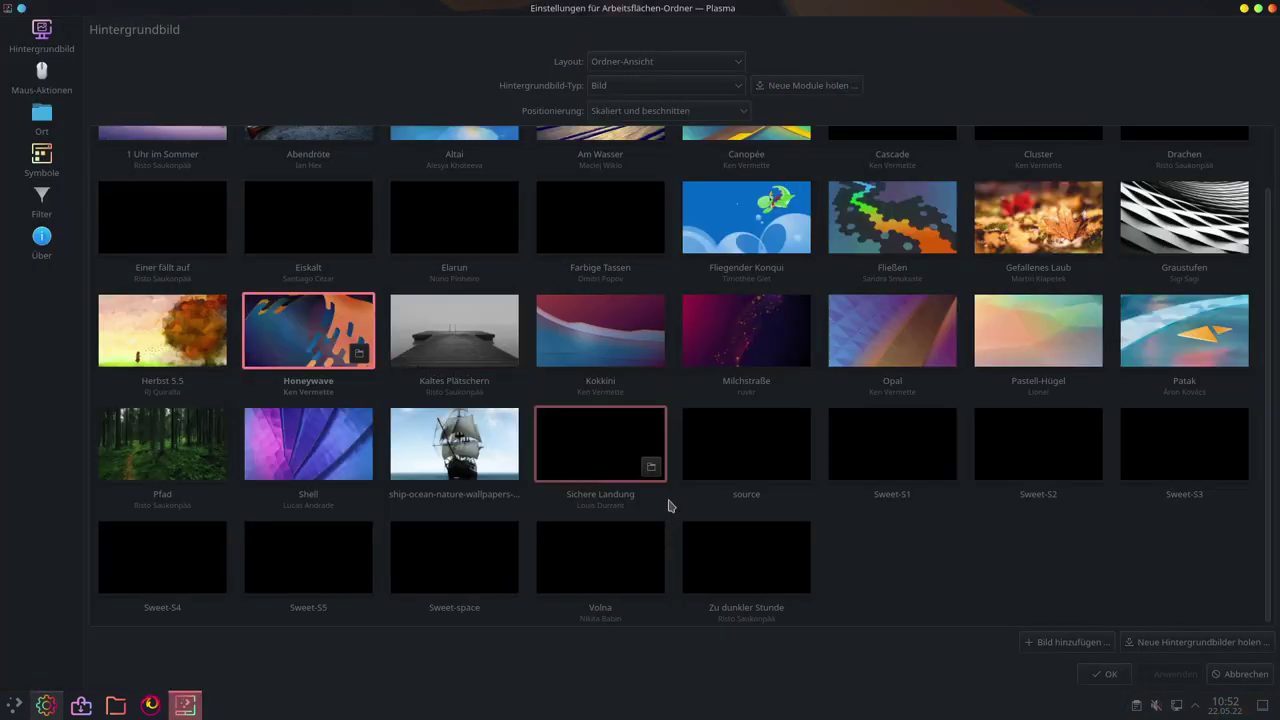
scroll(622, 444, down, 1)
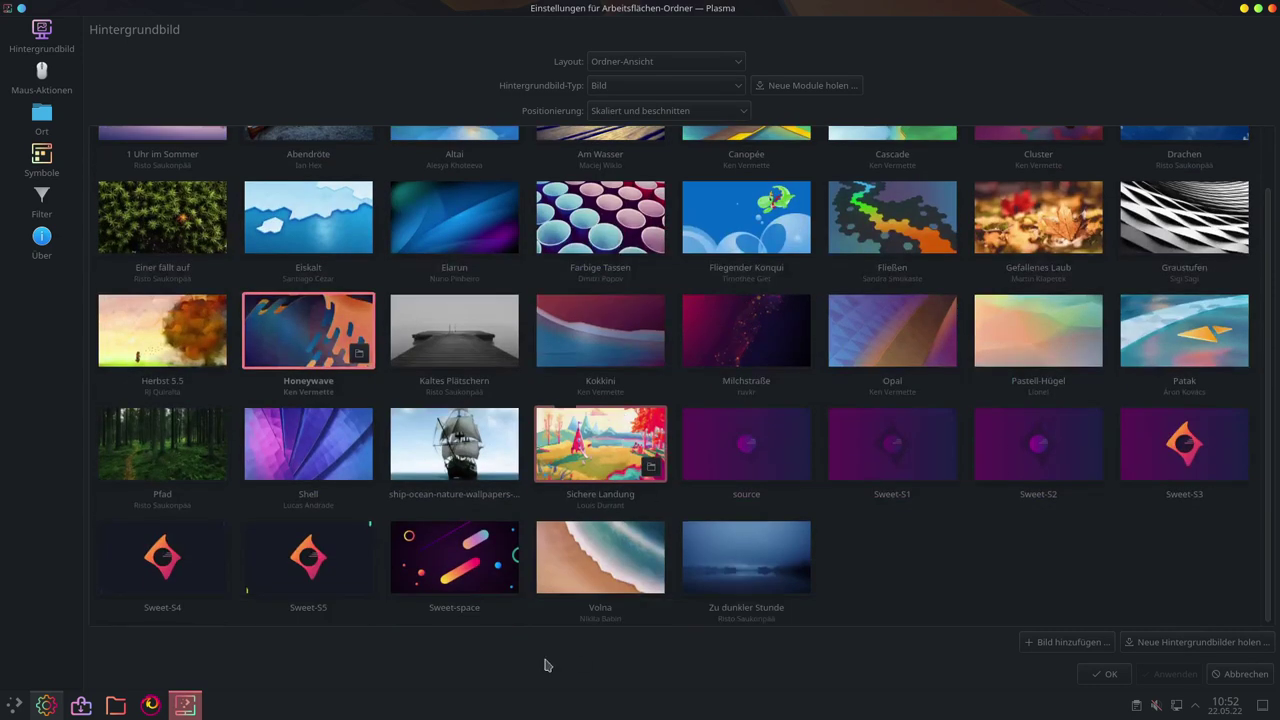
click(427, 560)
click(1172, 674)
click(1109, 676)
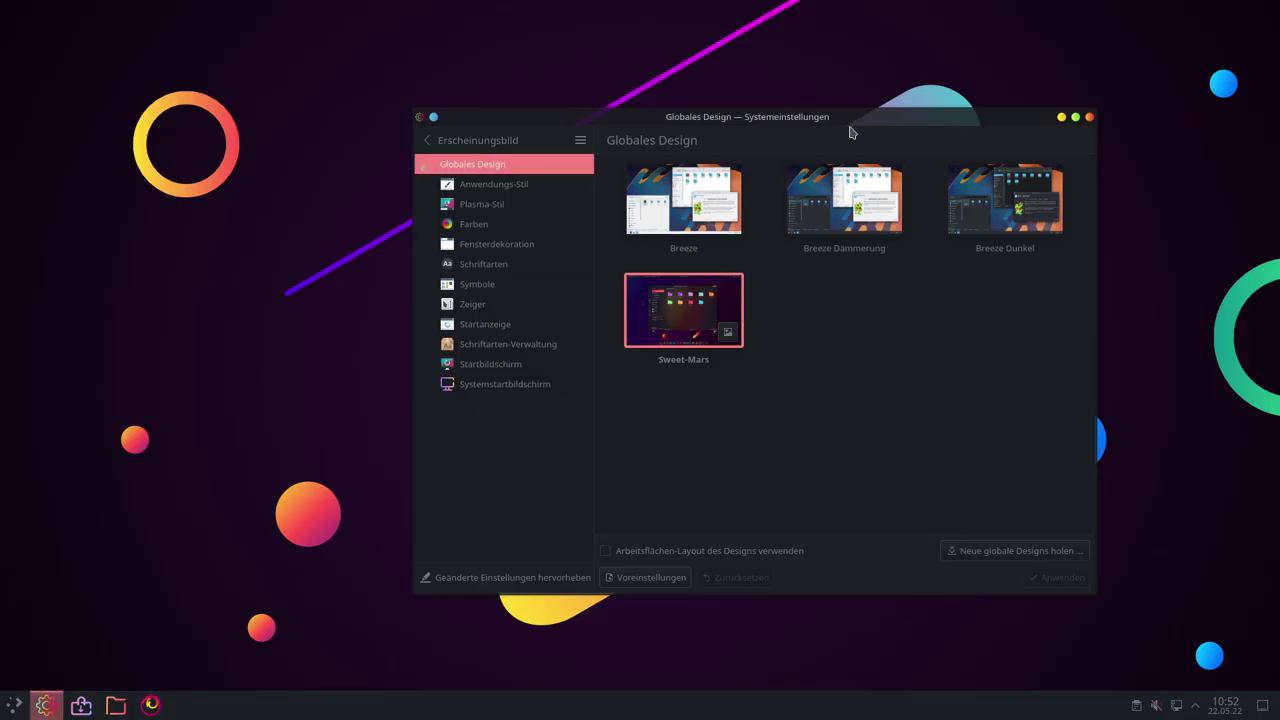
Move the settings window, open the file manager and move its window to check the theme over the new wallpaper
drag(851, 131, 690, 92)
click(115, 706)
drag(605, 63, 709, 104)
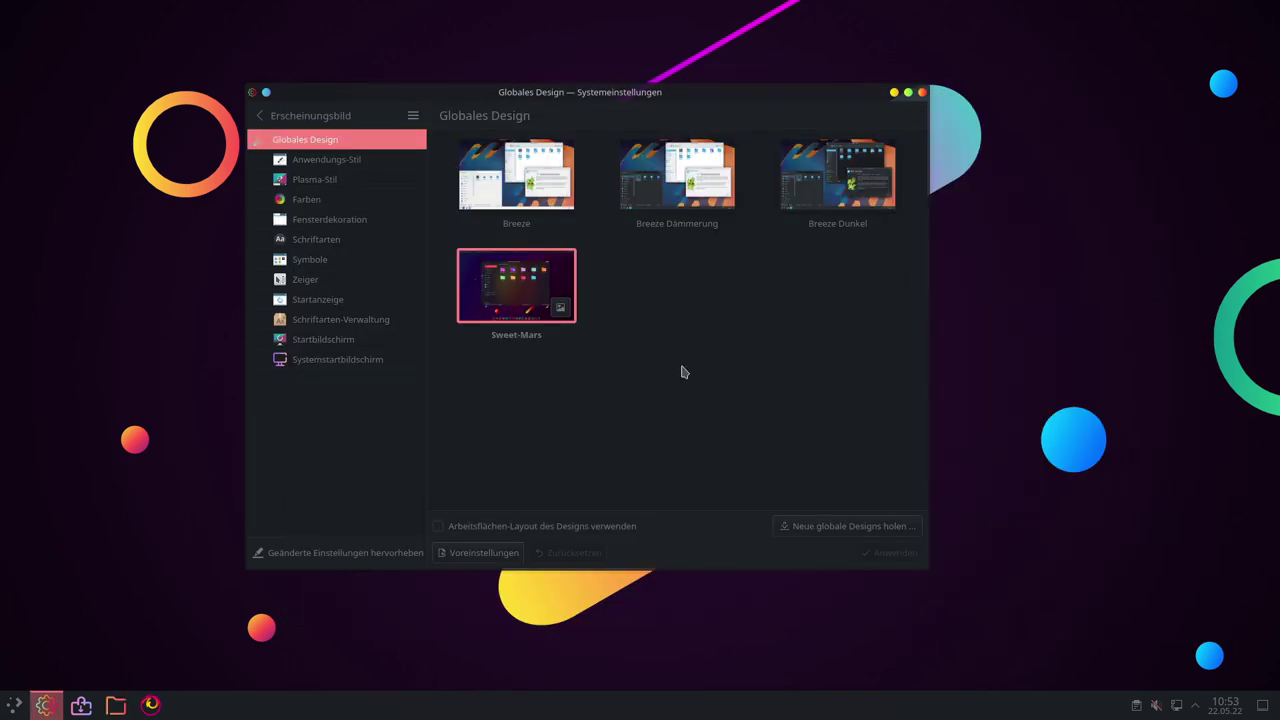
Reopen the global theme downloader through the quick settings' further appearance options, maximise it and browse more designs
click(259, 116)
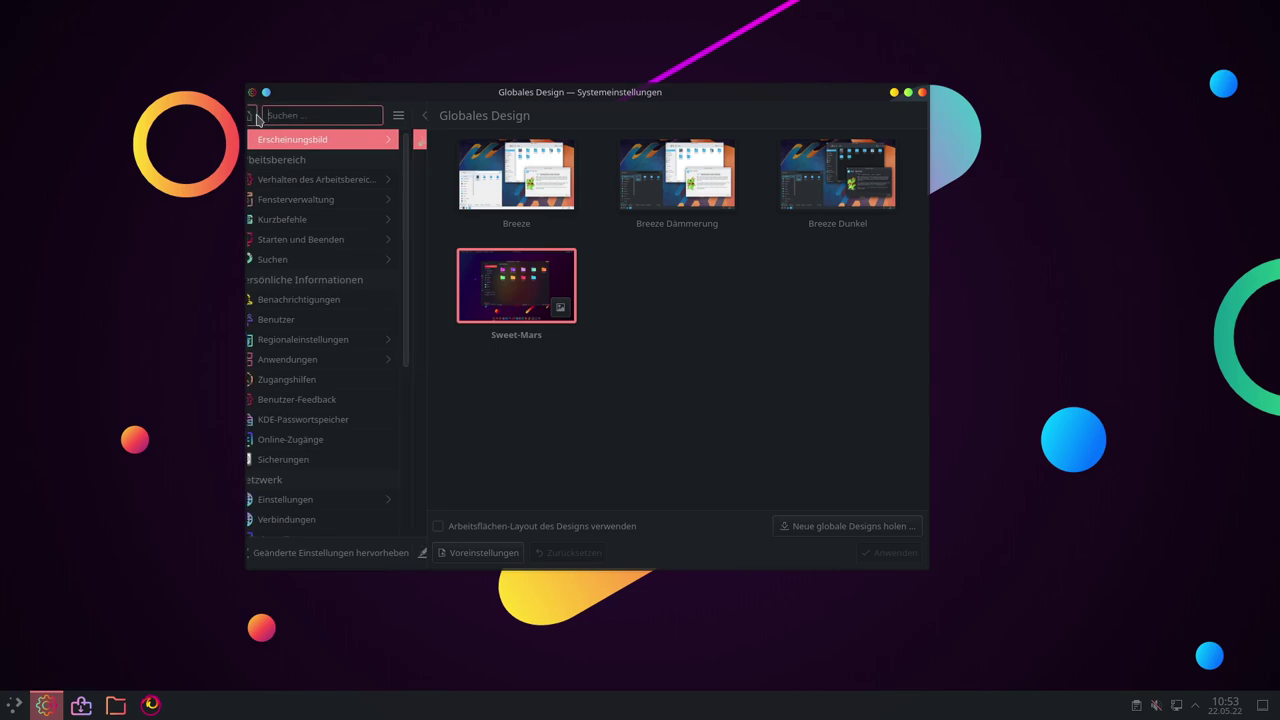
click(335, 180)
click(780, 262)
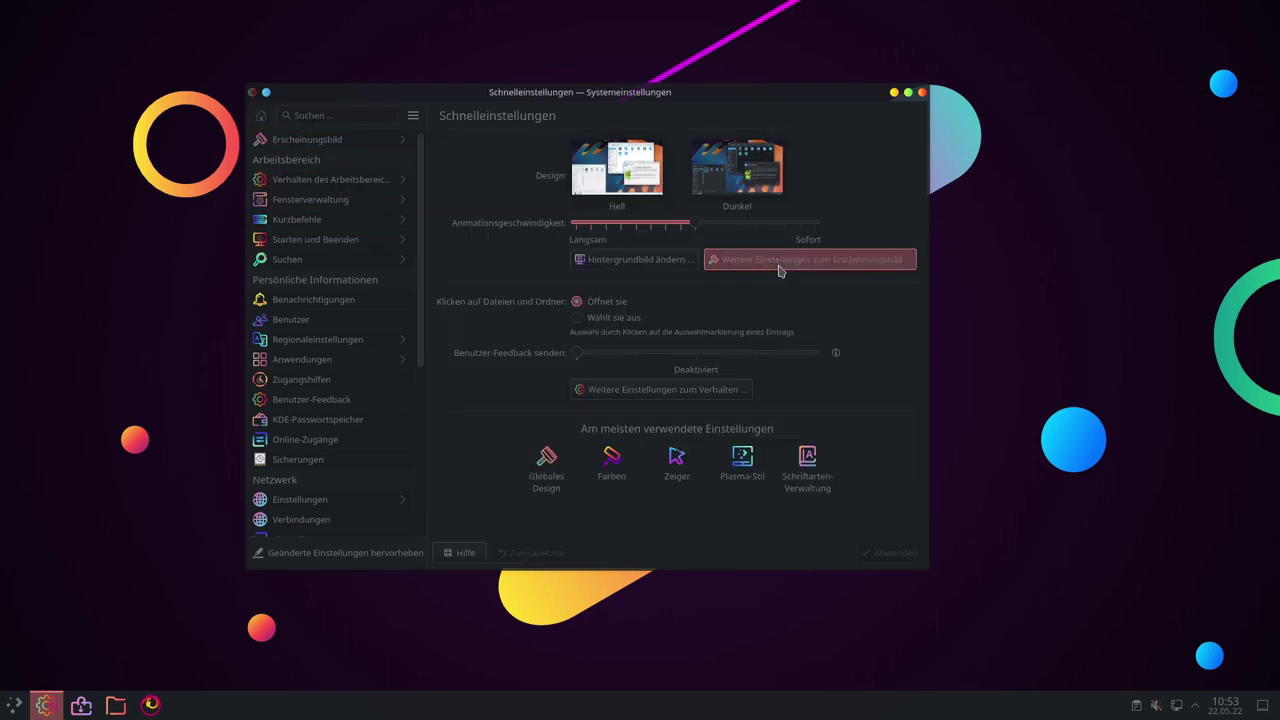
click(846, 526)
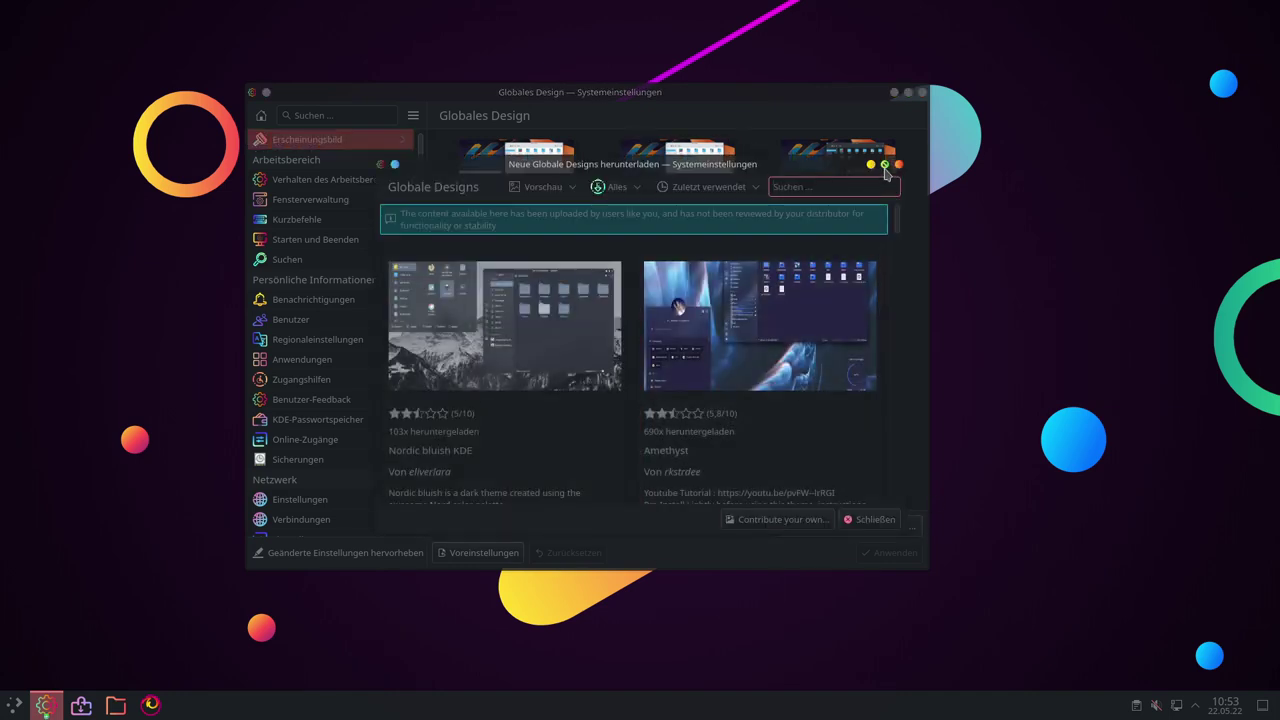
click(885, 168)
scroll(728, 405, down, 5)
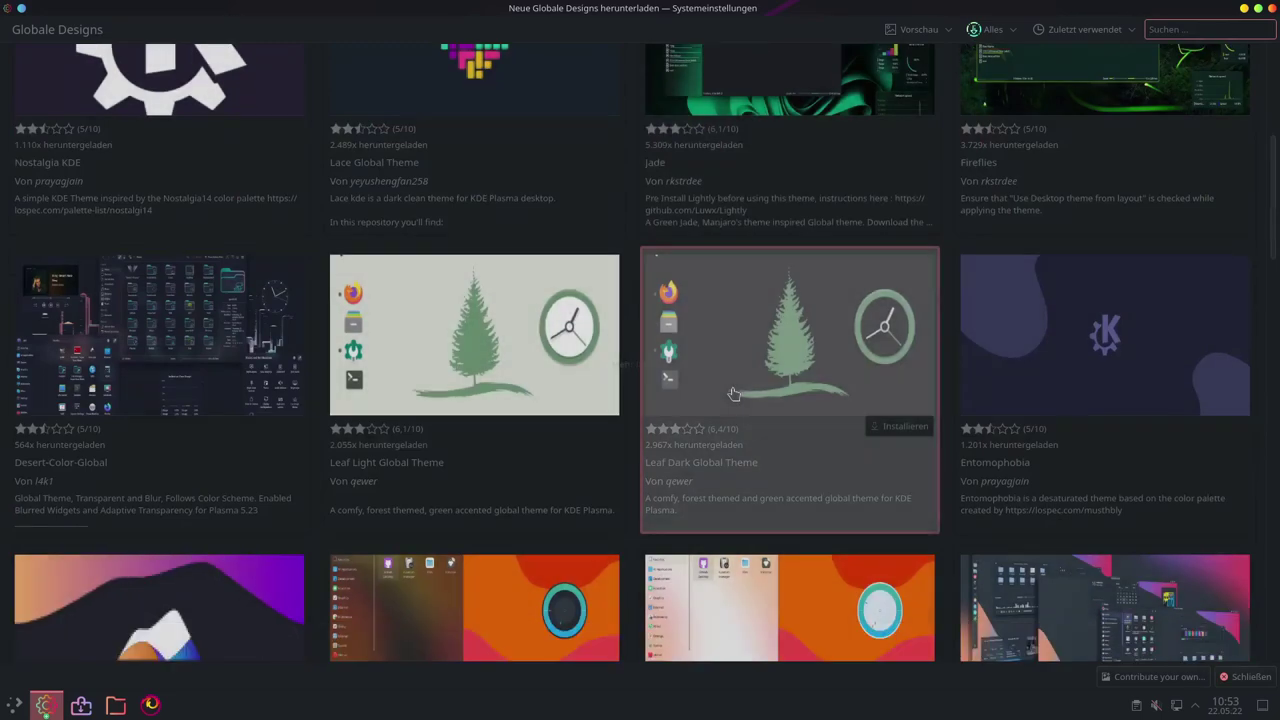
scroll(733, 393, down, 8)
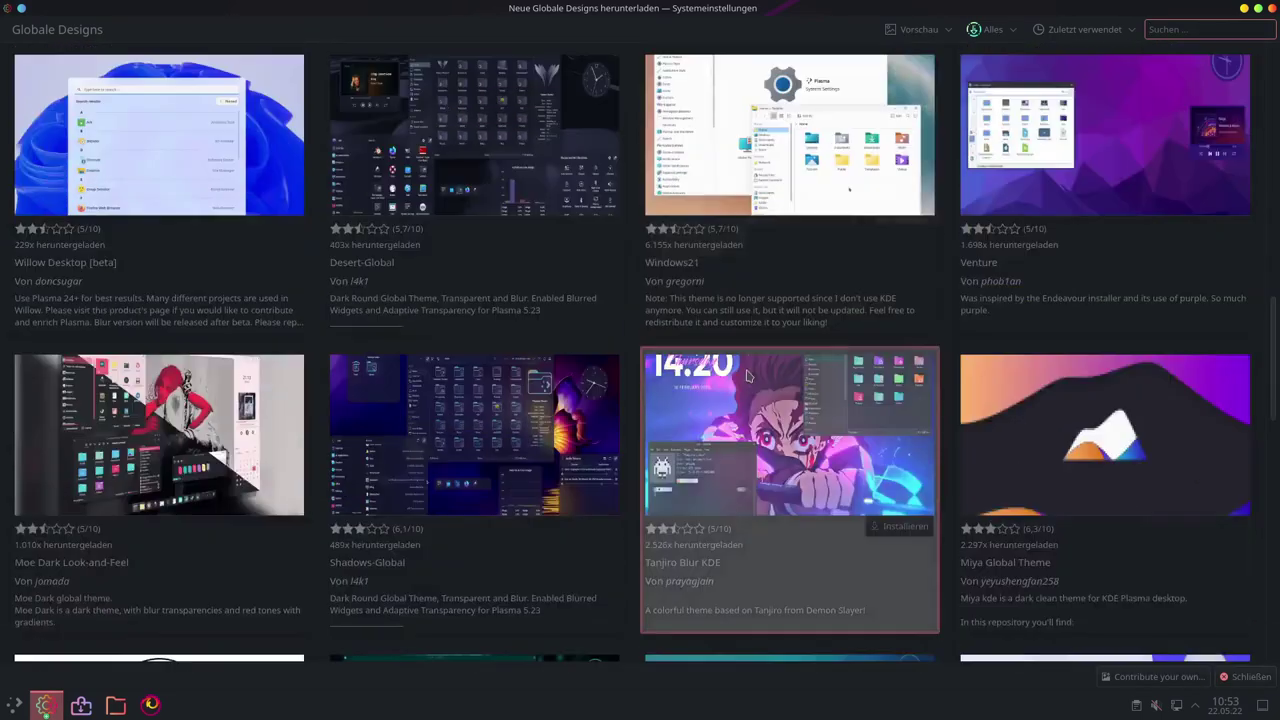
Browse further down the downloadable global designs and close the downloader
scroll(747, 375, down, 7)
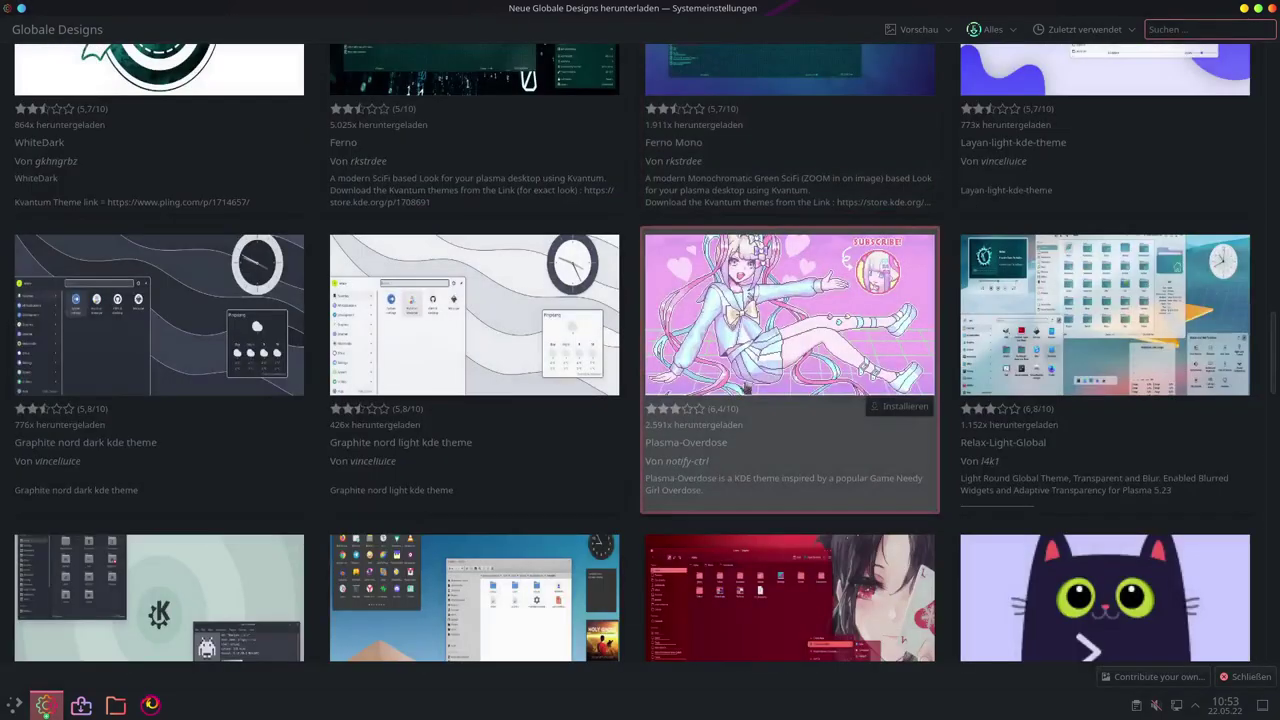
scroll(735, 416, down, 6)
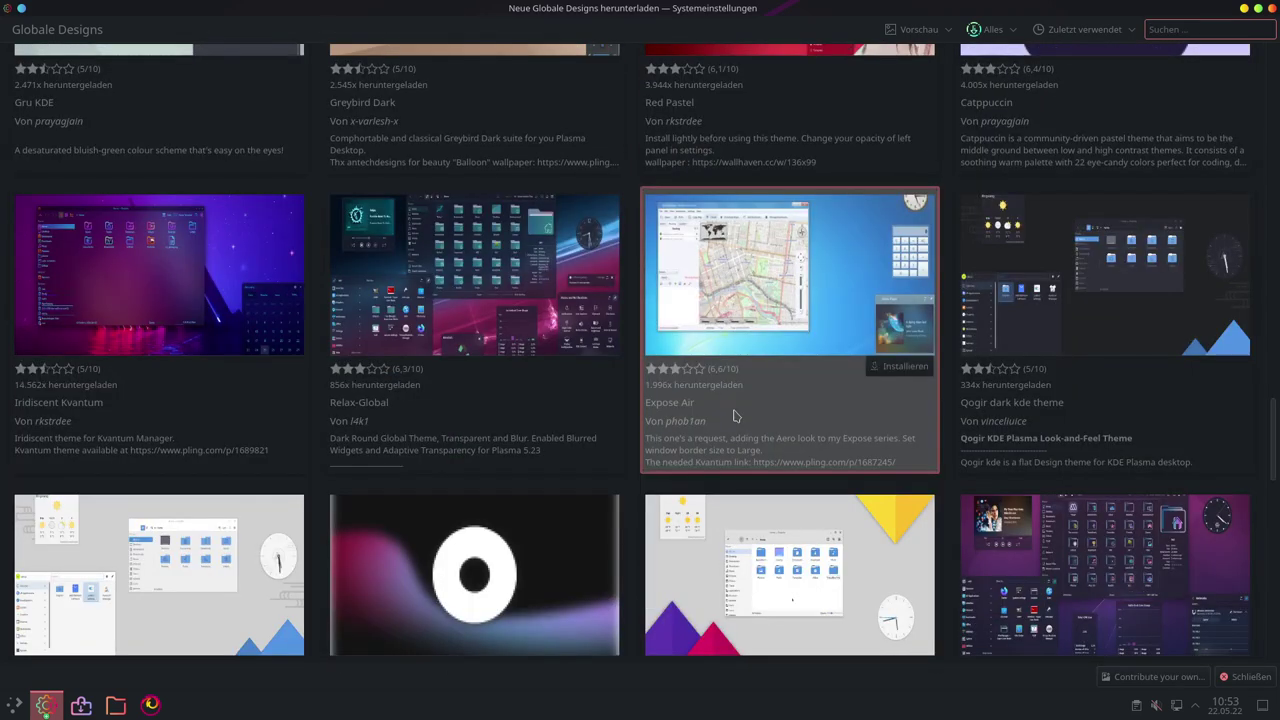
scroll(733, 416, down, 1)
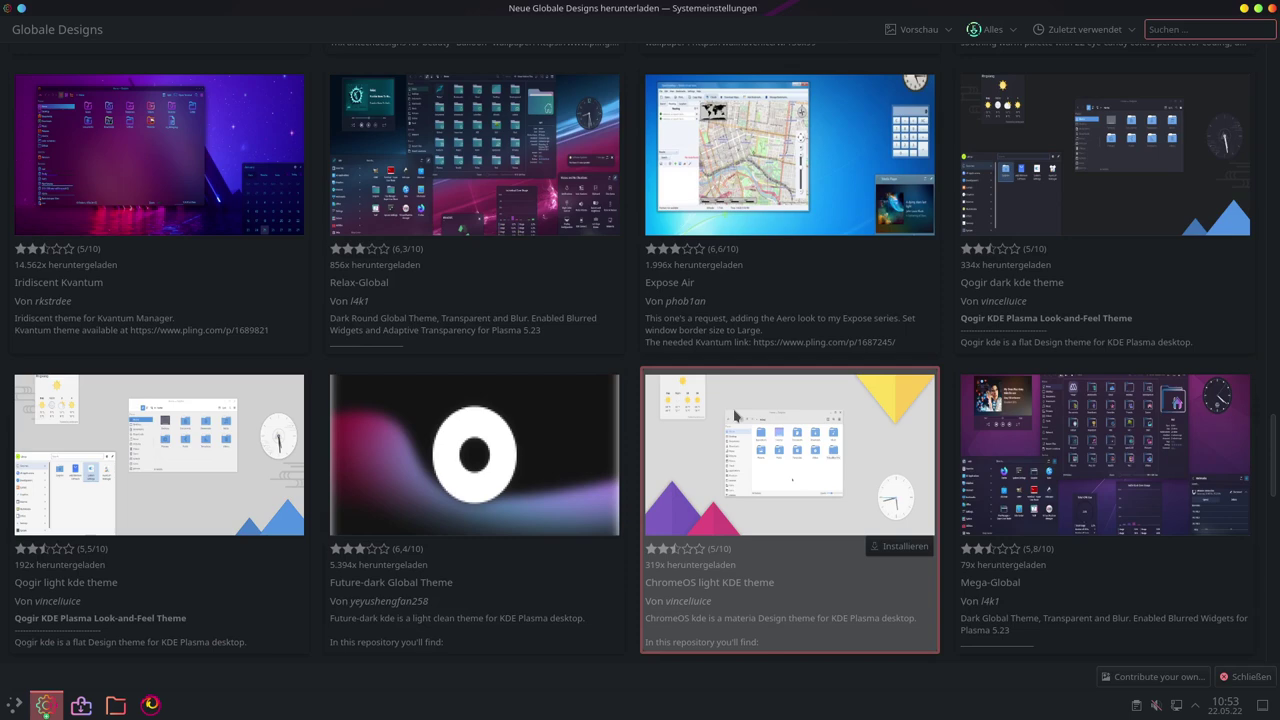
scroll(734, 416, down, 7)
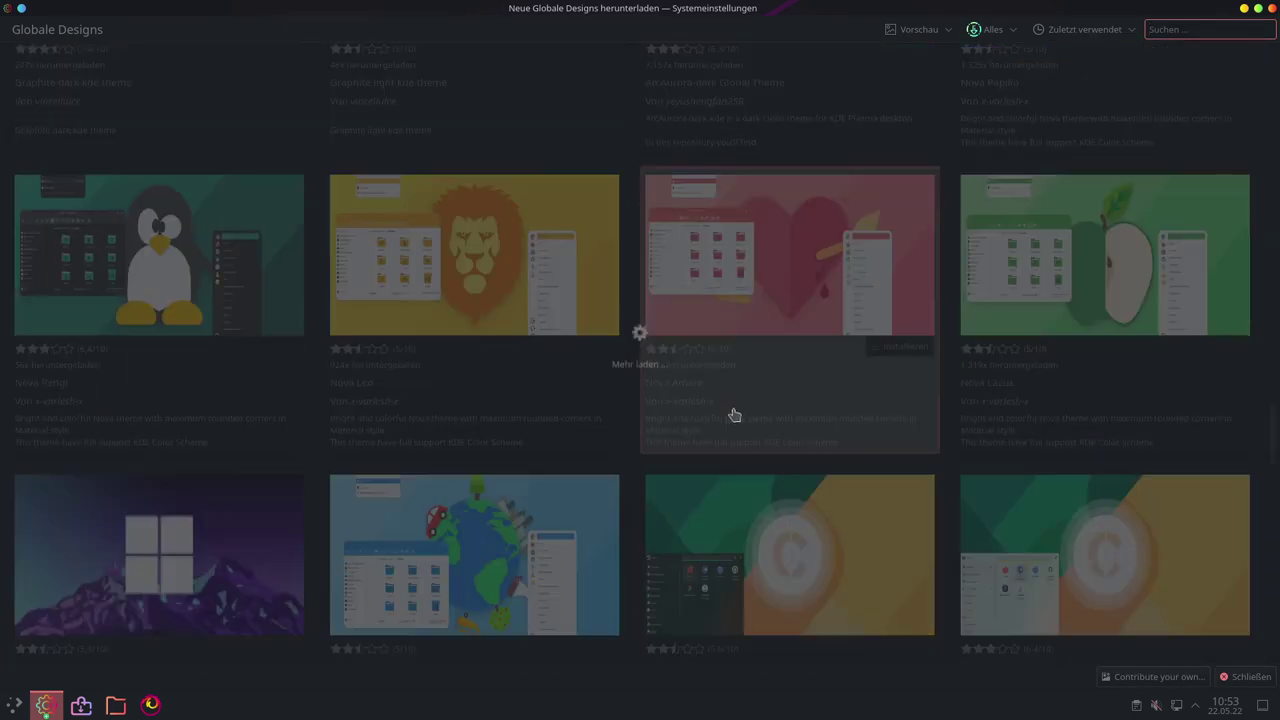
scroll(730, 412, down, 4)
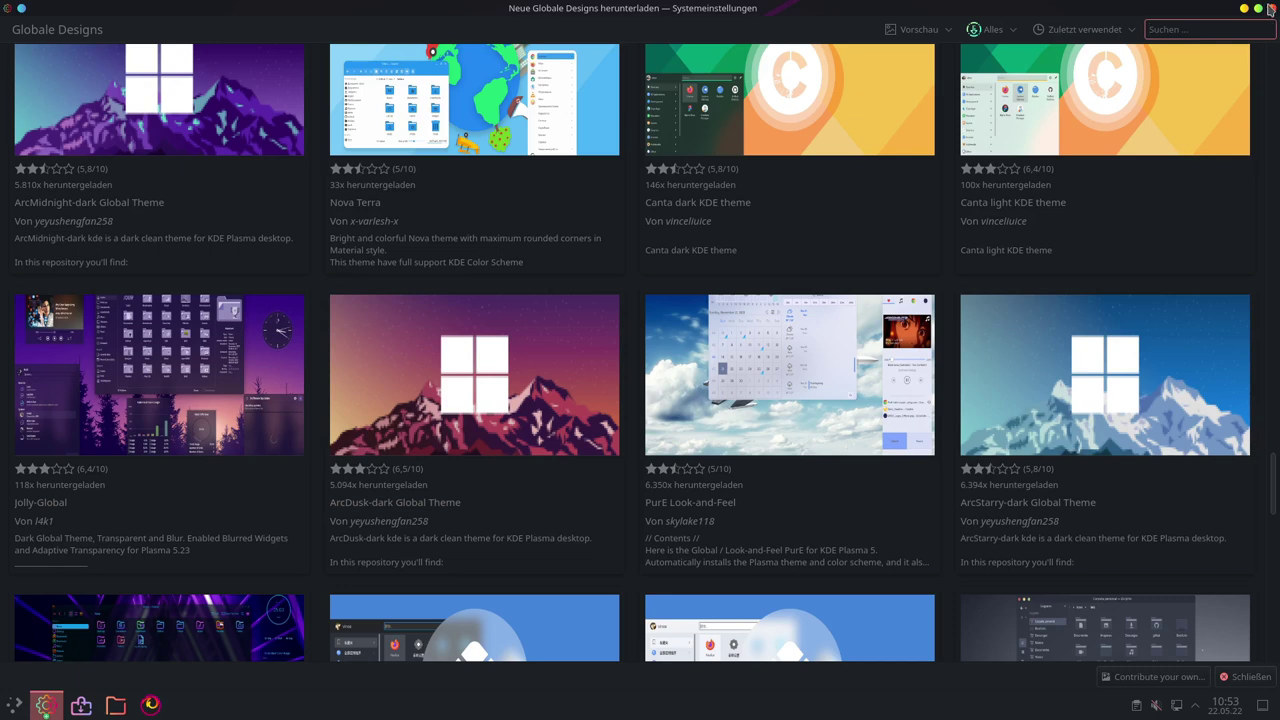
click(1271, 9)
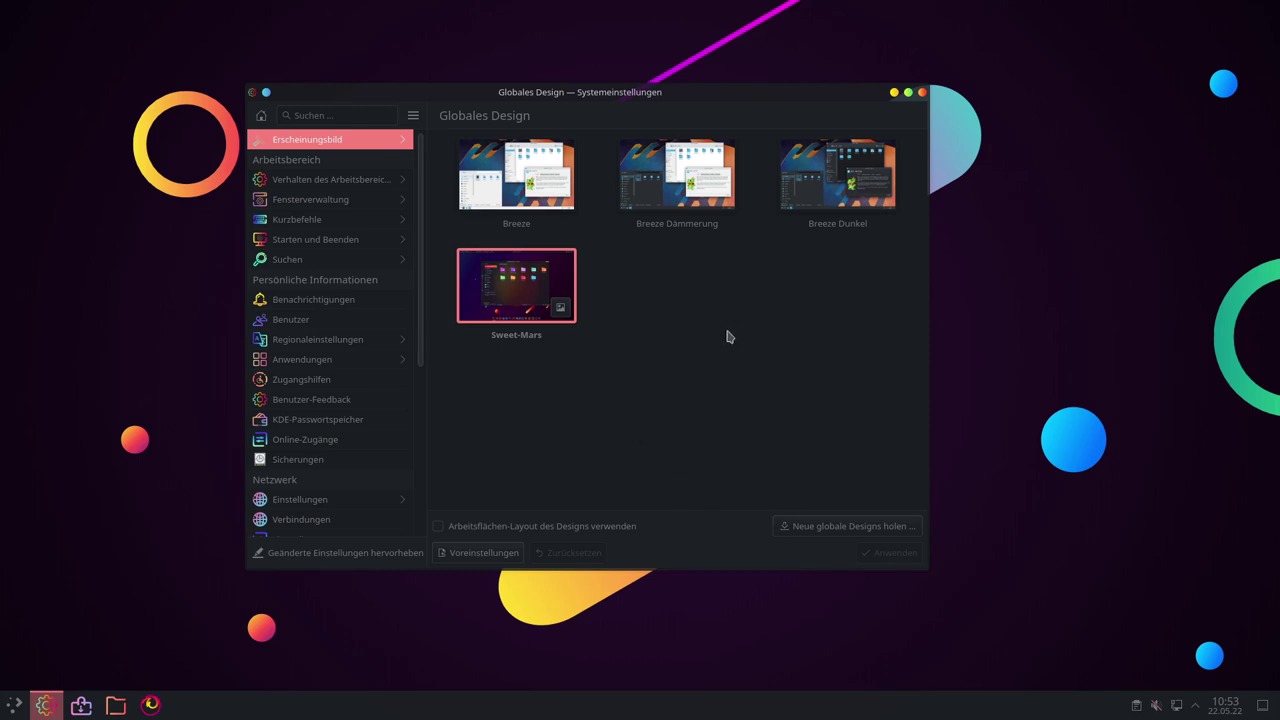
Move the settings window and look through the workspace behaviour, shortcuts and startup and shutdown settings
drag(685, 83, 765, 76)
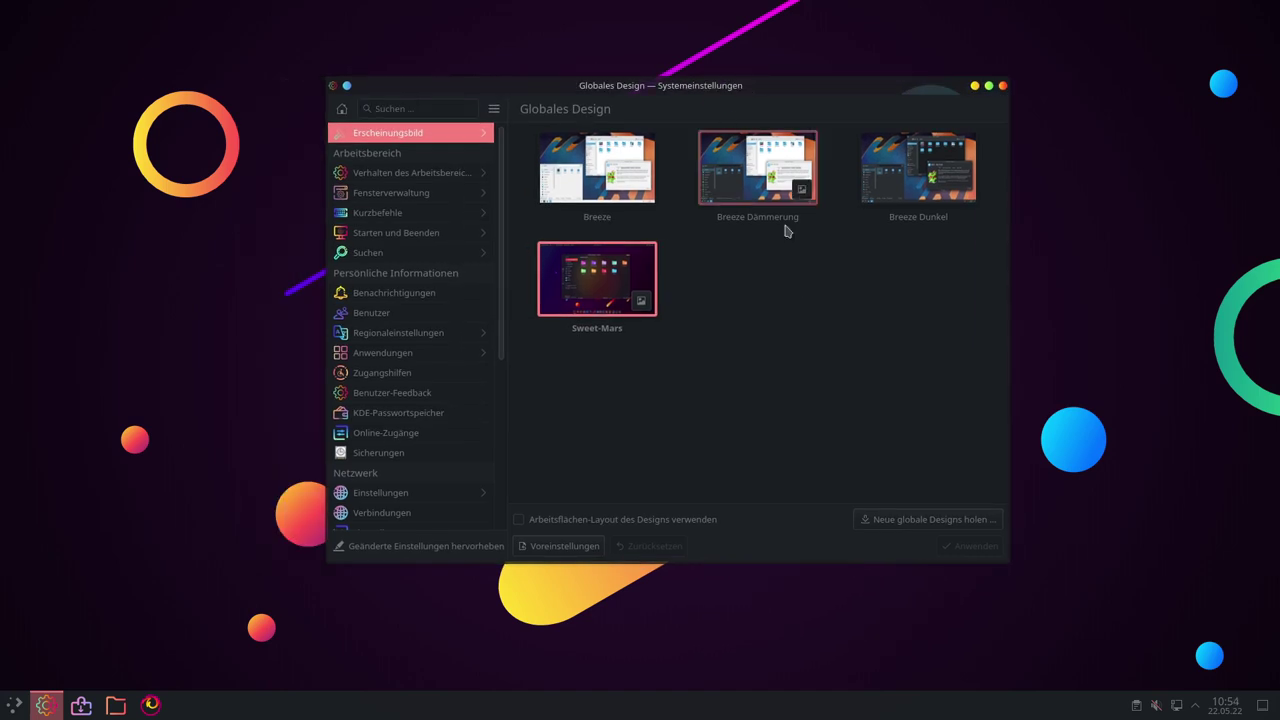
click(429, 177)
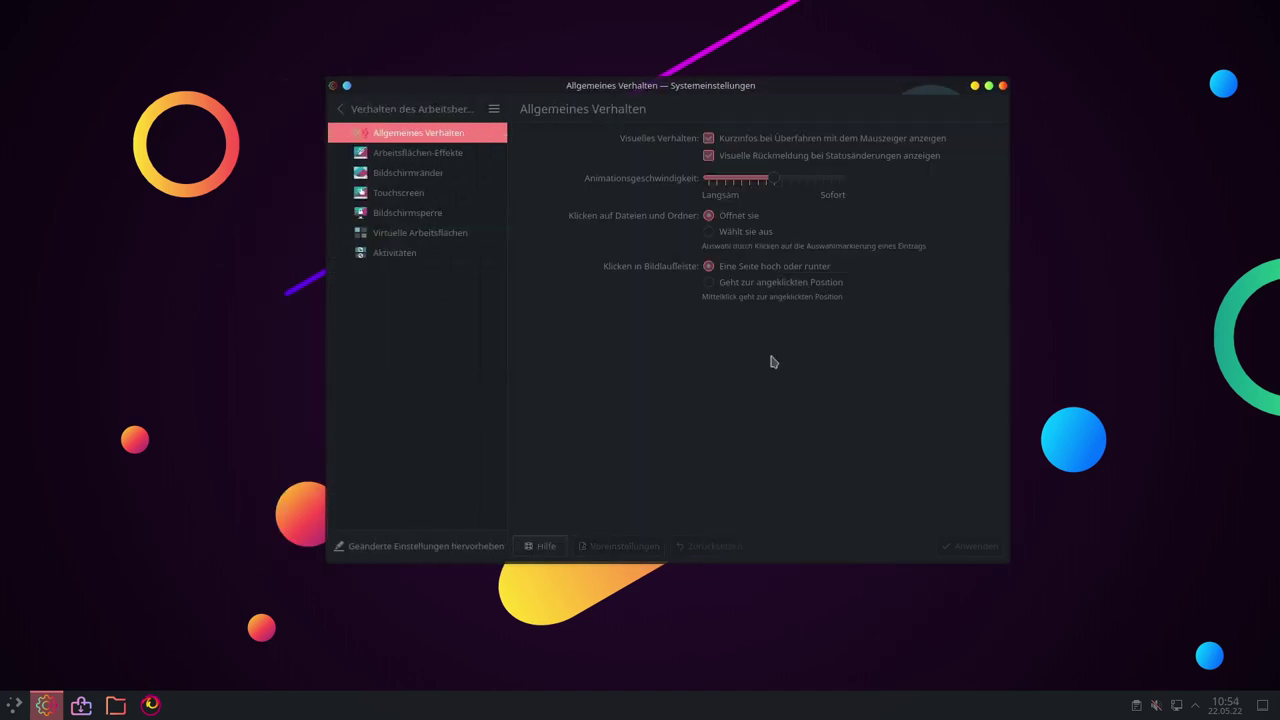
click(341, 109)
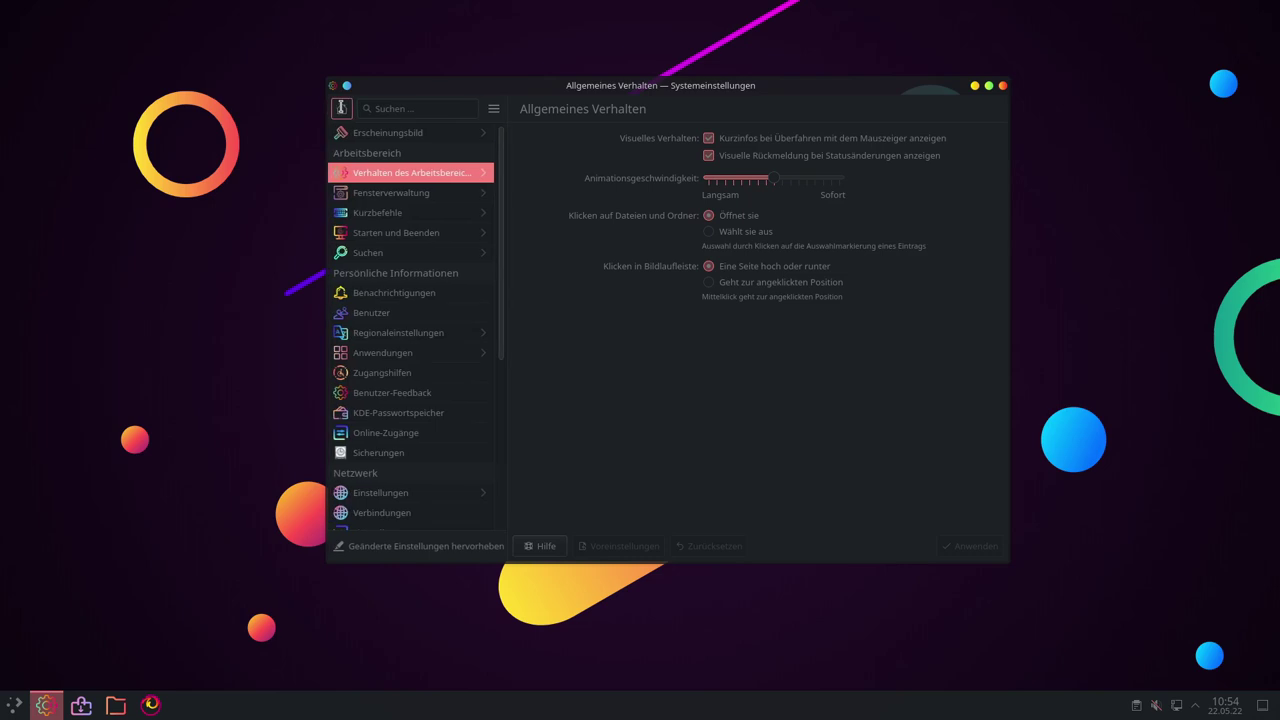
click(341, 110)
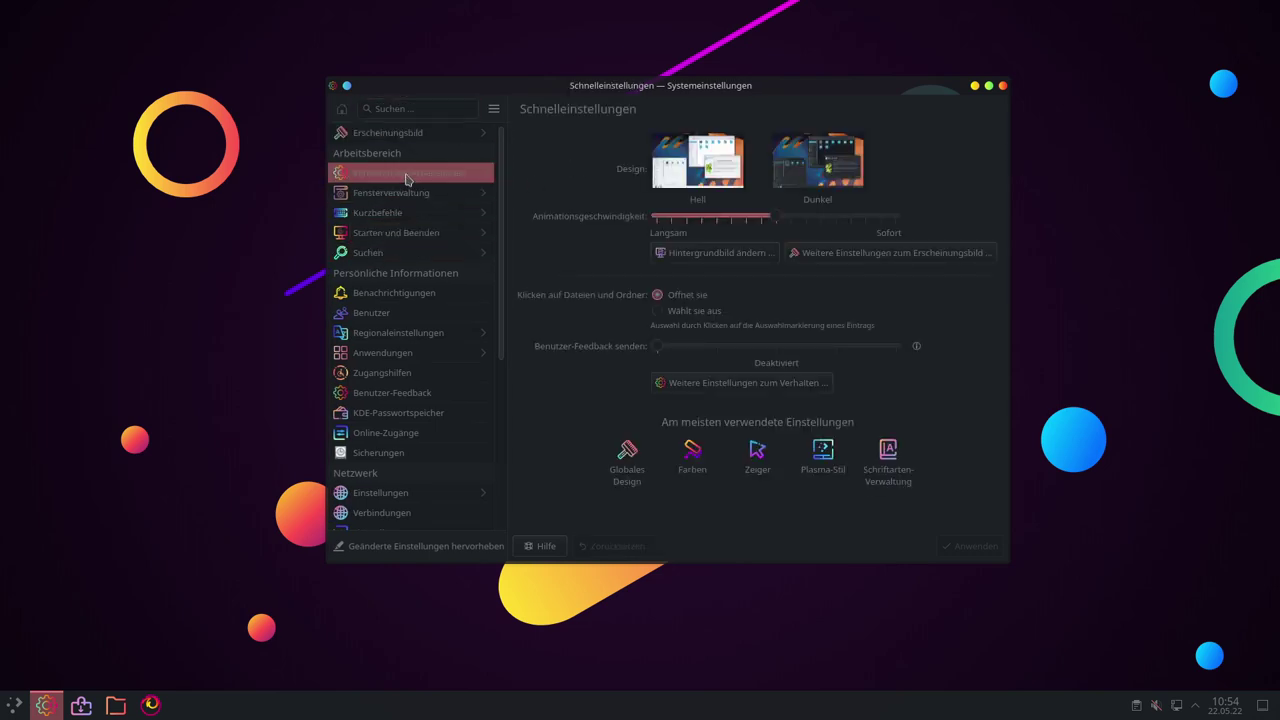
click(403, 212)
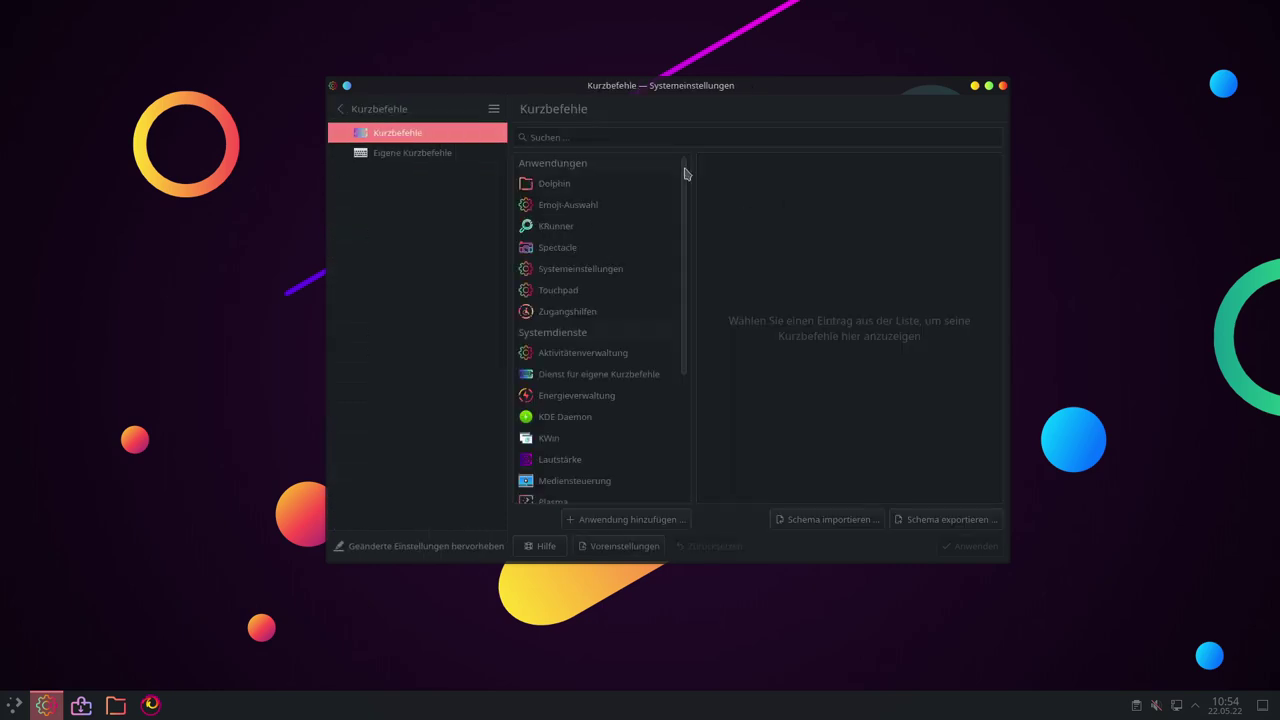
click(340, 109)
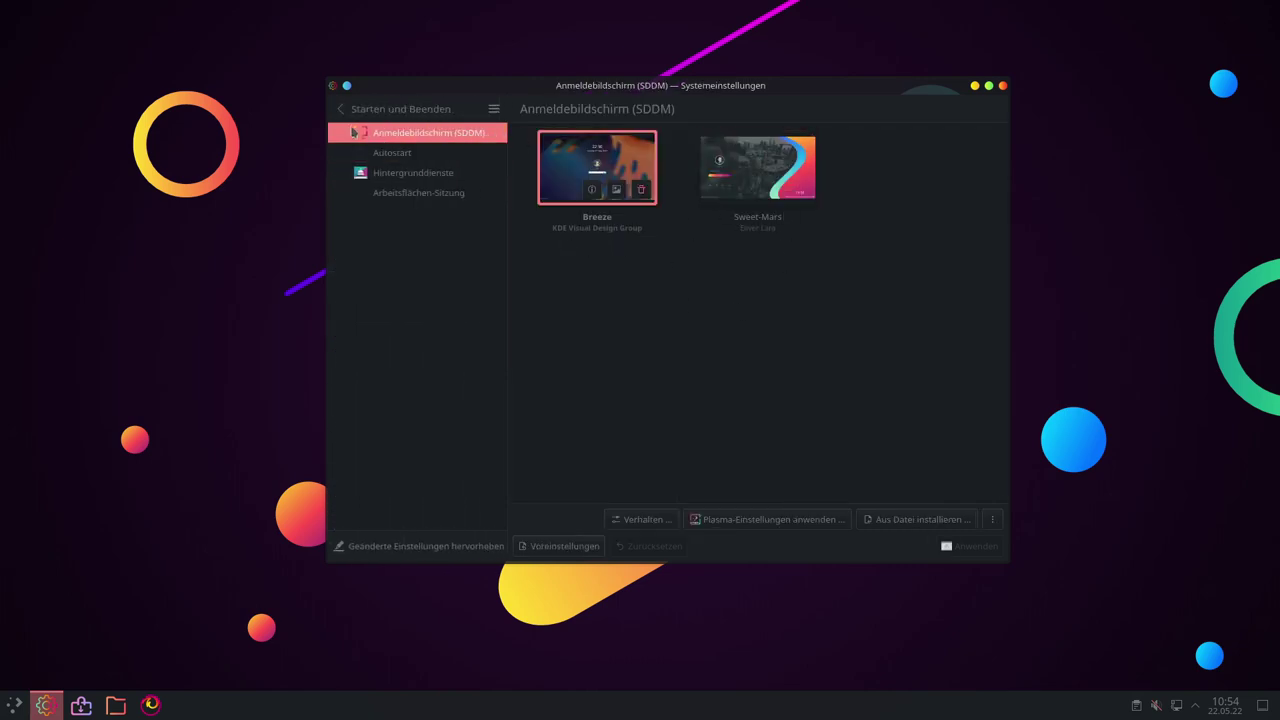
click(338, 112)
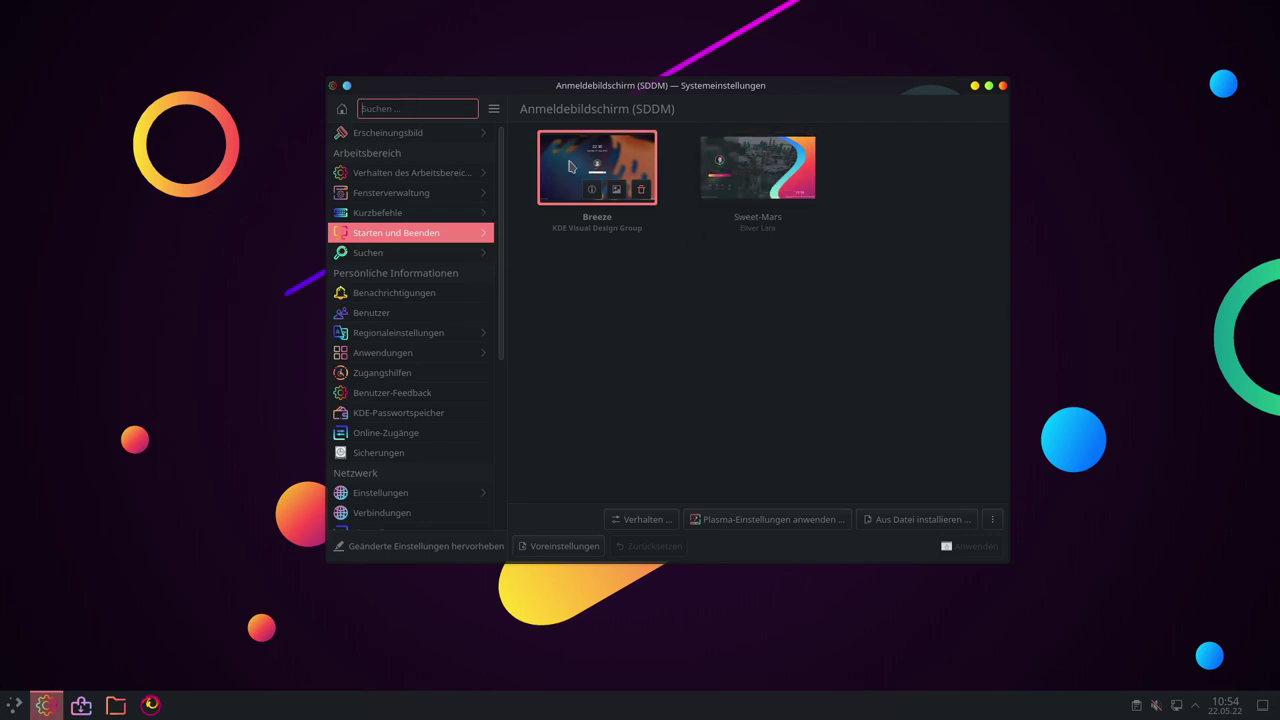
Try to apply "Sweet-Mars" as the SDDM login screen theme after checking its background option
click(745, 160)
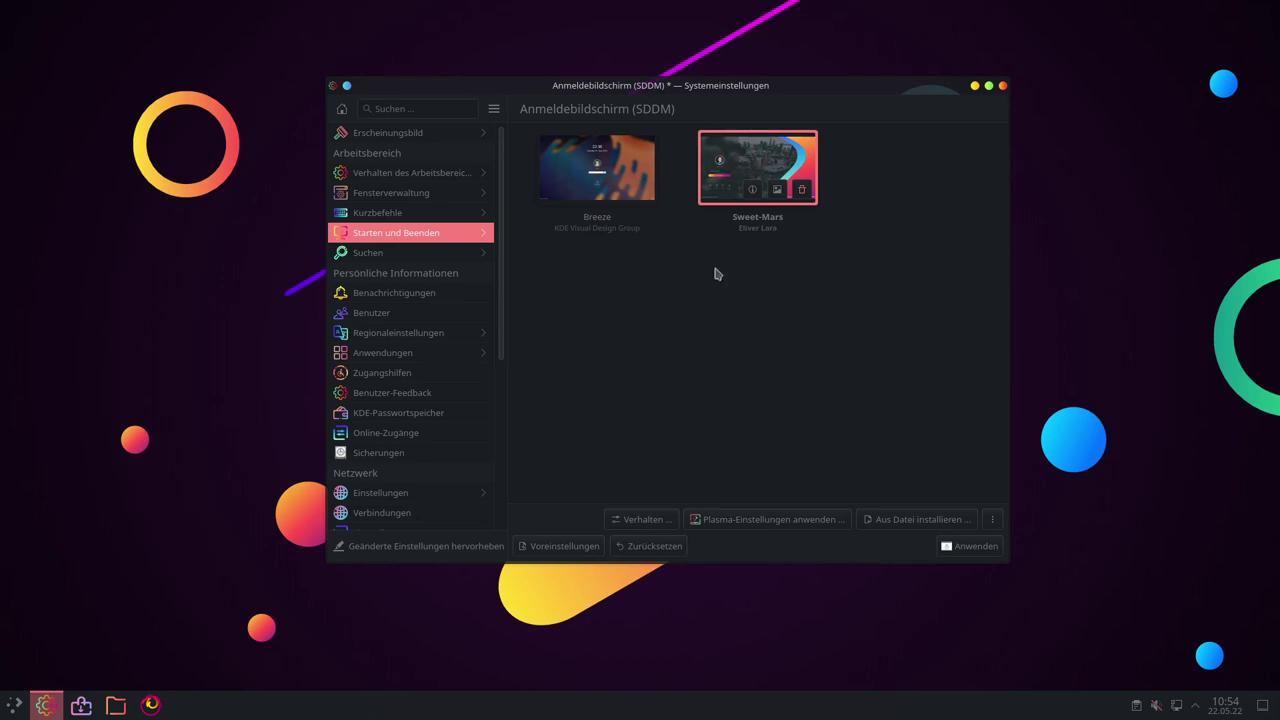
click(775, 190)
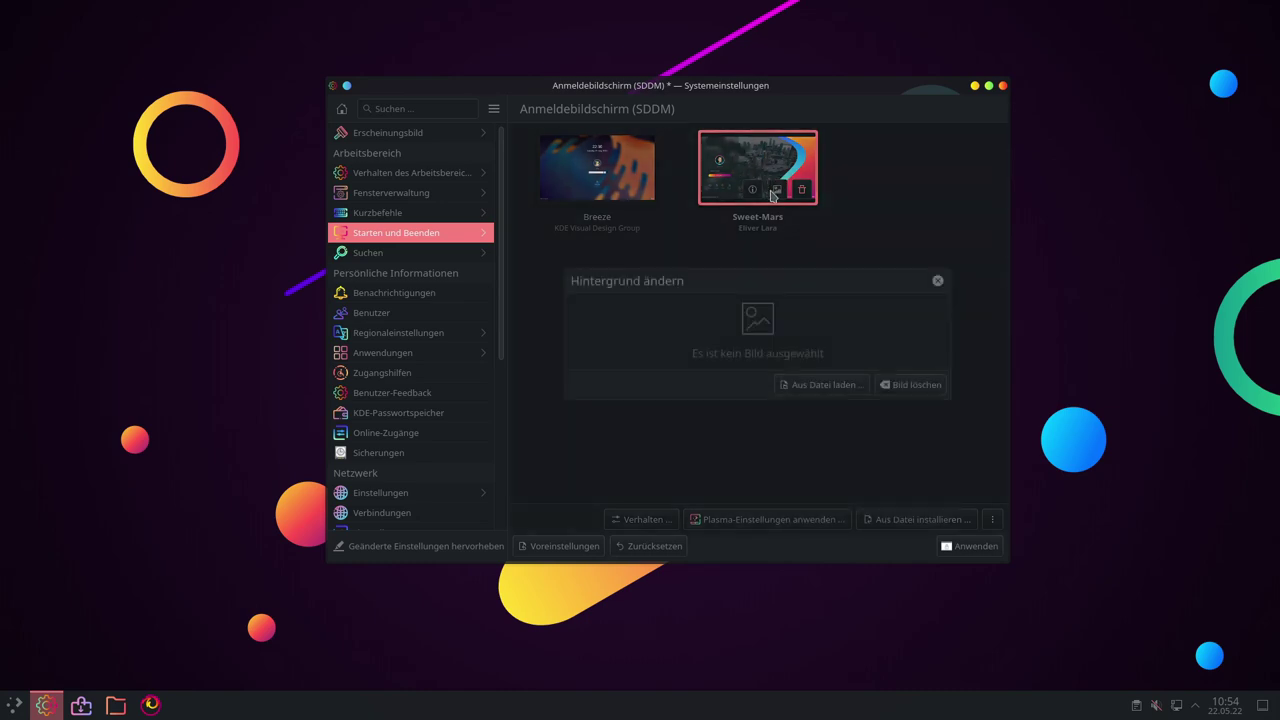
click(937, 281)
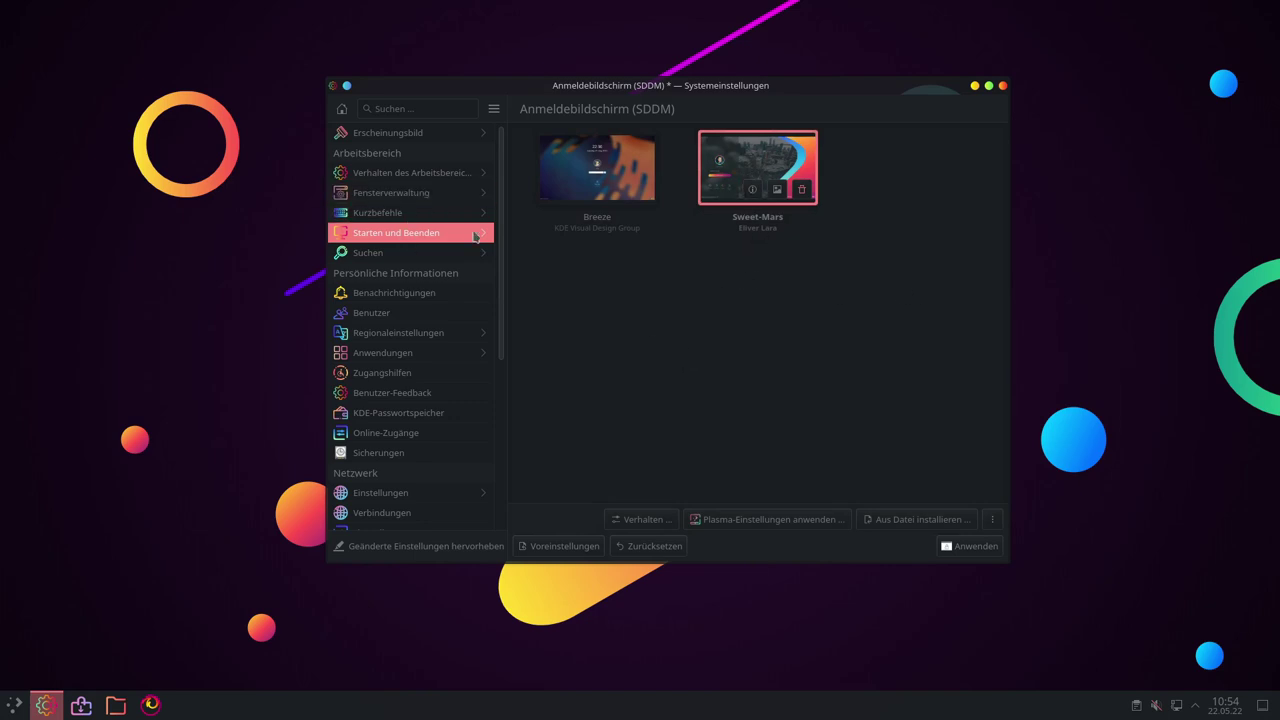
click(965, 548)
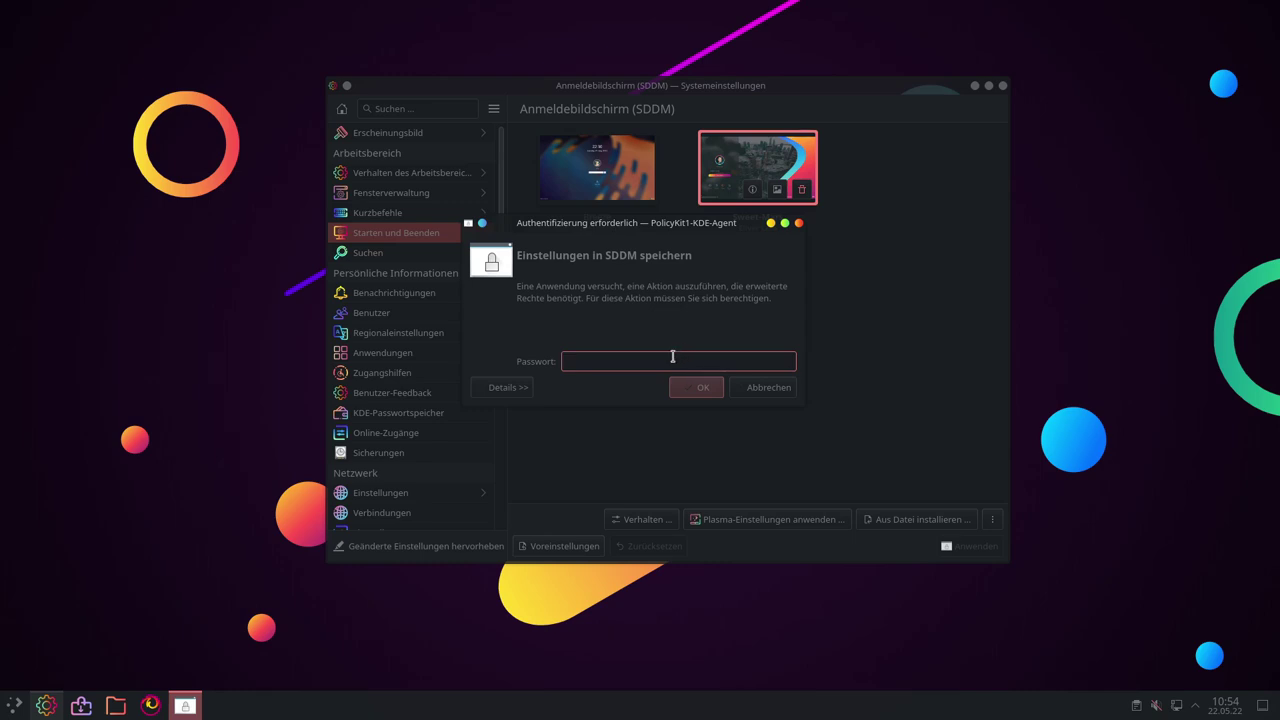
key(Return)
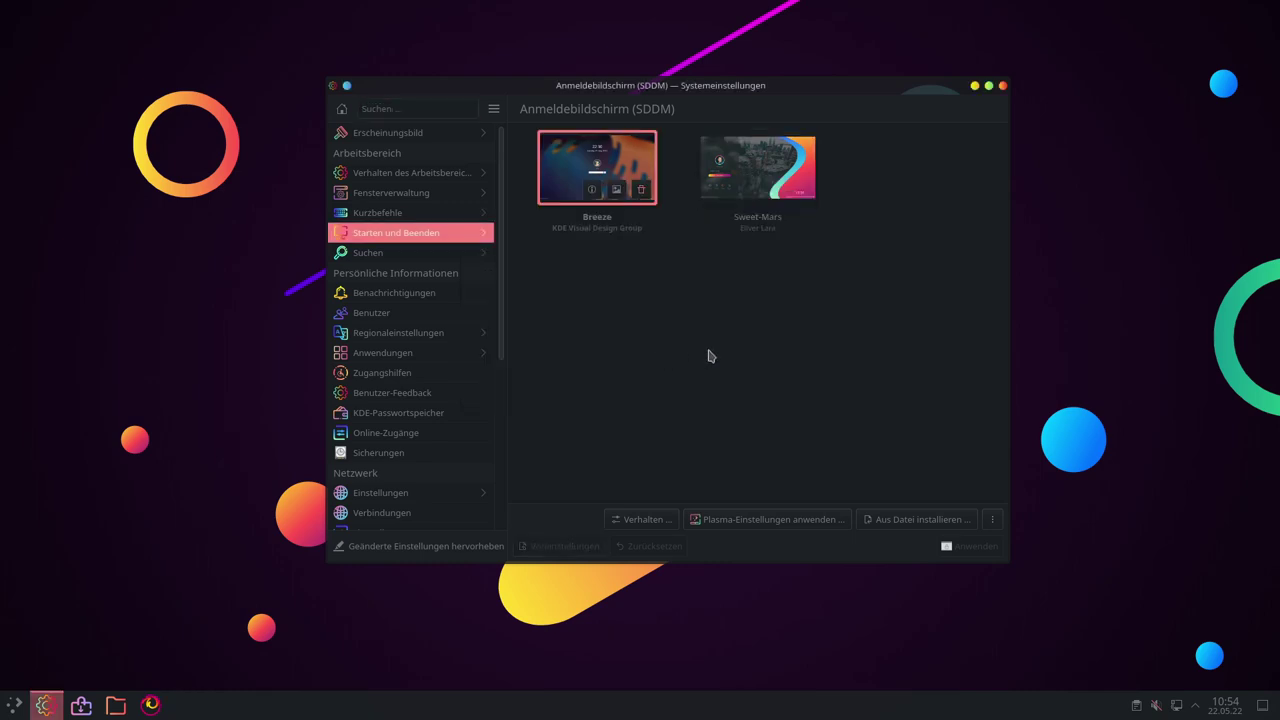
Apply "Sweet-Mars" as the SDDM login screen theme, authenticating with the account password
click(755, 180)
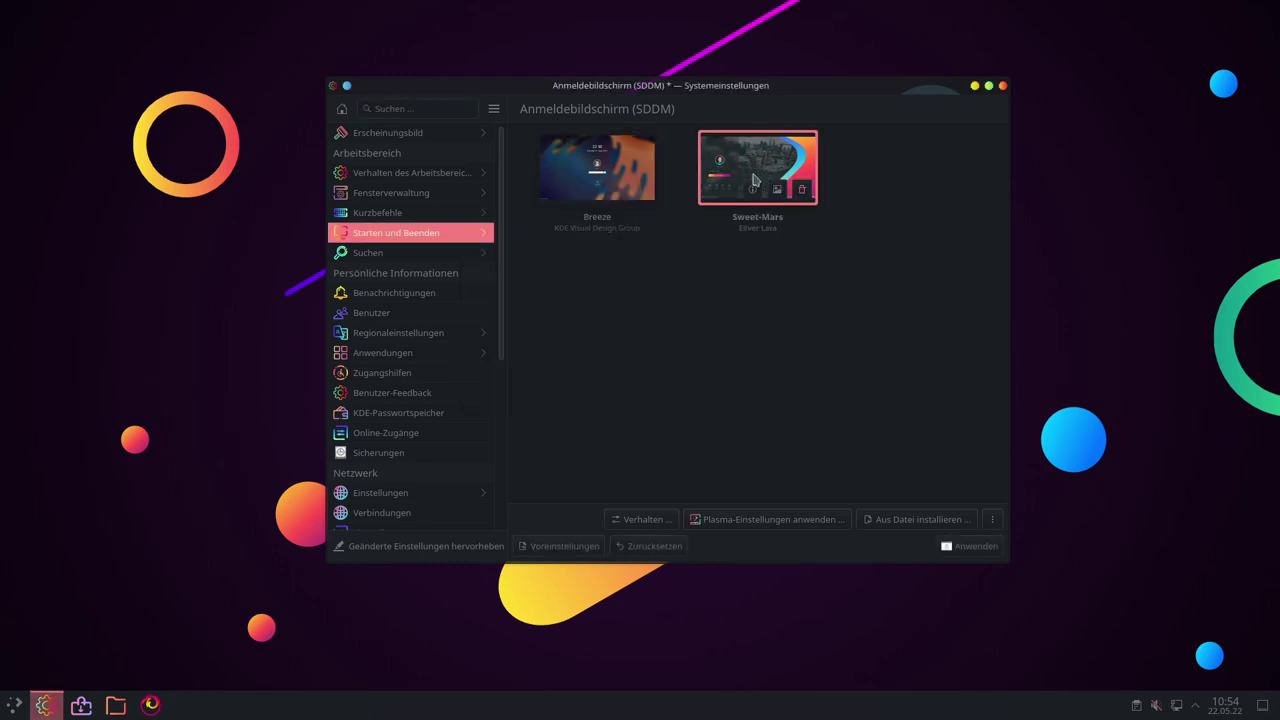
click(962, 548)
text(*****)
key(Return)
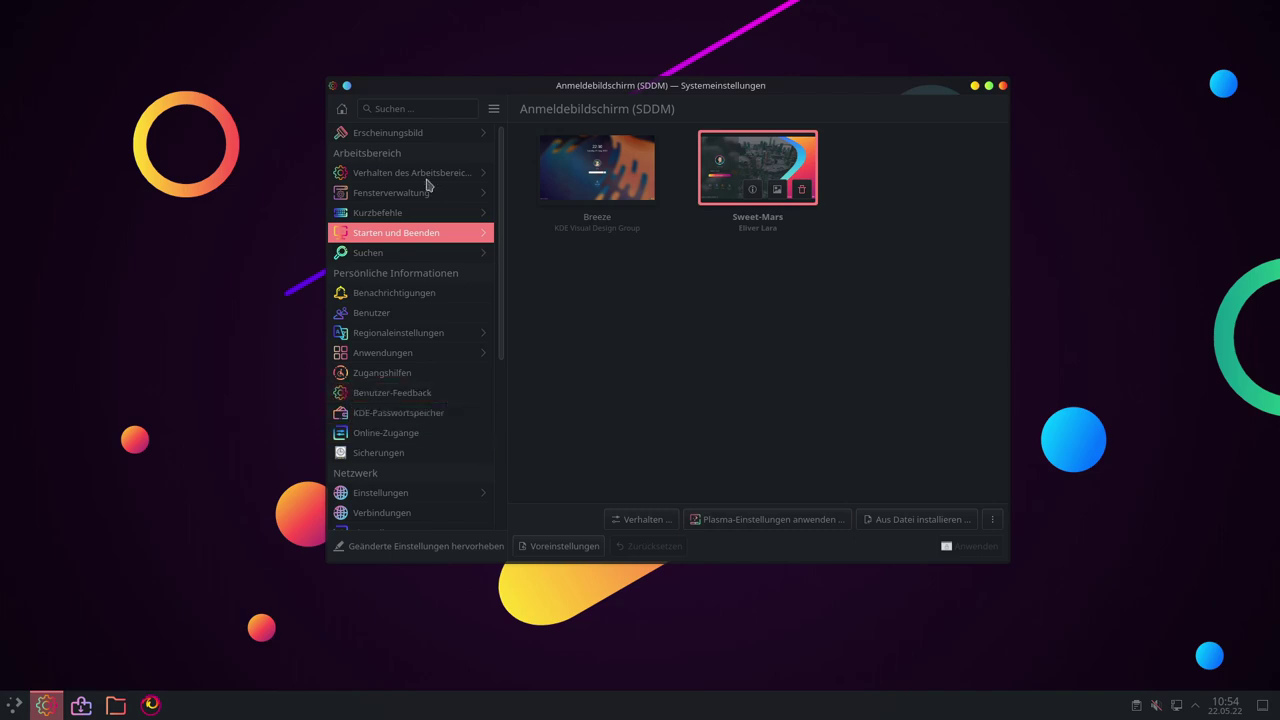
Log out of the Plasma session and log back in with the account password
click(18, 706)
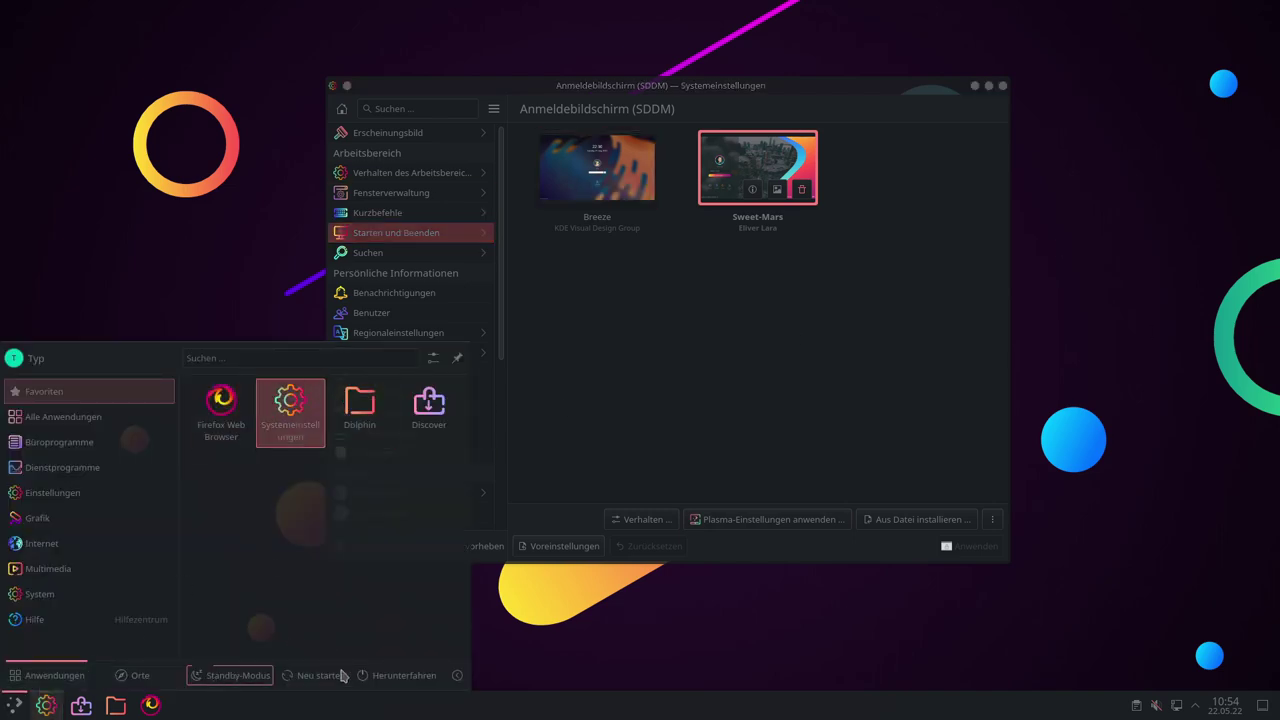
click(457, 675)
click(418, 640)
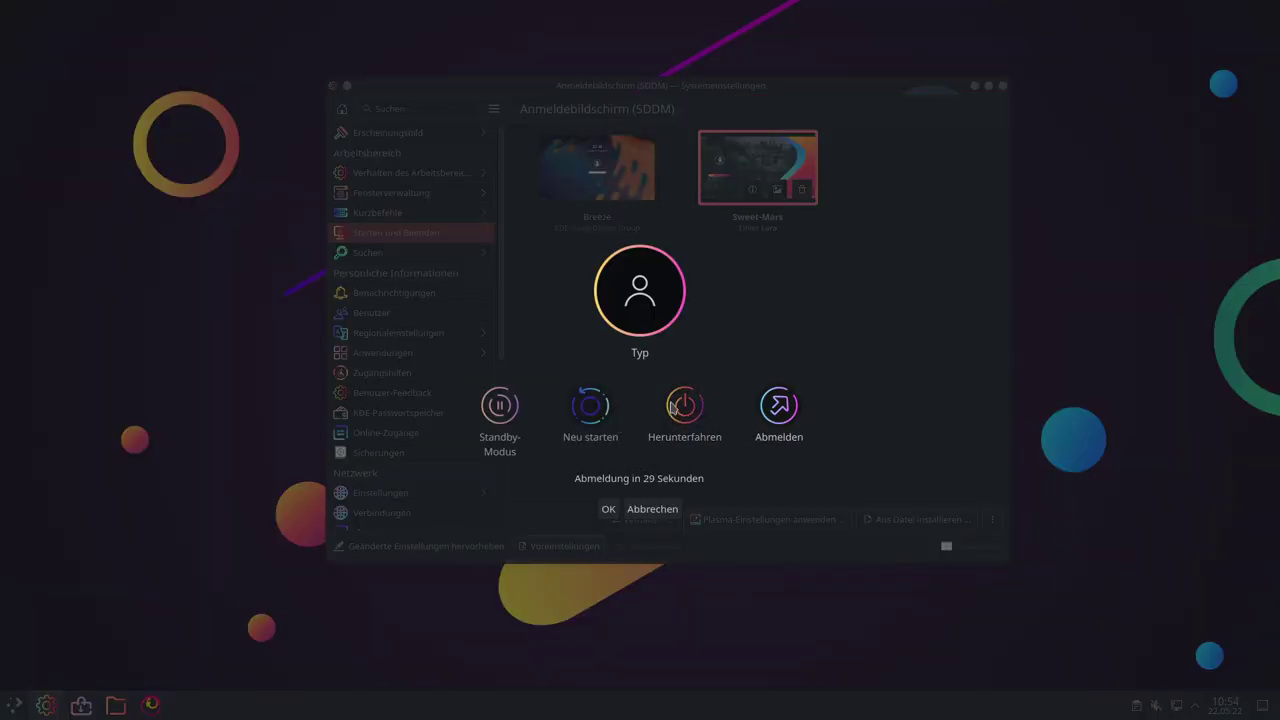
click(784, 406)
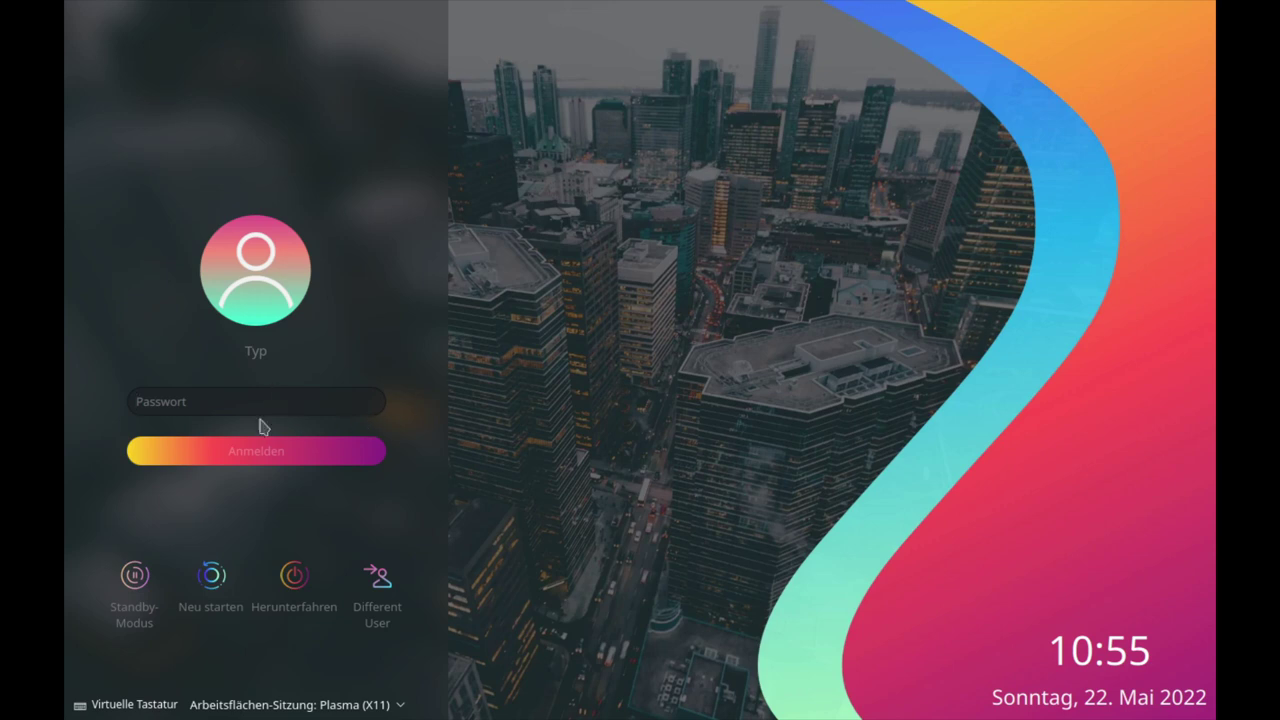
text(●●●)
key(Return)
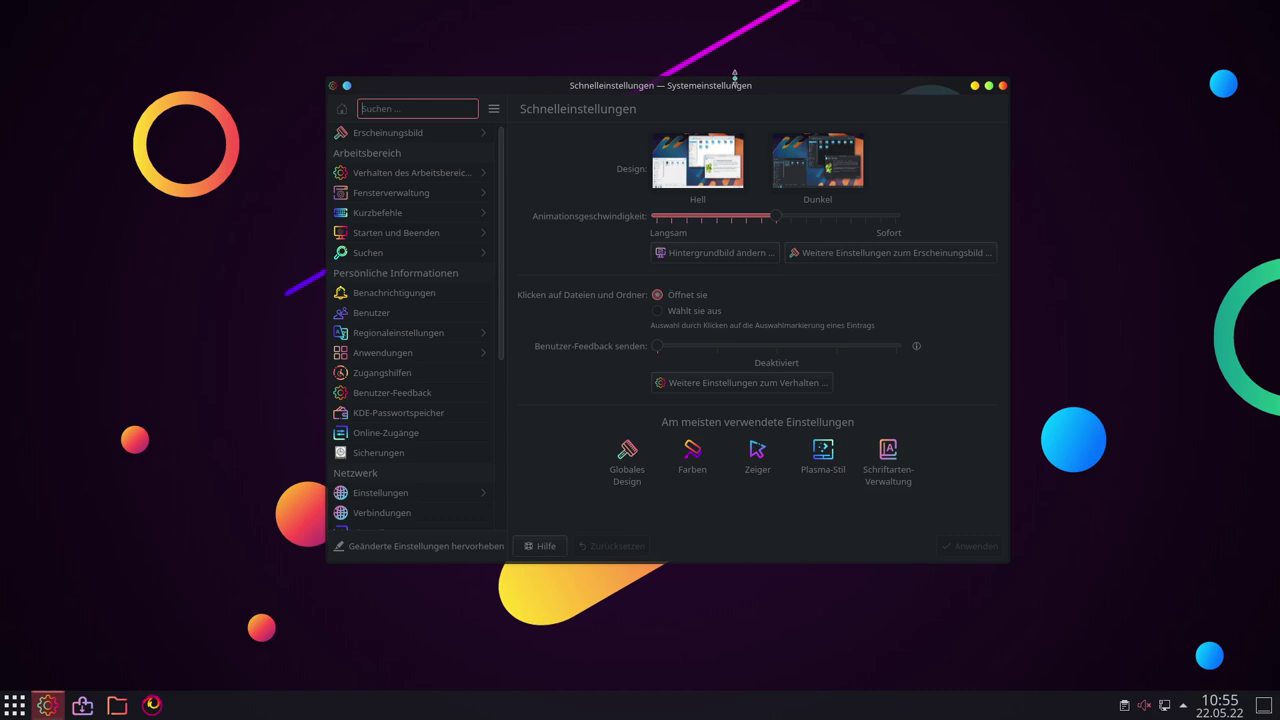
Move the settings window slightly and look through the application launcher's categories, then close it
drag(786, 81, 791, 86)
click(20, 703)
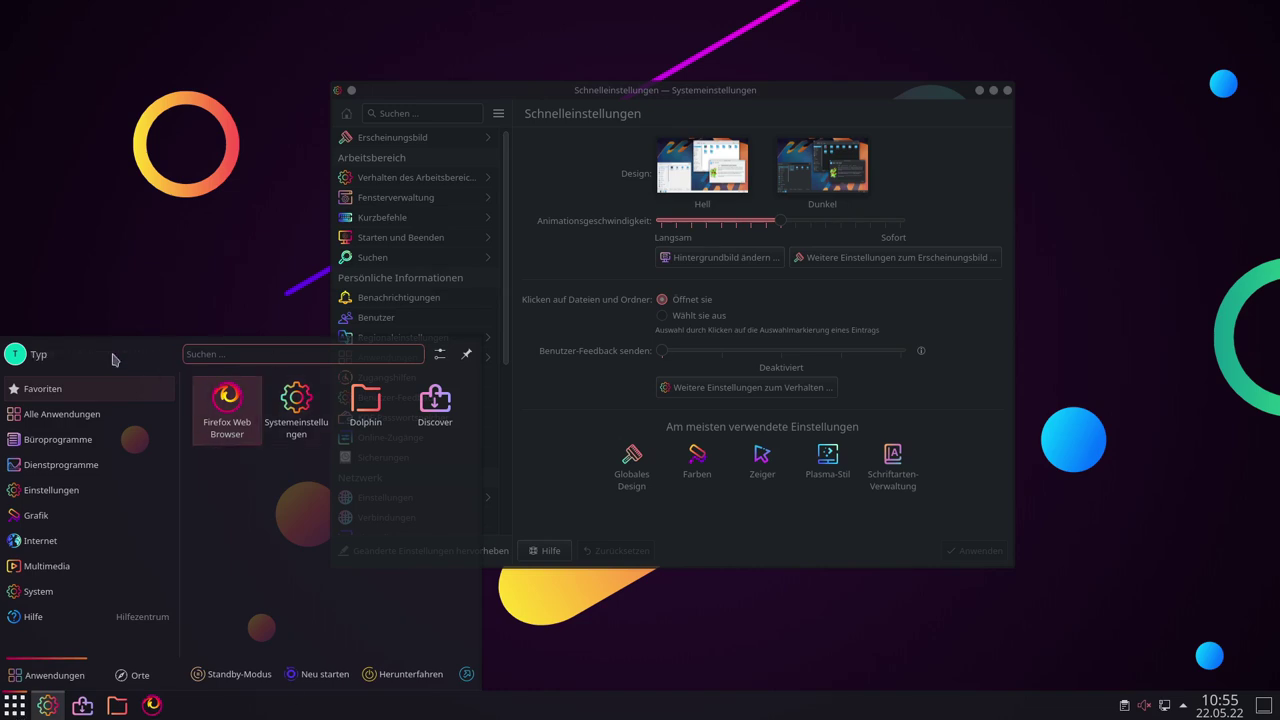
click(62, 414)
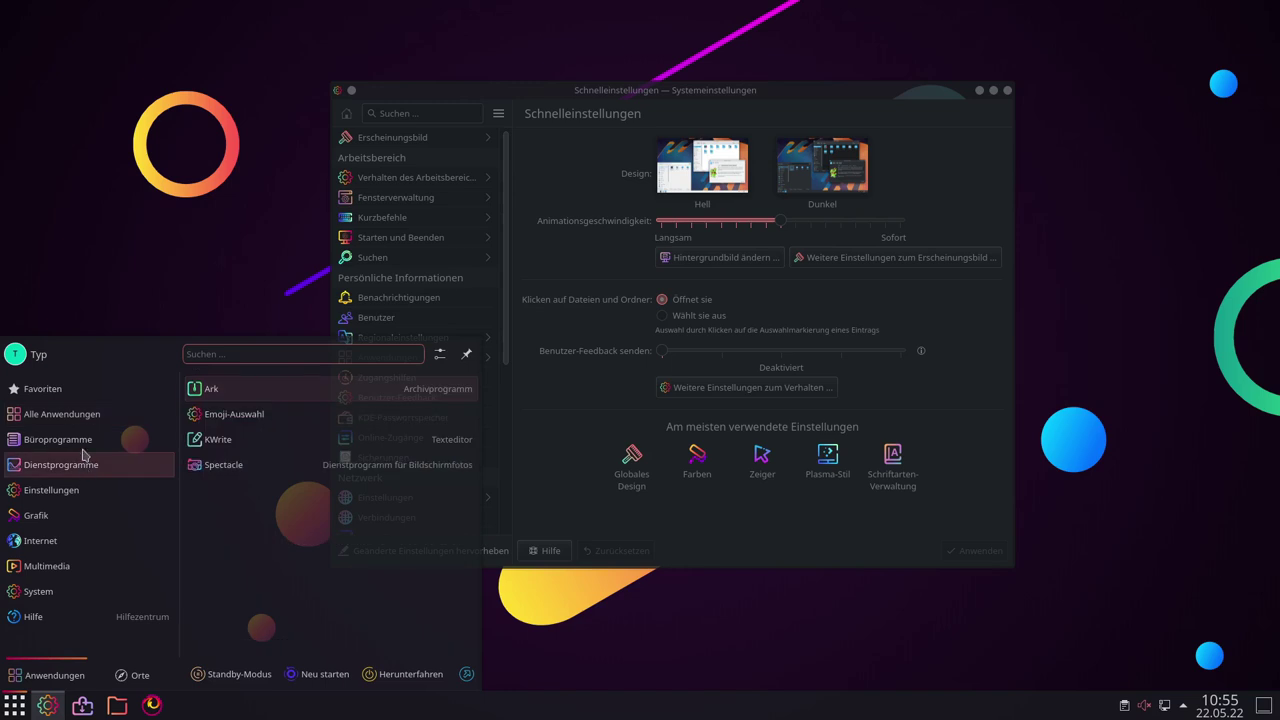
click(743, 506)
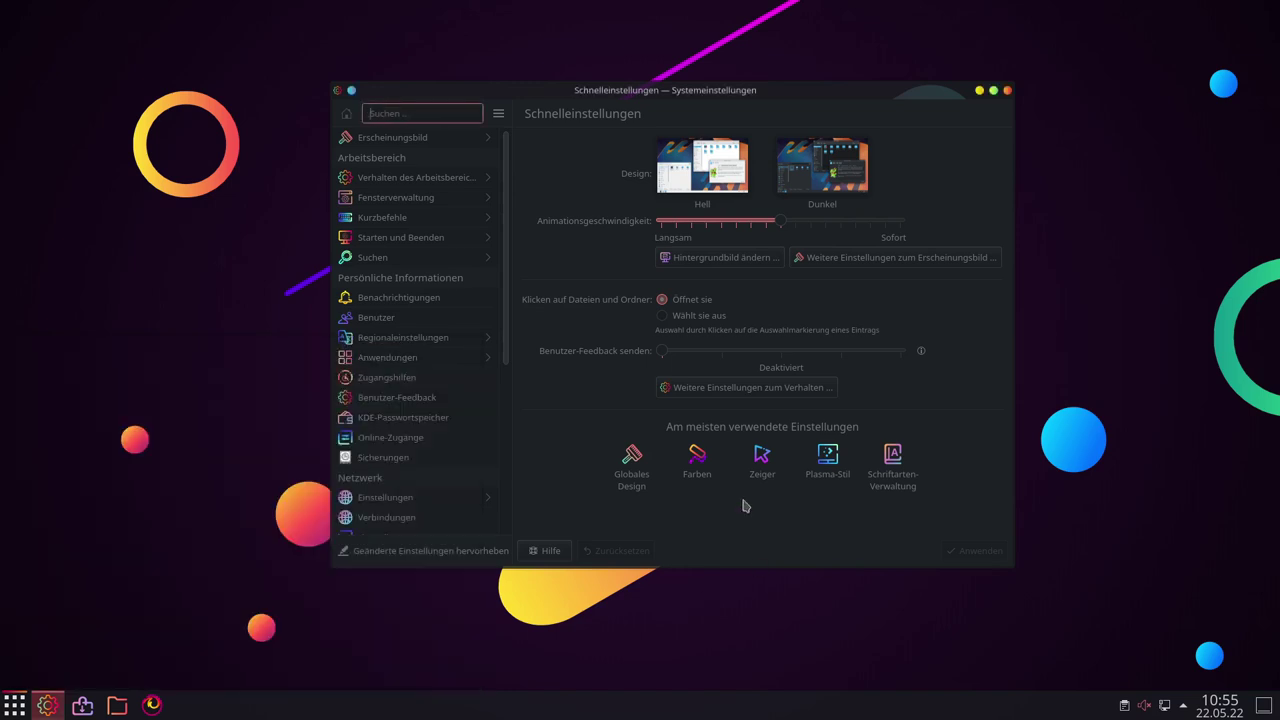
Look through the user account, accessibility and network proxy settings and return to the settings overview
click(403, 318)
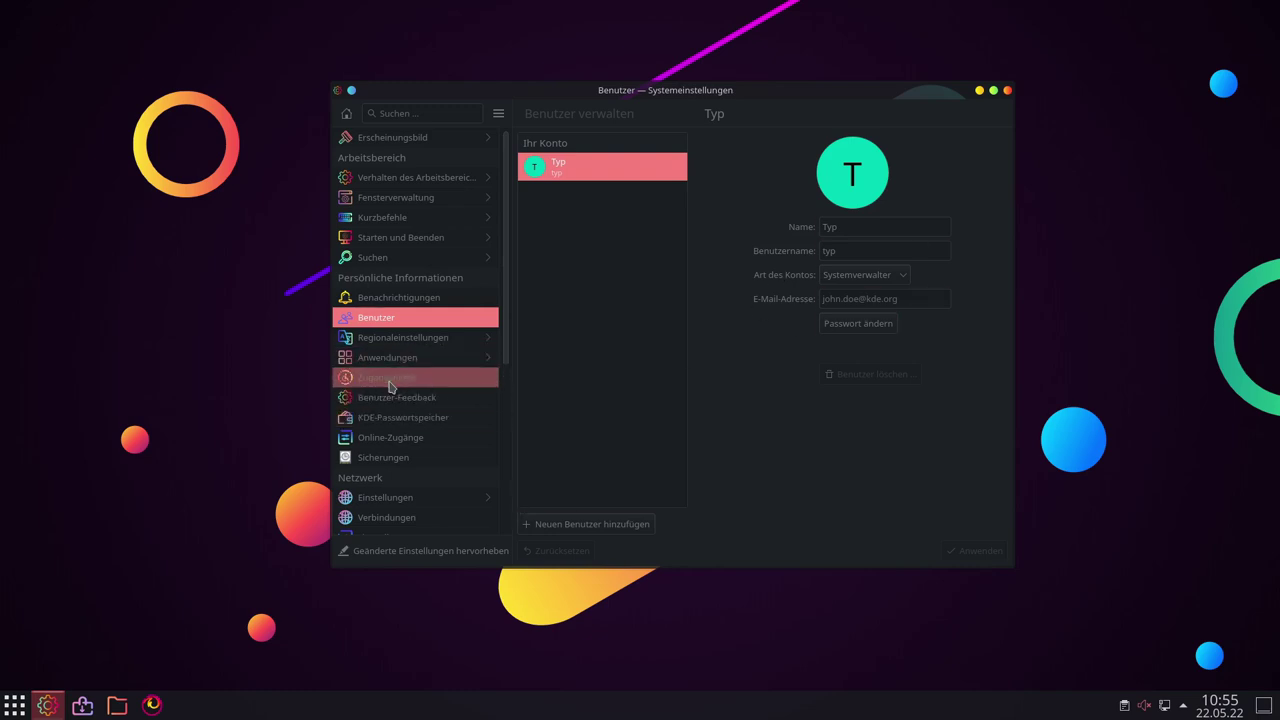
click(490, 378)
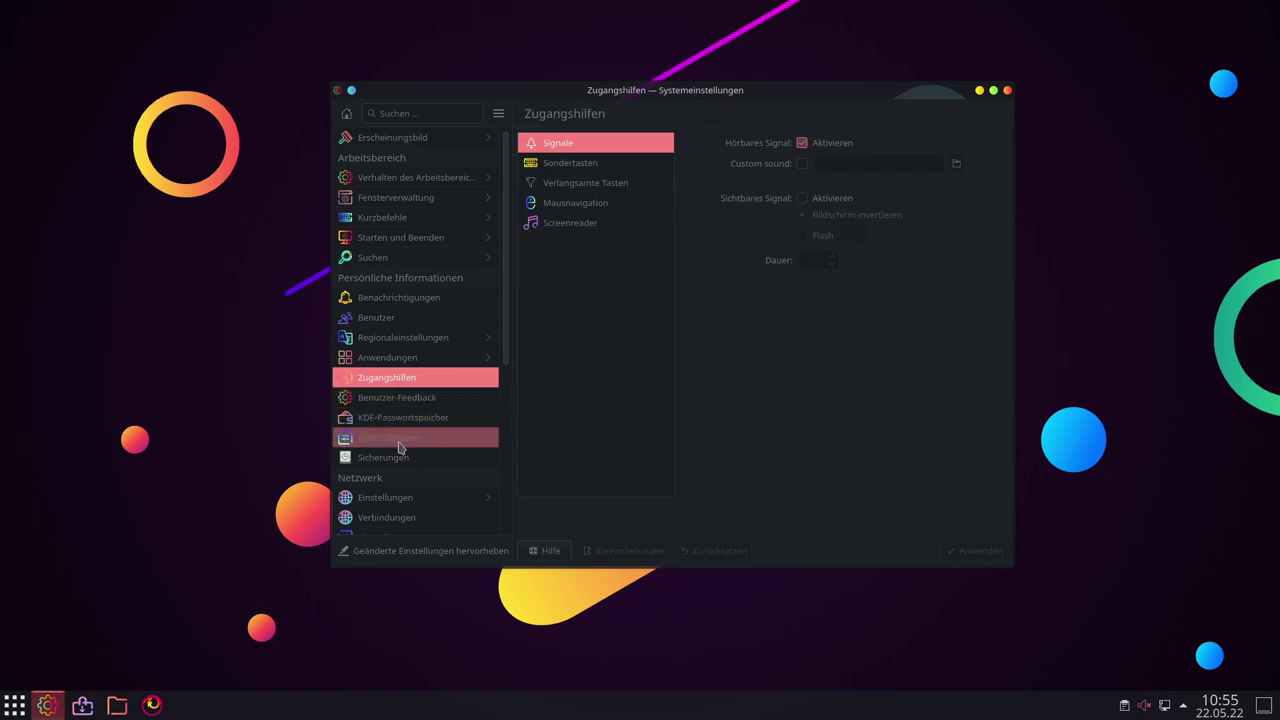
scroll(400, 445, down, 2)
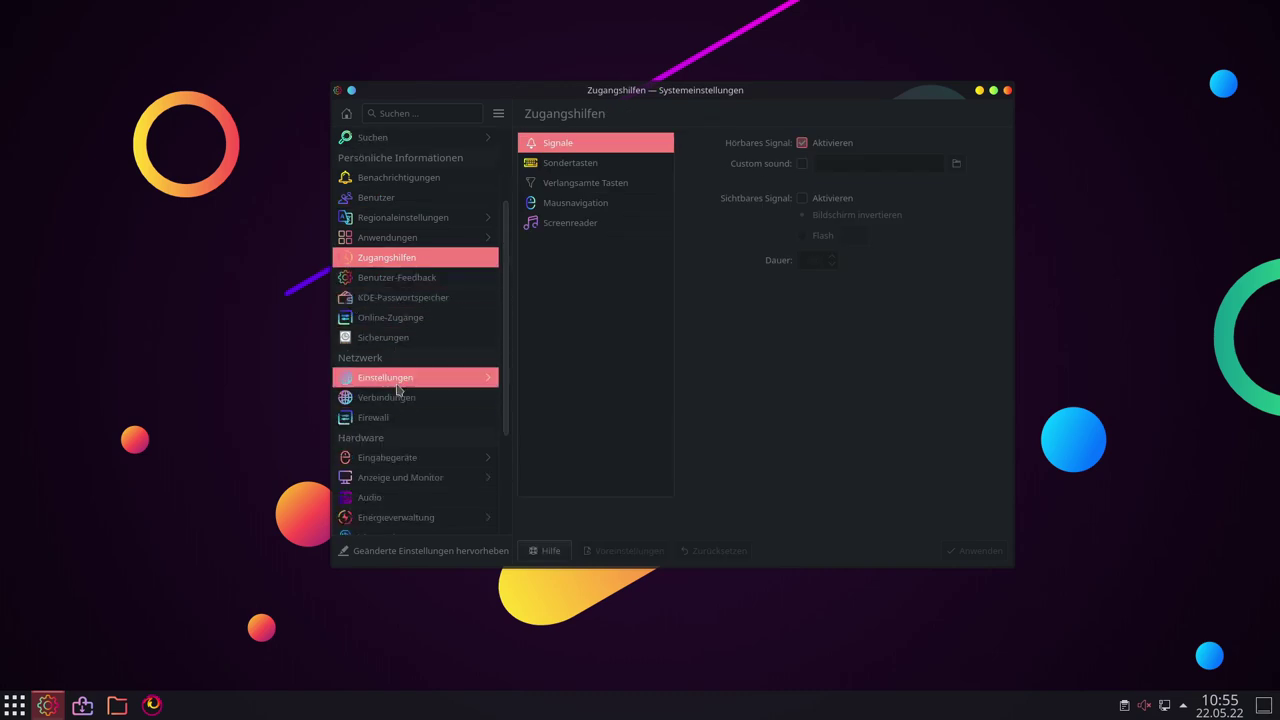
click(398, 380)
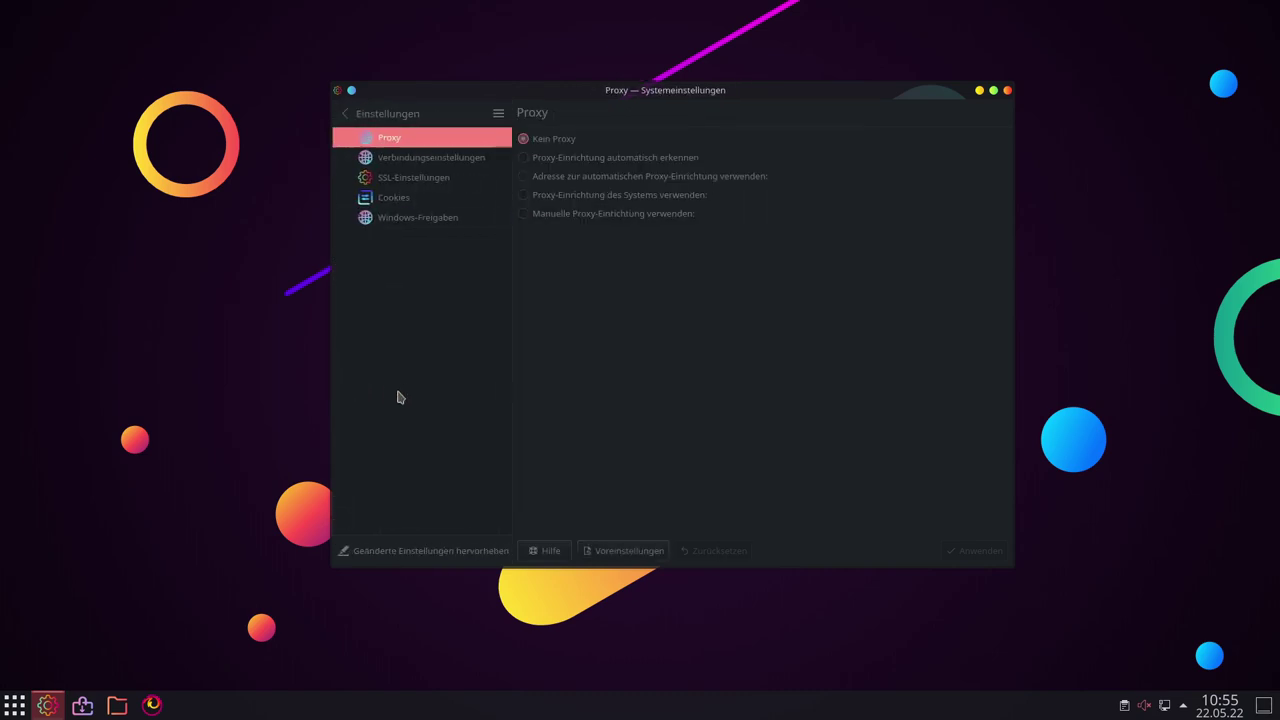
click(347, 116)
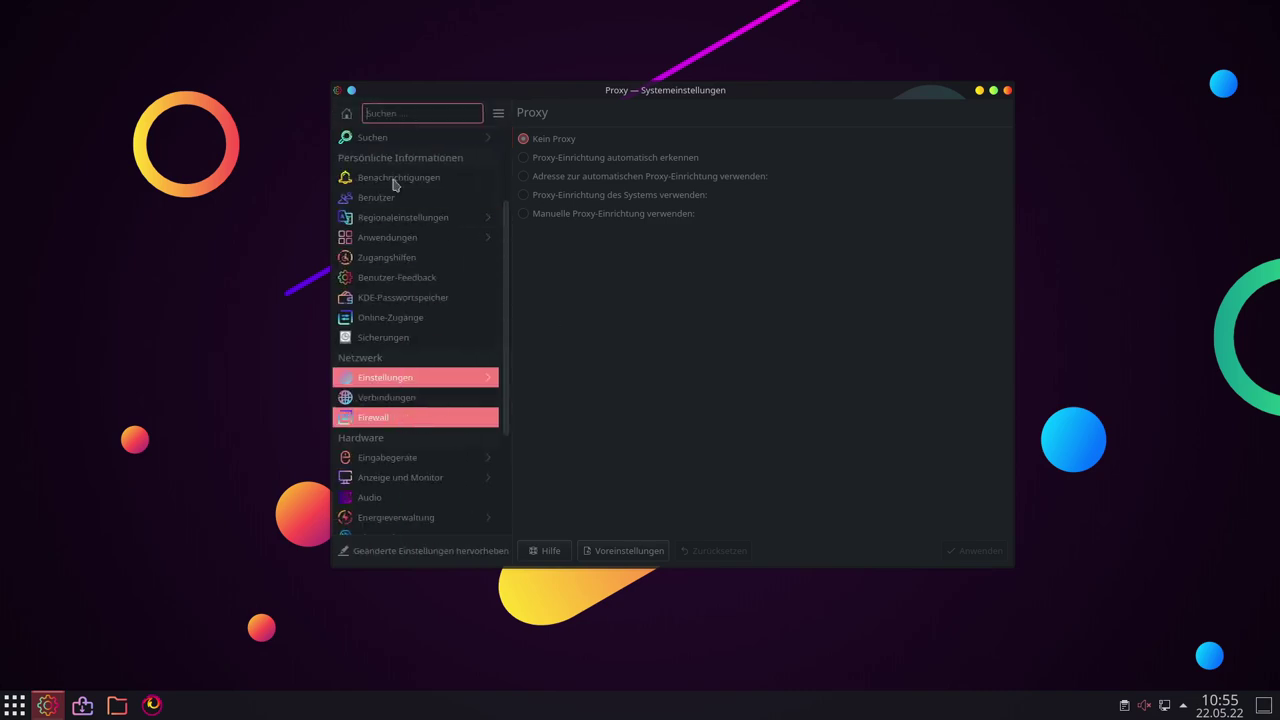
Enable the firewall, authenticating with the account password
click(764, 143)
text(*****)
key(Return)
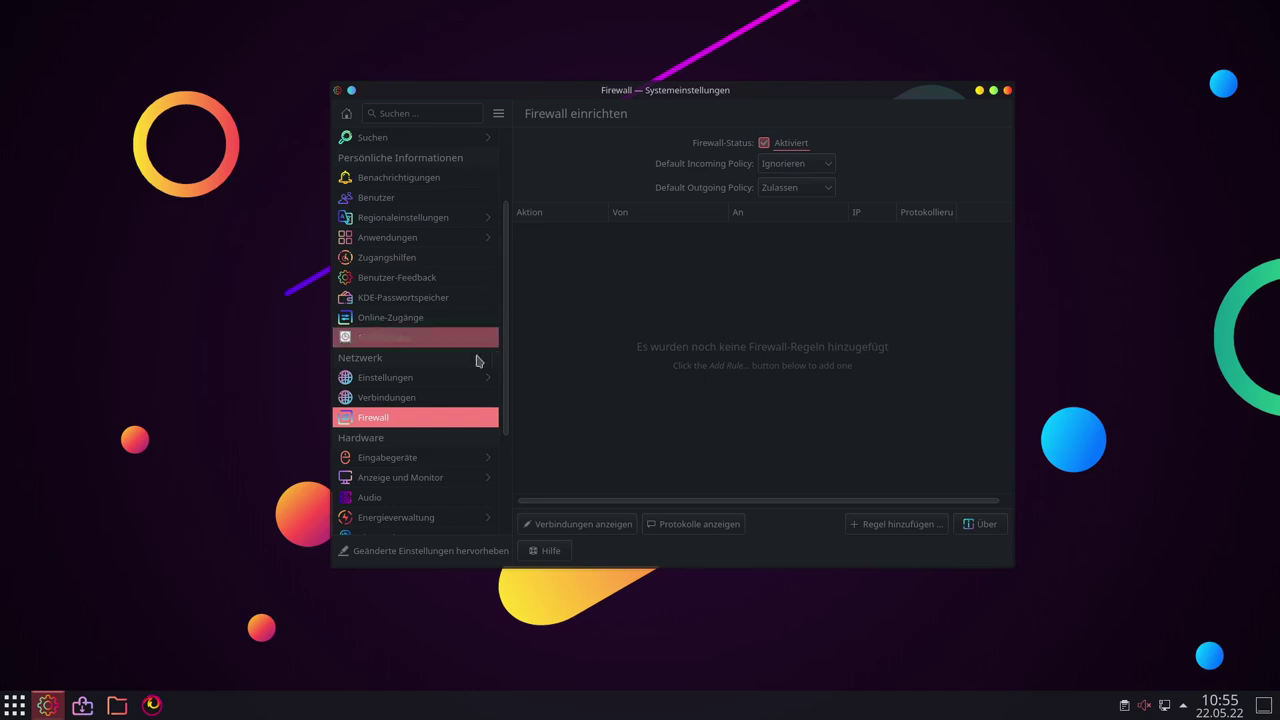
Look through the printer, KDE Connect, system information and software update settings
scroll(388, 404, down, 2)
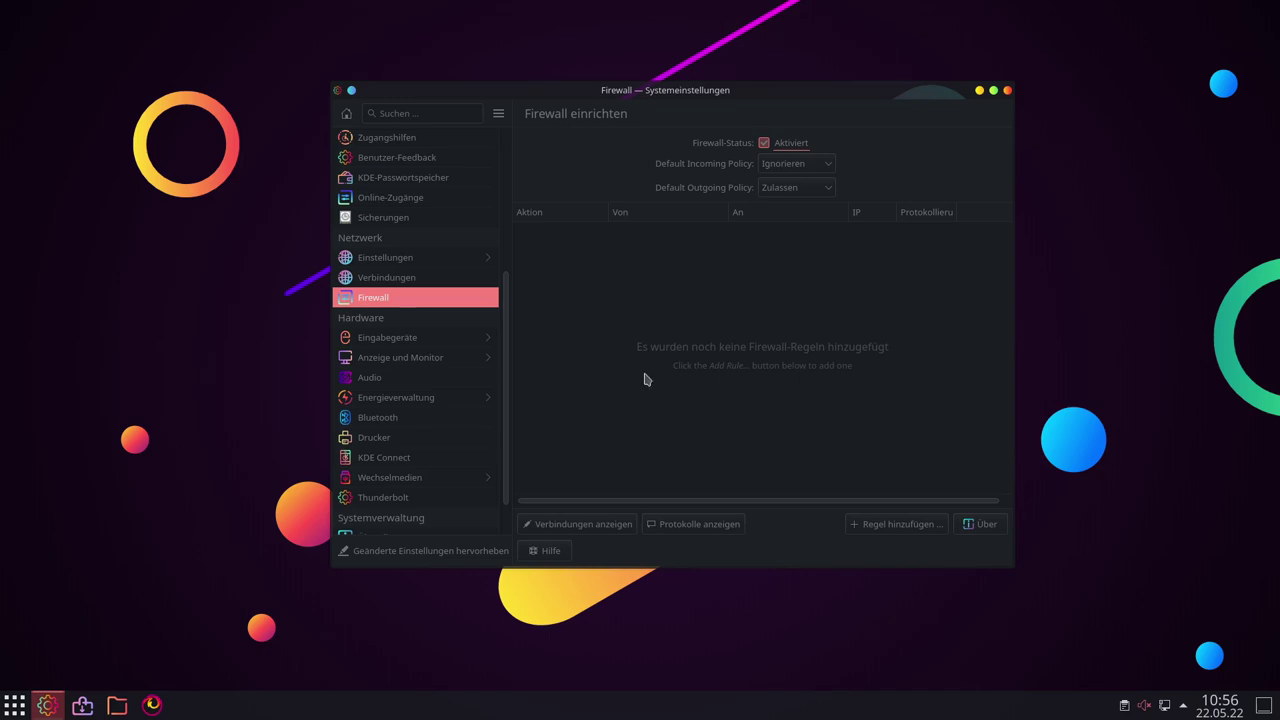
click(382, 437)
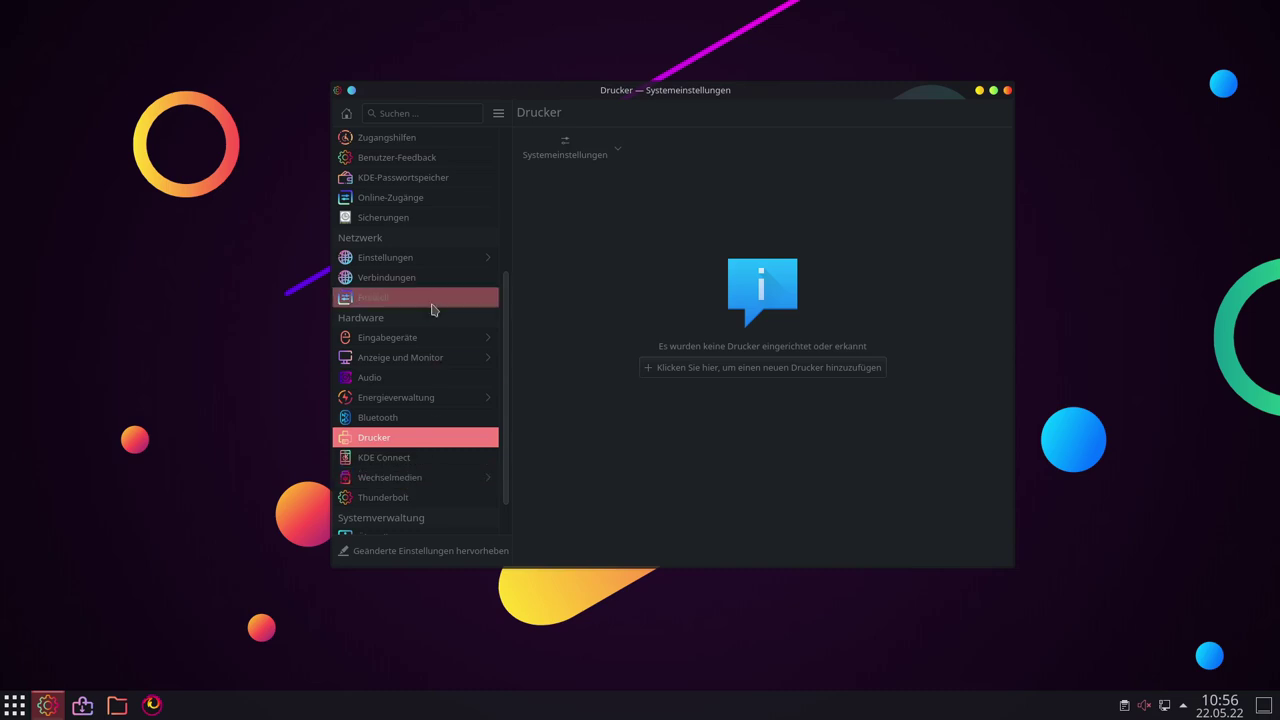
scroll(430, 312, down, 1)
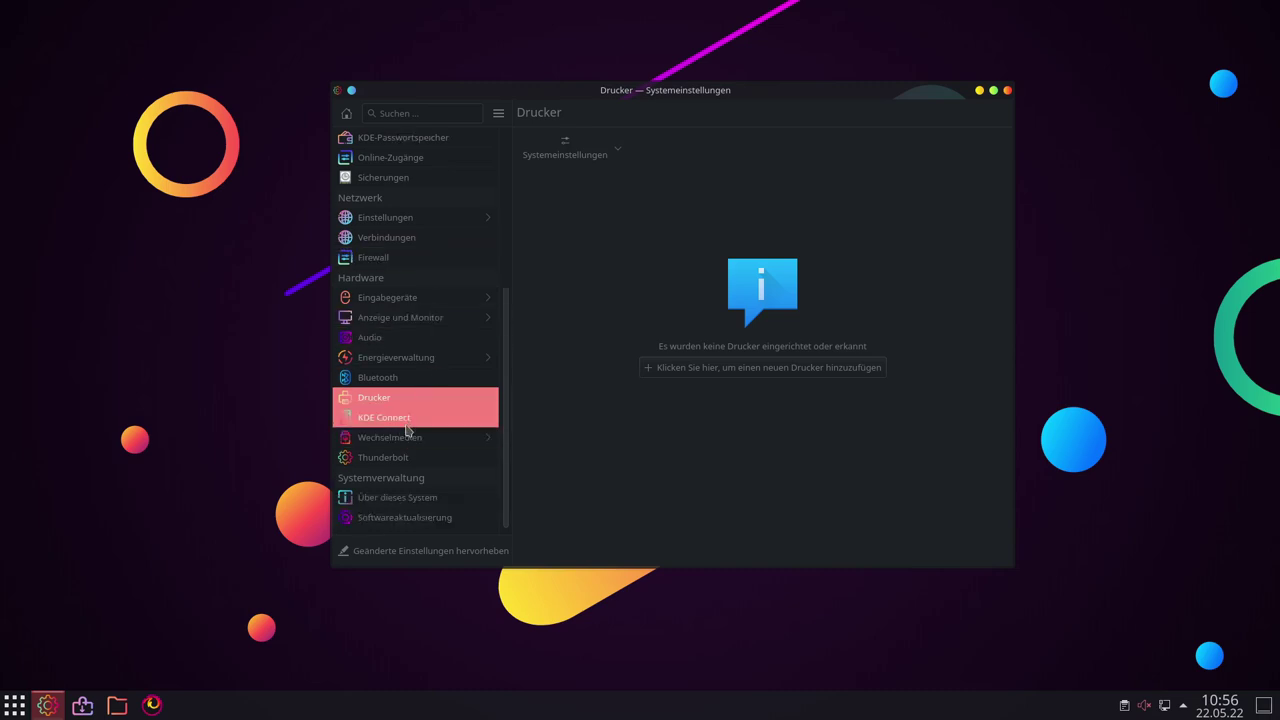
click(407, 426)
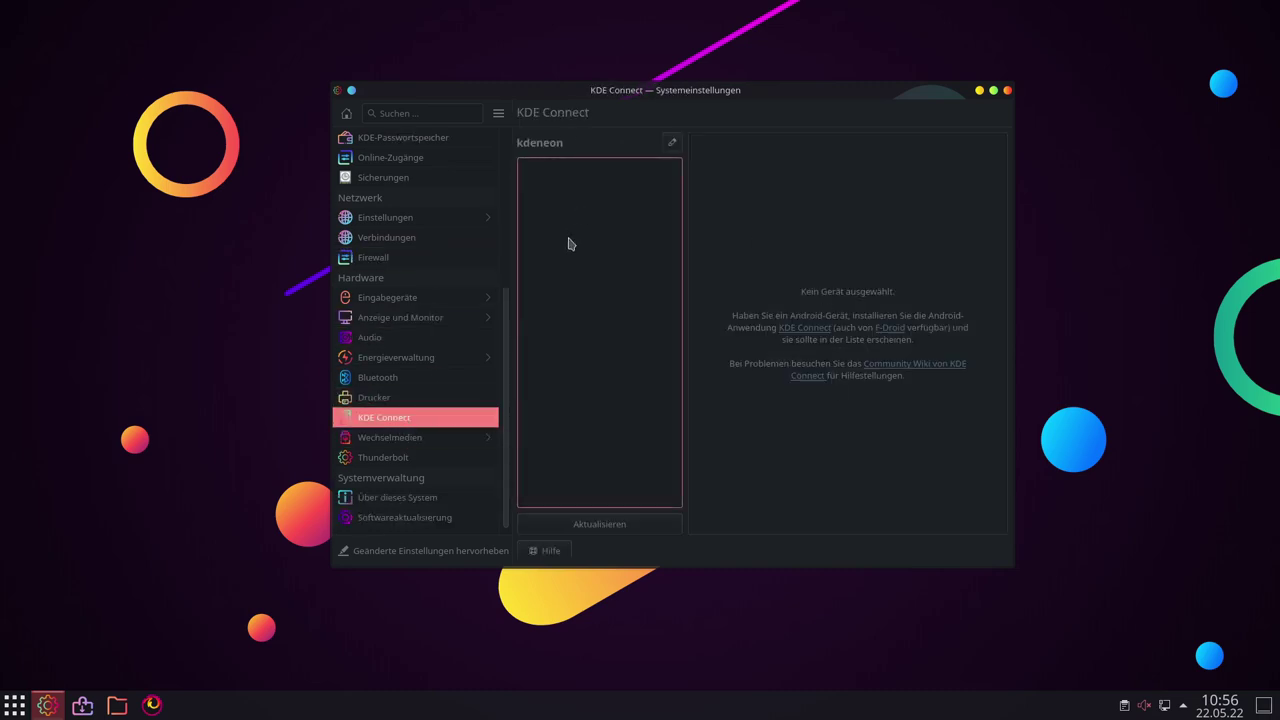
click(372, 497)
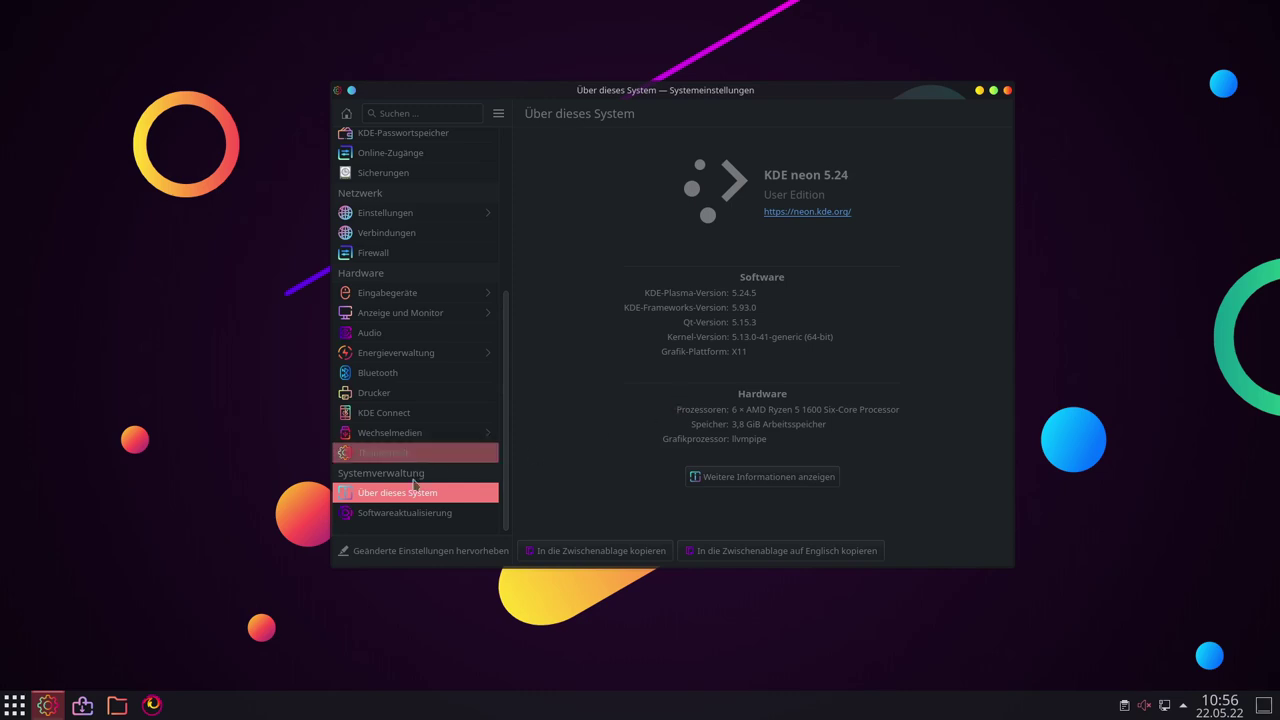
click(404, 514)
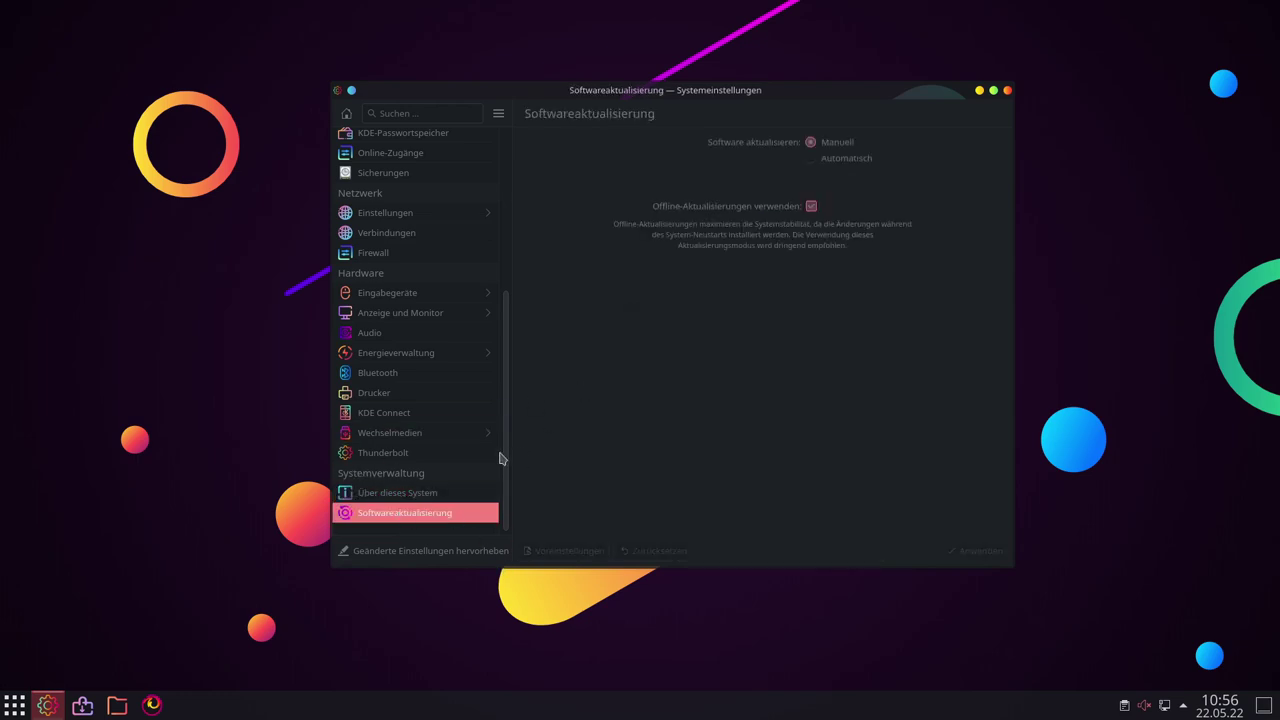